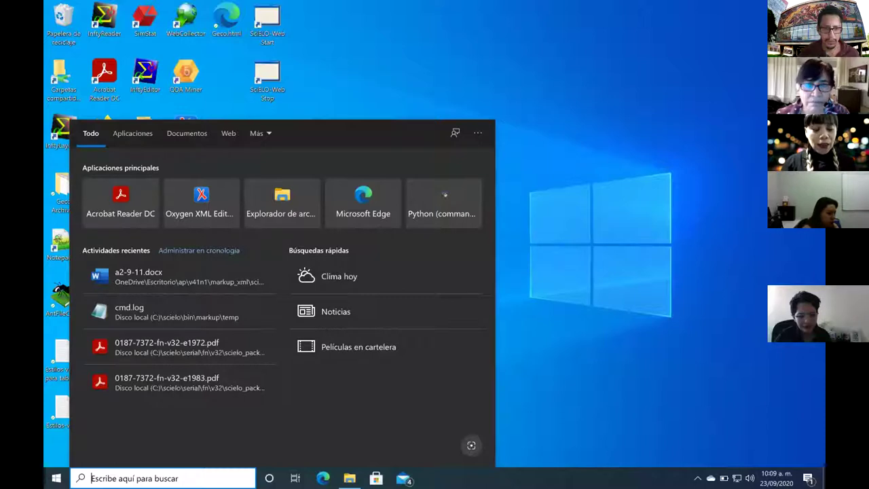
# - Find the Markup application, launch it as administrator and allow it to make changes to the device
pyautogui.write('markup')
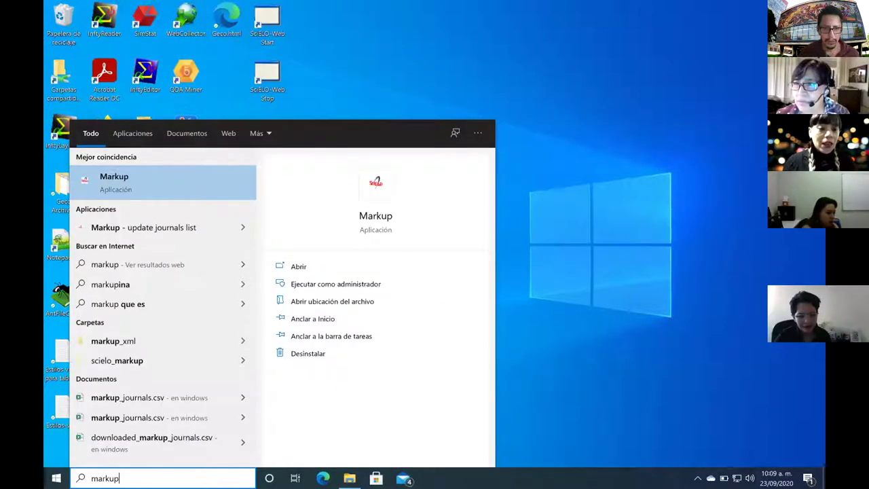
pyautogui.rightClick(219, 181)
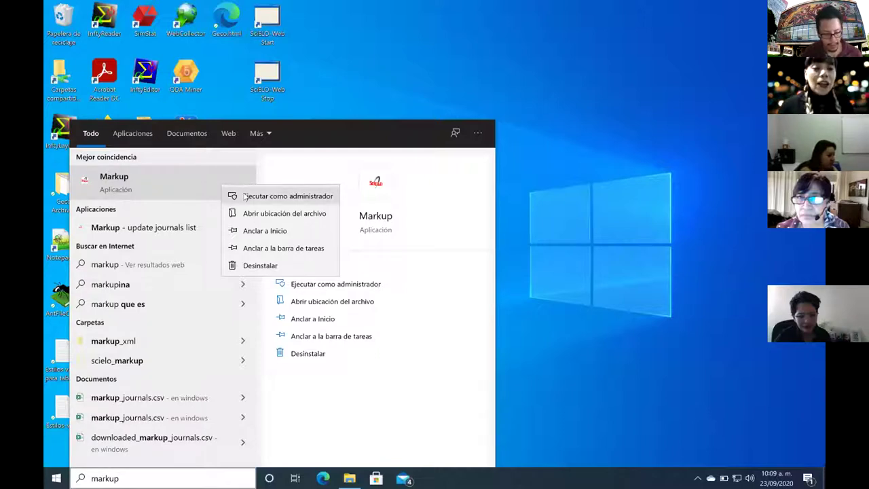
pyautogui.click(230, 198)
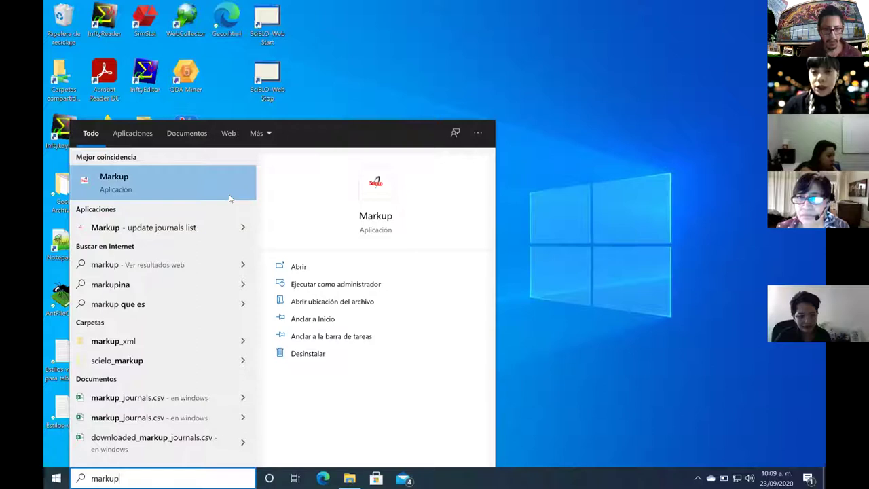
pyautogui.click(229, 198)
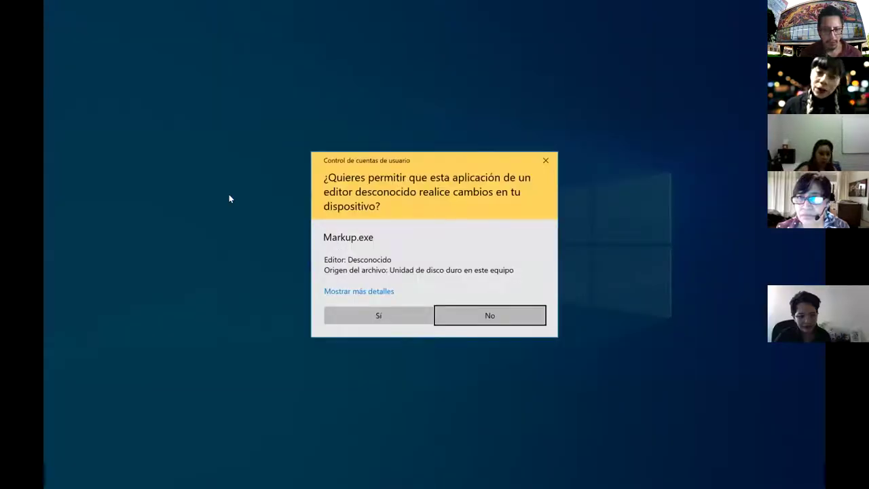
pyautogui.press('Left')
pyautogui.press('Return')
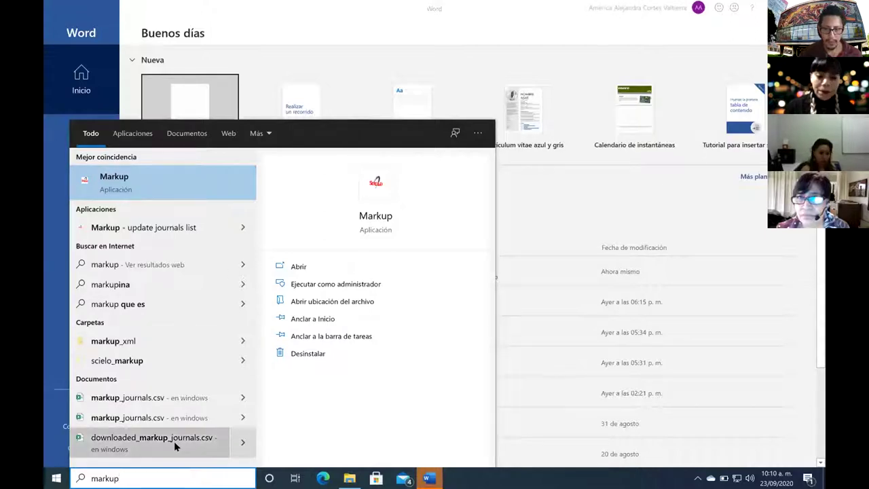
# - Dismiss the leftover application search, create a blank document in Word and enable its blocked macro content
pyautogui.press('BackSpace')
pyautogui.press('BackSpace')
pyautogui.press('BackSpace')
pyautogui.press('BackSpace')
pyautogui.press('BackSpace')
pyautogui.press('BackSpace')
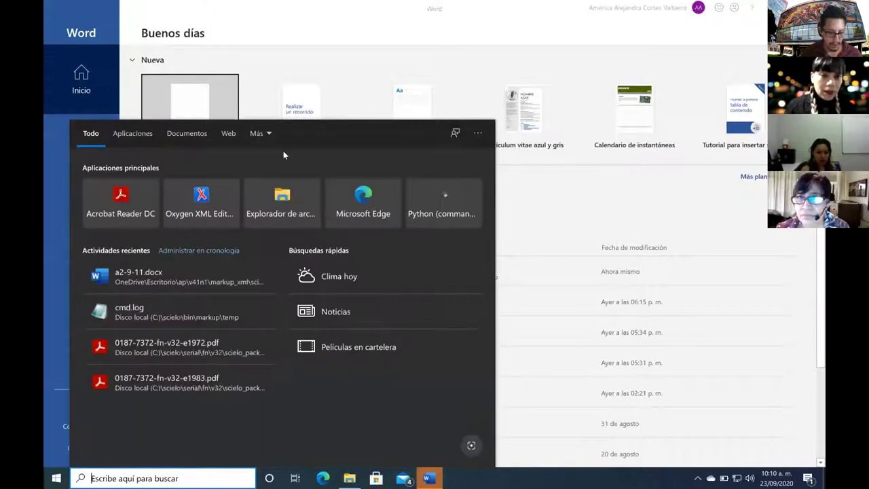
pyautogui.click(271, 56)
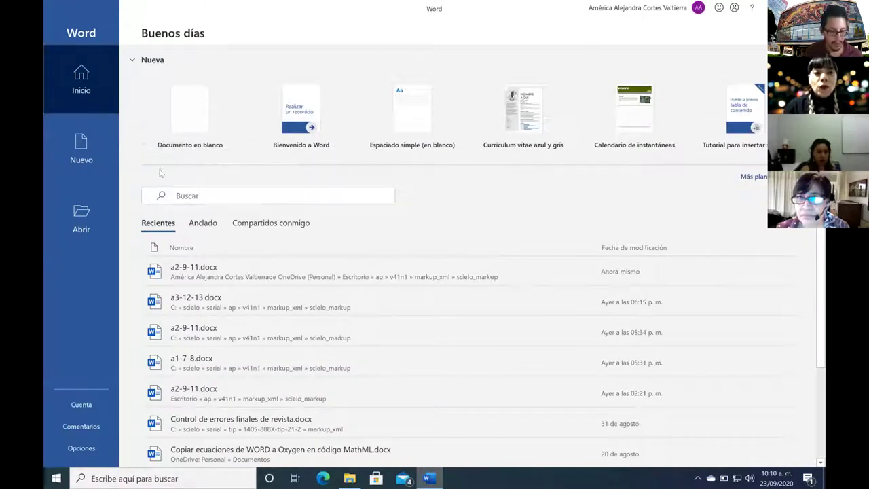
pyautogui.click(185, 131)
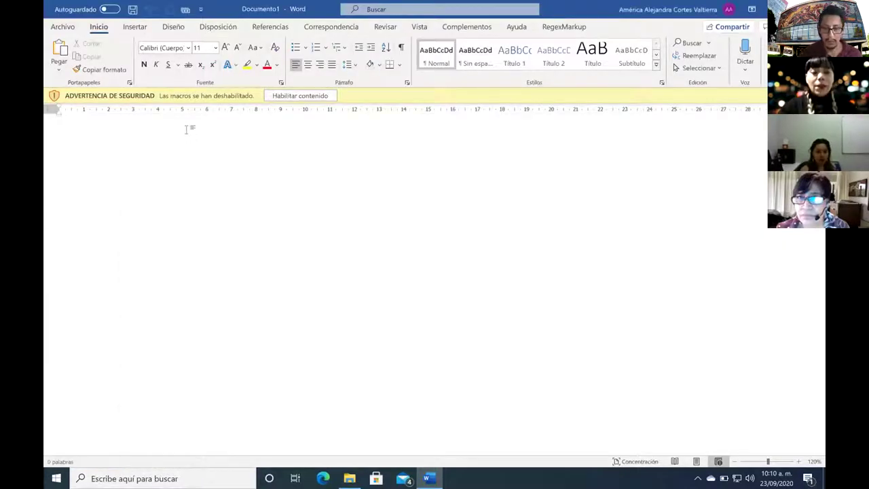
pyautogui.click(298, 95)
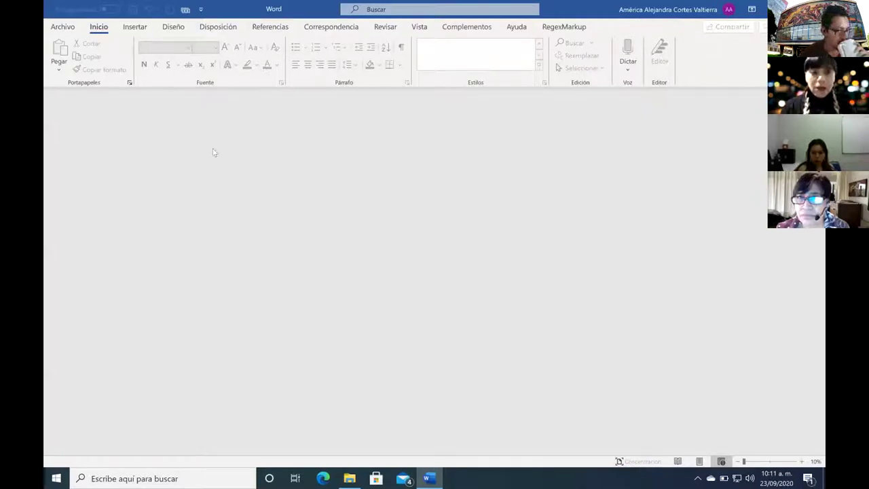
# - Open a2-9-11.docx from the Escritorio folder ap > v41n1 > markup_xml > scielo_markup
pyautogui.click(63, 27)
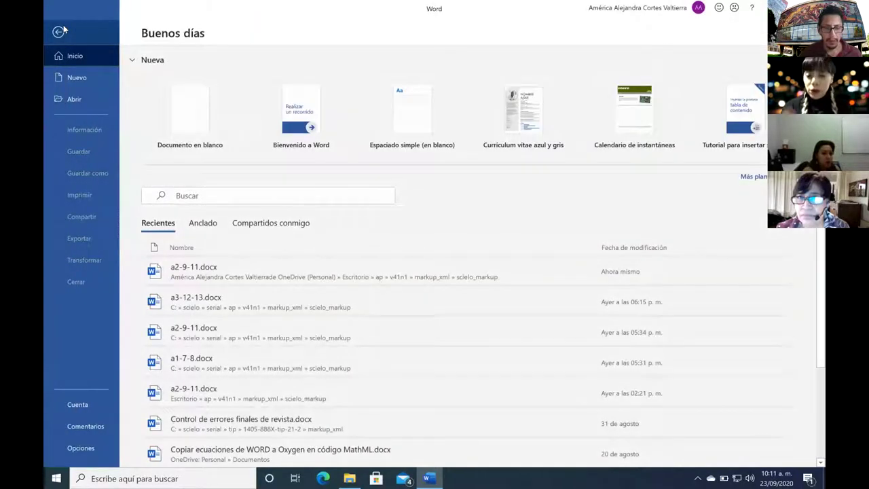
pyautogui.click(74, 99)
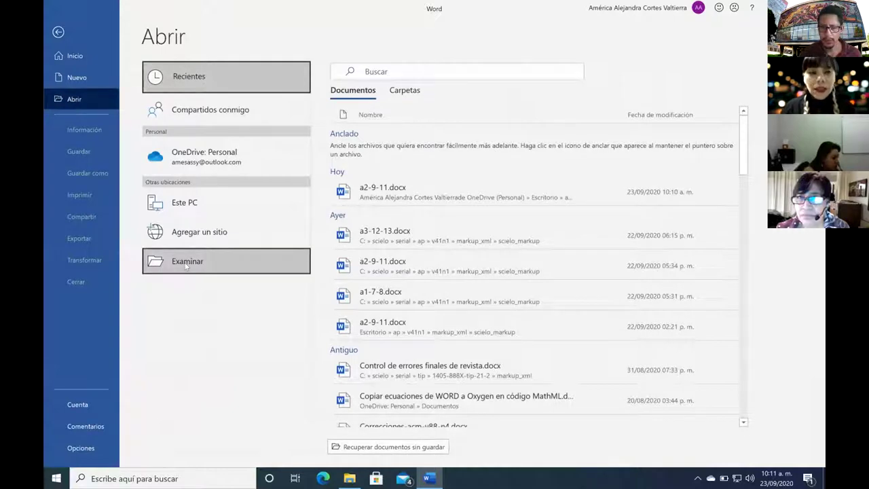
pyautogui.click(178, 252)
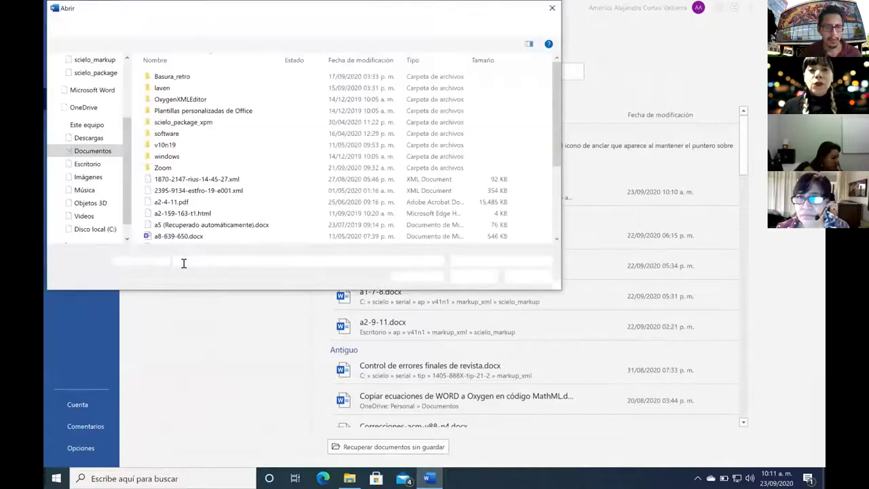
pyautogui.click(86, 164)
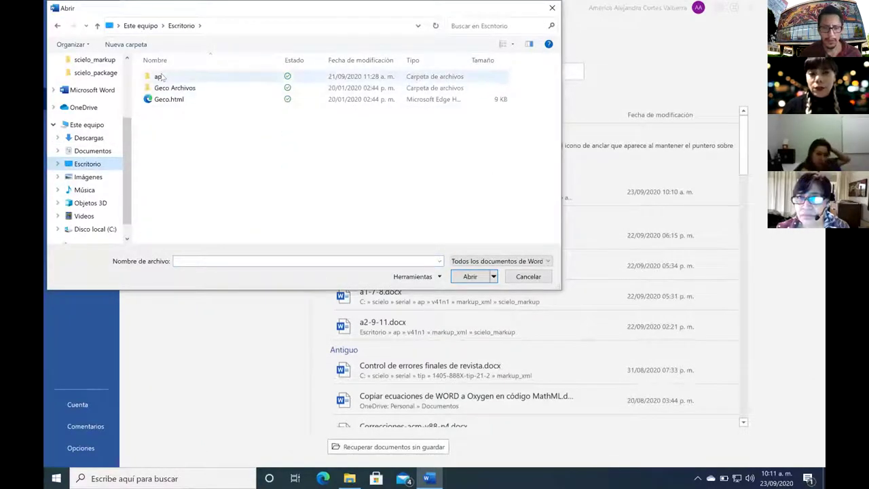
pyautogui.doubleClick(162, 77)
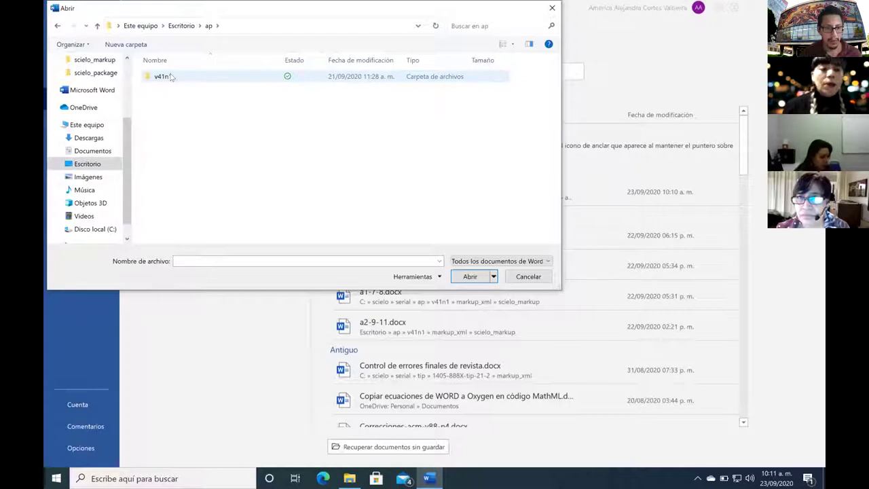
pyautogui.doubleClick(171, 76)
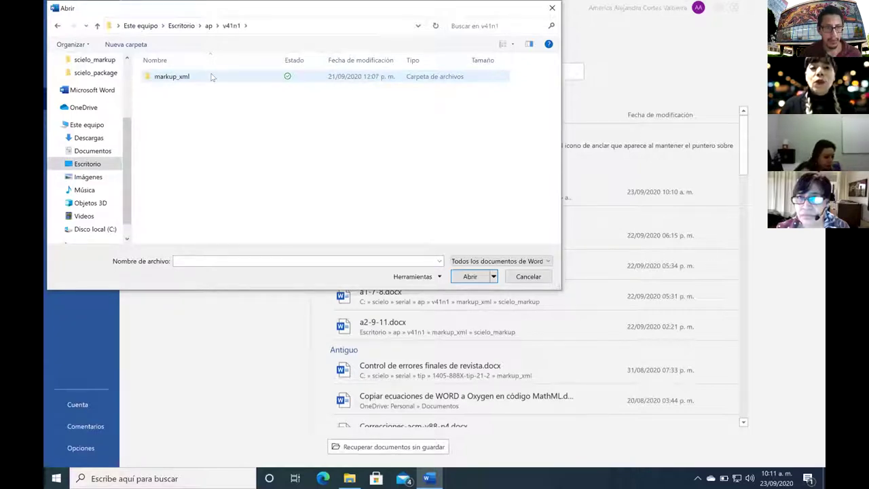
pyautogui.doubleClick(171, 76)
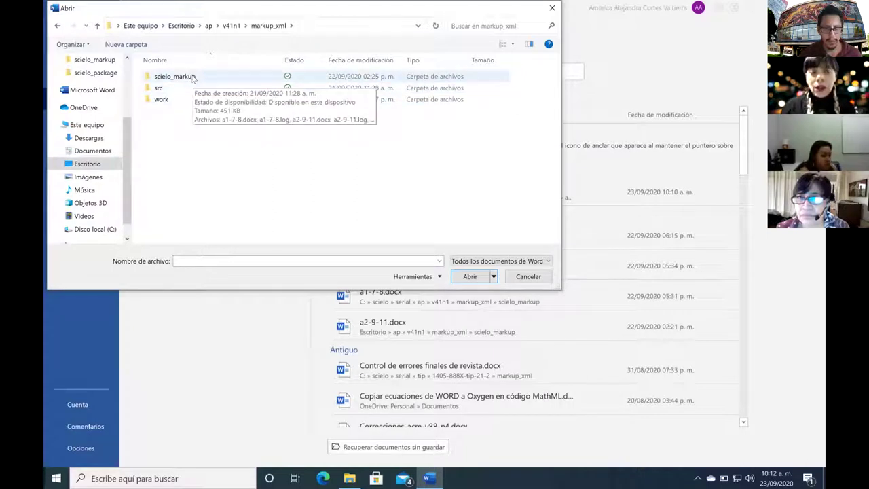
pyautogui.doubleClick(193, 78)
pyautogui.click(183, 89)
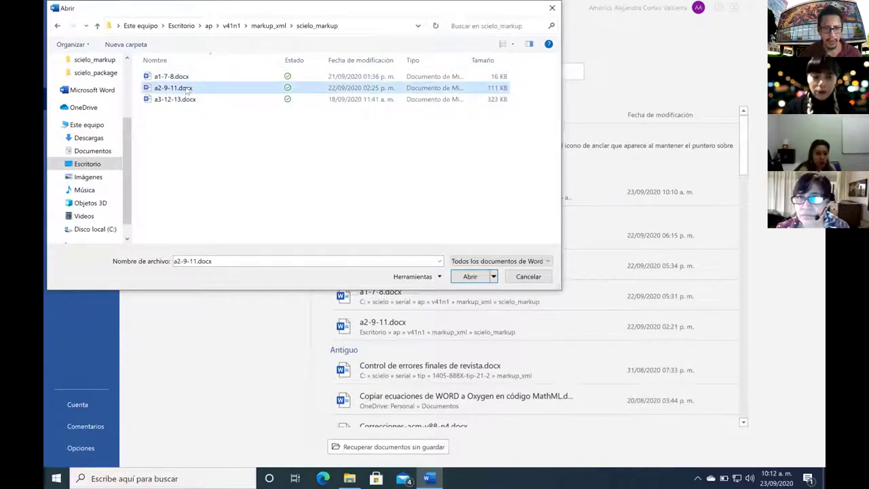
pyautogui.click(469, 275)
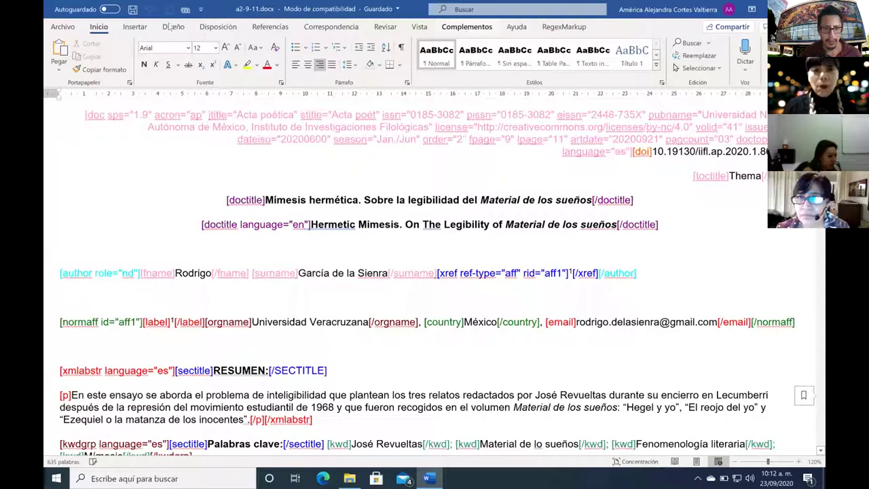
# - Start the add-in's Marcación DTD-SciELO session to load the tagging bars for the document
pyautogui.click(462, 28)
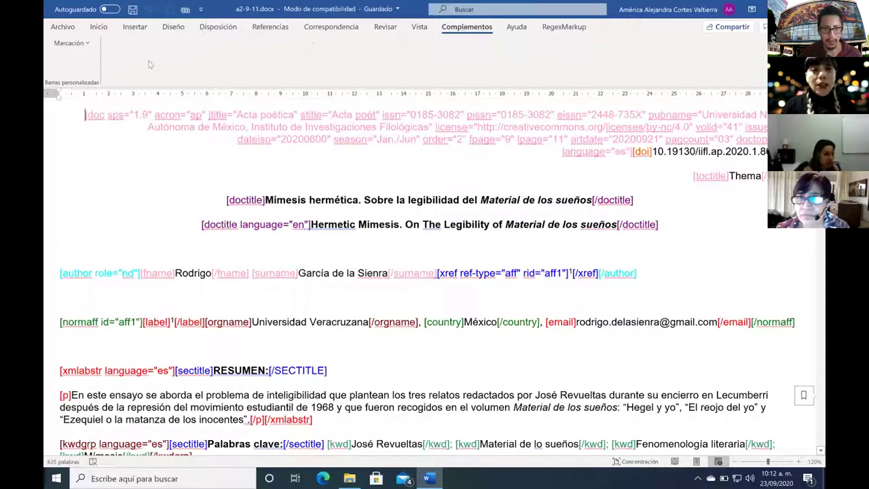
pyautogui.click(87, 44)
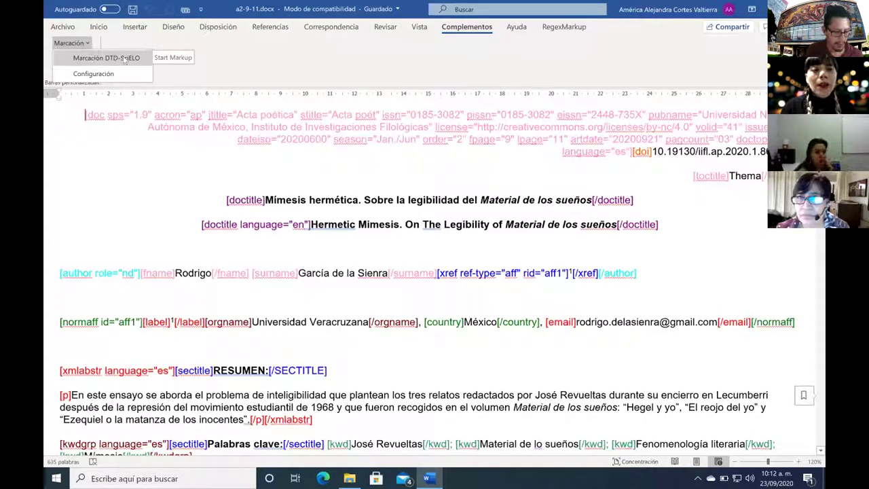
pyautogui.click(125, 60)
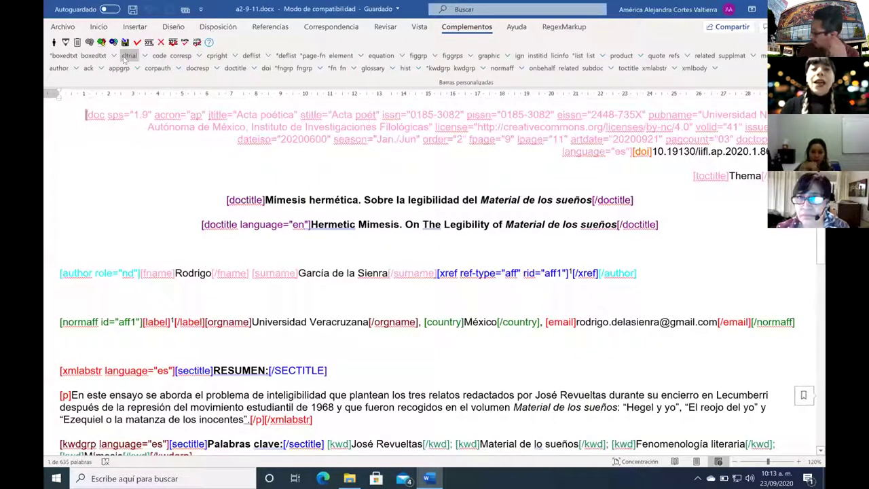
# - Examine the tagged front matter: the doc attributes, doi, toctitle, both doctitle entries and the author name tags
pyautogui.click(169, 189)
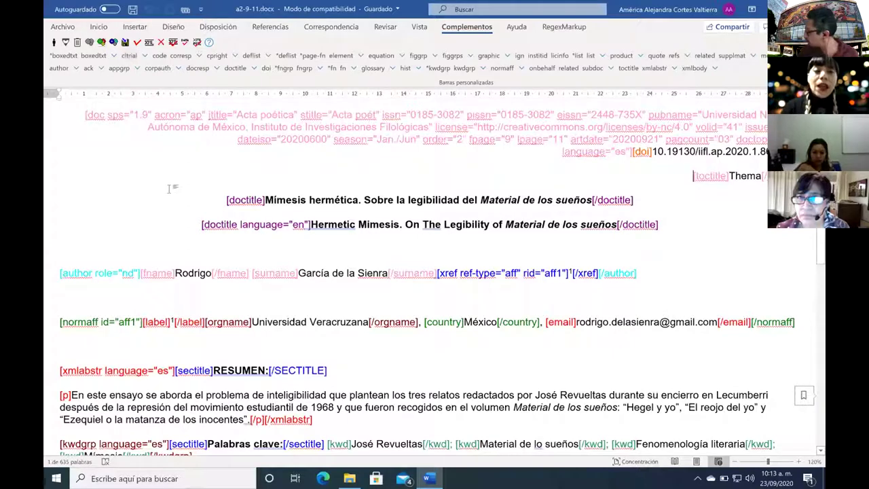
pyautogui.scroll(-1, 170, 189)
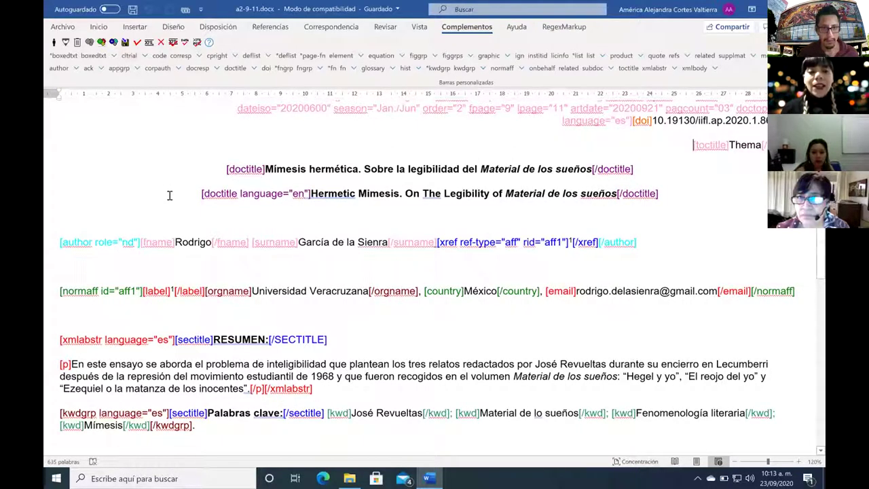
pyautogui.scroll(1, 169, 195)
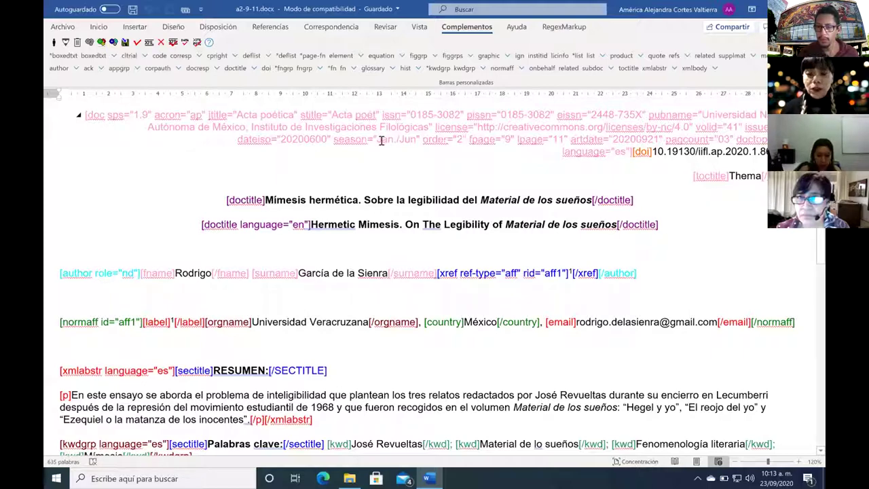
pyautogui.scroll(-2, 379, 162)
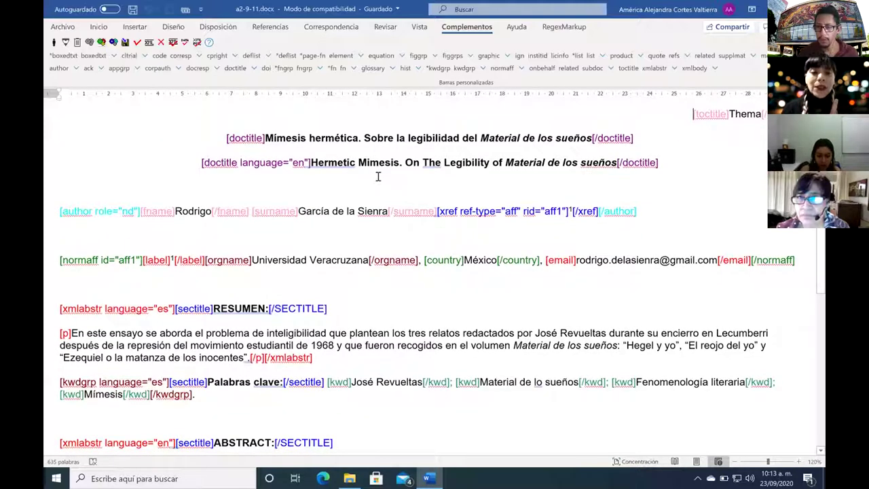
pyautogui.scroll(2, 324, 206)
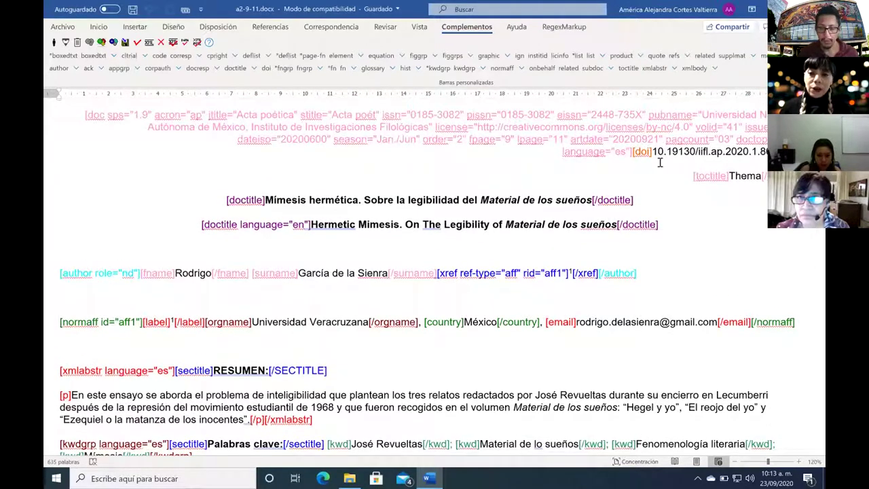
pyautogui.doubleClick(657, 152)
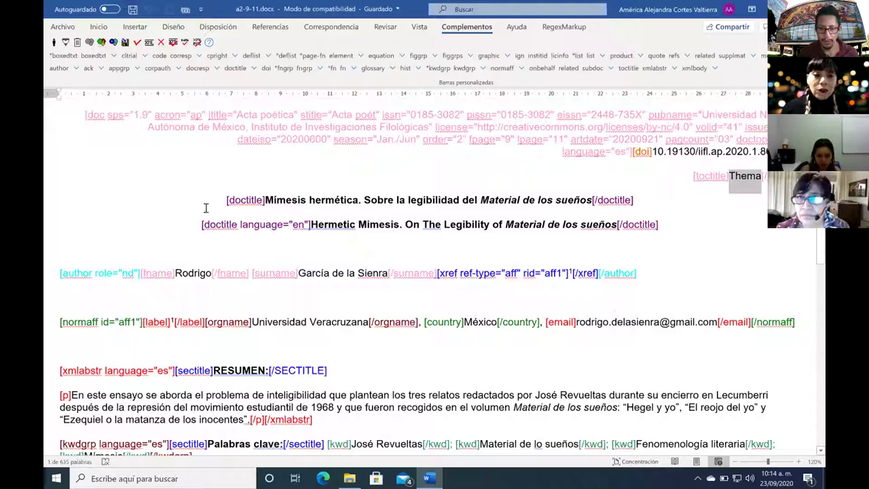
pyautogui.click(274, 200)
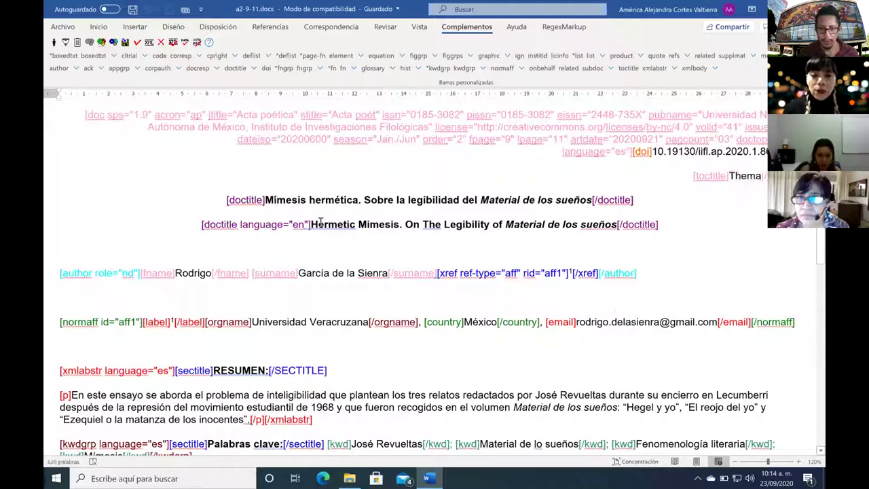
pyautogui.scroll(-1, 332, 224)
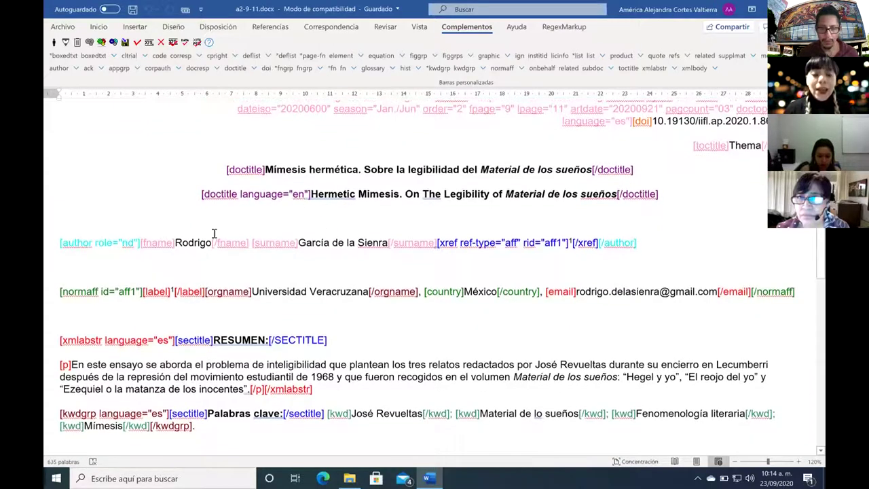
pyautogui.click(180, 243)
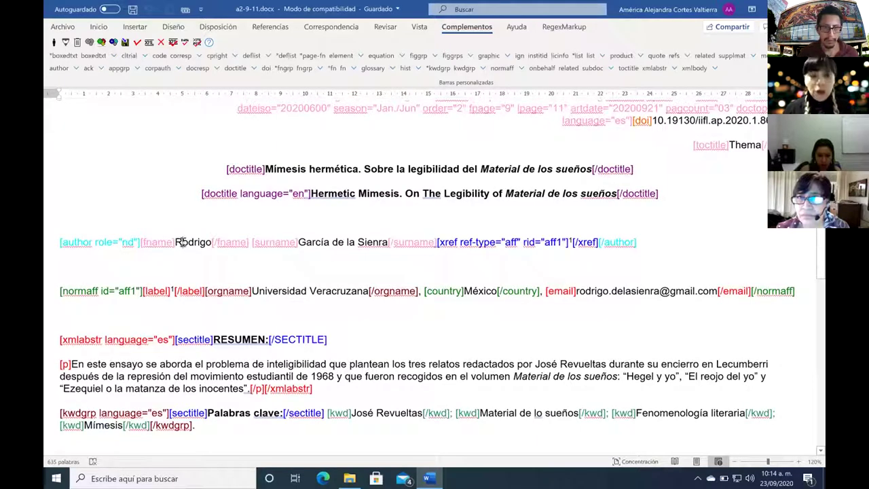
# - Open the attribute editor for the normaff tag of affiliation aff1
pyautogui.click(65, 291)
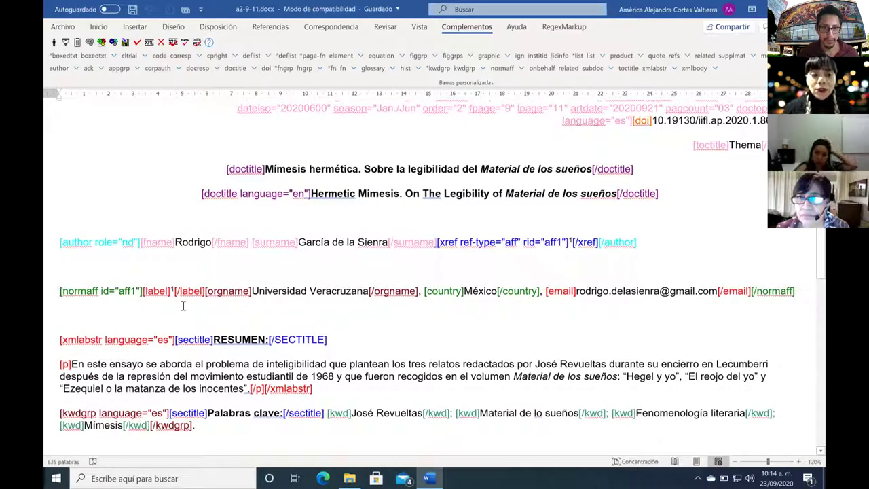
pyautogui.scroll(-1, 98, 295)
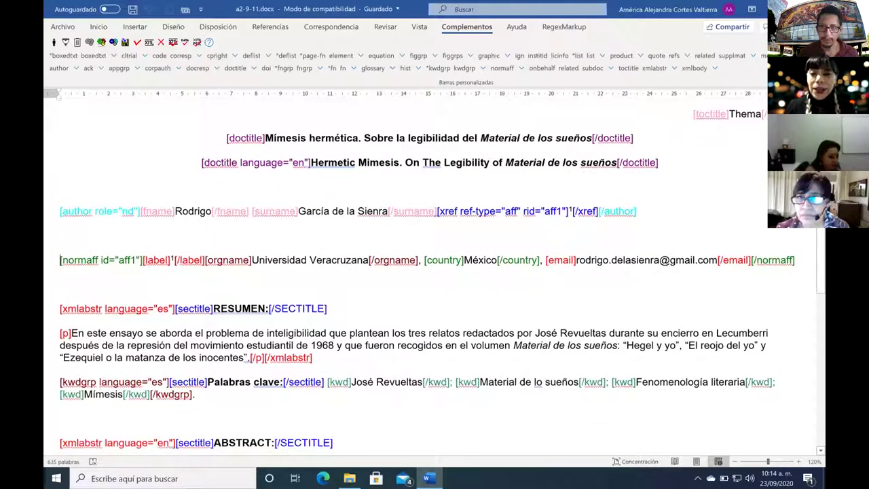
pyautogui.click(779, 261)
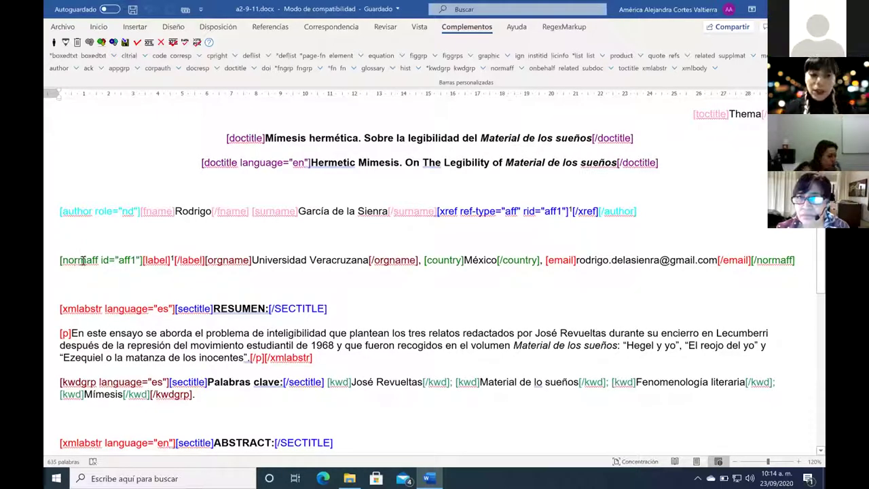
pyautogui.scroll(-2, 84, 263)
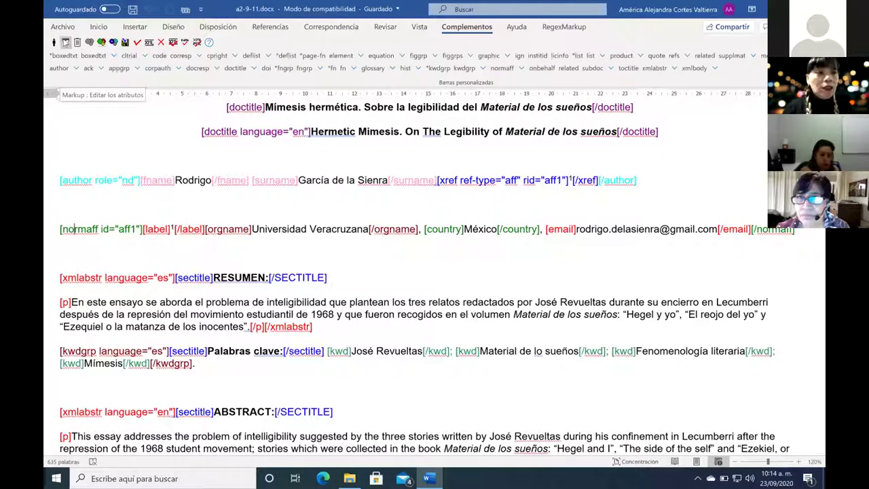
pyautogui.click(65, 42)
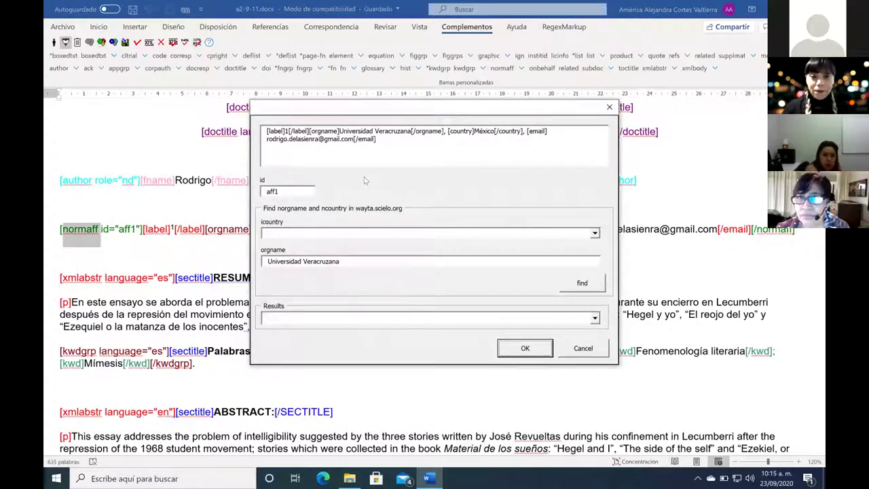
pyautogui.click(297, 190)
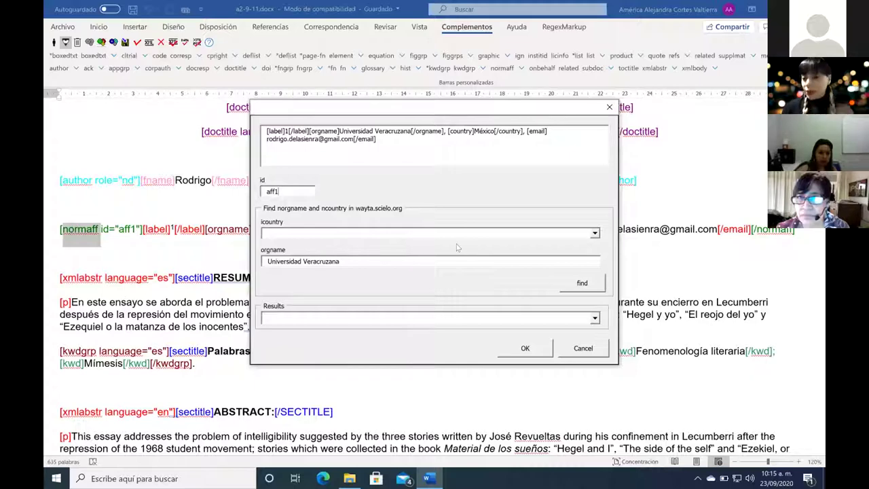
# - Set the affiliation's icountry attribute to Mexico
pyautogui.click(594, 233)
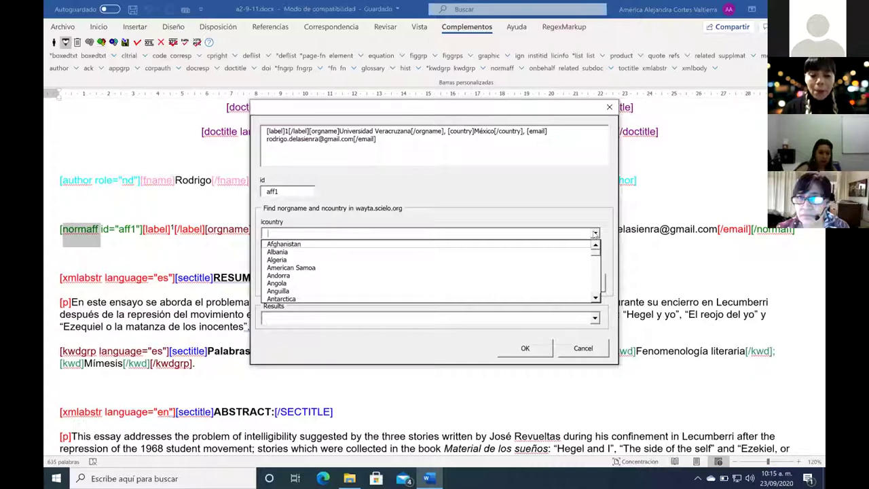
pyautogui.write('Macao')
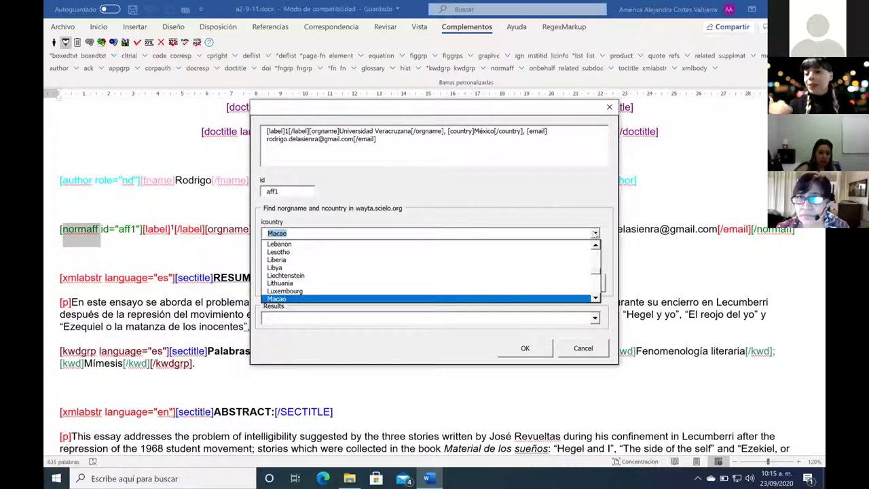
pyautogui.press('Down')
pyautogui.press('Down')
pyautogui.press('Down')
pyautogui.press('Down')
pyautogui.press('Down')
pyautogui.press('Down')
pyautogui.press('Down')
pyautogui.press('Down')
pyautogui.press('Down')
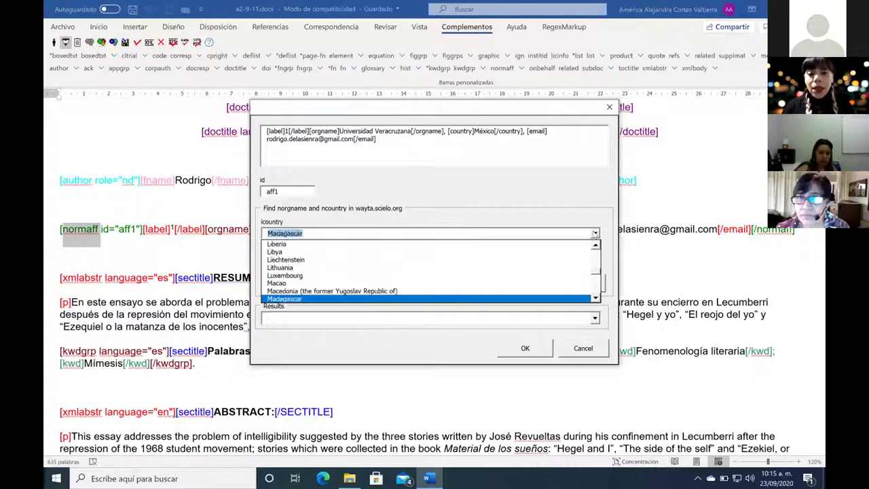
pyautogui.press('Down')
pyautogui.press('Down')
pyautogui.press('Down')
pyautogui.press('Down')
pyautogui.press('Down')
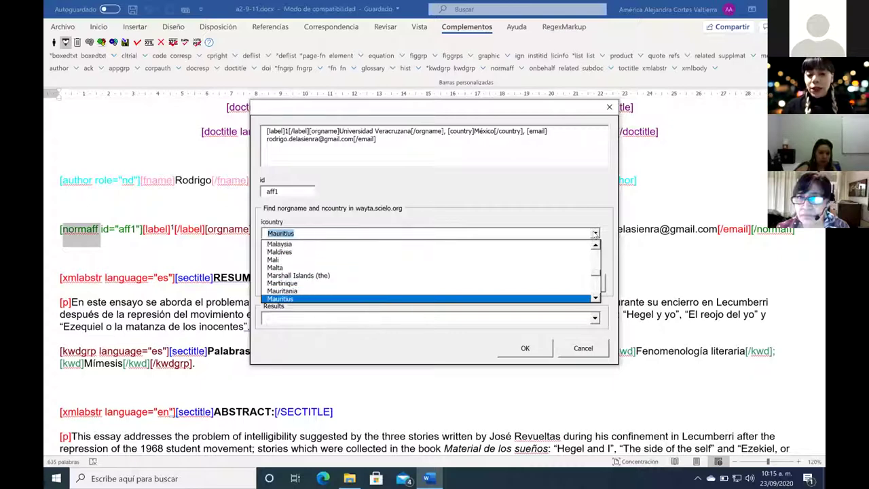
pyautogui.press('Up')
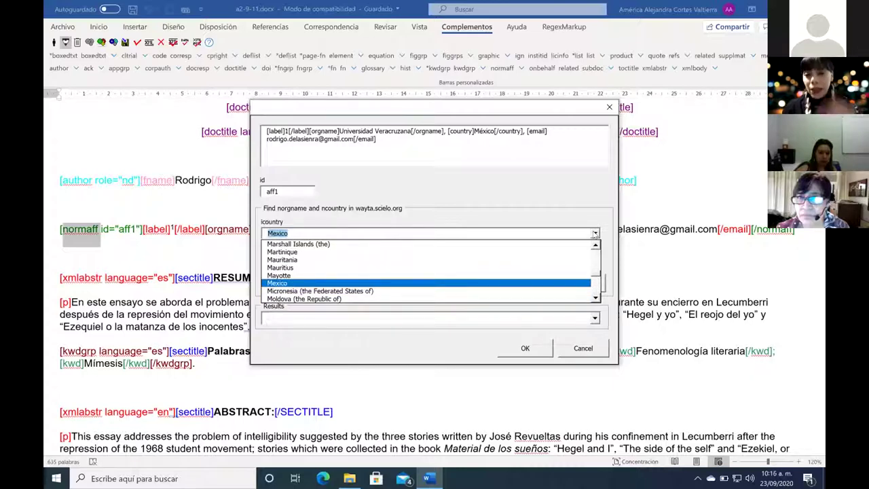
pyautogui.press('Return')
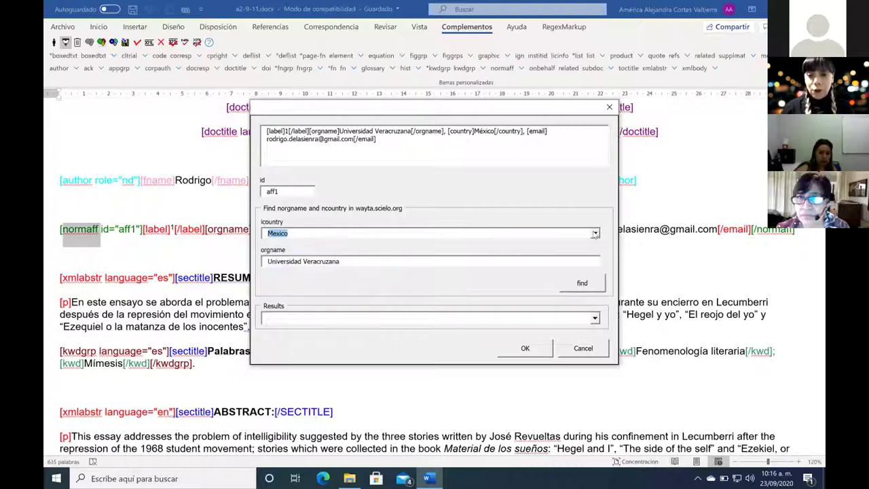
# - Look up the normalized name and country for Universidad Veracruzana in wayta.scielo.org and dismiss the notice
pyautogui.click(500, 260)
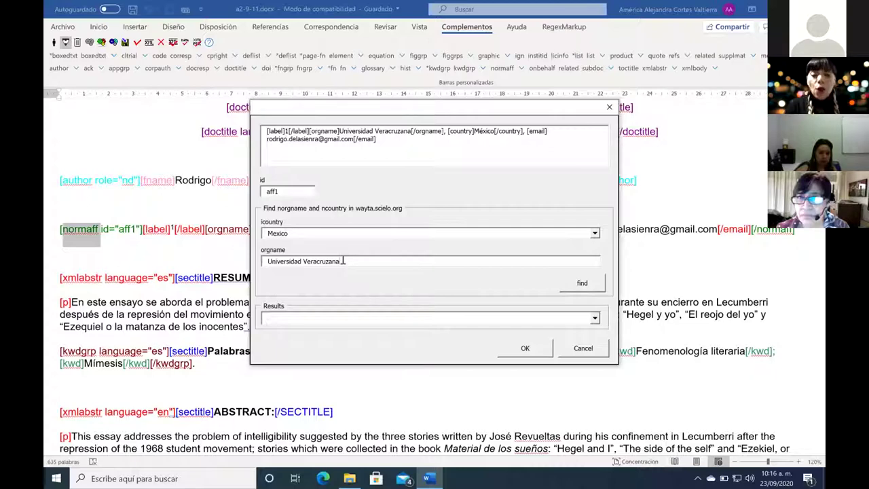
pyautogui.moveTo(320, 112); pyautogui.dragTo(560, 134)
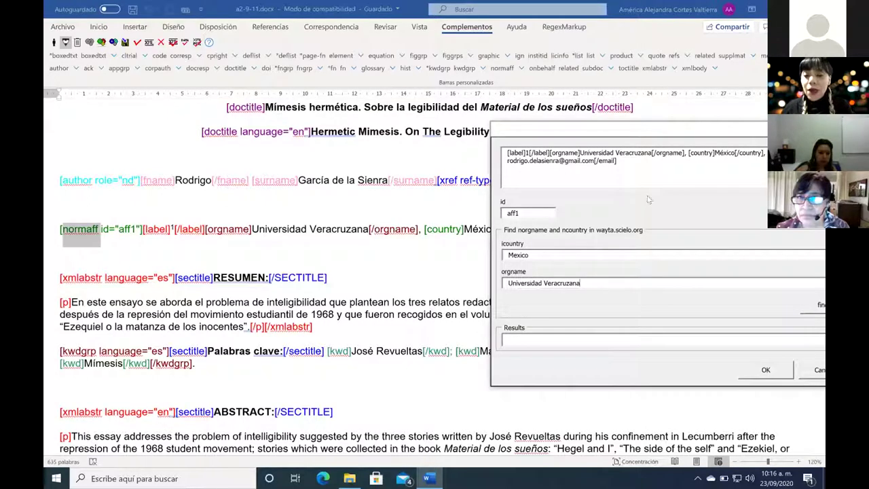
pyautogui.moveTo(643, 133); pyautogui.dragTo(352, 107)
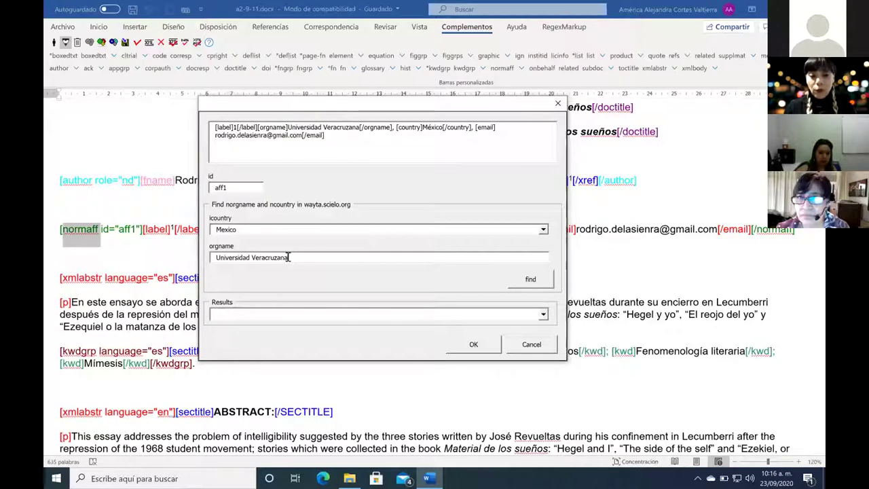
pyautogui.click(526, 283)
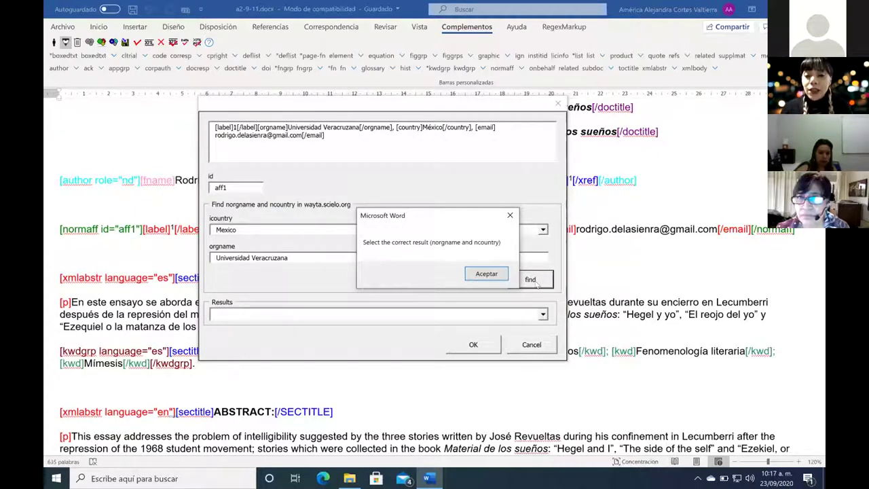
pyautogui.click(488, 275)
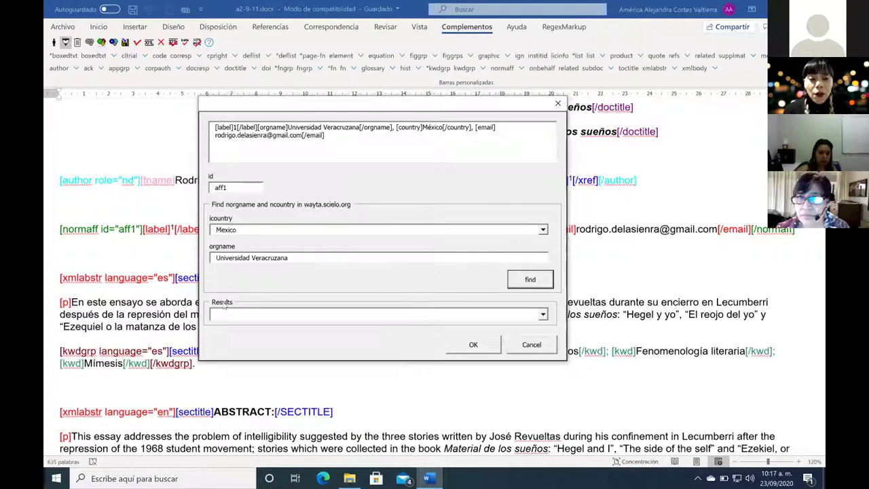
# - Choose the result Universidad Veracruzana - Mexico and apply the attributes to the normaff tag
pyautogui.click(542, 315)
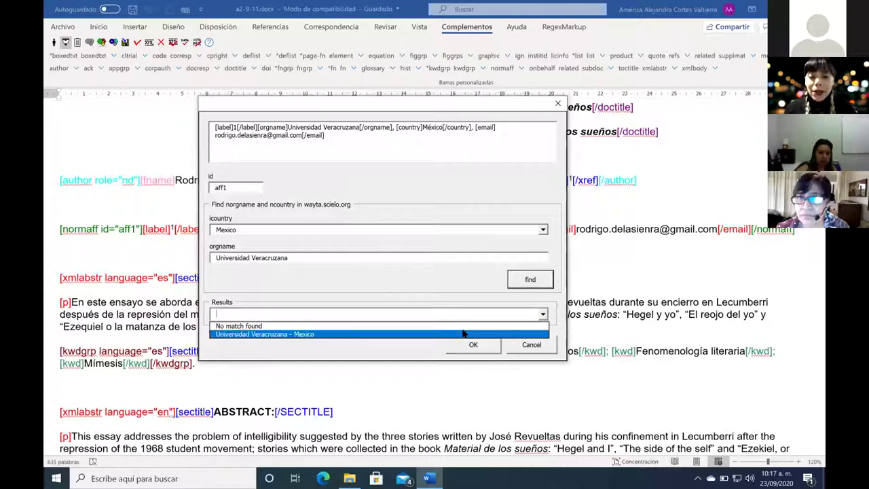
pyautogui.click(293, 334)
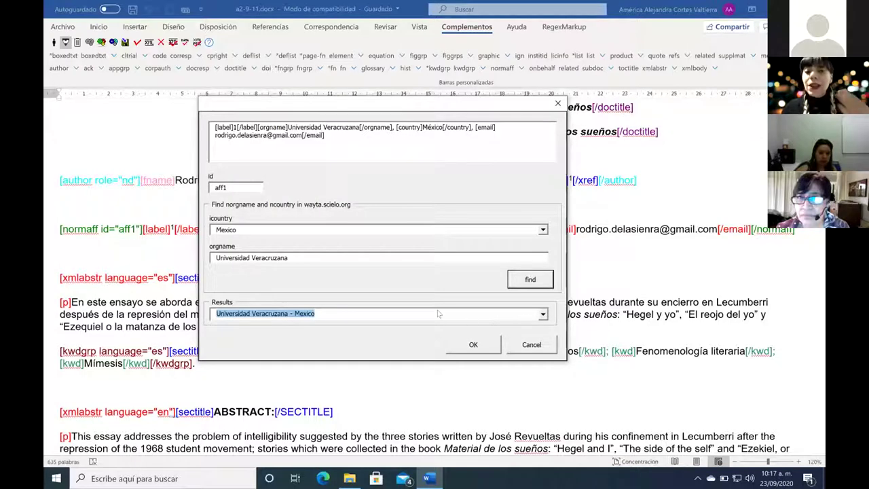
pyautogui.click(536, 313)
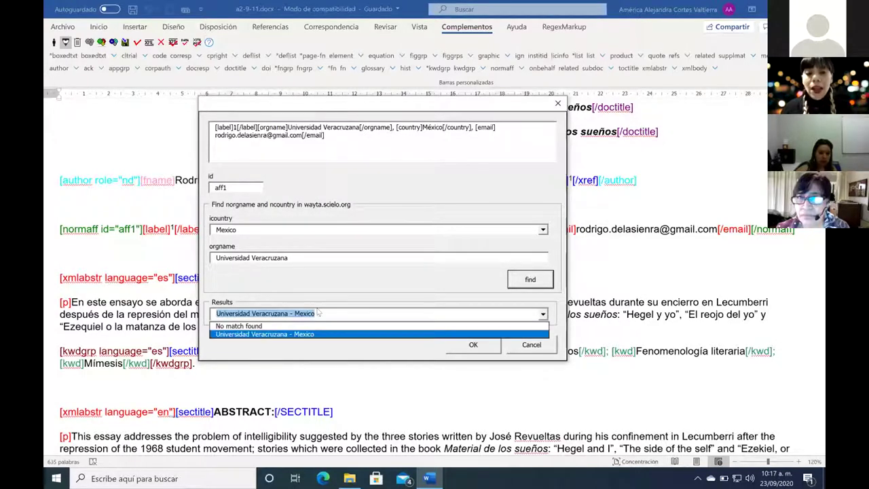
pyautogui.click(261, 334)
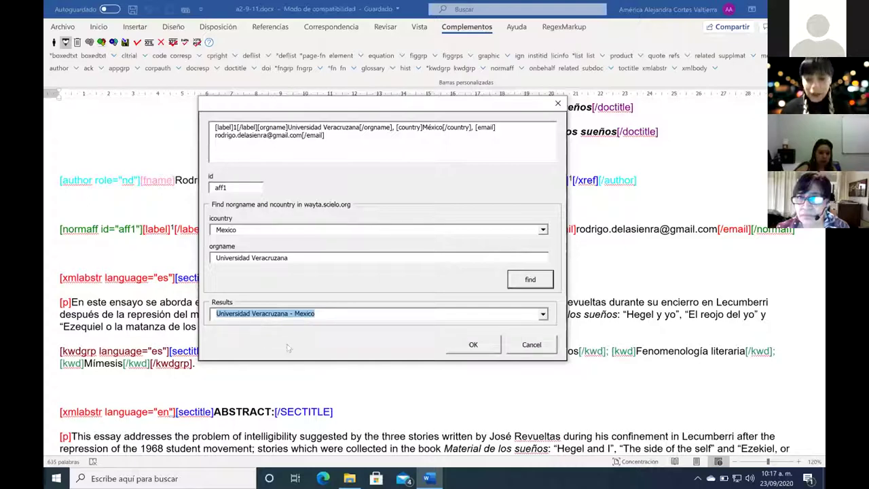
pyautogui.click(473, 345)
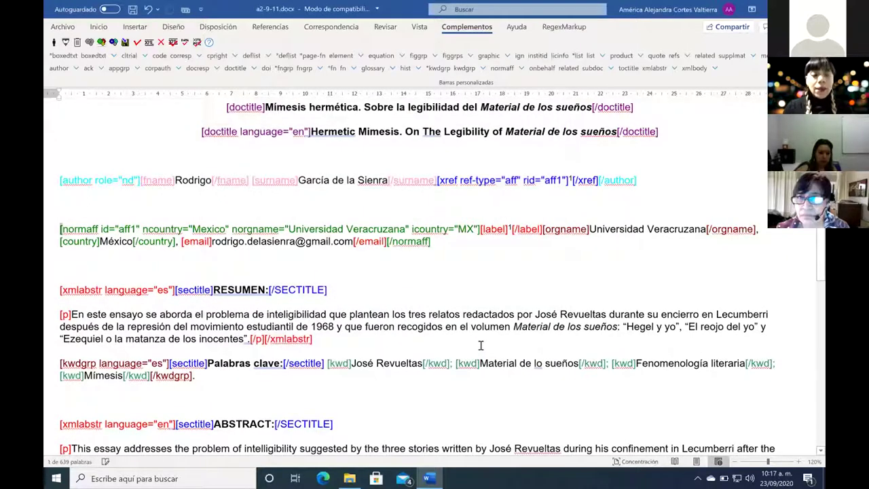
# - Examine the updated normaff attributes, the abstract, keyword, hist and bibliography tags, and the article body starting at Introducción
pyautogui.click(78, 228)
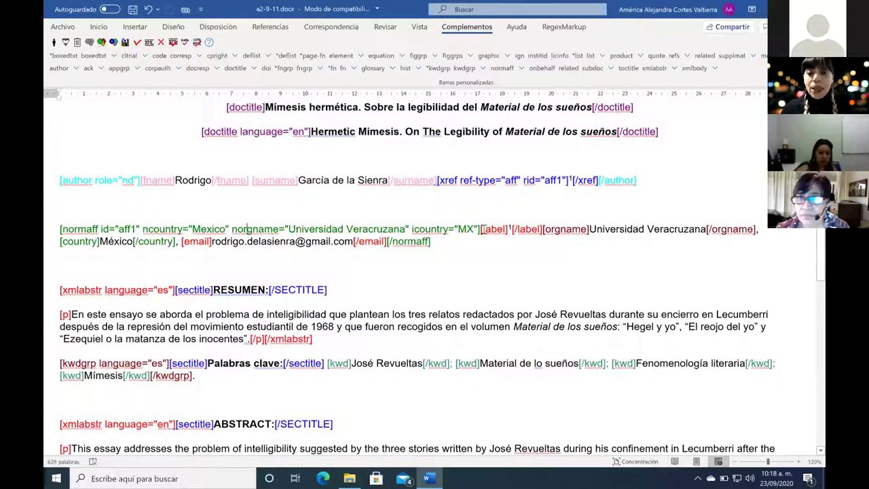
pyautogui.click(473, 228)
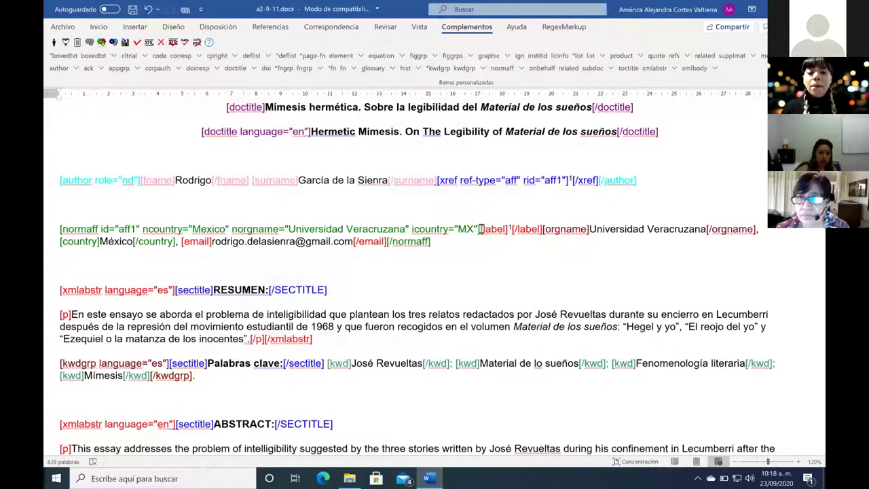
pyautogui.scroll(-3, 450, 260)
pyautogui.scroll(-3, 450, 260)
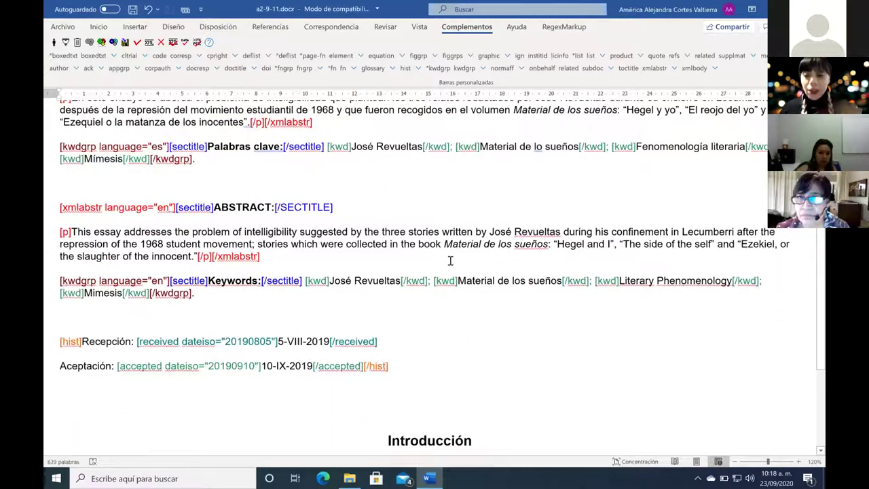
pyautogui.scroll(-5, 450, 261)
pyautogui.scroll(-15, 450, 260)
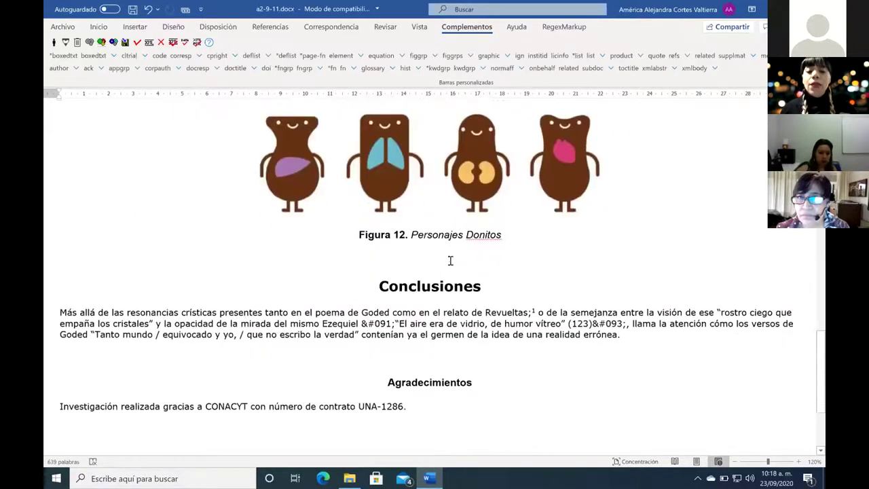
pyautogui.scroll(-4, 450, 261)
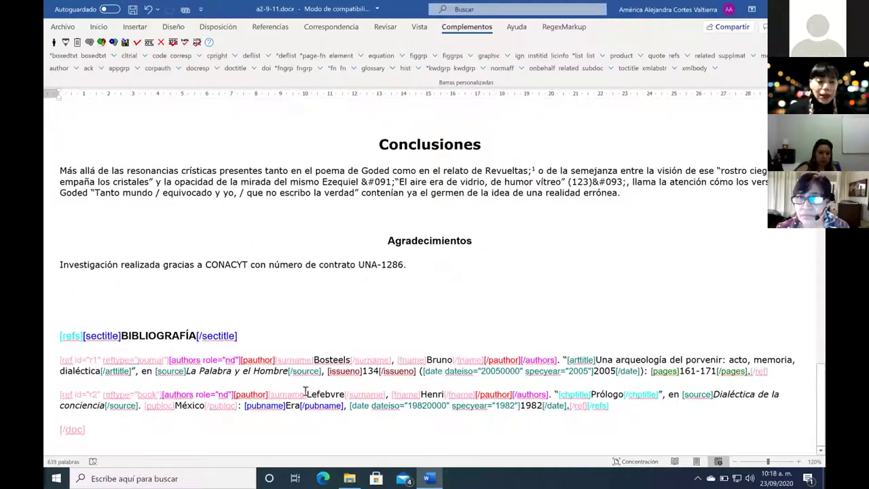
pyautogui.click(60, 395)
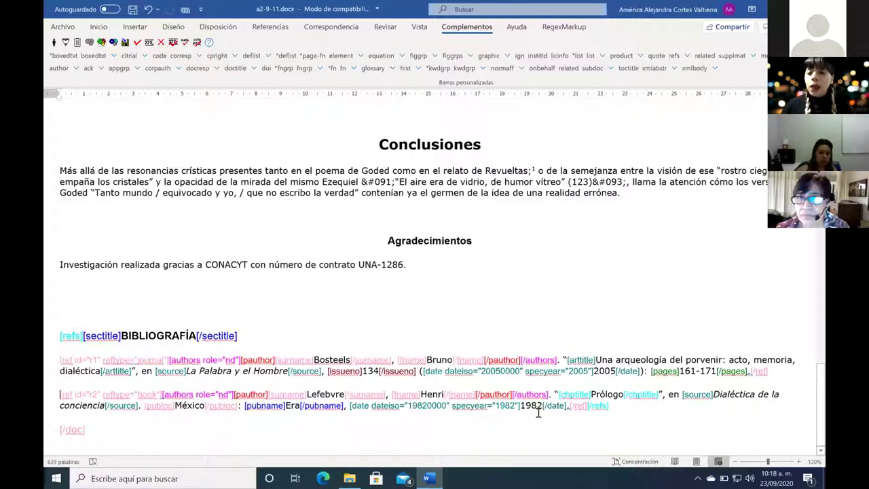
pyautogui.scroll(10, 538, 412)
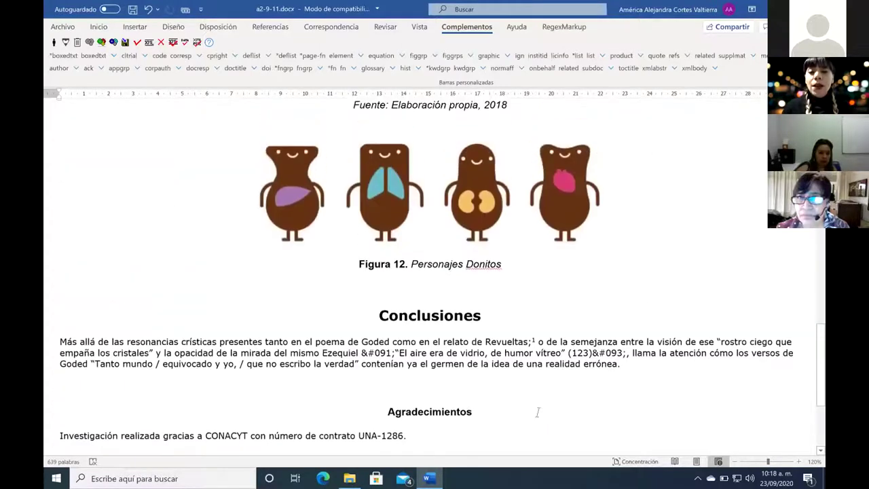
pyautogui.scroll(12, 538, 412)
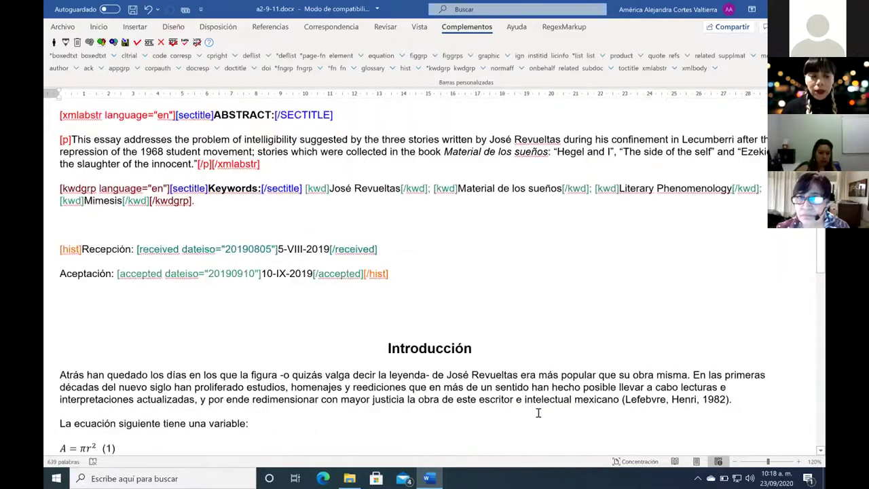
pyautogui.scroll(-5, 538, 411)
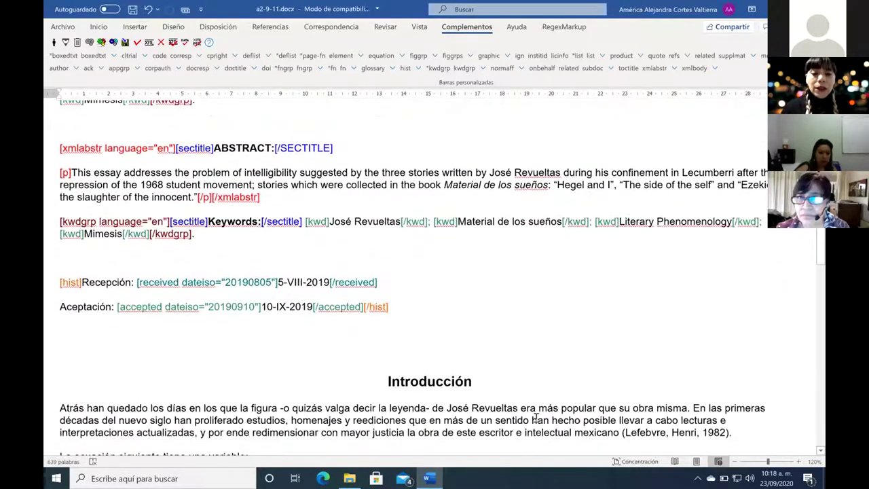
pyautogui.scroll(-1, 447, 301)
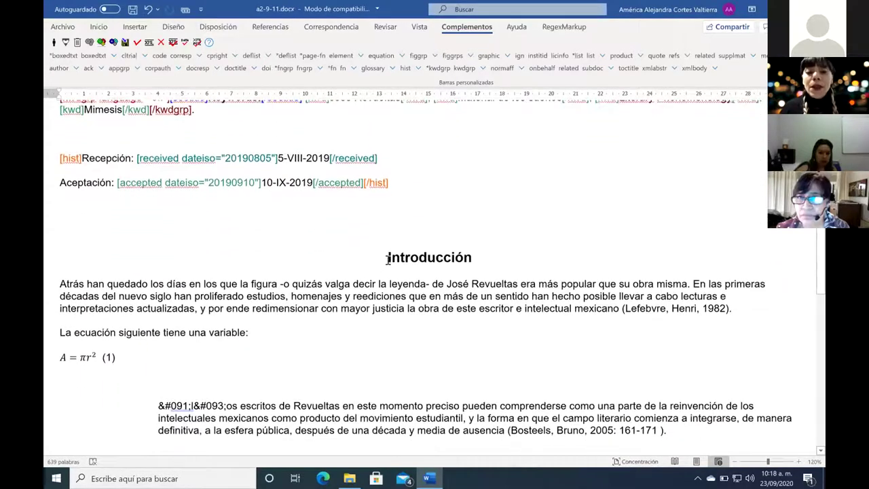
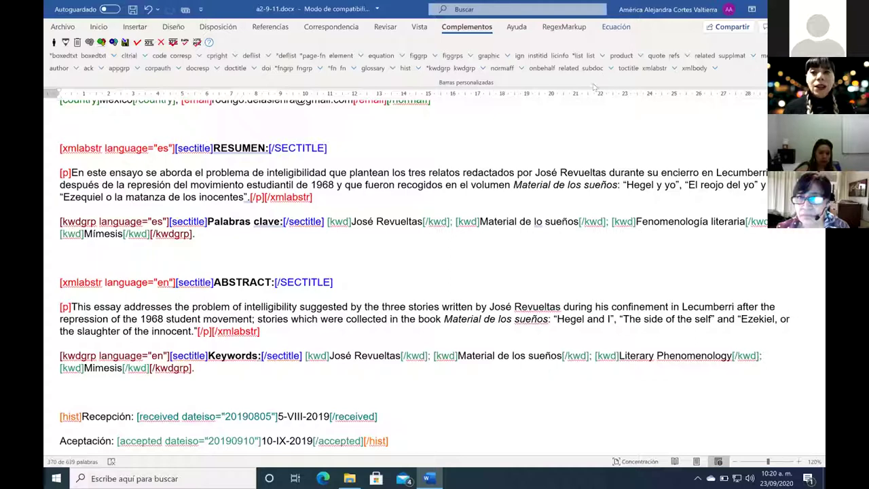
# - Restore the maximized document window to a floating window and widen it to show more of the tagging bars
pyautogui.moveTo(219, 9); pyautogui.dragTo(248, 57)
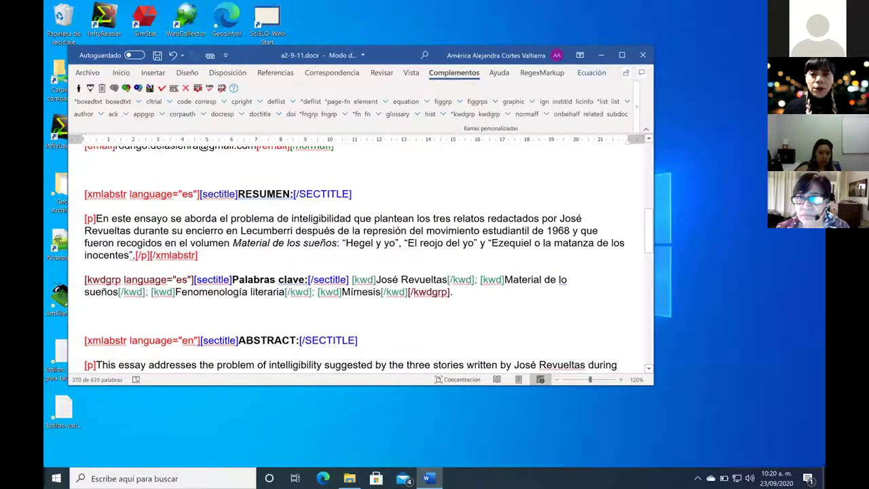
pyautogui.moveTo(653, 150); pyautogui.dragTo(823, 150)
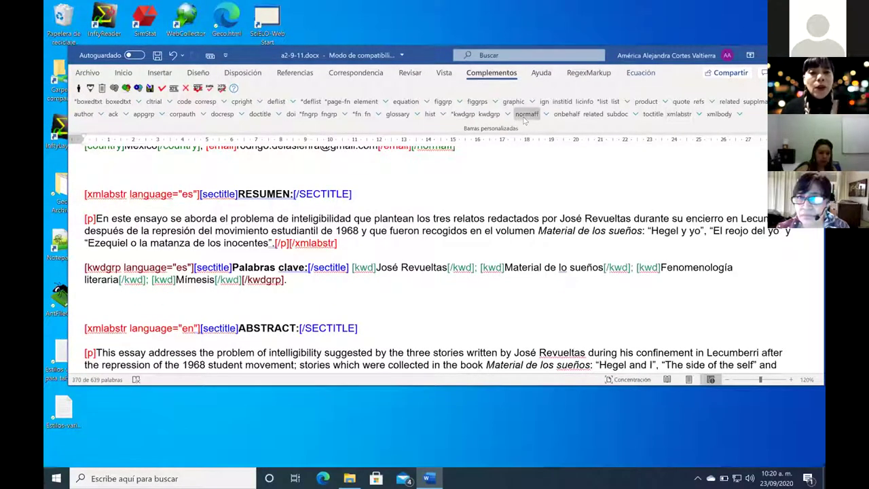
# - Extend the floating document window to the full height of the screen
pyautogui.click(717, 115)
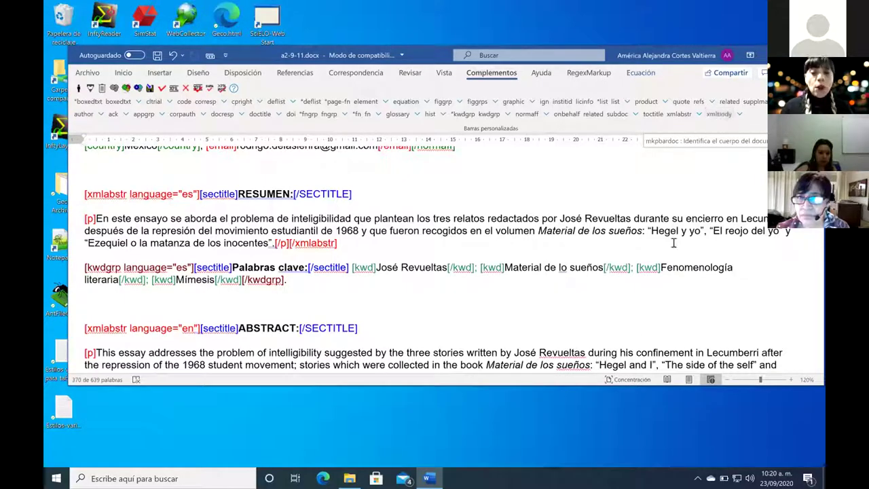
pyautogui.moveTo(570, 383); pyautogui.dragTo(588, 467)
pyautogui.doubleClick(588, 467)
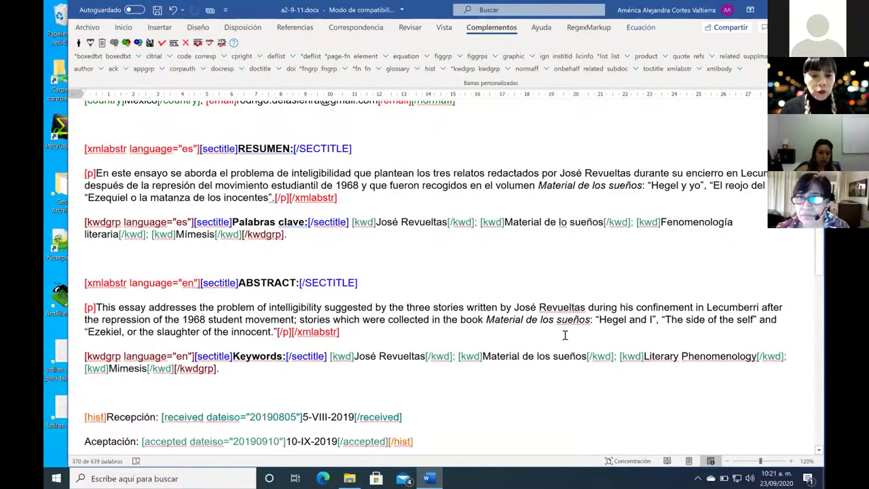
# - Tag the selected article body as xmlbody with author-date citations, accepting Introducción and Conclusiones as sec-level-1 sections
pyautogui.scroll(-6, 563, 333)
pyautogui.scroll(8, 564, 334)
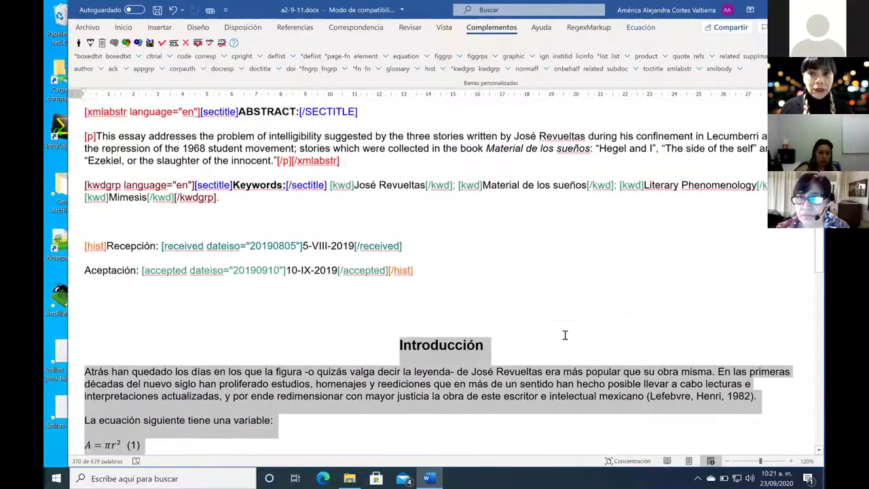
pyautogui.scroll(5, 564, 335)
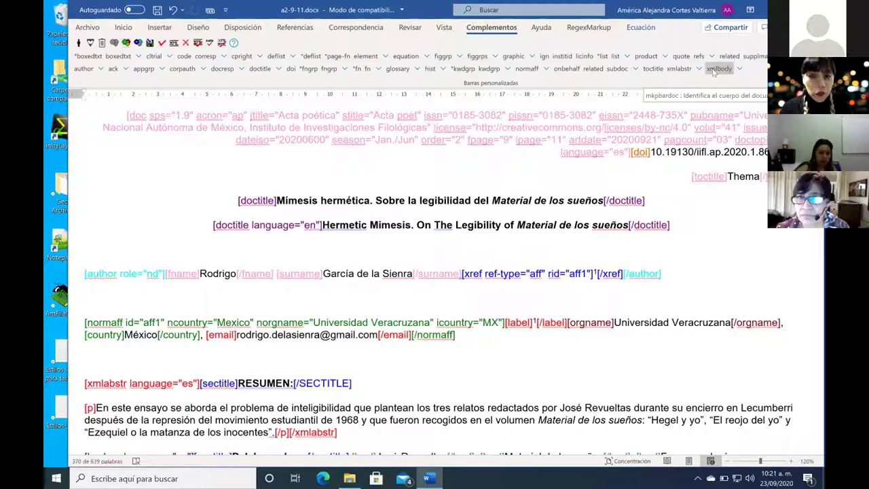
pyautogui.click(714, 70)
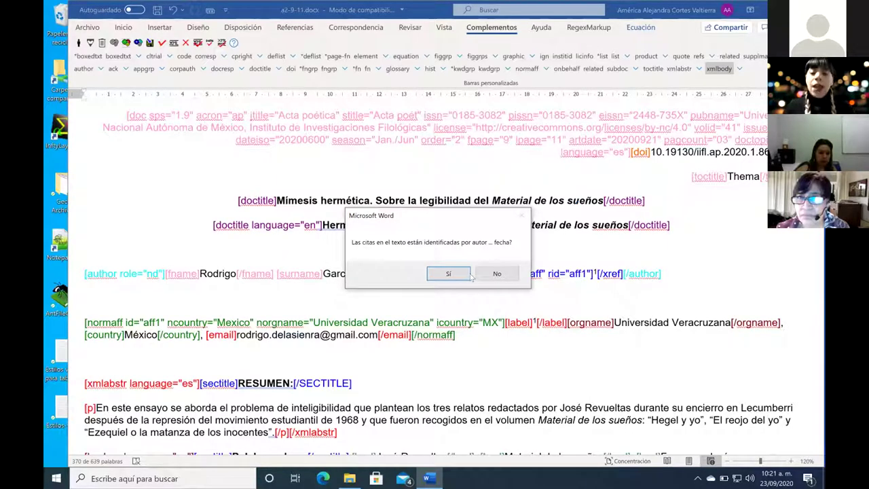
pyautogui.click(449, 274)
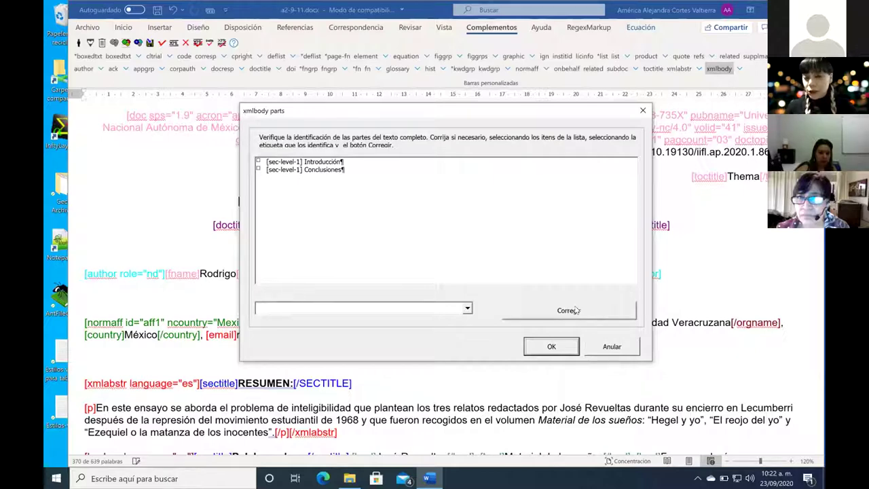
pyautogui.click(553, 347)
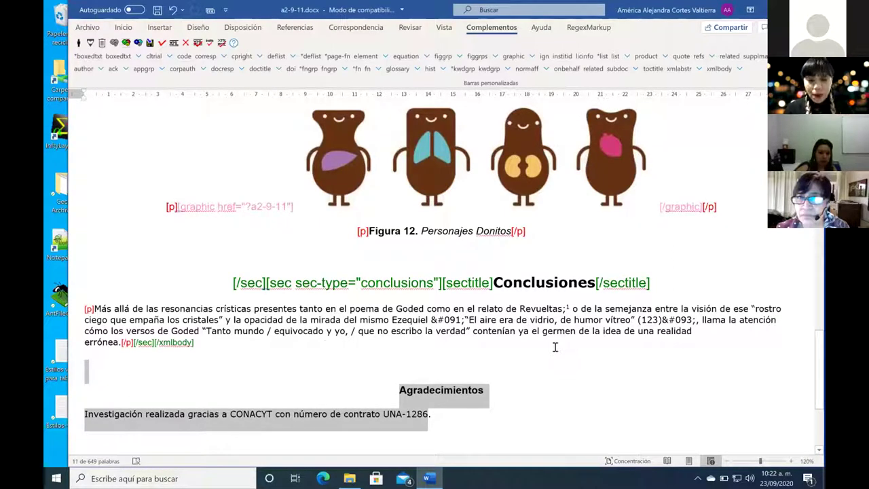
# - Examine the closing xmlbody tag at the end of the Conclusiones section with the text enlarged to 140%
pyautogui.click(196, 343)
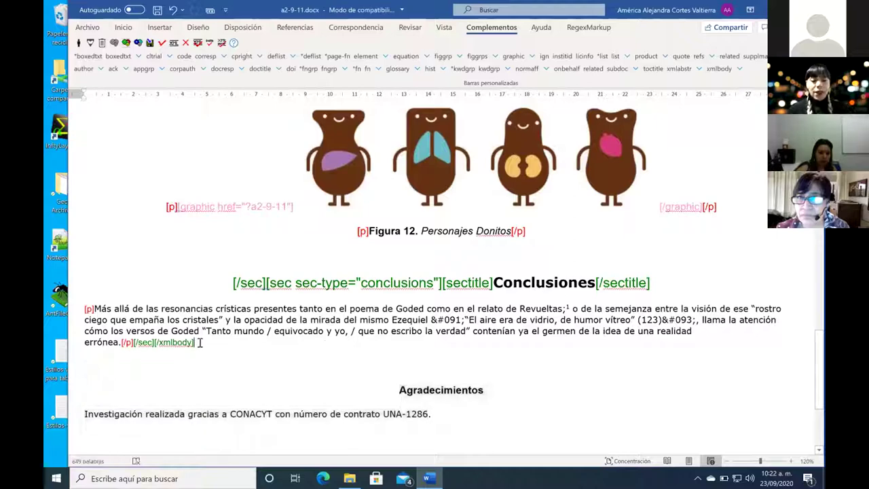
pyautogui.hotkey('shift', 'Left')
pyautogui.hotkey('shift', 'Left')
pyautogui.hotkey('shift', 'Left')
pyautogui.hotkey('shift', 'Left')
pyautogui.hotkey('shift', 'Left')
pyautogui.hotkey('shift', 'Left')
pyautogui.hotkey('shift', 'Left')
pyautogui.hotkey('shift', 'Left')
pyautogui.hotkey('shift', 'Left')
pyautogui.hotkey('shift', 'Left')
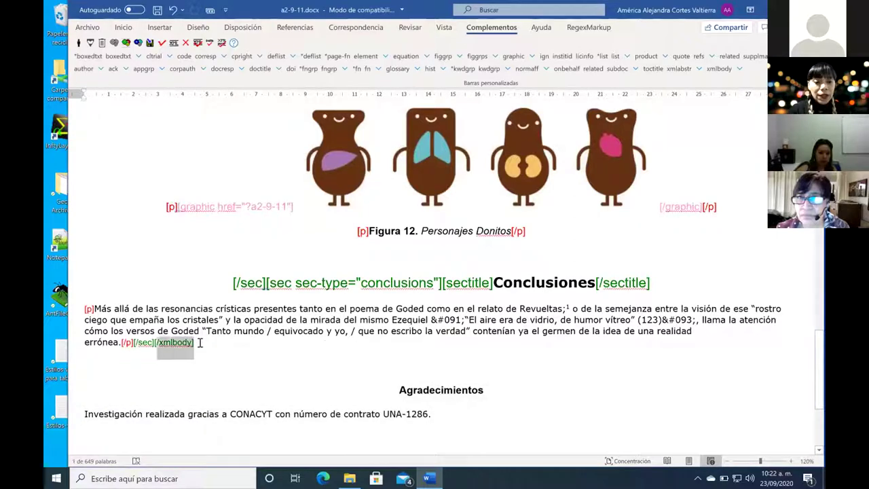
pyautogui.hotkey('shift', 'Left')
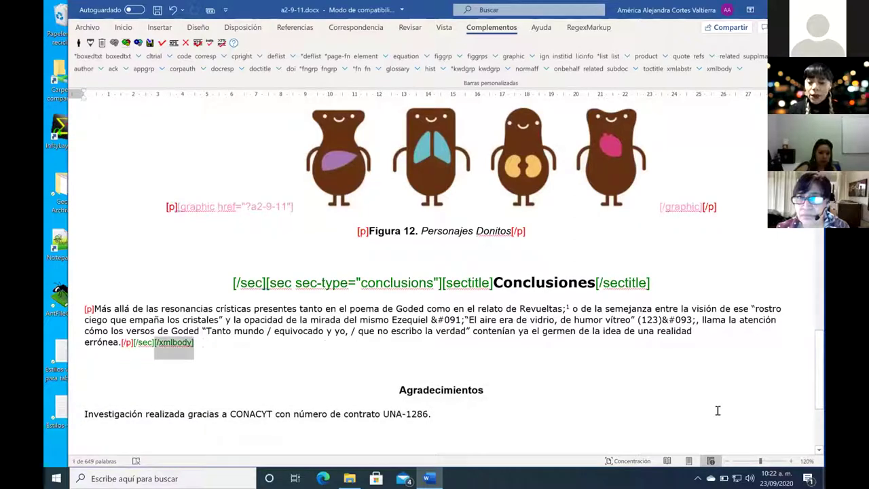
pyautogui.click(792, 461)
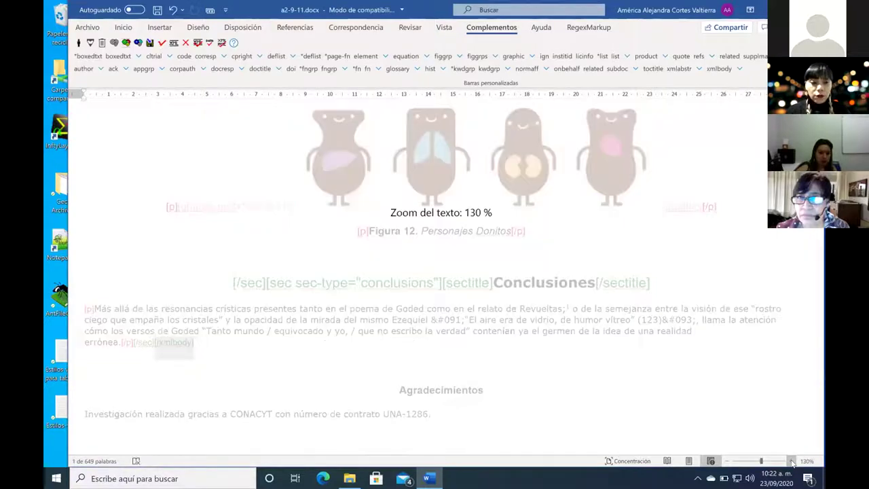
pyautogui.click(791, 462)
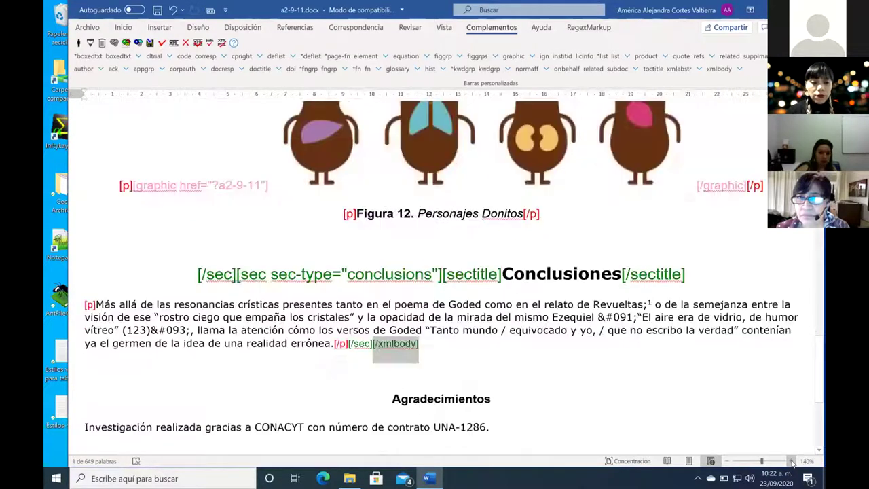
pyautogui.click(427, 345)
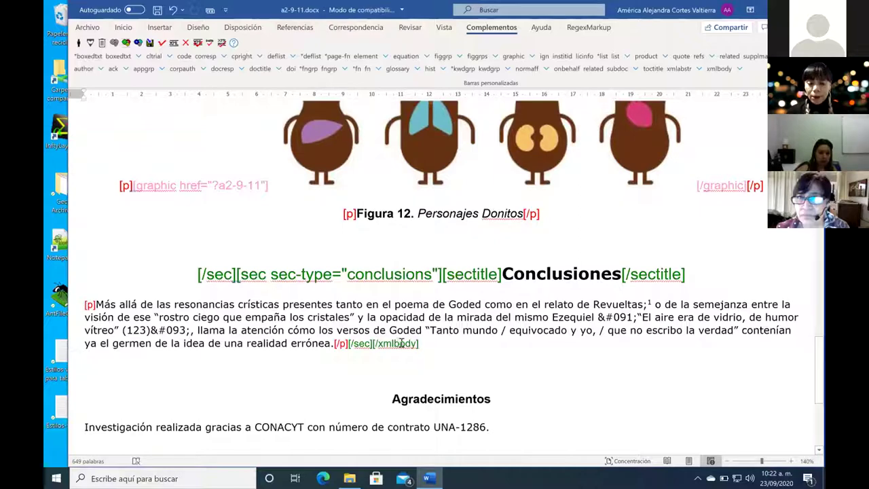
# - Examine the opening xmlbody tag and the sec tag with its sec-type value before the Introducción heading
pyautogui.scroll(8, 402, 343)
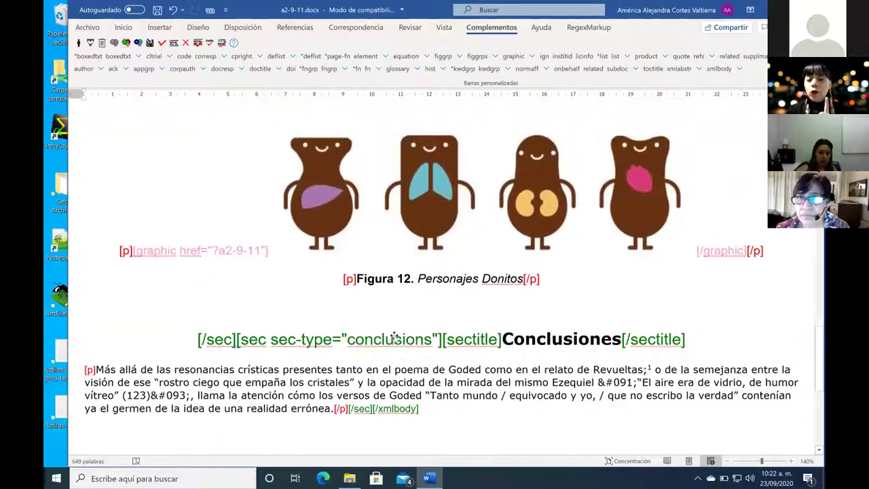
pyautogui.scroll(5, 401, 343)
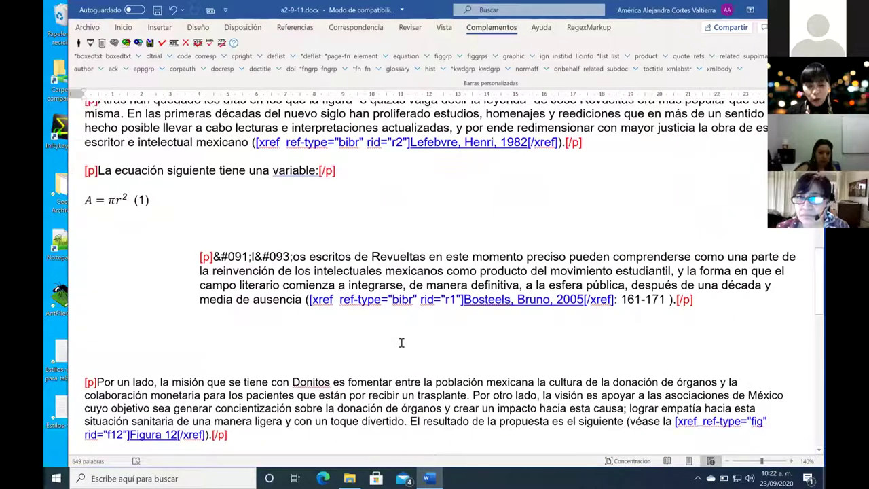
pyautogui.scroll(4, 401, 343)
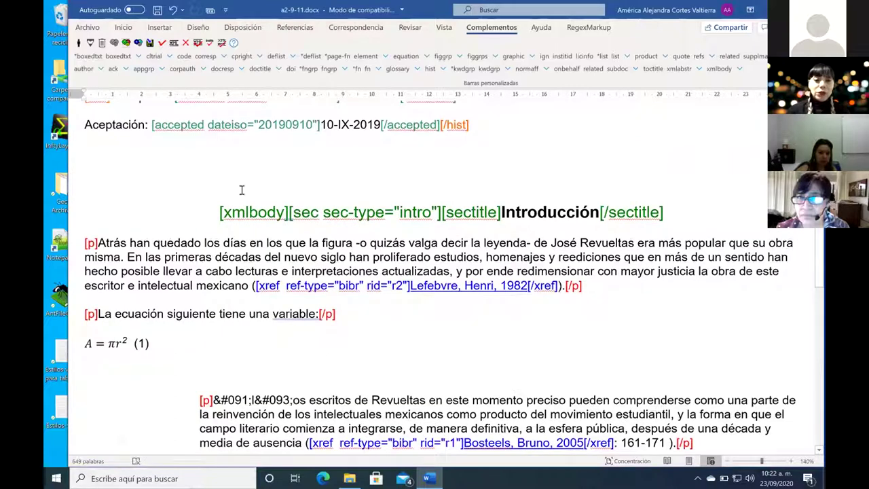
pyautogui.click(218, 212)
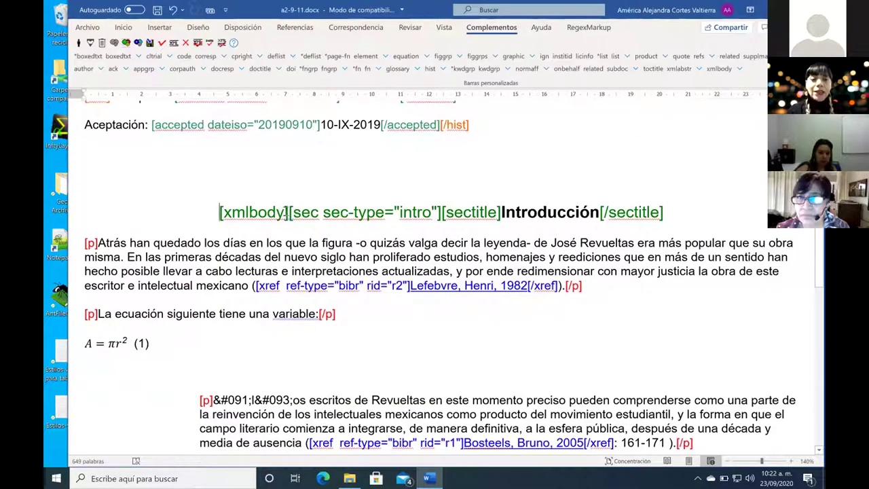
pyautogui.moveTo(290, 212); pyautogui.dragTo(218, 213)
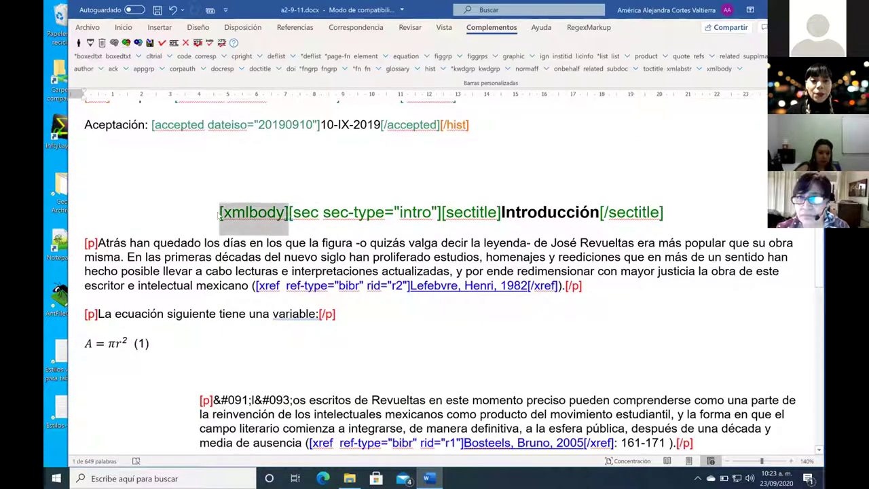
pyautogui.click(219, 213)
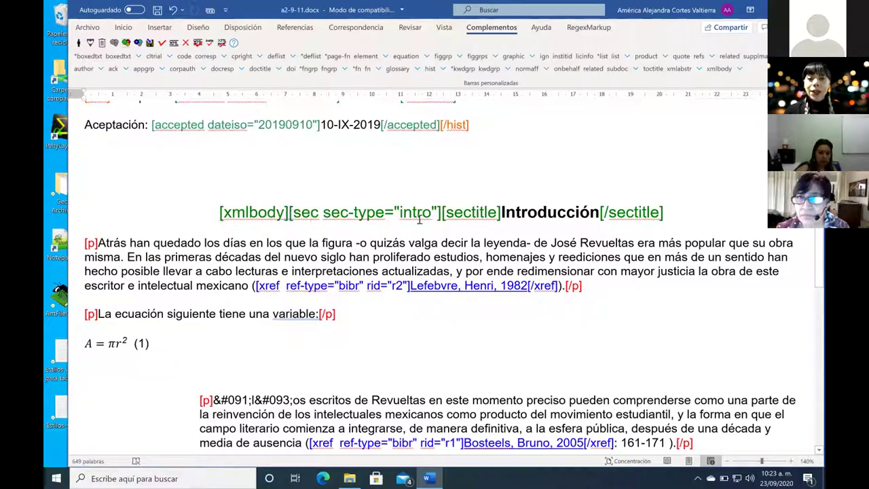
pyautogui.moveTo(291, 215); pyautogui.dragTo(439, 212)
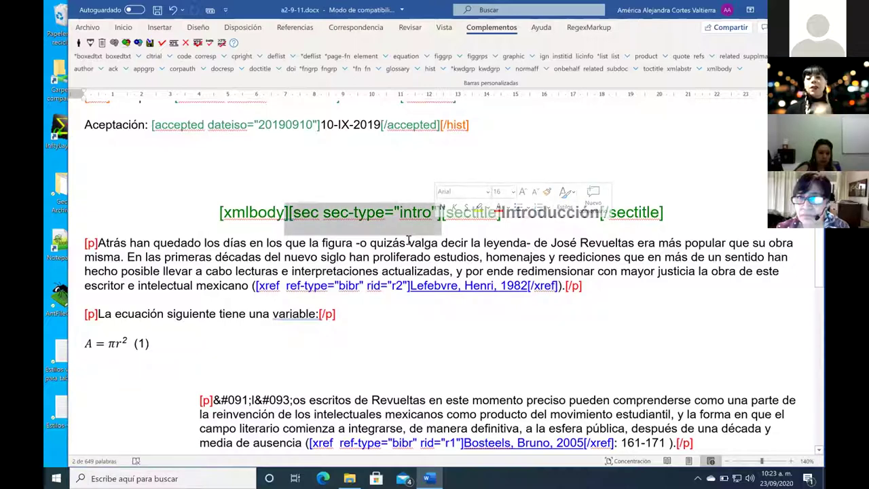
pyautogui.click(406, 242)
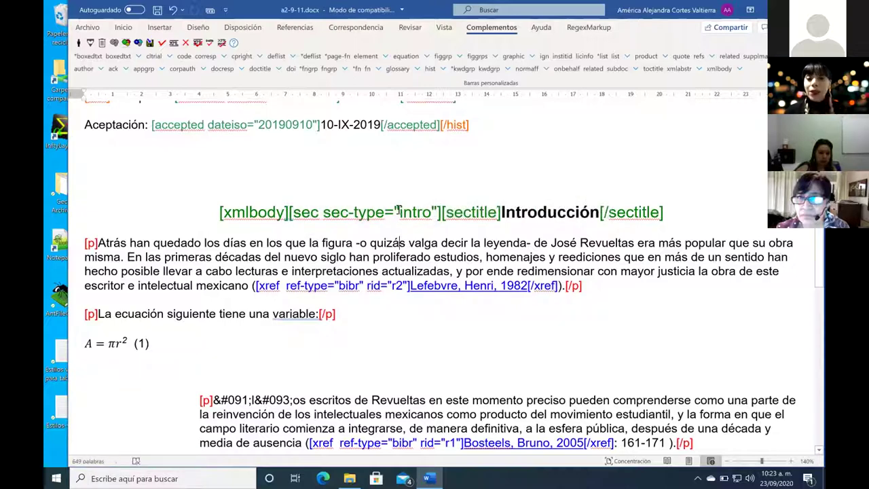
pyautogui.click(399, 212)
pyautogui.moveTo(400, 211); pyautogui.dragTo(427, 198)
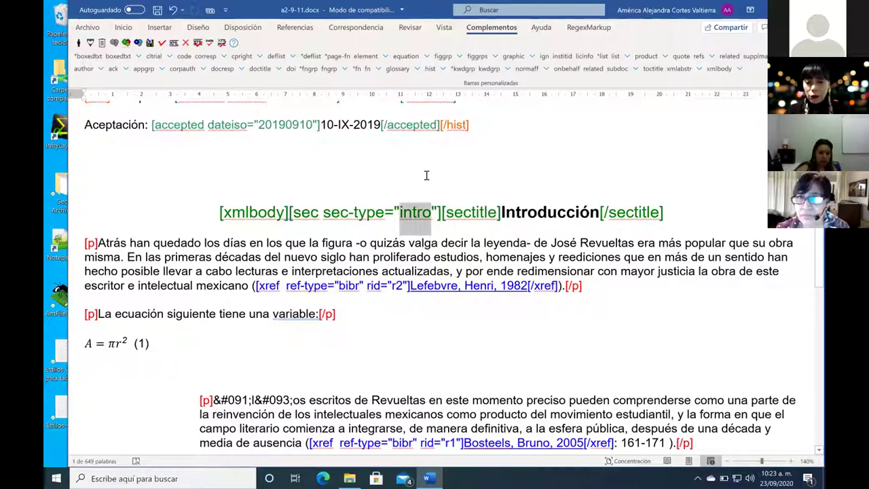
pyautogui.click(441, 214)
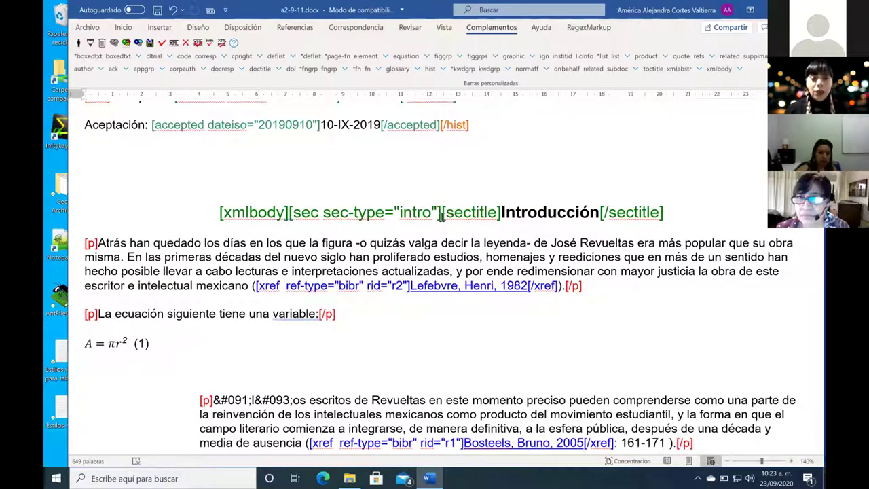
# - Examine the opening and closing p tags and the bibliographic xref tag in the first Introducción paragraph
pyautogui.scroll(-1, 441, 214)
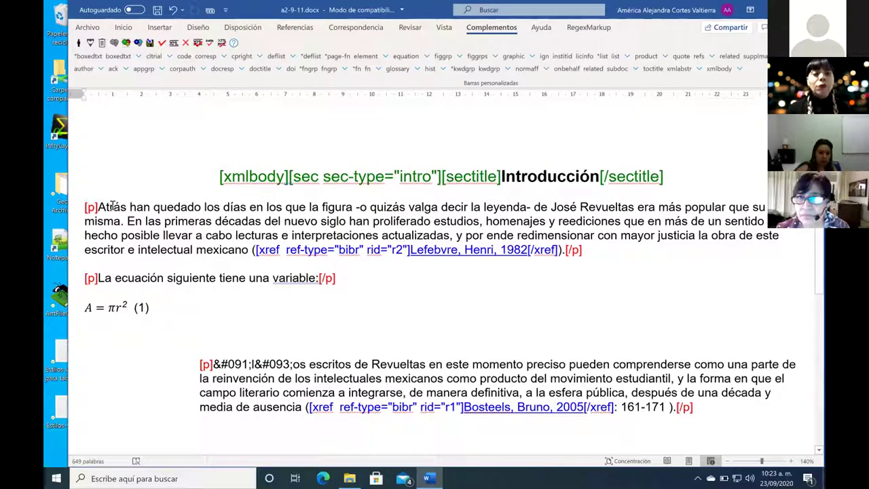
pyautogui.hotkey('shift', 'Right')
pyautogui.hotkey('shift', 'Right')
pyautogui.hotkey('shift', 'Right')
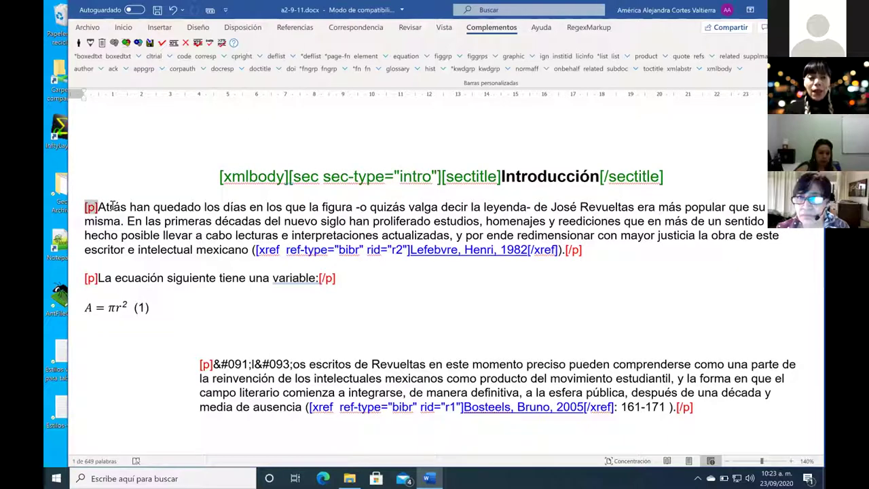
pyautogui.click(112, 206)
pyautogui.click(585, 249)
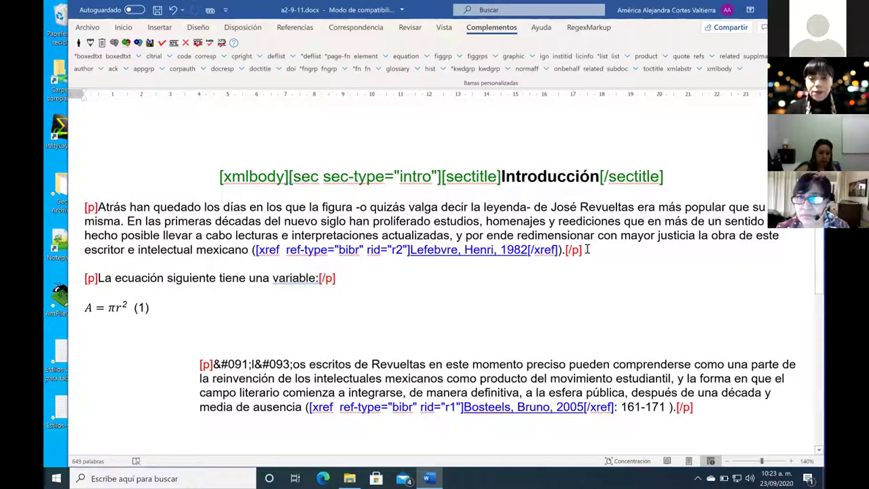
pyautogui.scroll(-1, 585, 249)
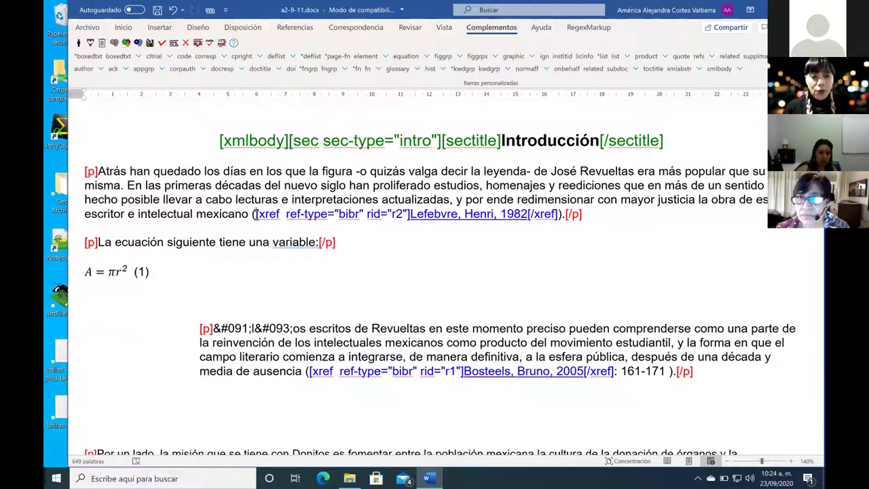
pyautogui.scroll(-1, 256, 214)
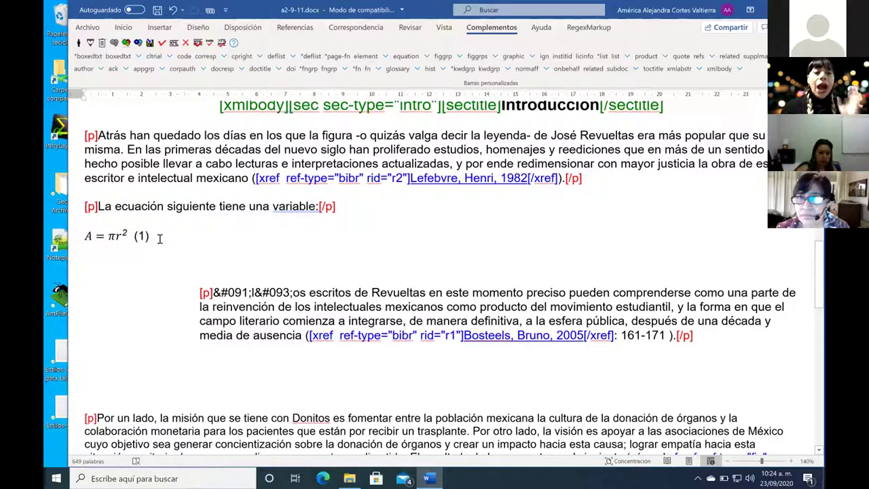
# - Convert the document's equation A = πr² into tagged graphic and MathML markup with RegexMarkup's *equation command, agreeing to continue
pyautogui.click(129, 237)
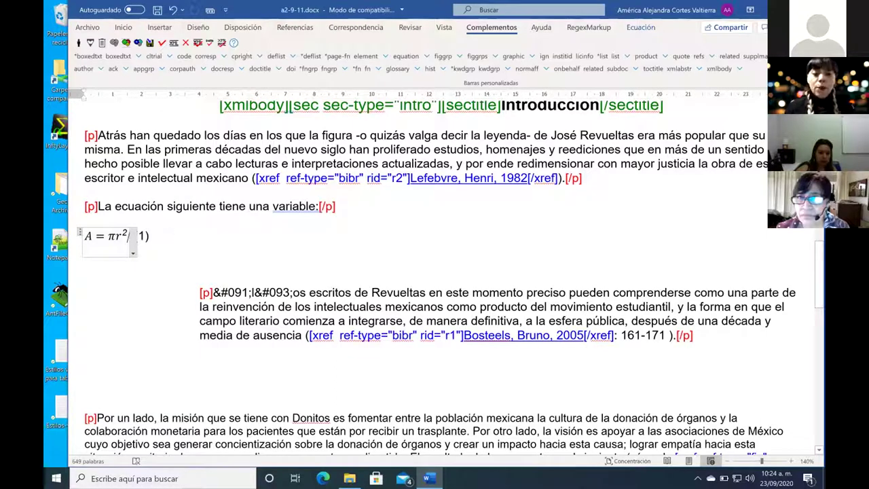
pyautogui.click(170, 235)
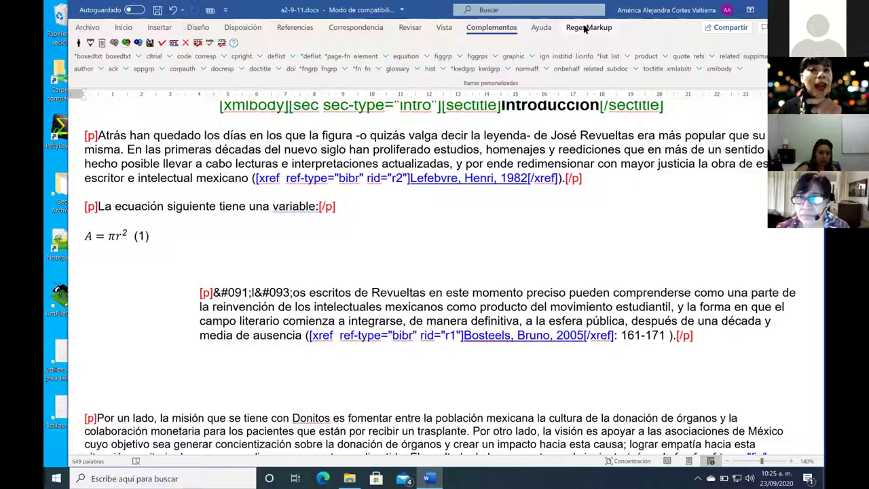
pyautogui.click(587, 27)
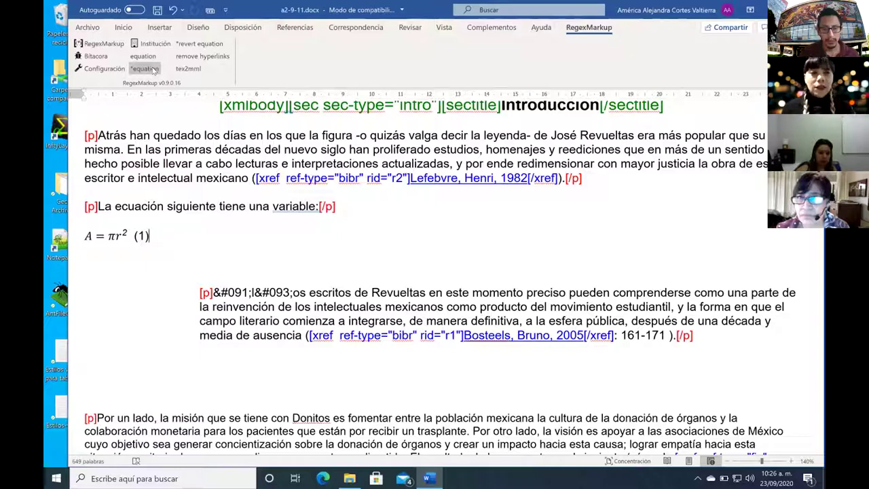
pyautogui.click(154, 71)
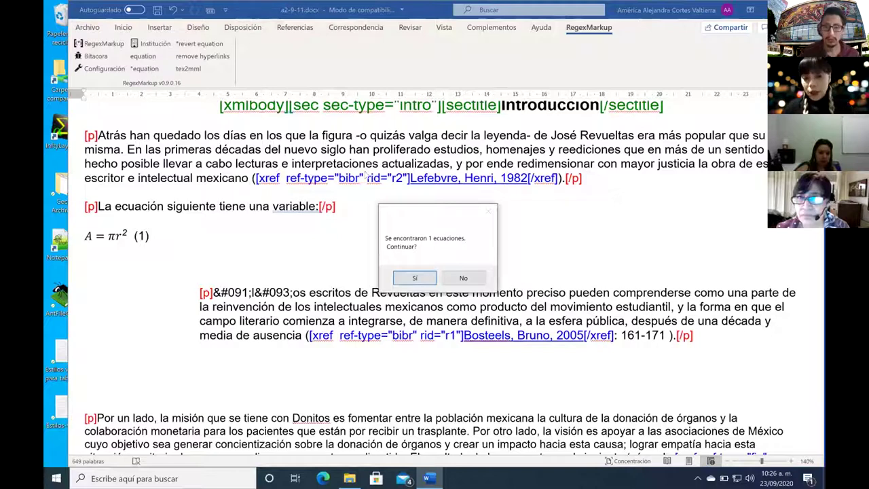
pyautogui.click(417, 275)
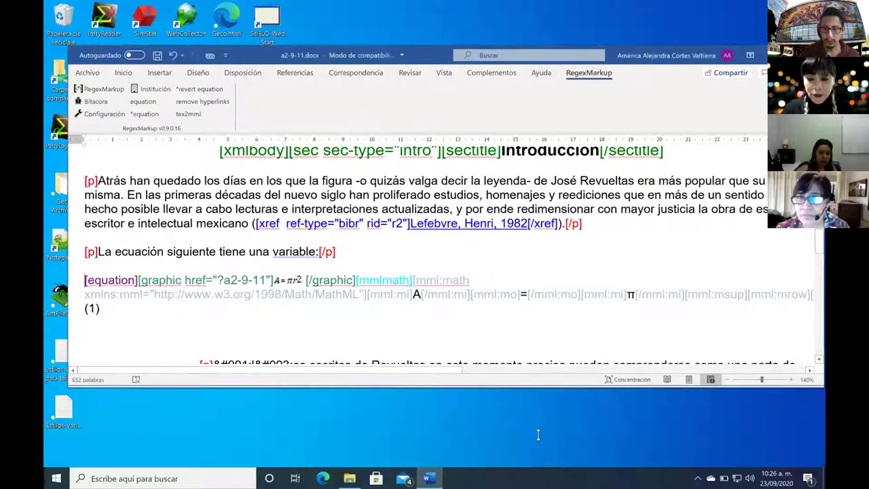
# - Extend the shortened document window back to full screen height and switch the document to print layout view
pyautogui.moveTo(537, 385); pyautogui.dragTo(537, 466)
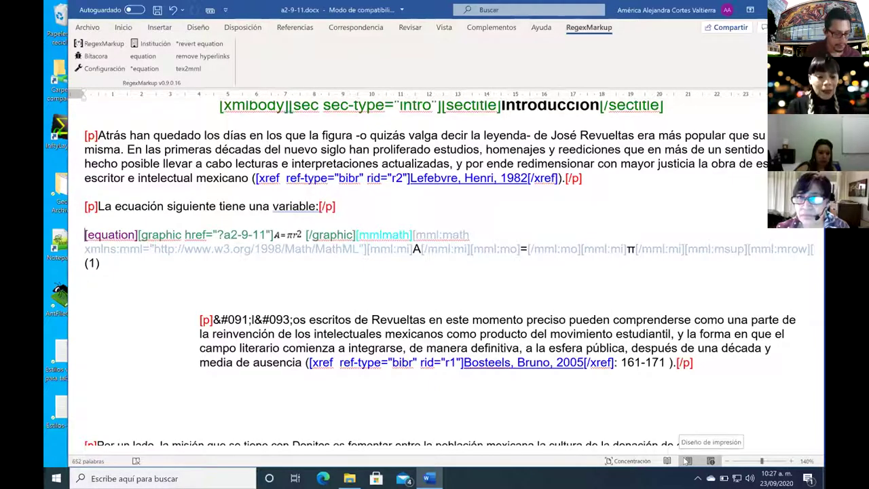
pyautogui.click(687, 461)
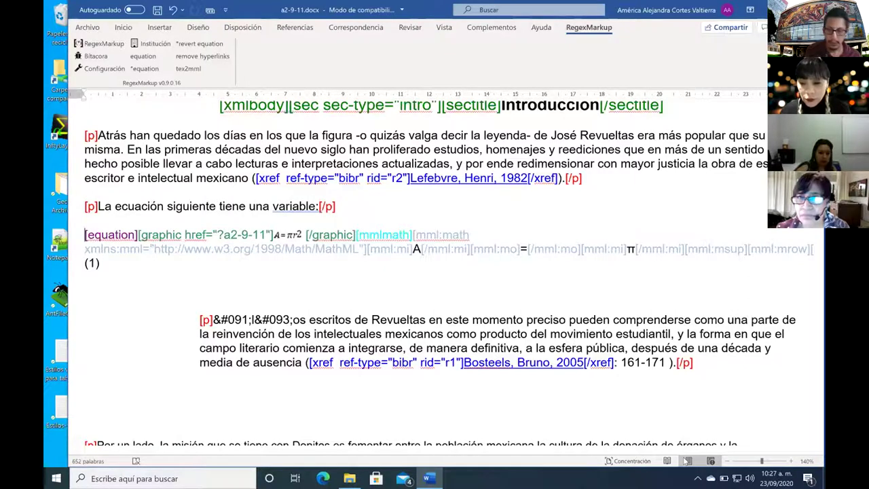
# - Display the document in print layout view at the page break where the tagged equation continues
pyautogui.click(687, 461)
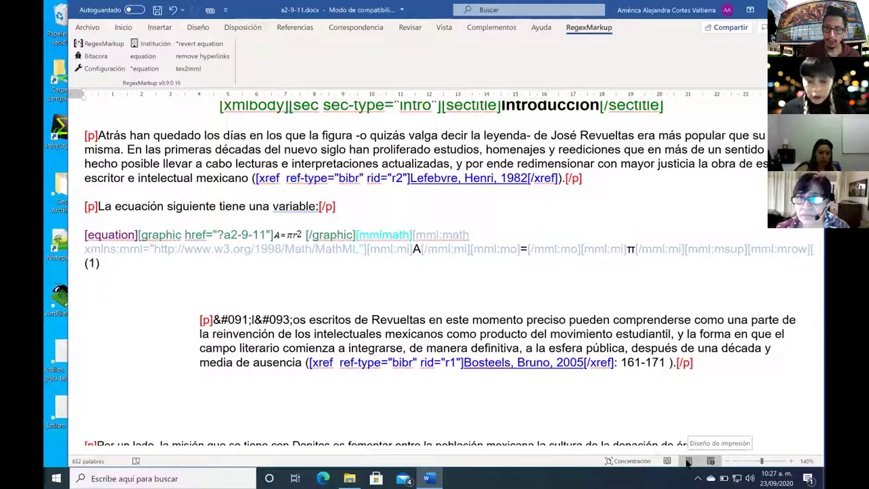
pyautogui.click(686, 461)
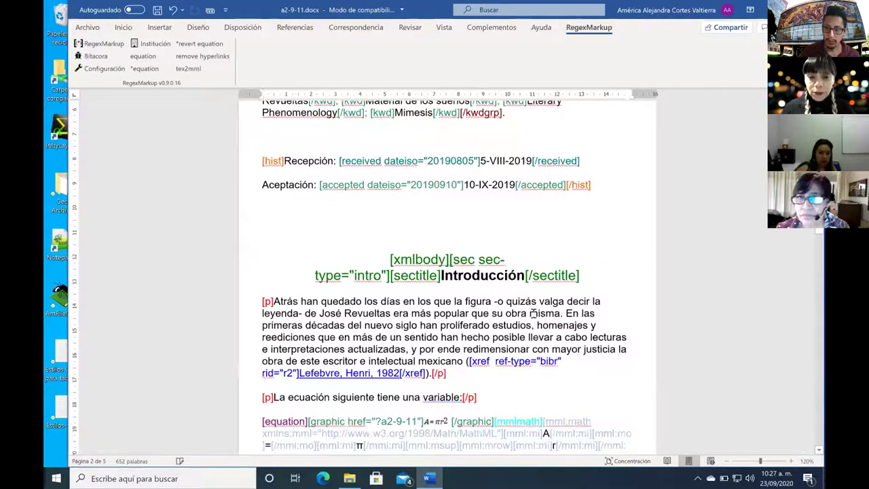
pyautogui.scroll(-8, 532, 313)
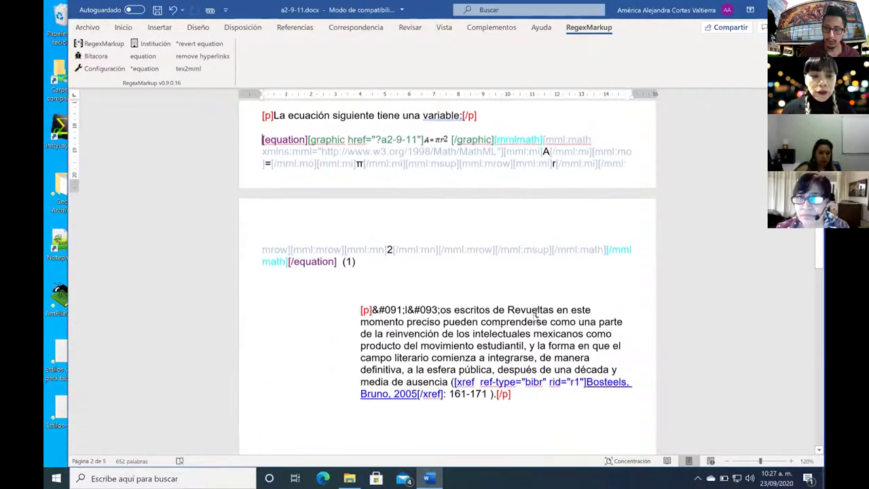
pyautogui.scroll(1, 537, 313)
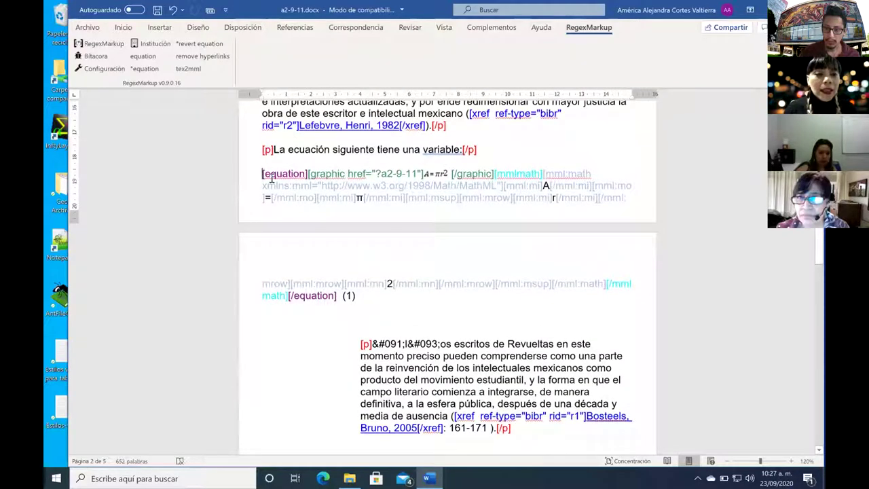
# - Examine the opening and closing equation tags, the graphic element with its href, and the mmlmath element of the equation
pyautogui.keyDown('shift'); pyautogui.click(309, 177); pyautogui.keyUp('shift')
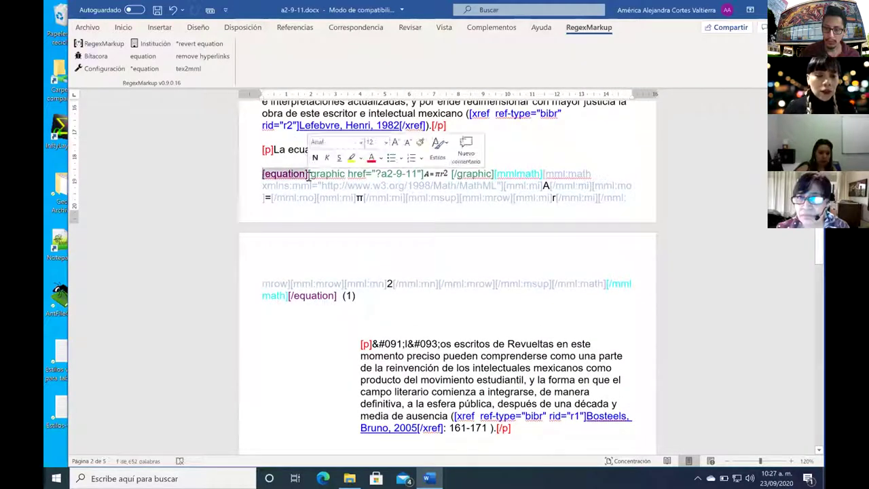
pyautogui.click(288, 297)
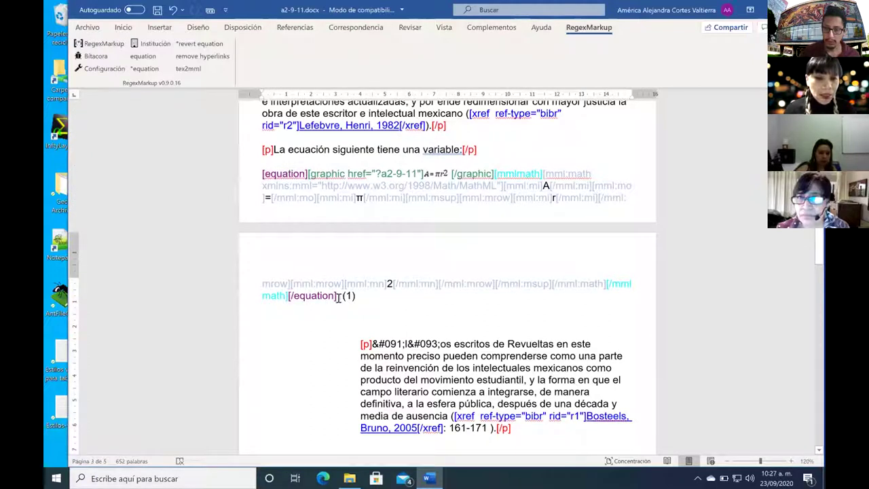
pyautogui.keyDown('shift'); pyautogui.click(337, 298); pyautogui.keyUp('shift')
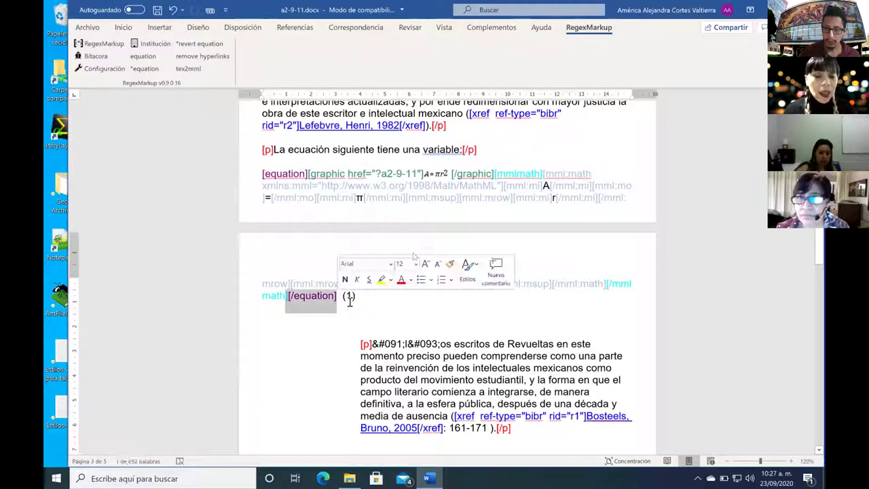
pyautogui.click(309, 174)
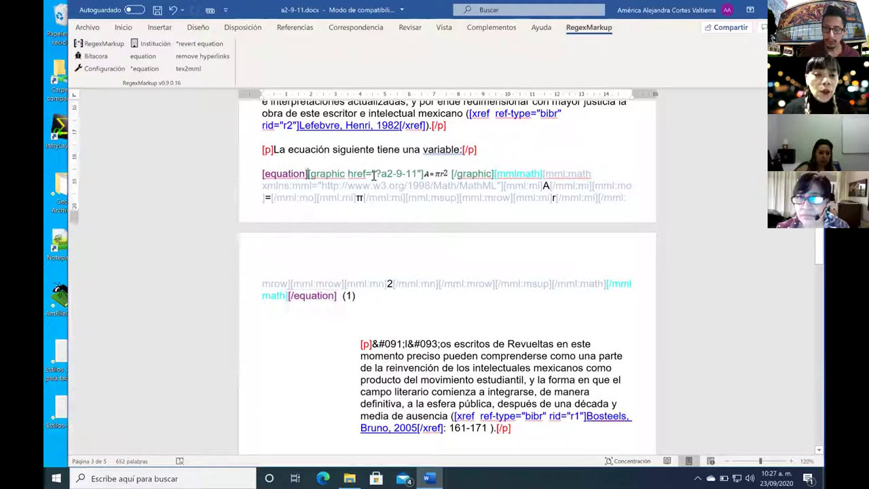
pyautogui.keyDown('shift'); pyautogui.click(494, 172); pyautogui.keyUp('shift')
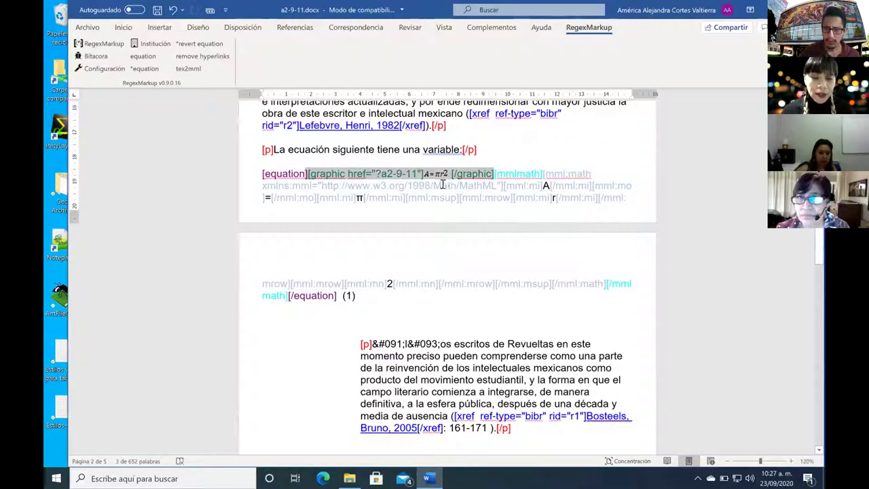
pyautogui.click(497, 173)
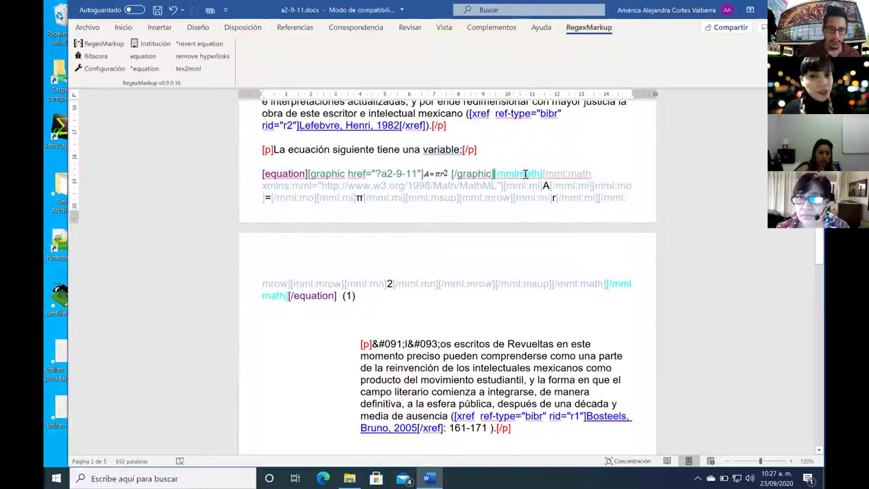
pyautogui.scroll(-1, 513, 223)
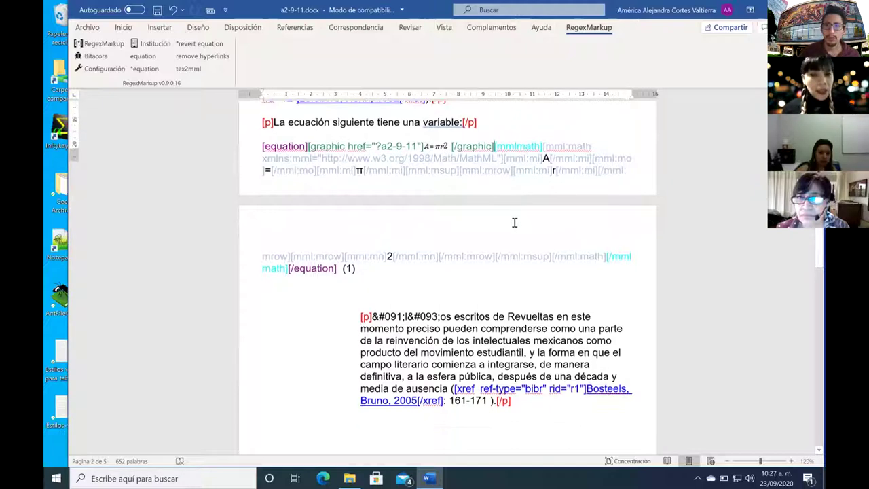
pyautogui.scroll(-1, 514, 223)
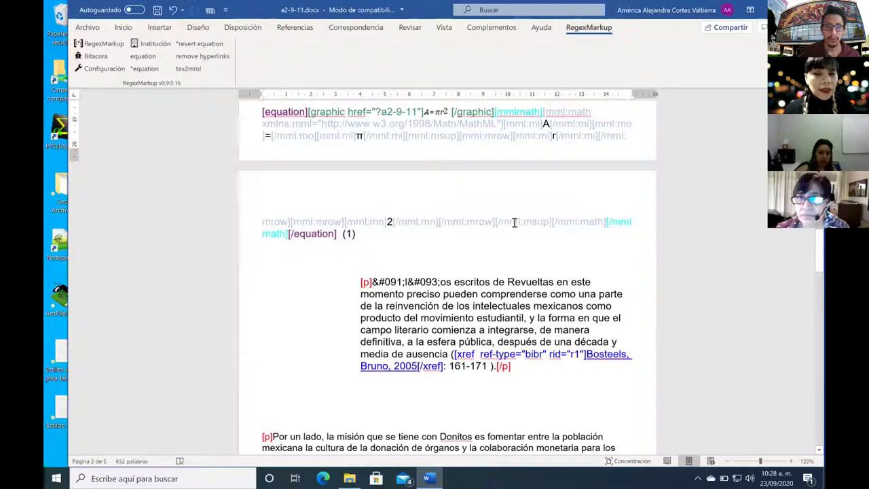
pyautogui.scroll(1, 514, 222)
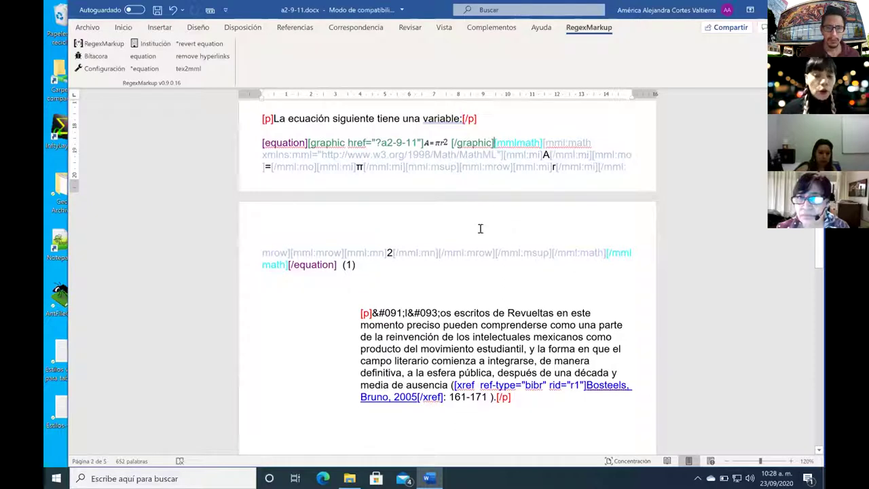
# - Move the equation number (1) from after the closing equation tag to directly before it, inside the equation element
pyautogui.click(344, 265)
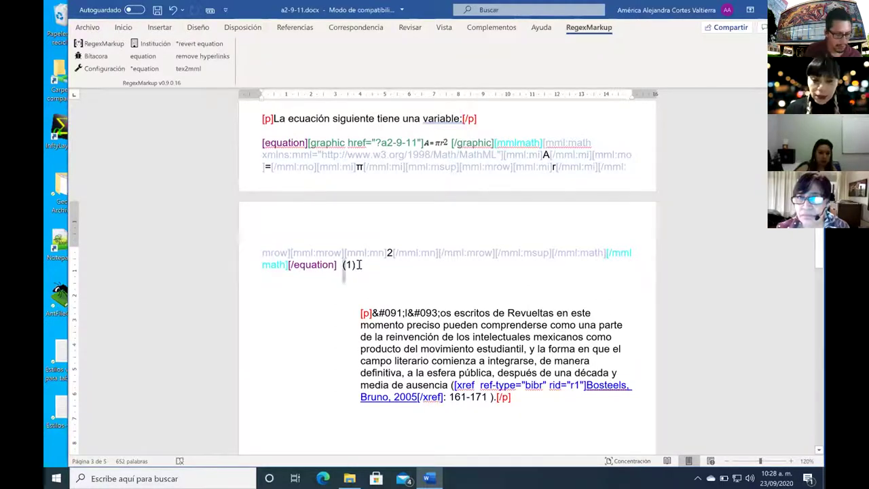
pyautogui.doubleClick(360, 264)
pyautogui.hotkey('ctrl', 'c')
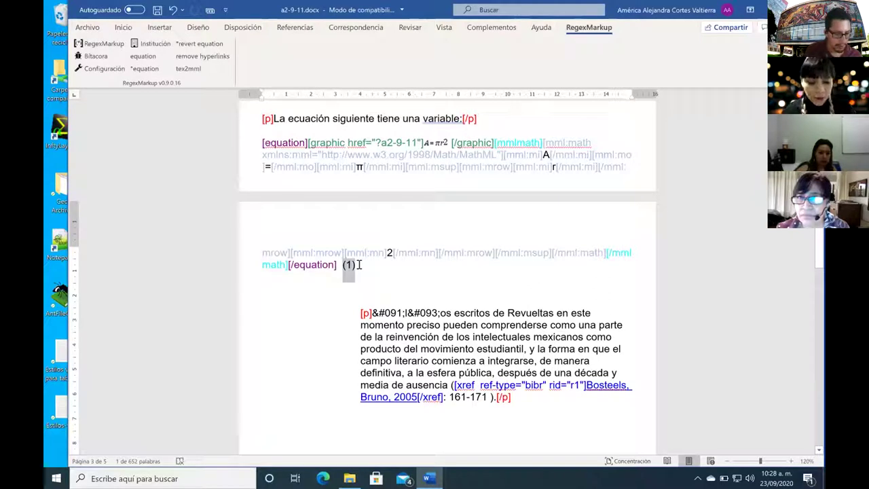
pyautogui.press('Delete')
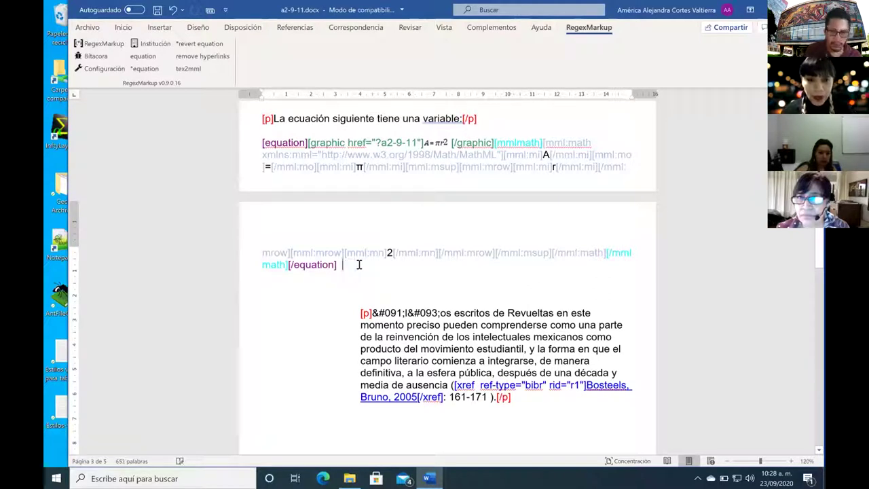
pyautogui.press('Left')
pyautogui.press('Left')
pyautogui.press('Left')
pyautogui.press('Left')
pyautogui.press('Left')
pyautogui.press('Left')
pyautogui.press('Left')
pyautogui.press('Left')
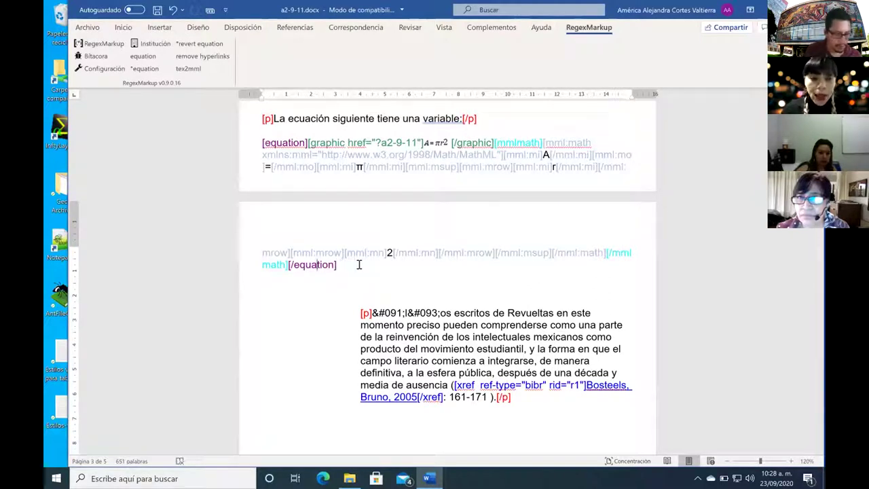
pyautogui.press('Left')
pyautogui.press('Left')
pyautogui.press('Left')
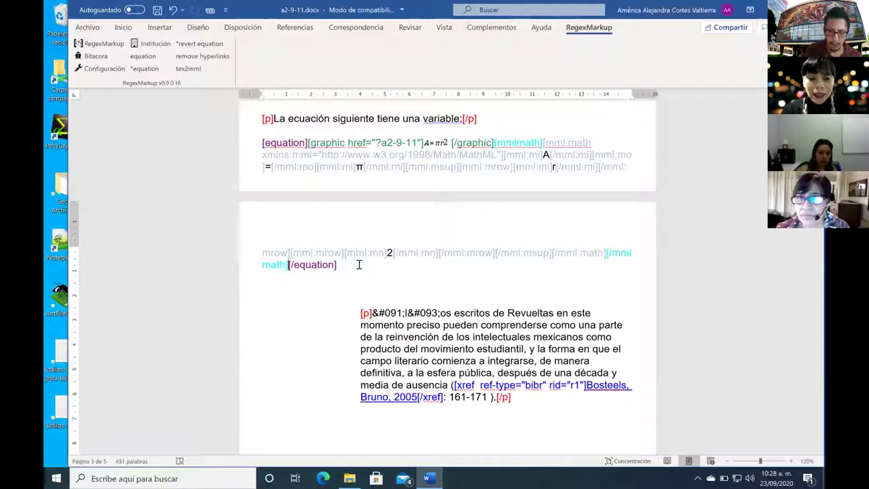
pyautogui.hotkey('ctrl', 'v')
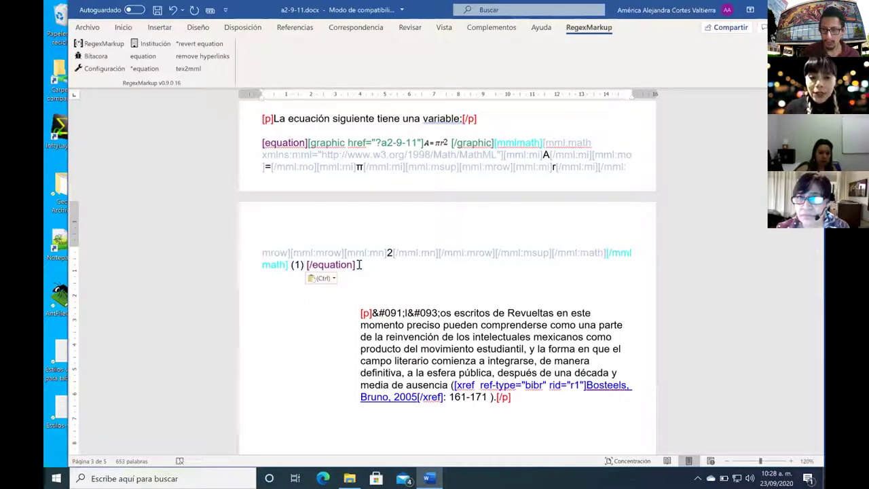
# - Mark up the equation number (1) with the label tag from the equation element's sub-tags in SciELO Markup
pyautogui.hotkey('shift', 'Left')
pyautogui.hotkey('shift', 'Left')
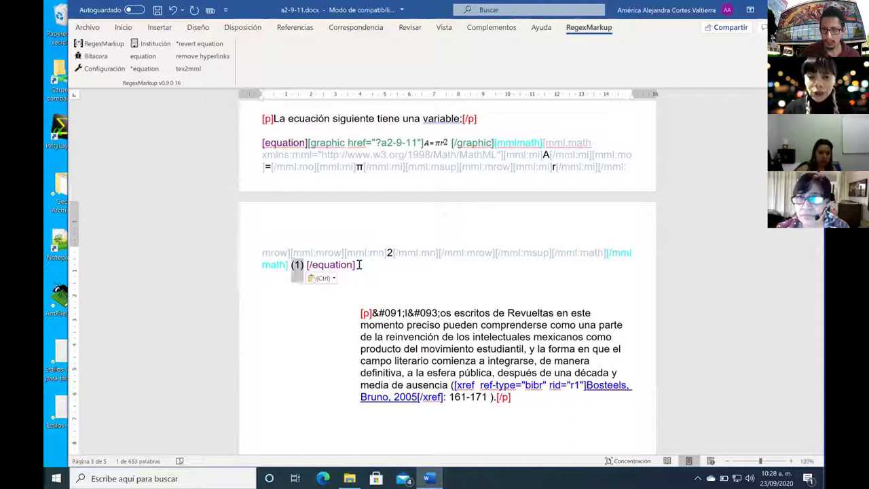
pyautogui.hotkey('shift', 'Left')
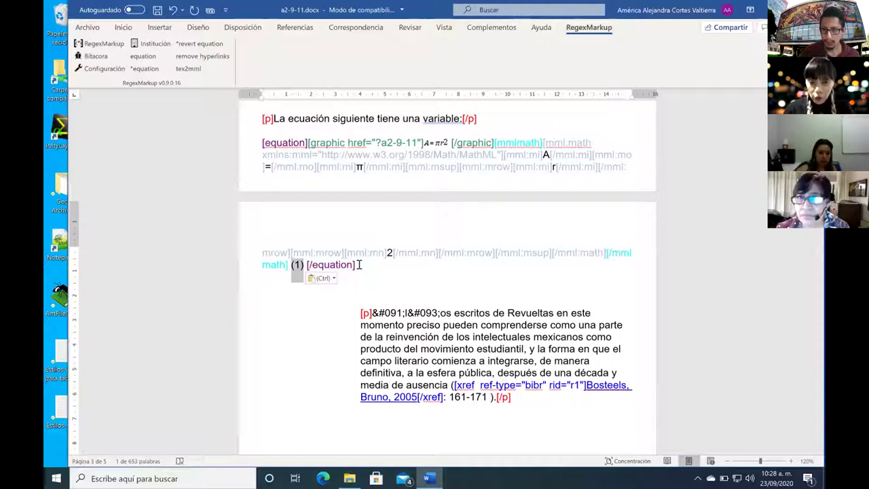
pyautogui.click(490, 27)
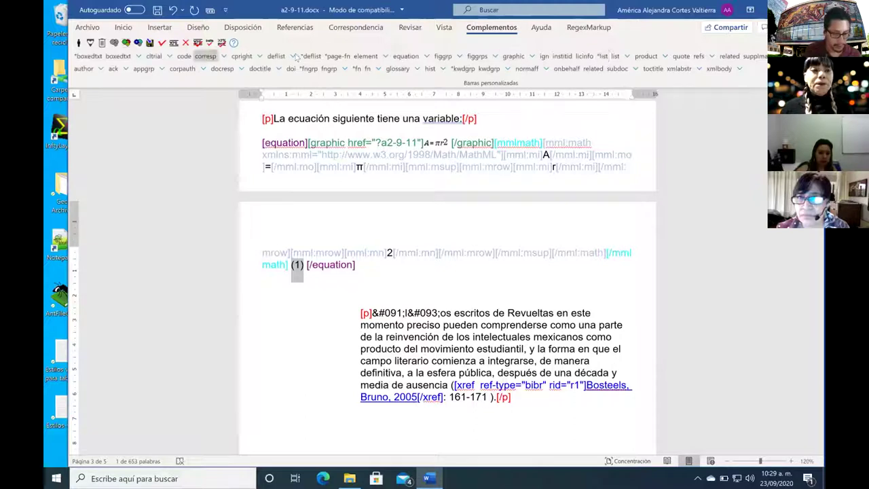
pyautogui.click(410, 58)
pyautogui.click(410, 58)
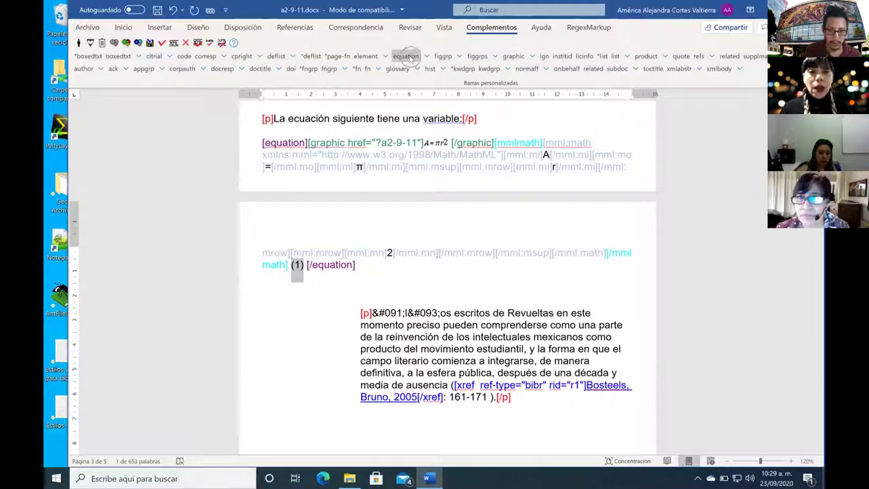
pyautogui.click(410, 59)
pyautogui.click(410, 58)
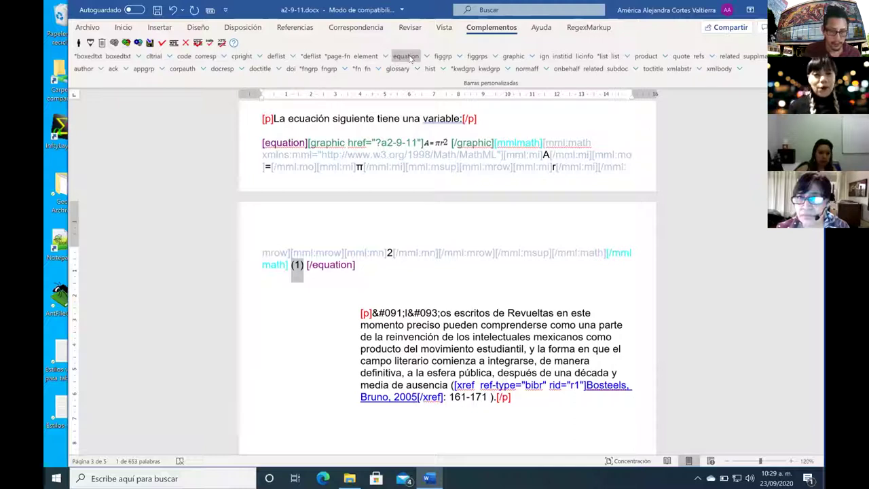
pyautogui.click(409, 59)
pyautogui.click(410, 58)
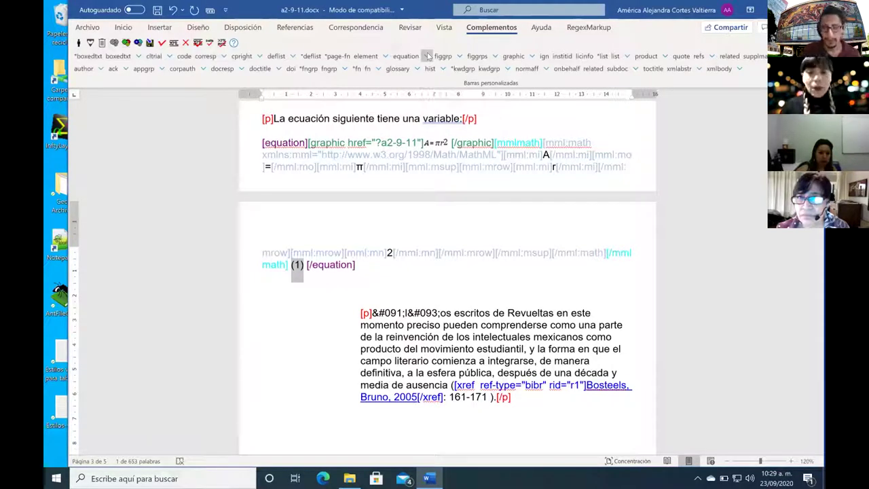
pyautogui.click(428, 55)
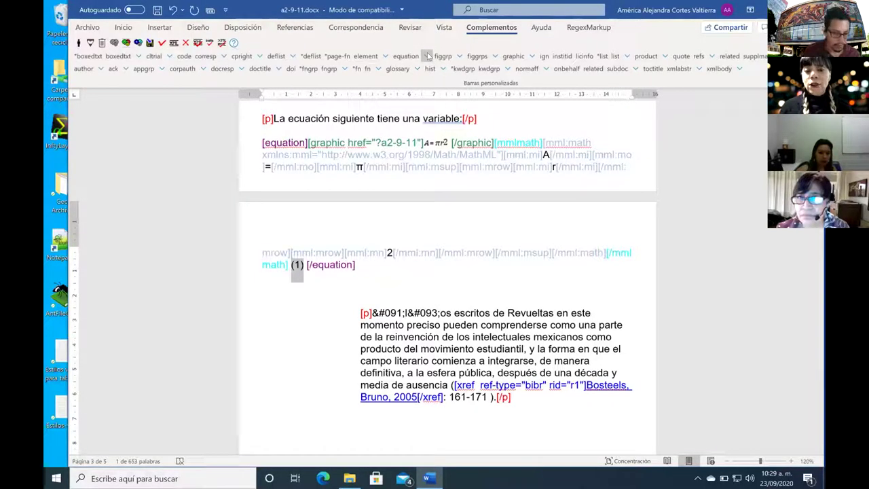
pyautogui.click(428, 55)
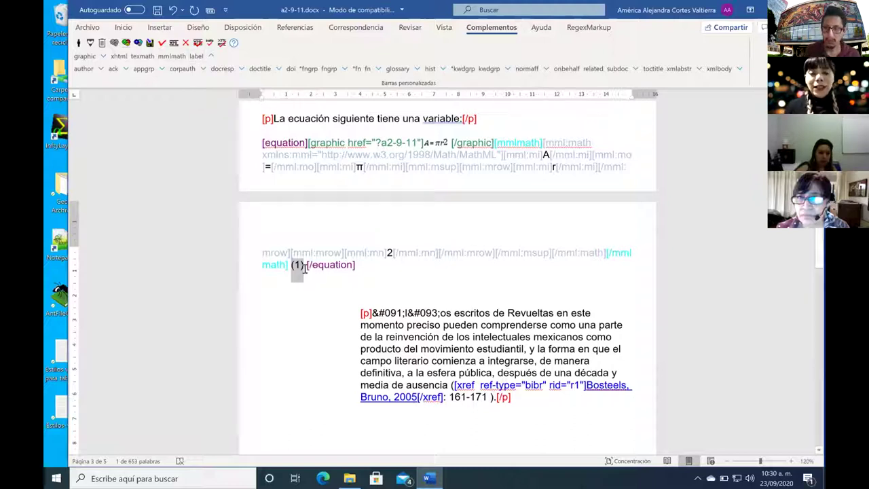
pyautogui.click(196, 57)
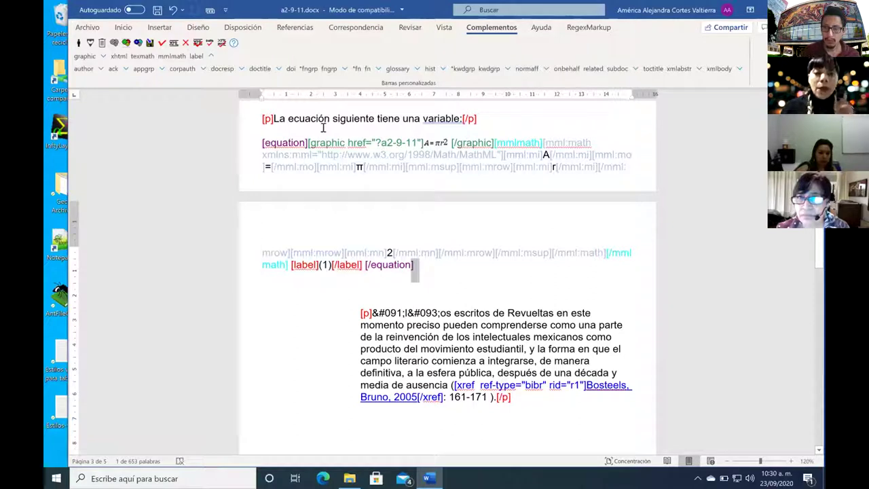
# - Add the id attribute e1 to the opening equation tag
pyautogui.click(272, 142)
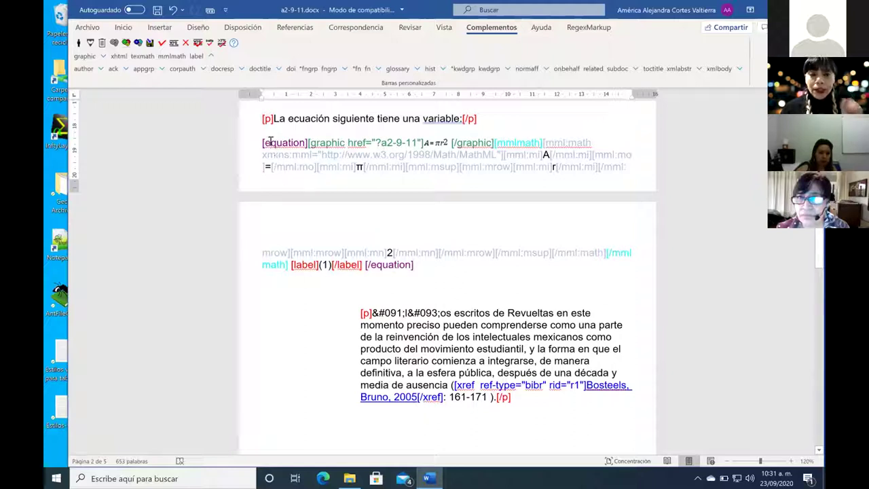
pyautogui.click(89, 42)
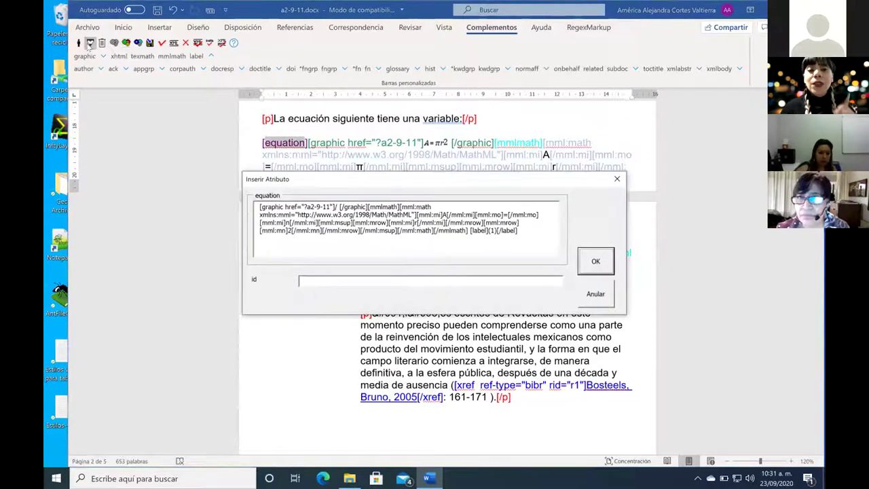
pyautogui.click(316, 277)
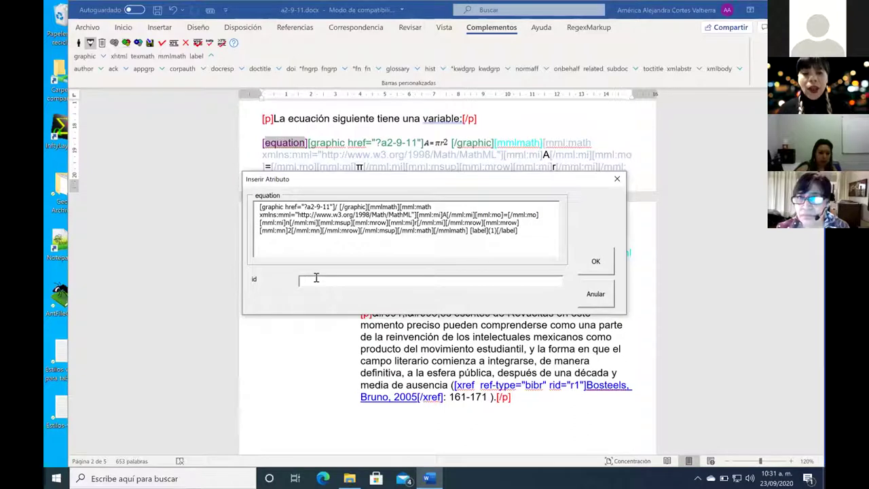
pyautogui.write('e')
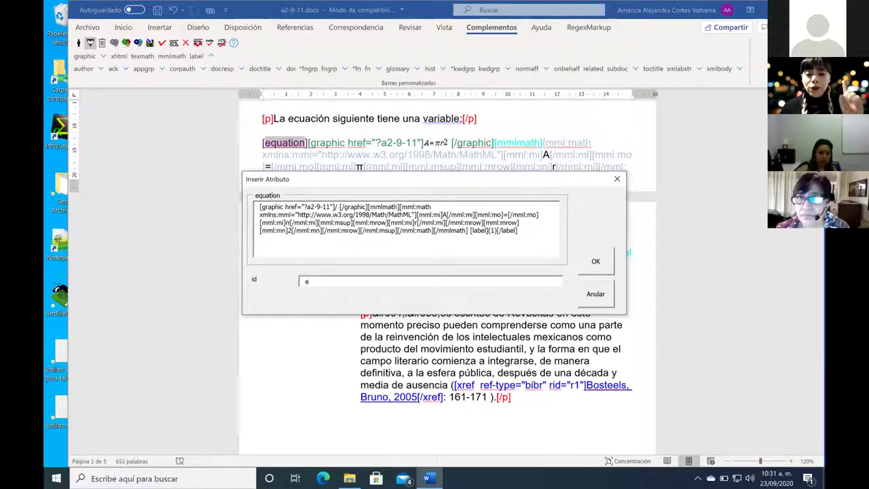
pyautogui.write('1')
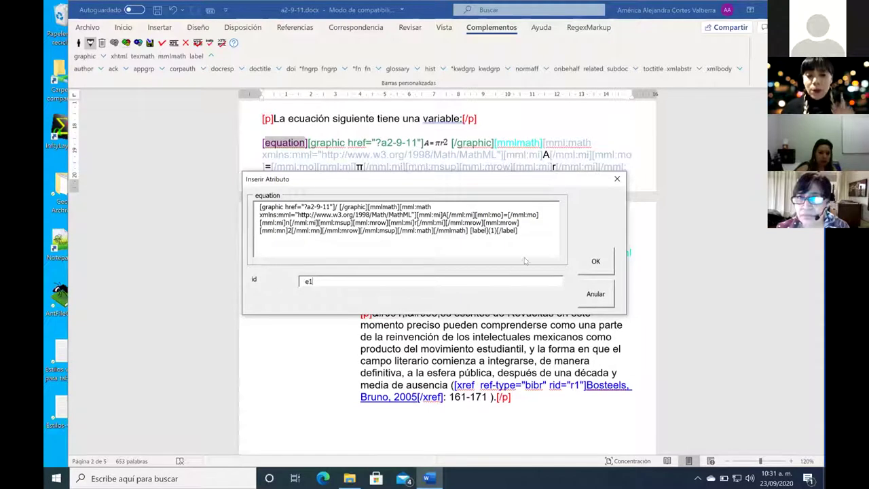
pyautogui.click(589, 263)
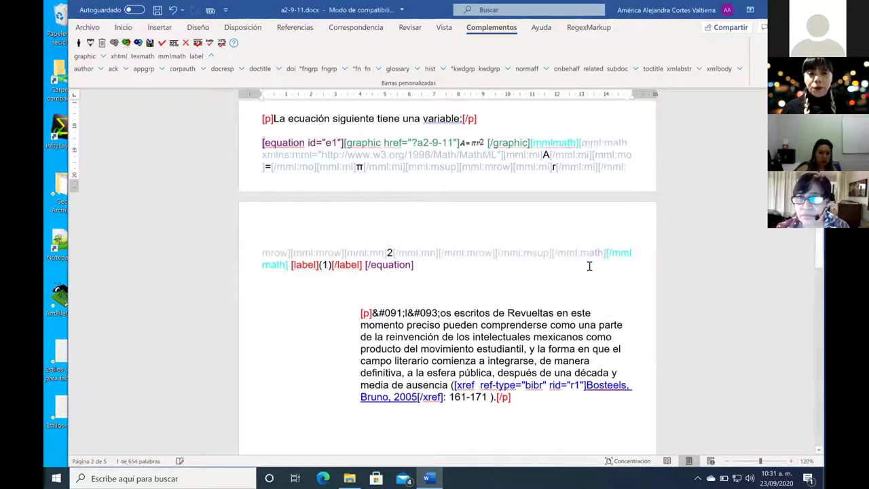
pyautogui.click(292, 142)
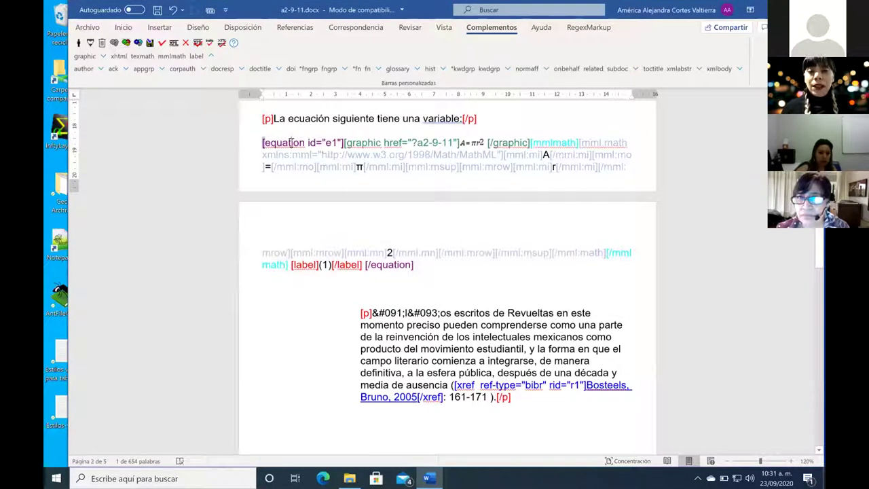
# - Examine the indented block quotation after the equation at 160% zoom, including its opening p tag and the &#091; and &#093; bracket codes
pyautogui.click(309, 143)
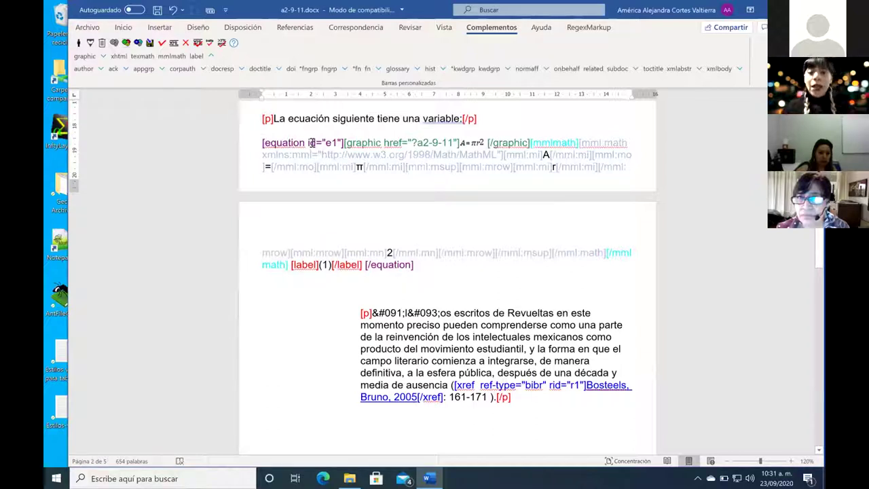
pyautogui.scroll(-1, 446, 260)
pyautogui.scroll(-2, 446, 260)
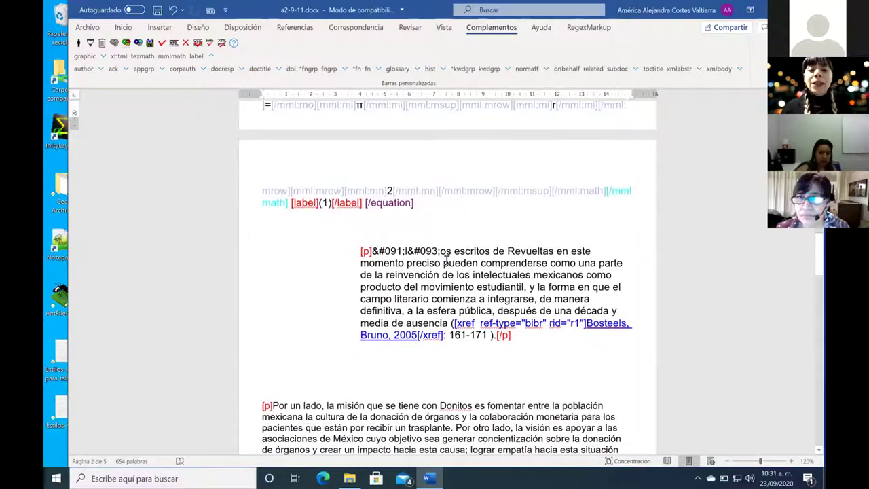
pyautogui.click(792, 461)
pyautogui.click(791, 461)
pyautogui.click(791, 461)
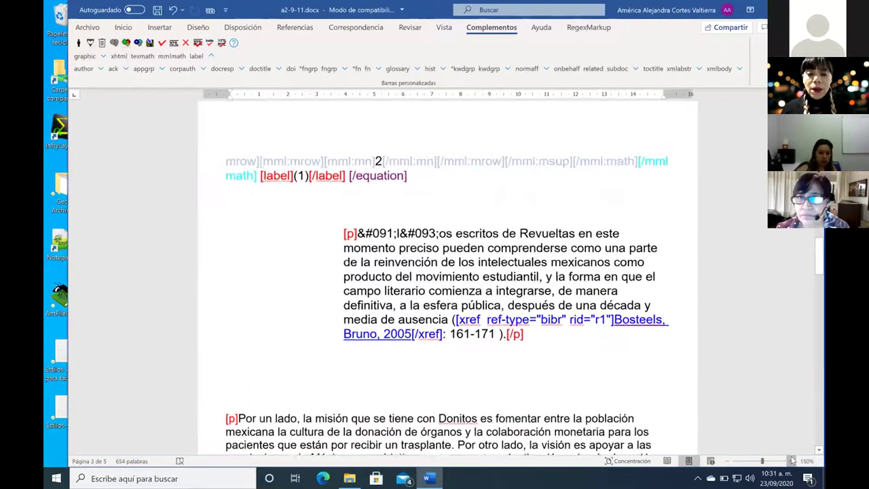
pyautogui.click(792, 461)
pyautogui.scroll(-3, 320, 277)
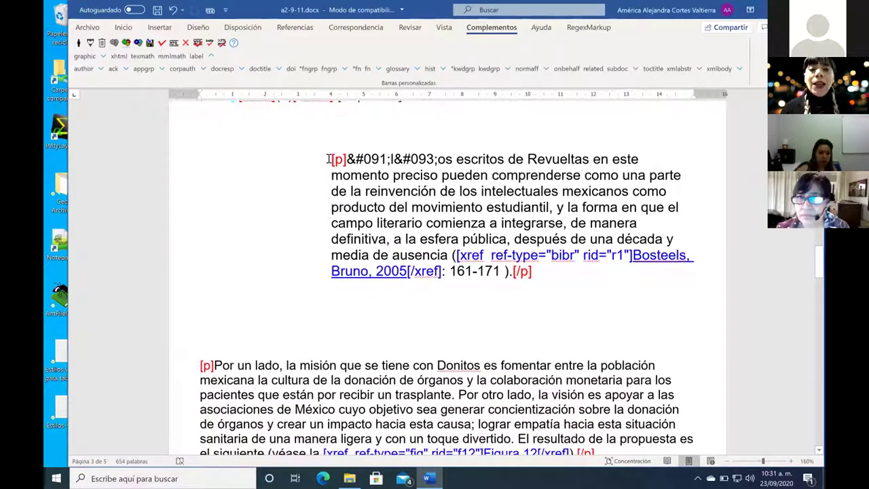
pyautogui.moveTo(331, 158); pyautogui.dragTo(347, 159)
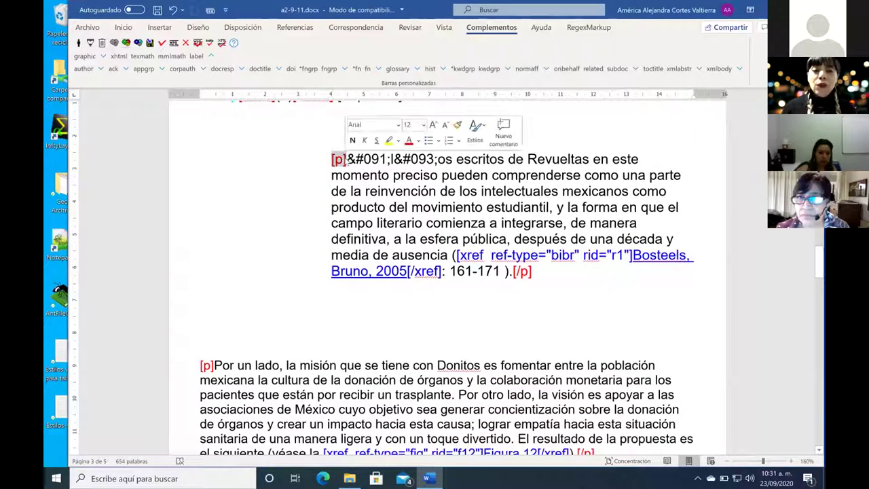
pyautogui.click(348, 159)
pyautogui.moveTo(434, 158); pyautogui.dragTo(347, 159)
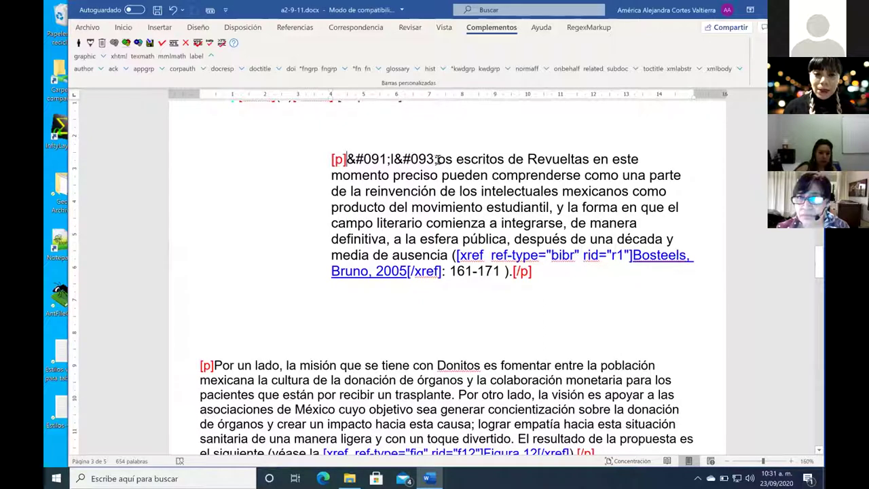
pyautogui.click(413, 163)
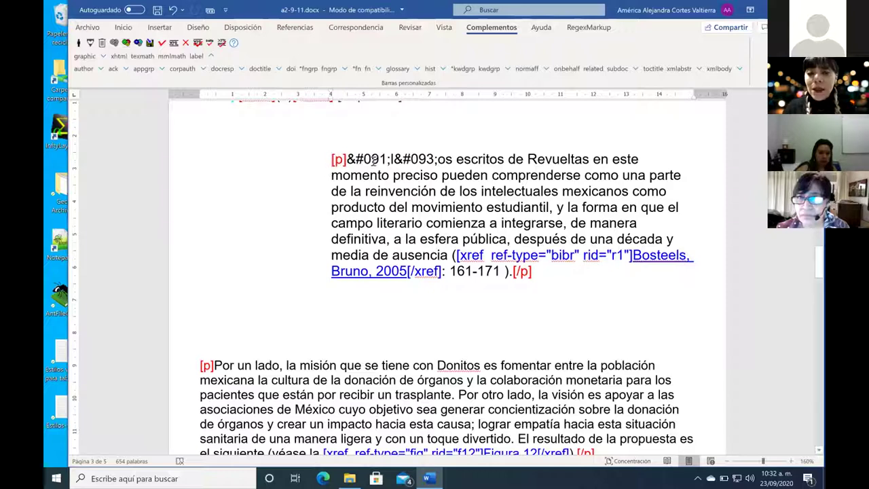
# - Mark up the entire indented quotation paragraph, including its p tags, with the quote tag from the parent-level SciELO Markup elements
pyautogui.hotkey('shift', 'Down')
pyautogui.hotkey('shift', 'Down')
pyautogui.hotkey('shift', 'Down')
pyautogui.hotkey('shift', 'Down')
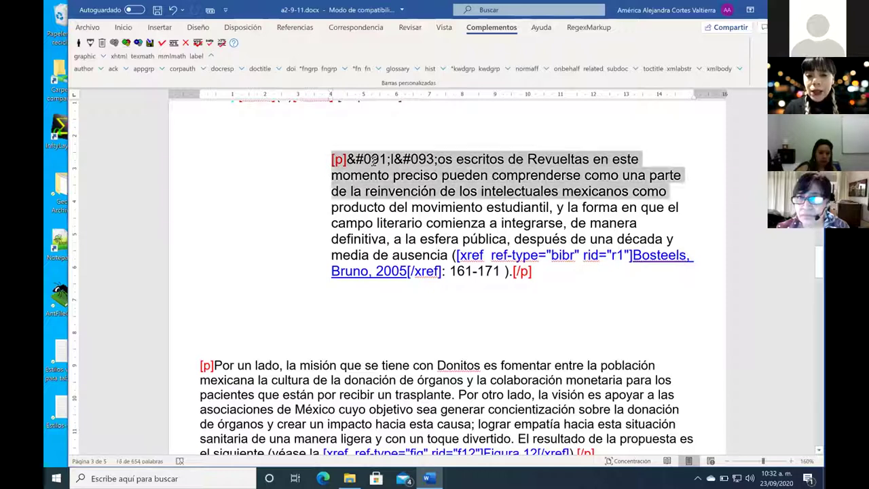
pyautogui.hotkey('shift', 'Down')
pyautogui.hotkey('shift', 'Down')
pyautogui.hotkey('shift', 'Down')
pyautogui.hotkey('shift', 'Down')
pyautogui.hotkey('shift', 'Down')
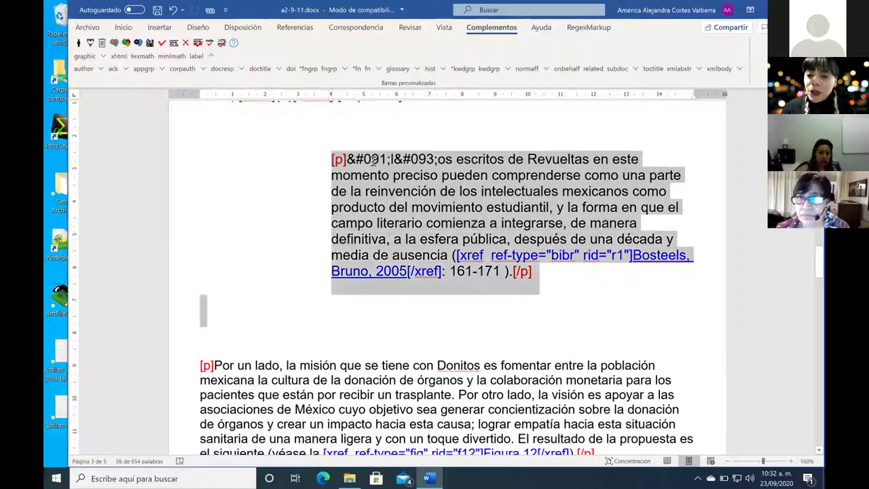
pyautogui.hotkey('shift', 'Left')
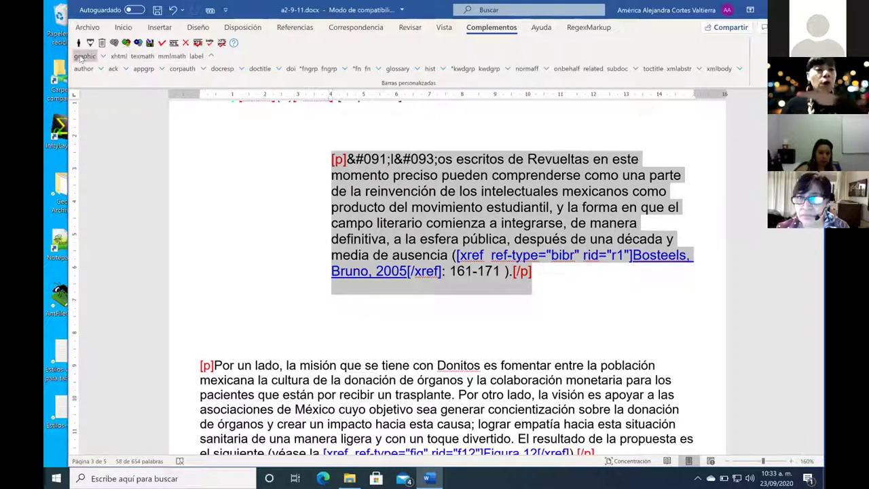
pyautogui.click(212, 57)
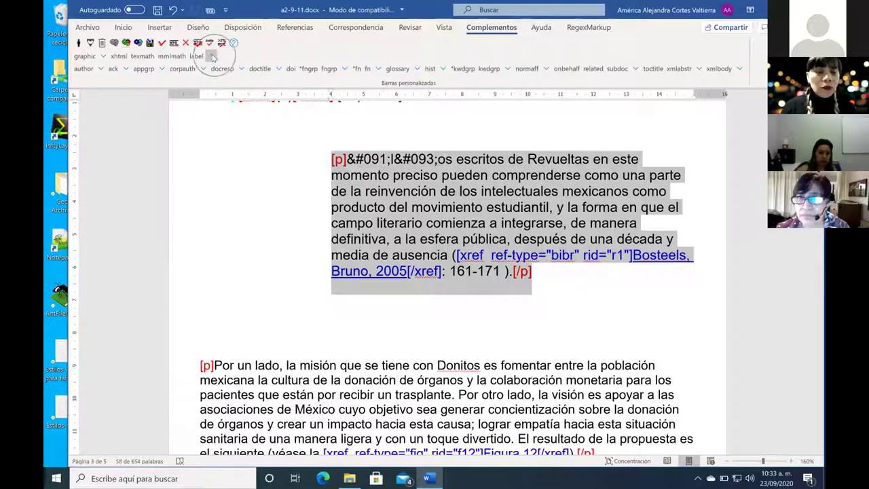
pyautogui.click(212, 57)
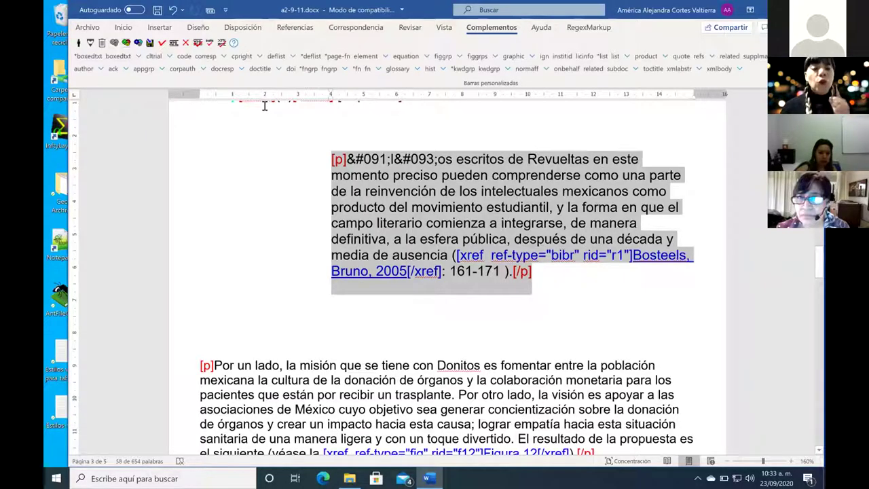
pyautogui.moveTo(258, 10); pyautogui.dragTo(239, 18)
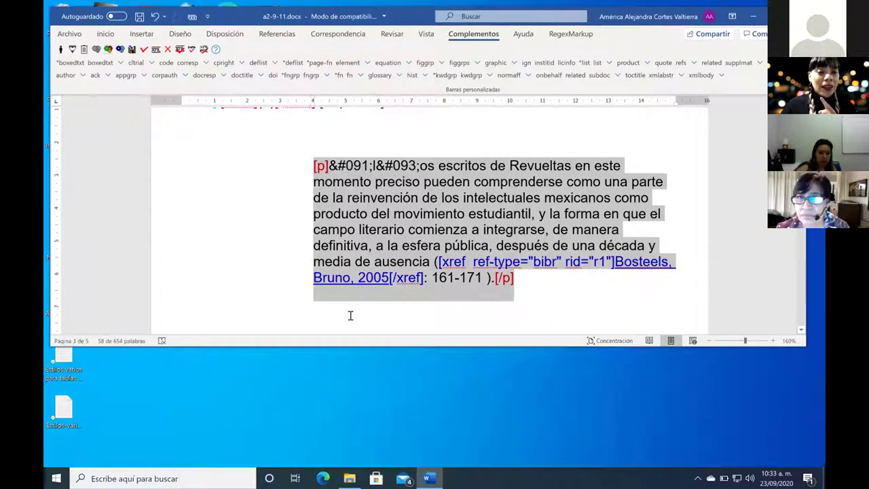
pyautogui.moveTo(359, 346); pyautogui.dragTo(359, 465)
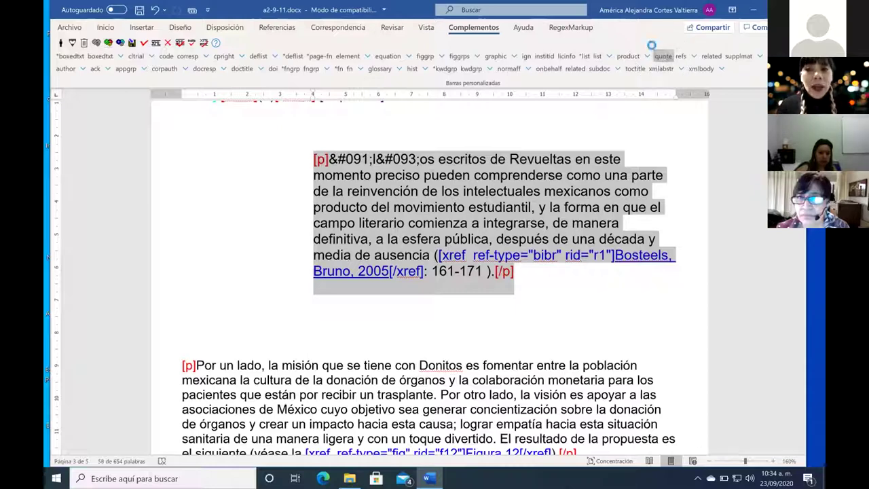
pyautogui.click(663, 57)
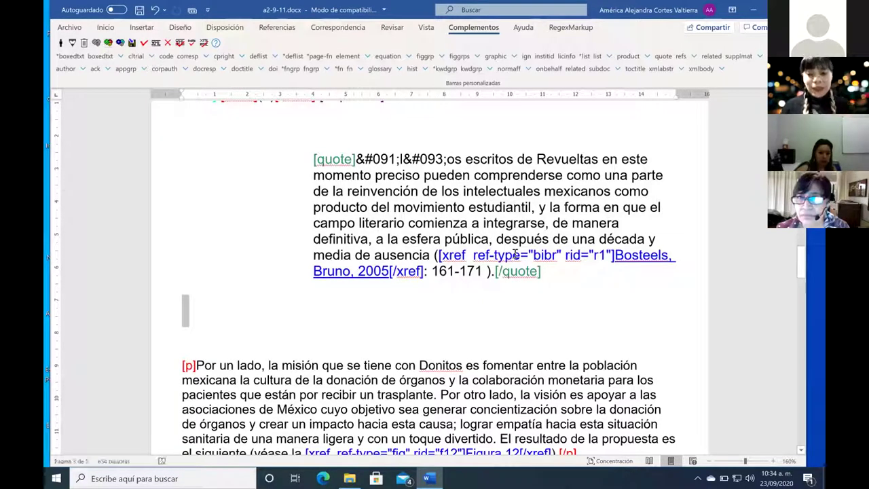
pyautogui.scroll(-1, 515, 254)
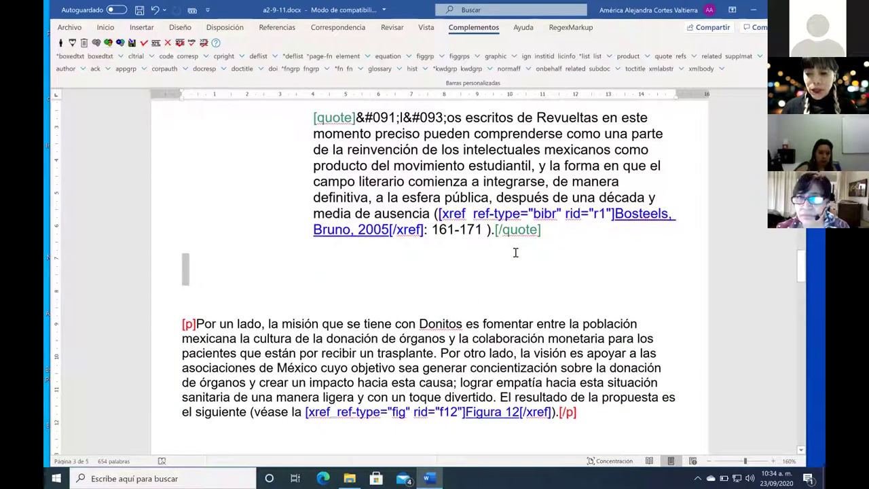
pyautogui.scroll(3, 515, 252)
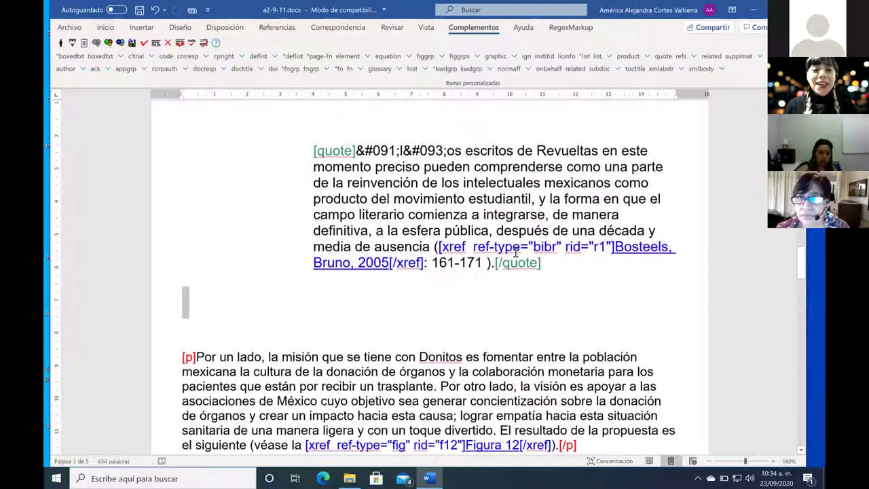
pyautogui.scroll(-3, 515, 252)
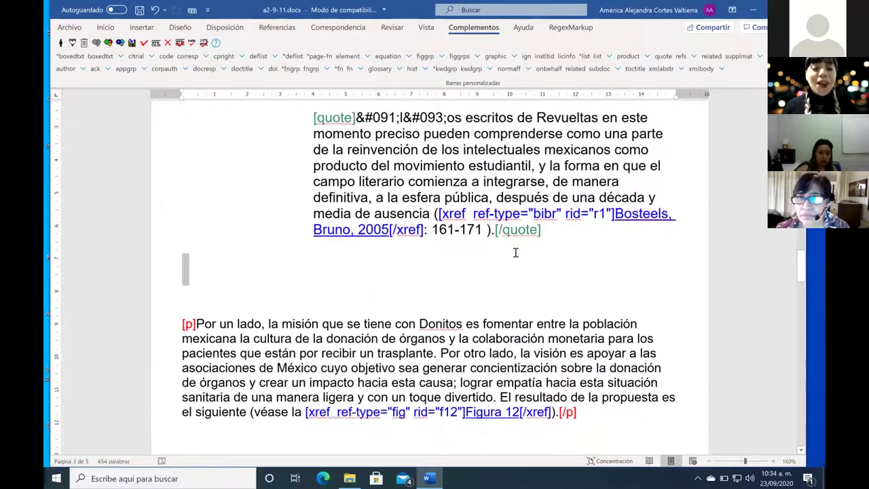
pyautogui.click(437, 213)
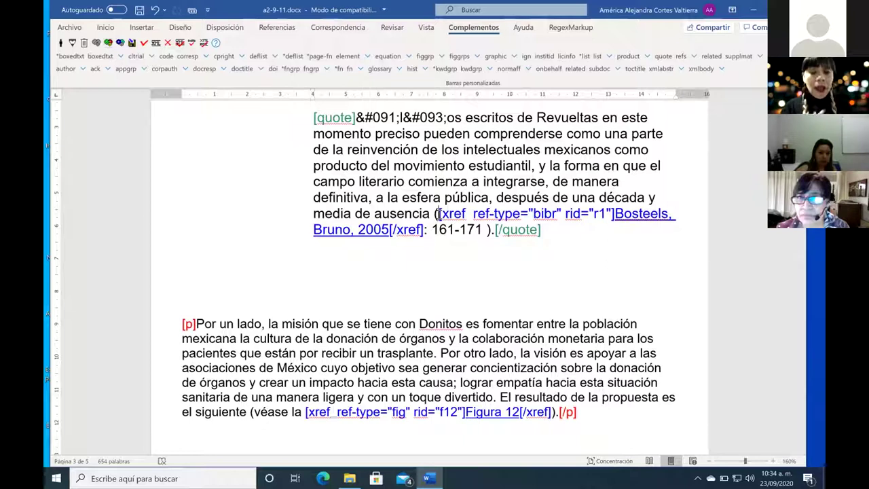
pyautogui.click(432, 229)
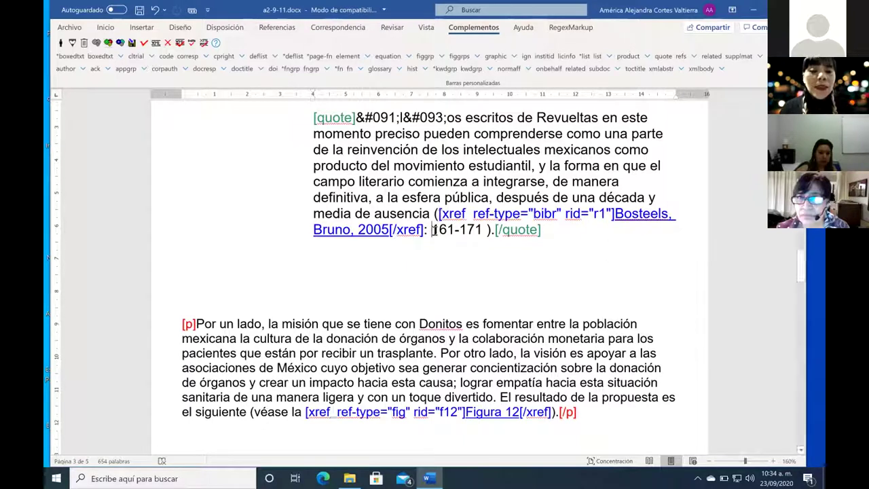
pyautogui.keyDown('shift'); pyautogui.click(480, 231); pyautogui.keyUp('shift')
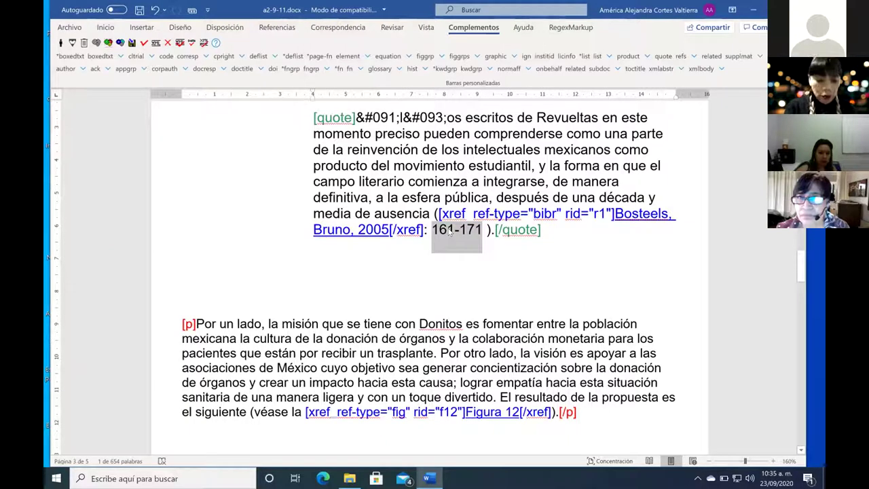
pyautogui.press('Delete')
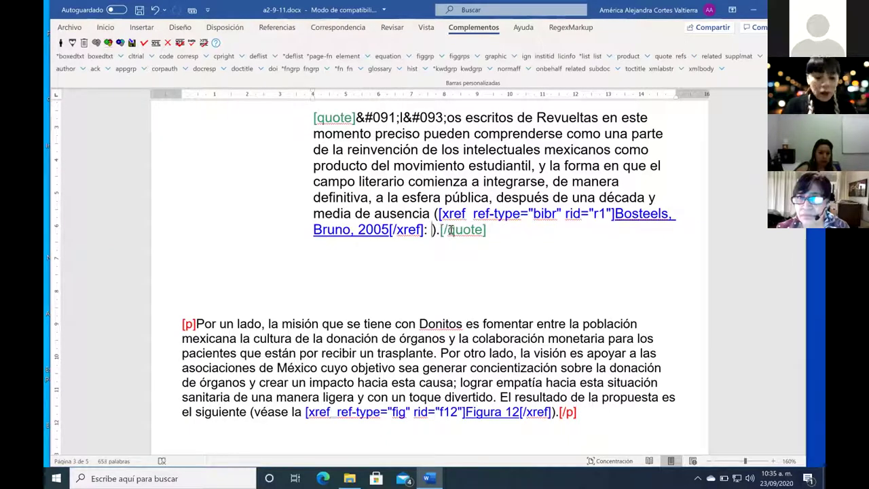
pyautogui.hotkey('ctrl', 'z')
# - Move the text ": 161-171" from after the closing xref tag to directly before it, without a trailing space, in the quotation's bibliographic citation
pyautogui.press('Left')
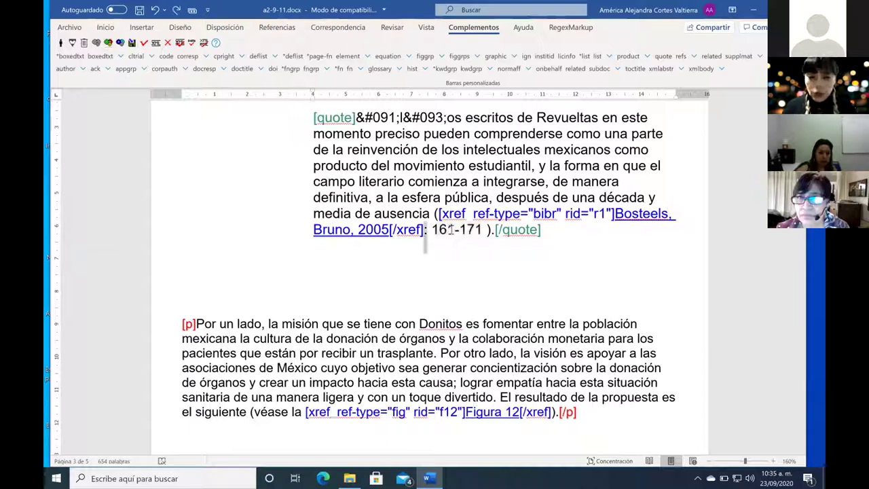
pyautogui.hotkey('shift', 'Right')
pyautogui.hotkey('shift', 'Right')
pyautogui.hotkey('shift', 'Right')
pyautogui.hotkey('shift', 'Right')
pyautogui.hotkey('shift', 'Right')
pyautogui.hotkey('shift', 'Right')
pyautogui.hotkey('shift', 'Right')
pyautogui.hotkey('ctrl', 'c')
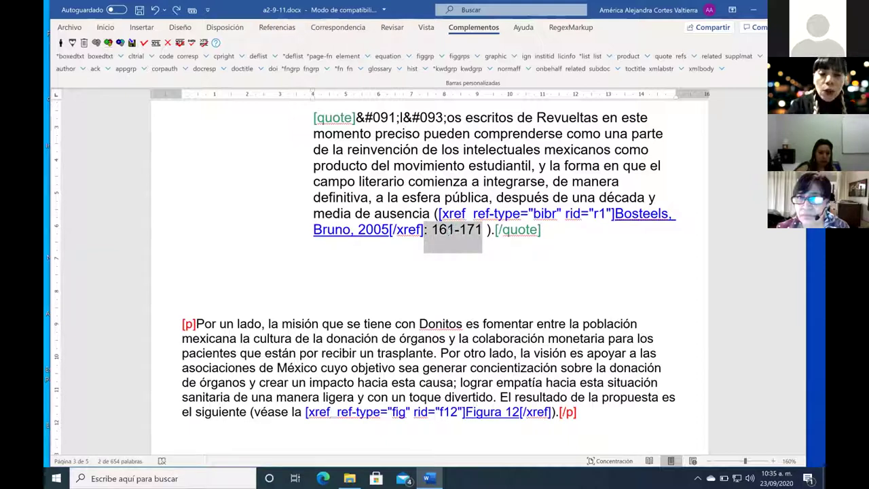
pyautogui.press('Delete')
pyautogui.press('Left')
pyautogui.press('Left')
pyautogui.press('Left')
pyautogui.press('Left')
pyautogui.press('Left')
pyautogui.press('Left')
pyautogui.press('Left')
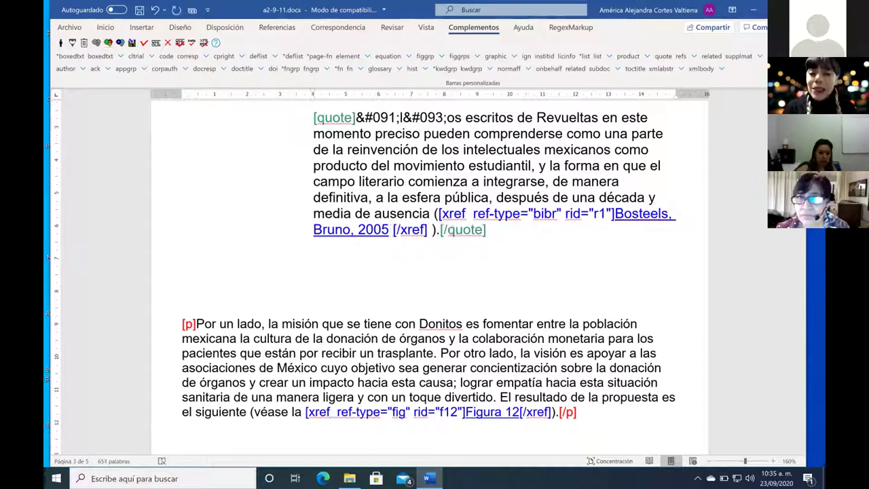
pyautogui.hotkey('ctrl', 'v')
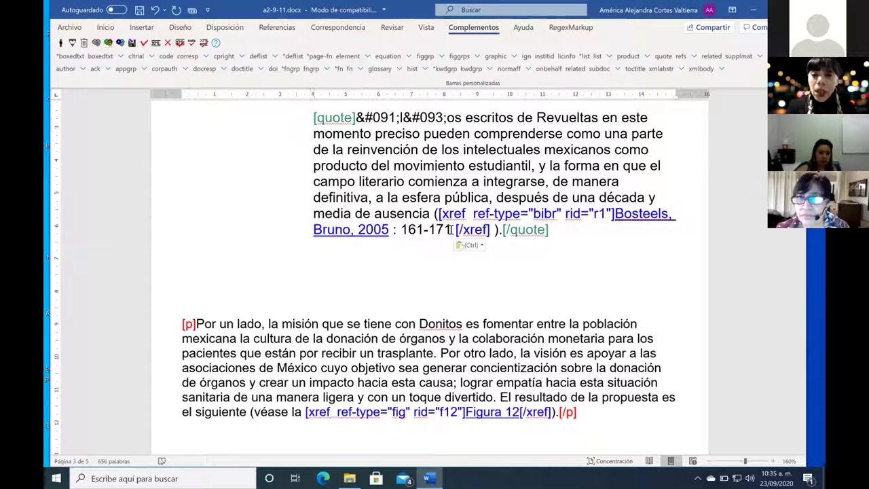
pyautogui.press('BackSpace')
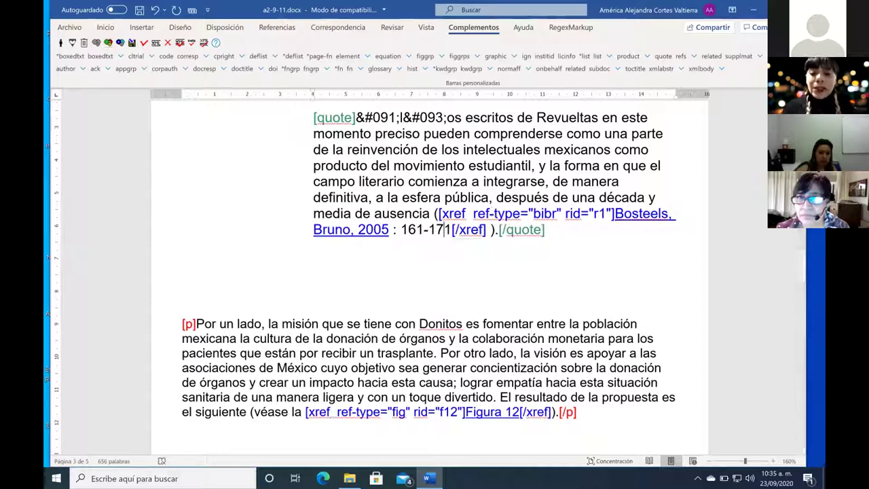
pyautogui.press('Left')
pyautogui.press('Left')
pyautogui.press('Left')
pyautogui.press('Left')
pyautogui.press('Left')
pyautogui.press('Left')
pyautogui.press('Right')
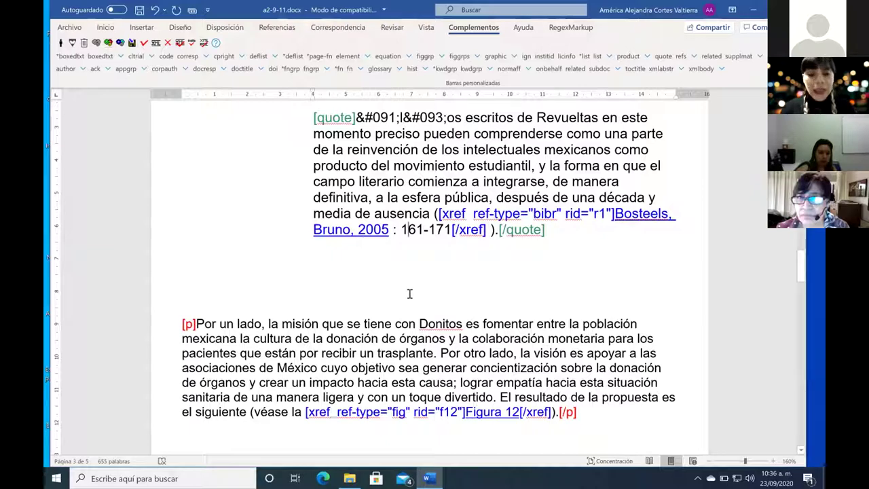
# - Examine the paragraph after the quotation, its Figura 12 cross-reference with rid f12, and the "Fuente: Elaboración propia, 2018" source line
pyautogui.scroll(-1, 409, 293)
pyautogui.scroll(-2, 267, 287)
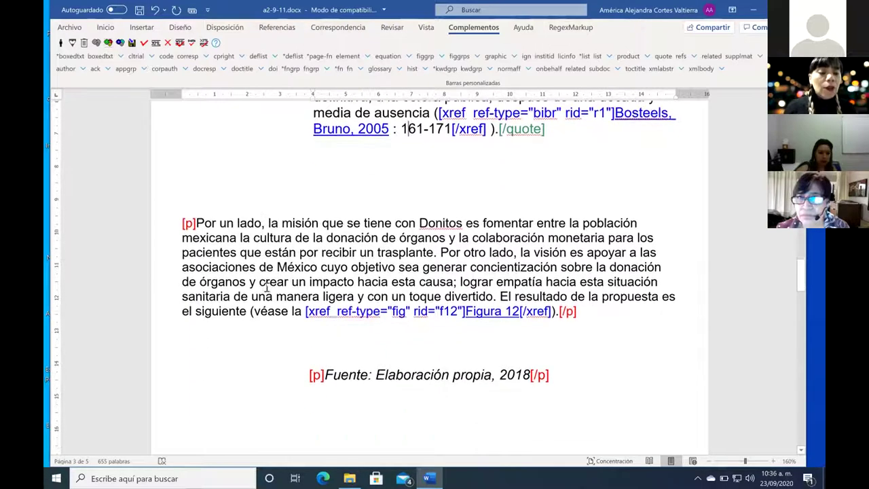
pyautogui.click(179, 203)
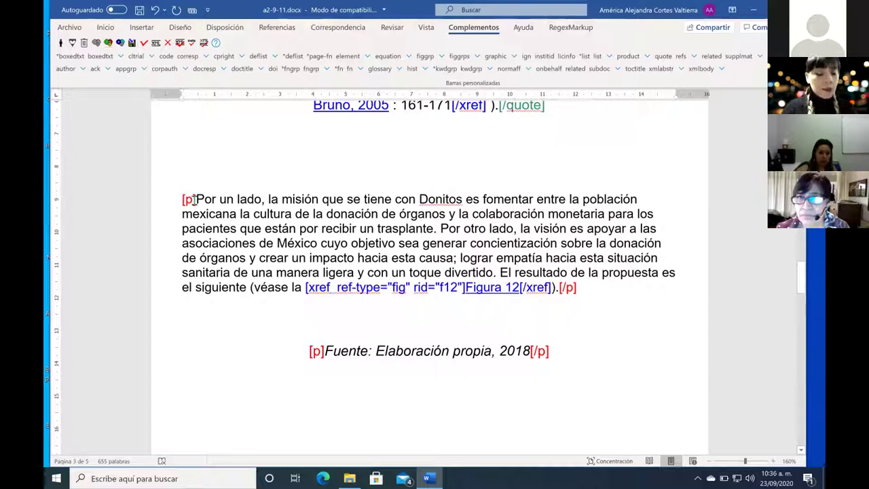
pyautogui.click(580, 290)
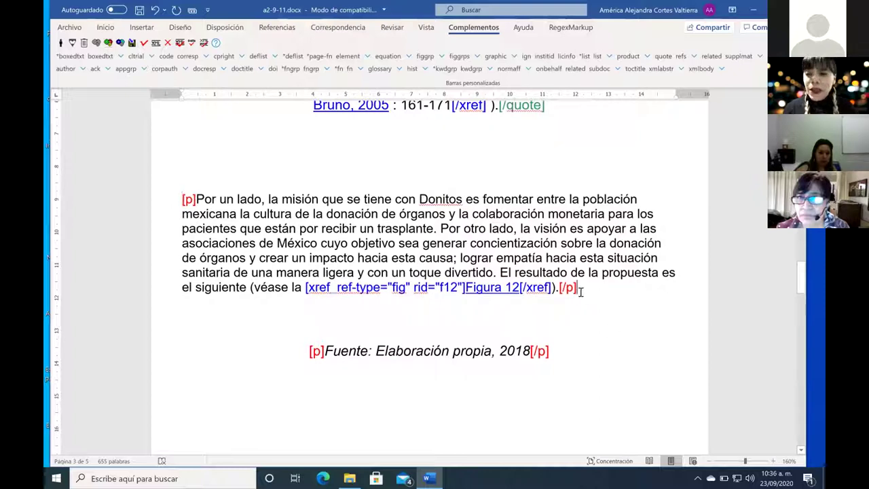
pyautogui.scroll(-3, 579, 293)
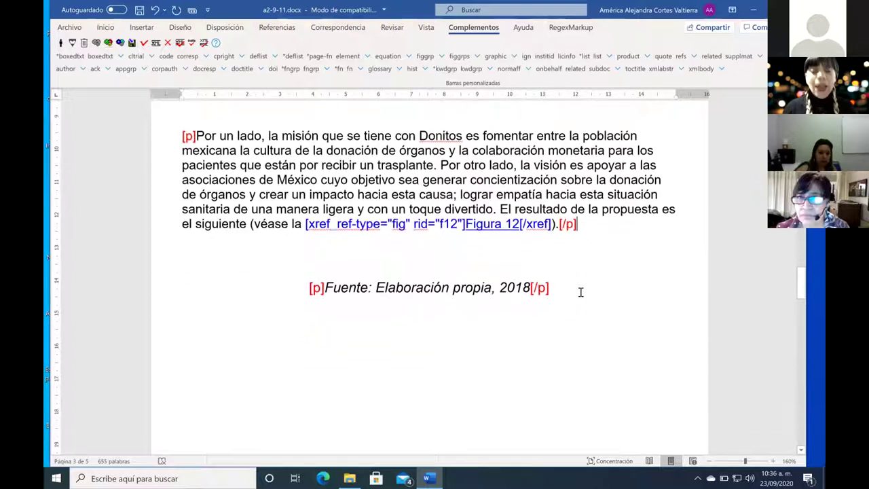
pyautogui.click(305, 204)
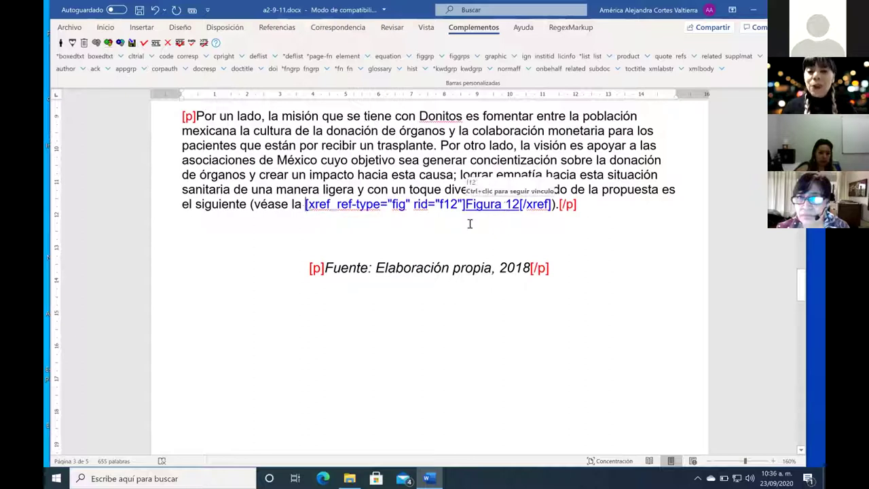
pyautogui.scroll(-1, 394, 197)
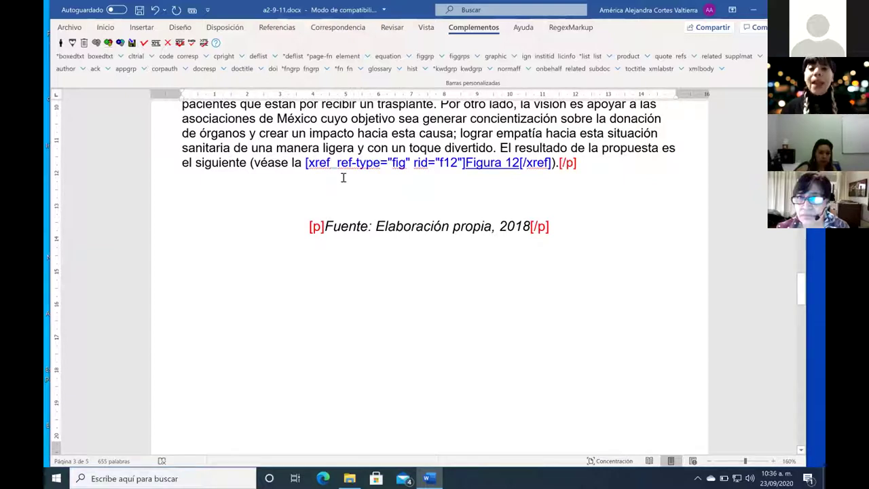
pyautogui.click(309, 225)
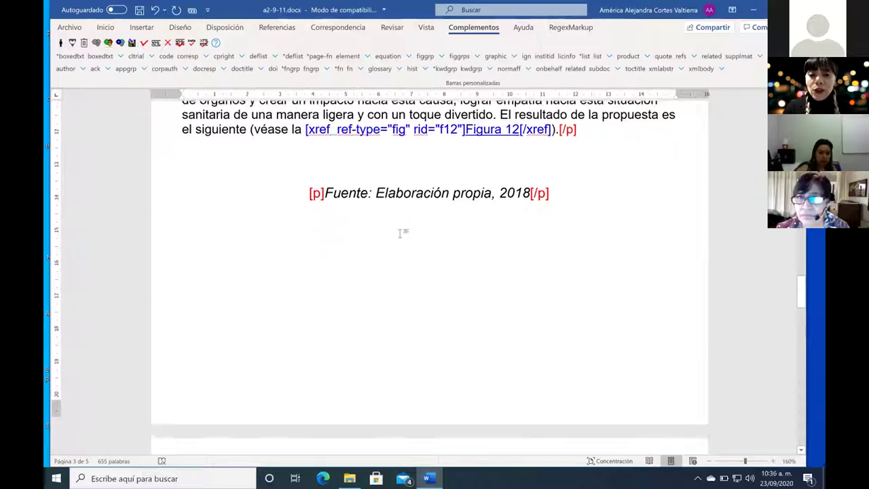
# - Examine the p tags around the "Fuente: Elaboración propia, 2018" line, the graphic element and the "Figura 12. Personajes Donitos" caption
pyautogui.scroll(-2, 400, 232)
pyautogui.scroll(1, 401, 233)
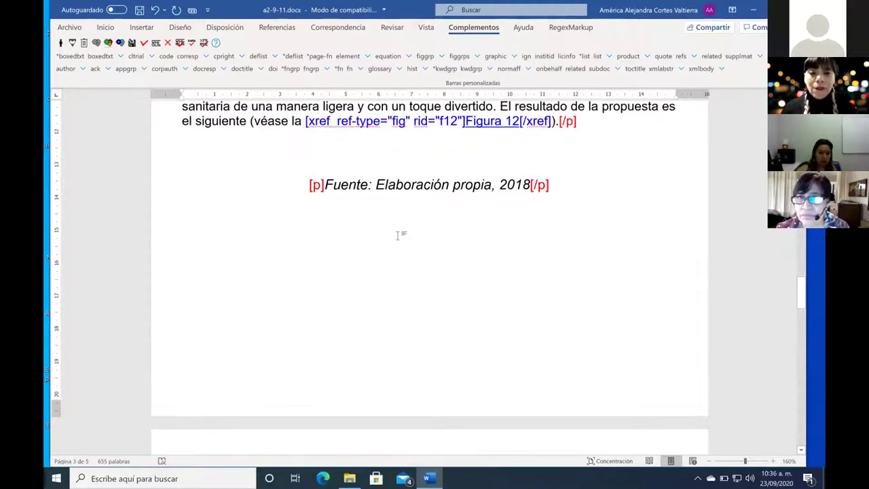
pyautogui.press('Right')
pyautogui.press('Right')
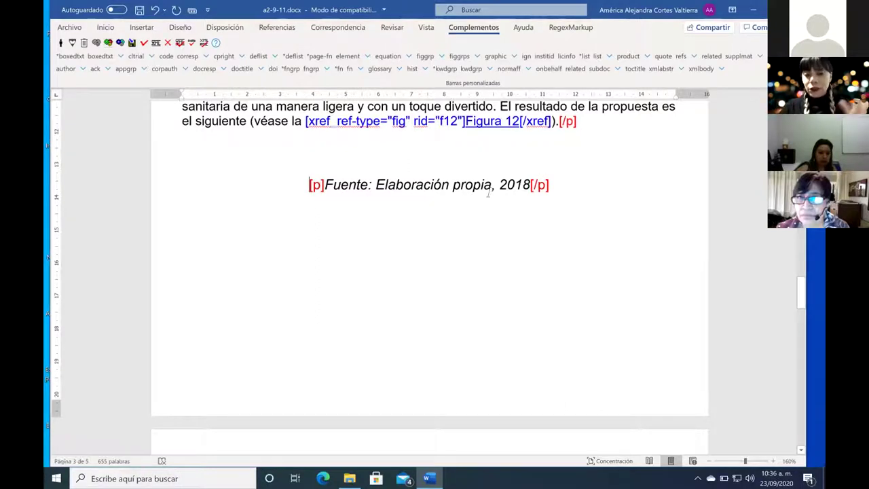
pyautogui.scroll(-2, 487, 193)
pyautogui.scroll(-5, 483, 183)
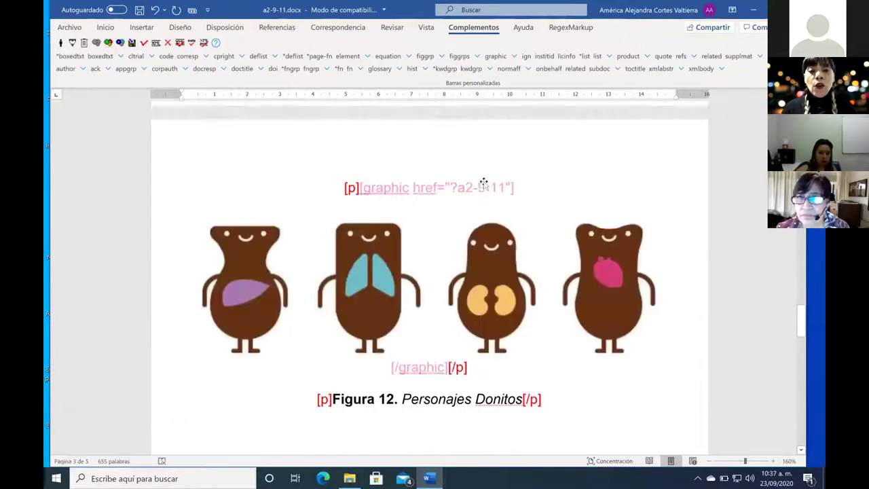
pyautogui.scroll(1, 483, 183)
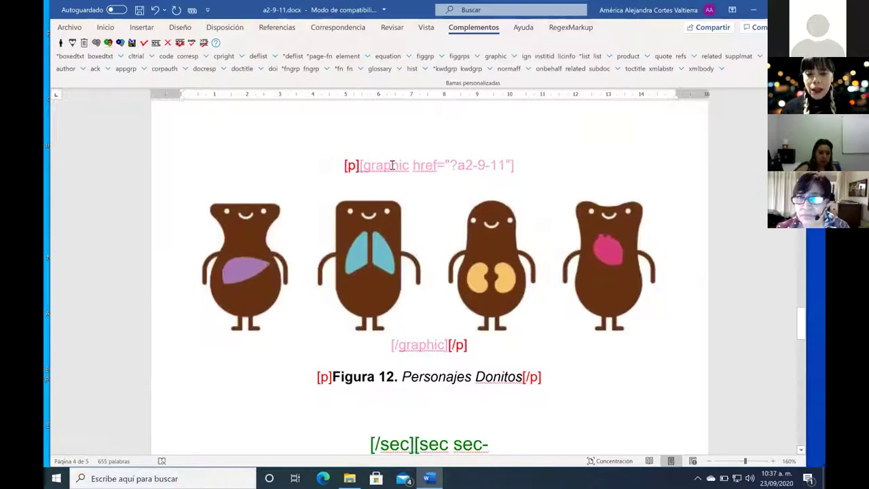
pyautogui.doubleClick(465, 347)
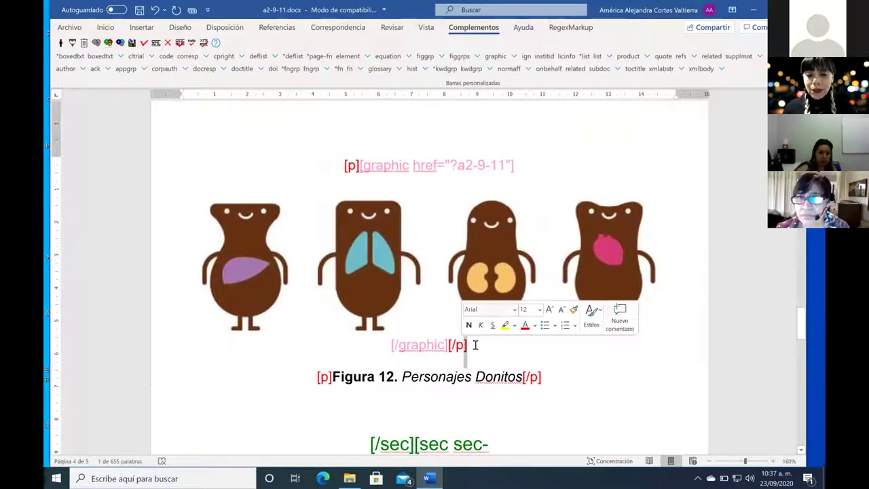
pyautogui.scroll(-1, 474, 345)
pyautogui.scroll(-1, 474, 345)
pyautogui.click(309, 332)
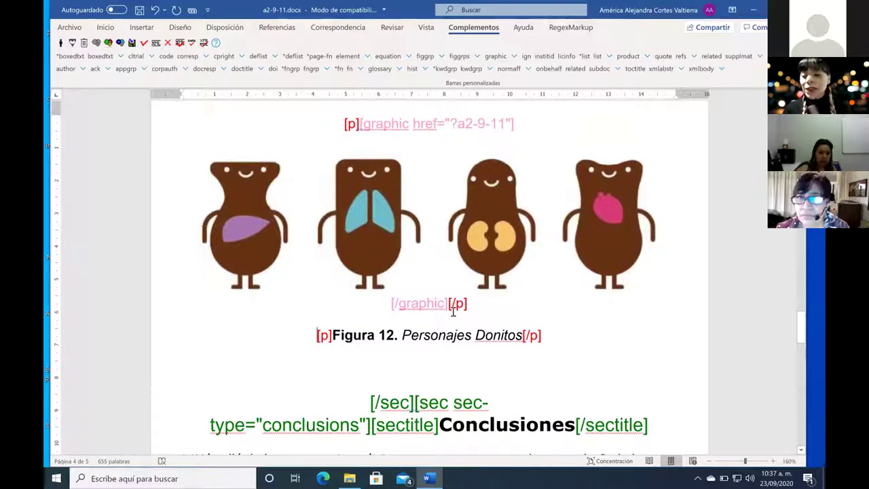
pyautogui.scroll(3, 446, 304)
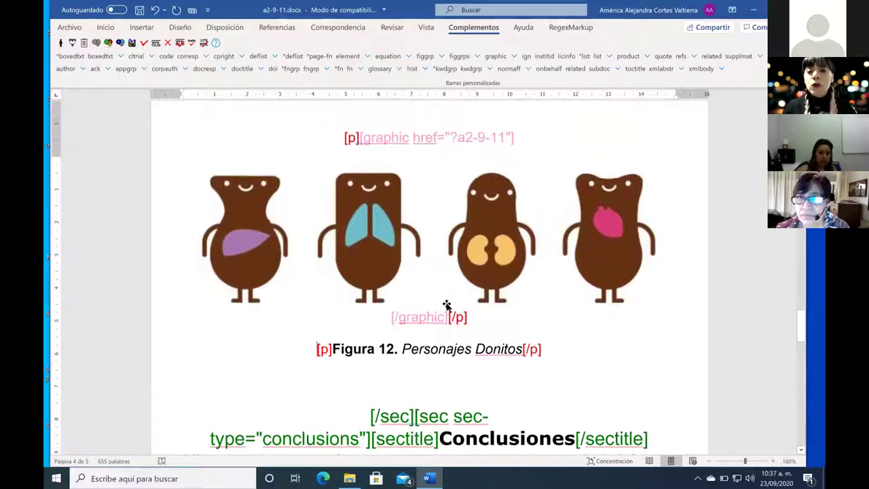
pyautogui.scroll(10, 446, 305)
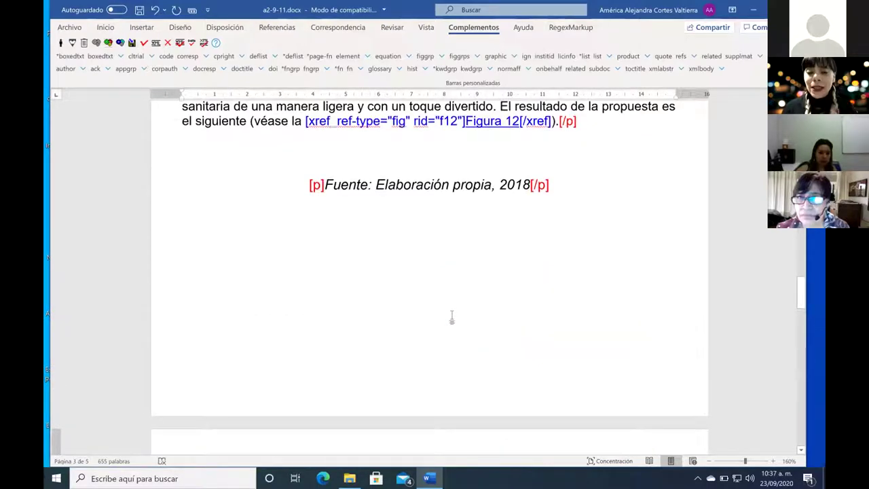
# - Mark up the source line, the graphic and the Figura 12 caption, including their p tags, as one figgrp with id f12
pyautogui.click(308, 184)
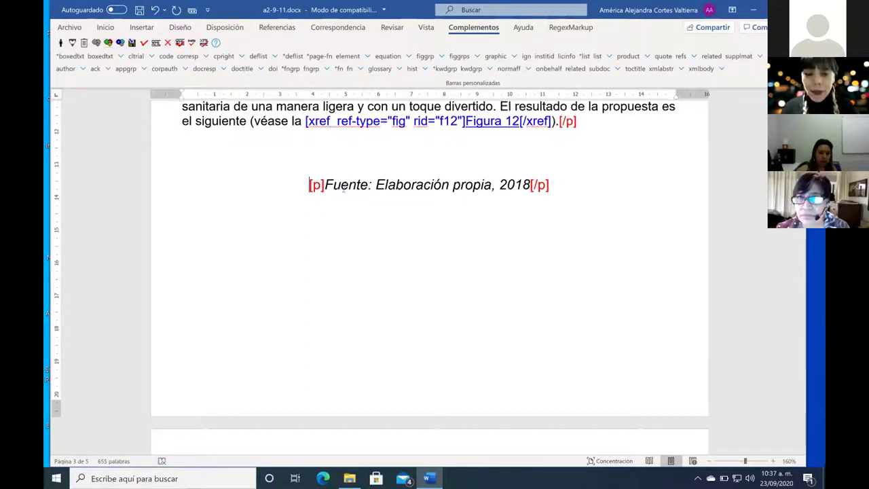
pyautogui.tripleClick(343, 189)
pyautogui.scroll(-1, 344, 188)
pyautogui.scroll(-5, 344, 187)
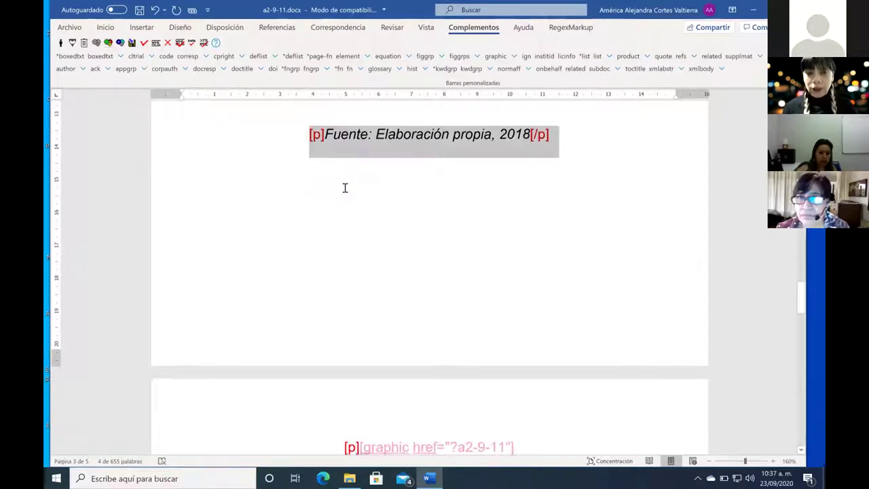
pyautogui.hotkey('shift', 'Down')
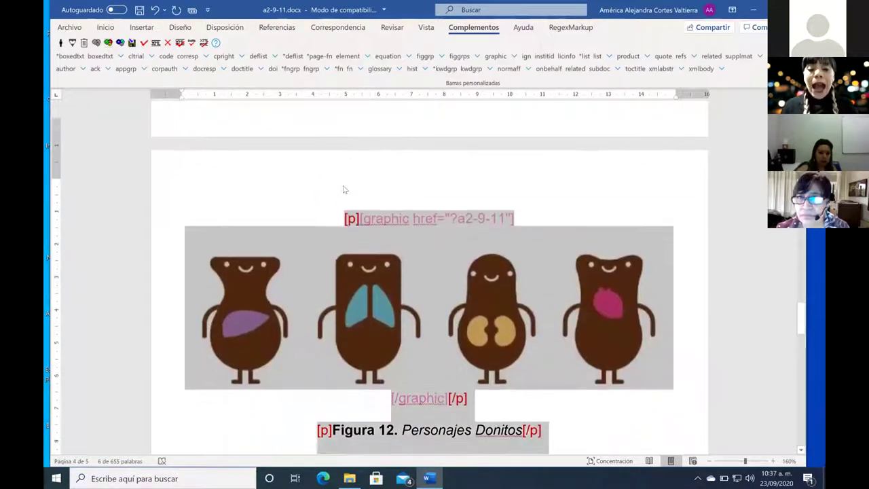
pyautogui.scroll(-1, 343, 190)
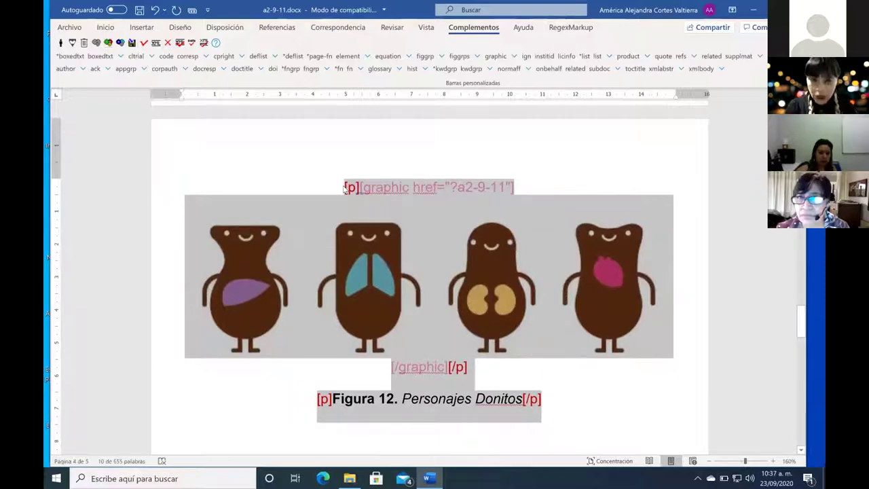
pyautogui.scroll(6, 345, 188)
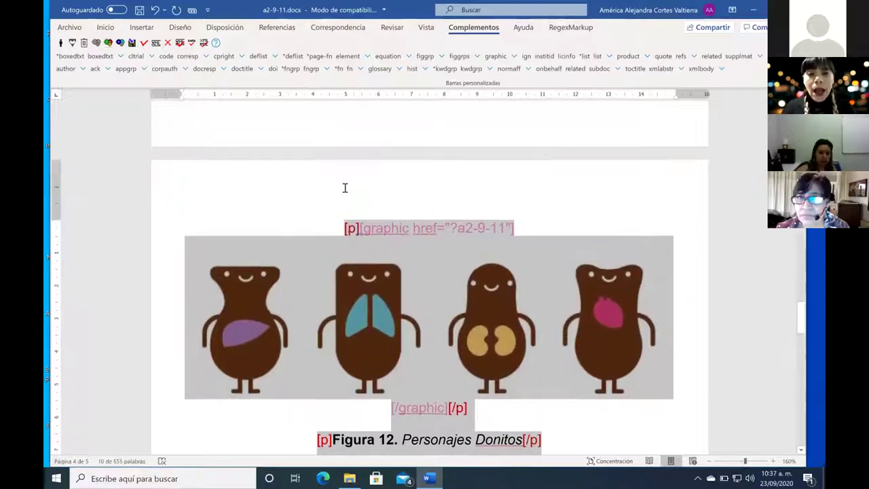
pyautogui.scroll(2, 376, 213)
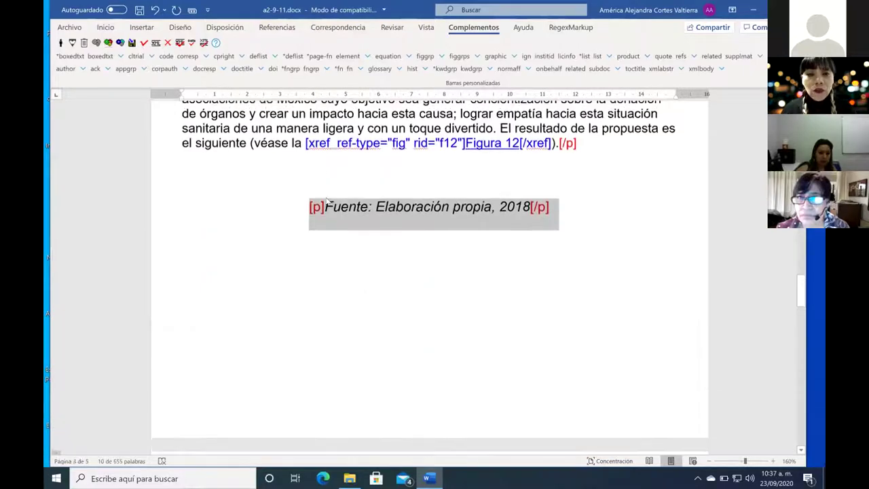
pyautogui.scroll(-8, 375, 213)
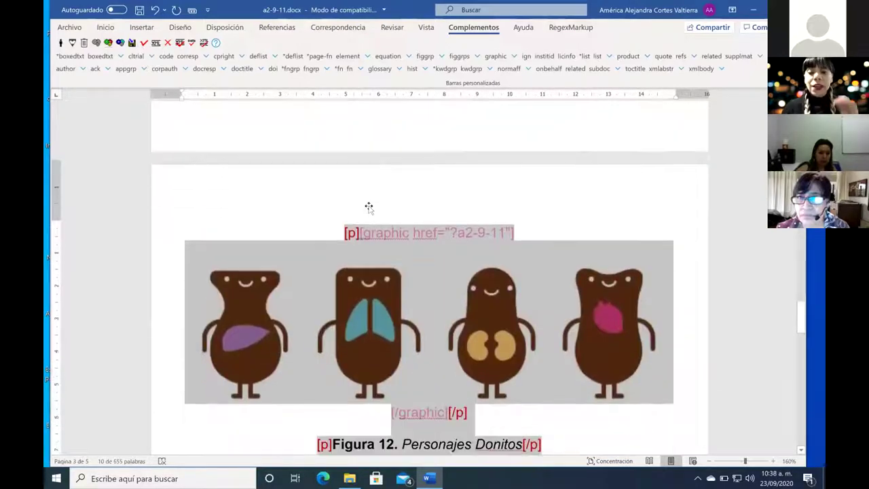
pyautogui.scroll(8, 369, 209)
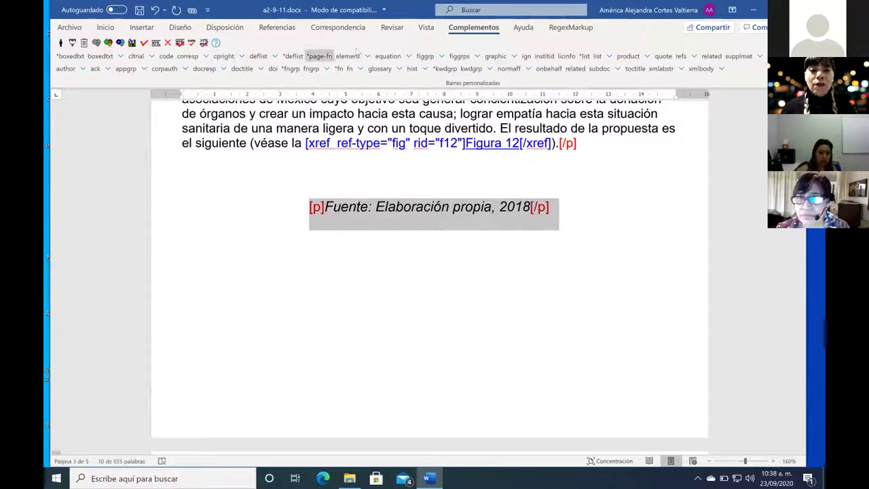
pyautogui.click(426, 57)
pyautogui.click(426, 57)
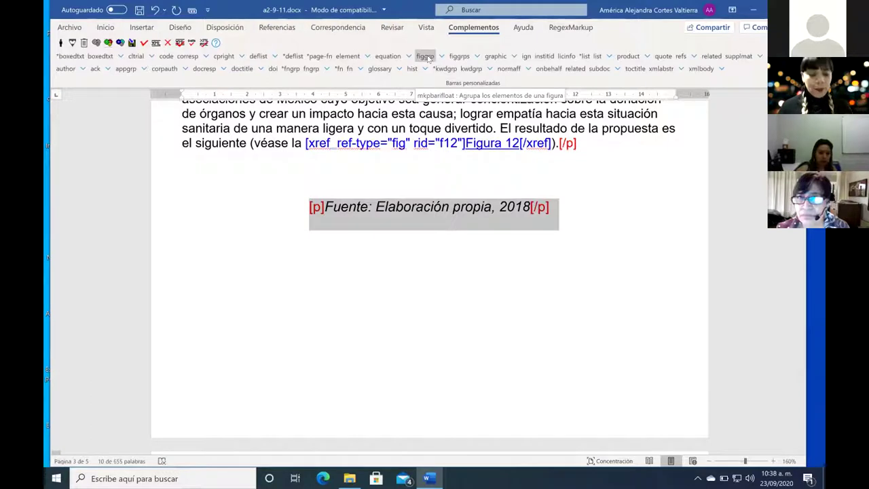
pyautogui.click(427, 57)
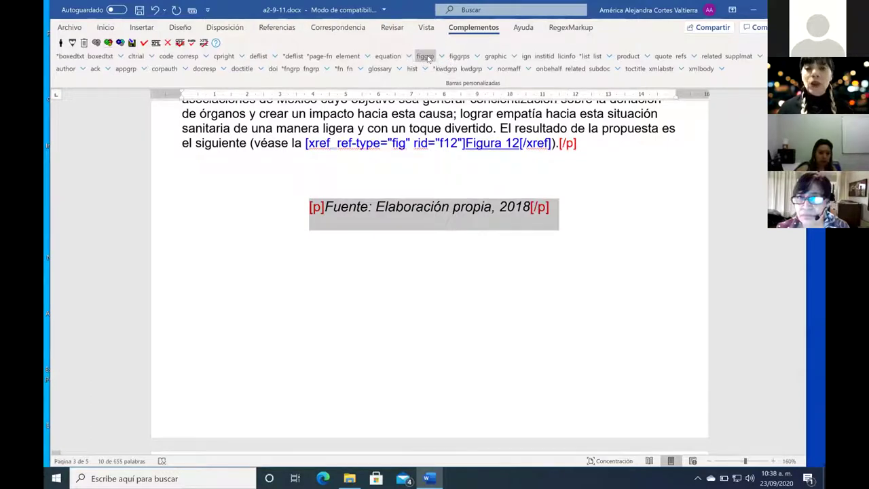
pyautogui.click(428, 57)
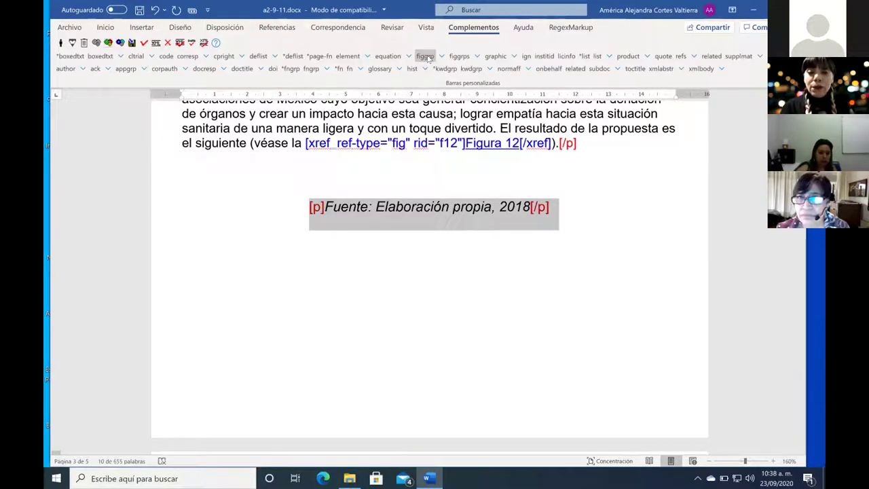
pyautogui.click(426, 57)
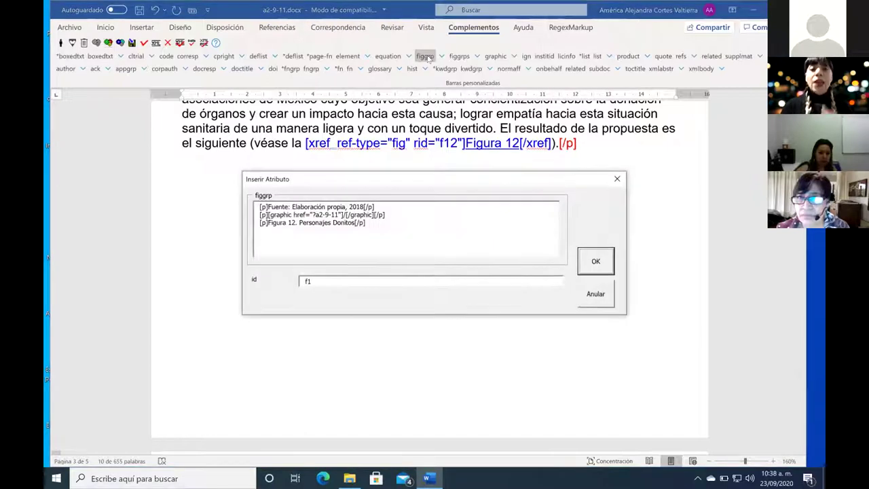
pyautogui.click(348, 284)
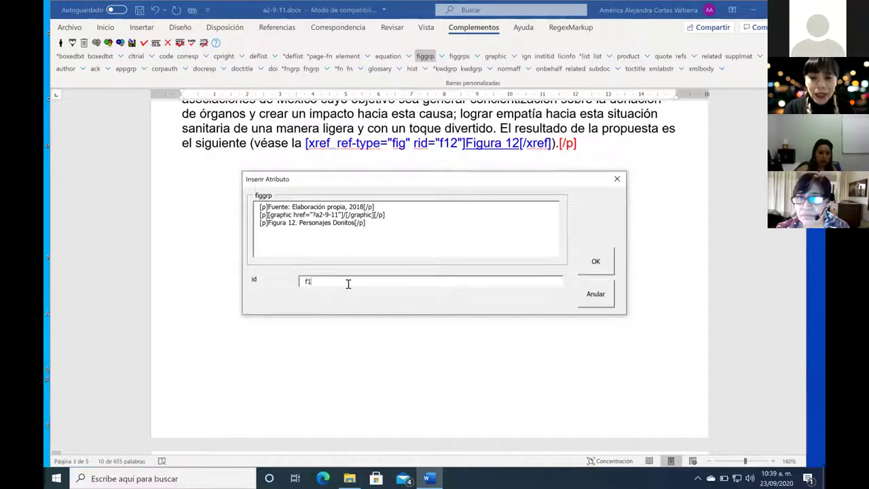
pyautogui.write('2')
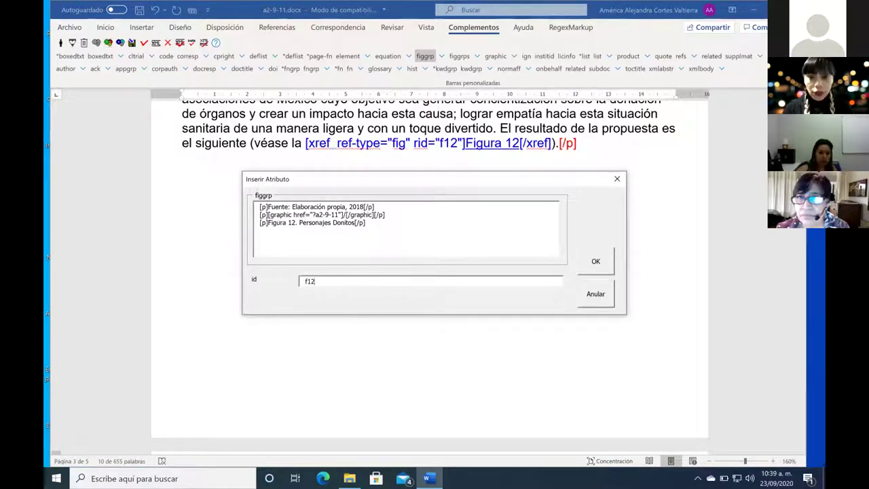
pyautogui.click(595, 262)
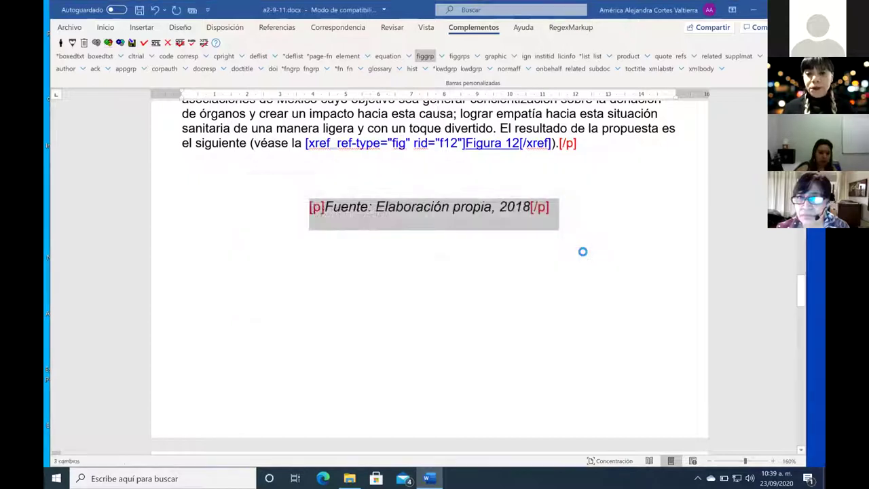
# - Mark up the full source text "Fuente: Elaboración propia, 2018" inside the figure group with the attrib tag
pyautogui.scroll(2, 591, 218)
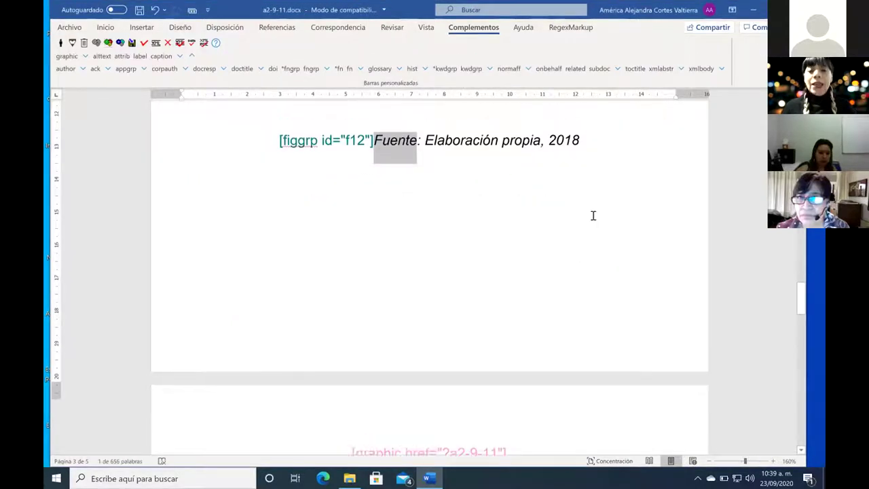
pyautogui.scroll(-3, 475, 226)
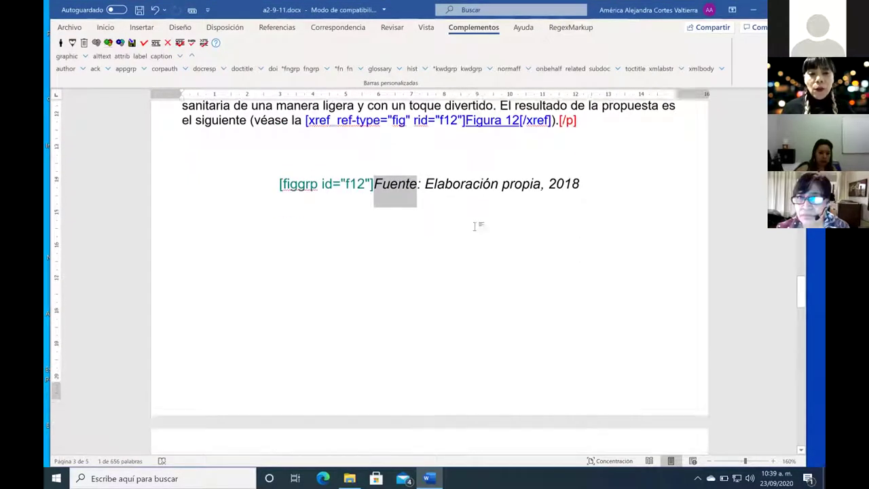
pyautogui.scroll(-8, 474, 226)
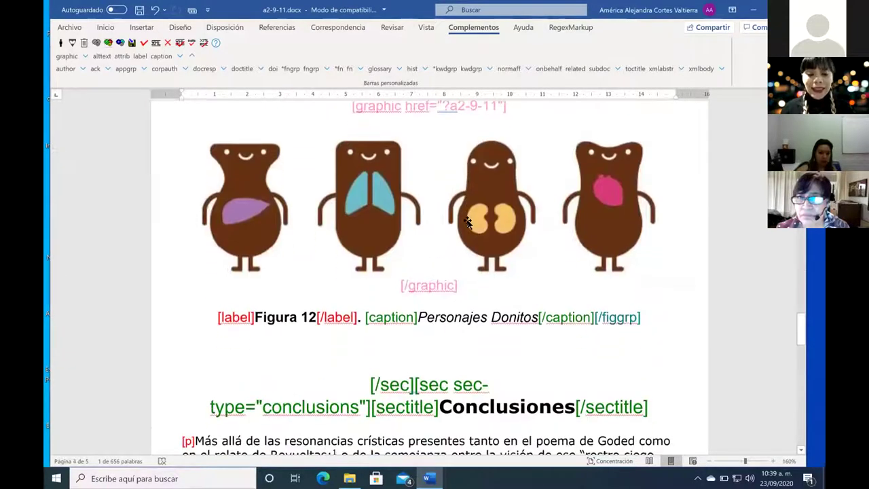
pyautogui.scroll(11, 471, 224)
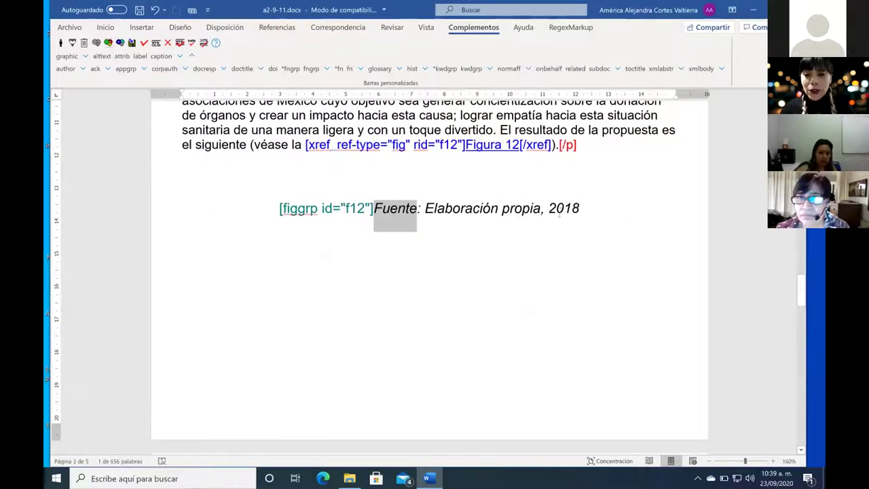
pyautogui.keyDown('shift'); pyautogui.click(575, 211); pyautogui.keyUp('shift')
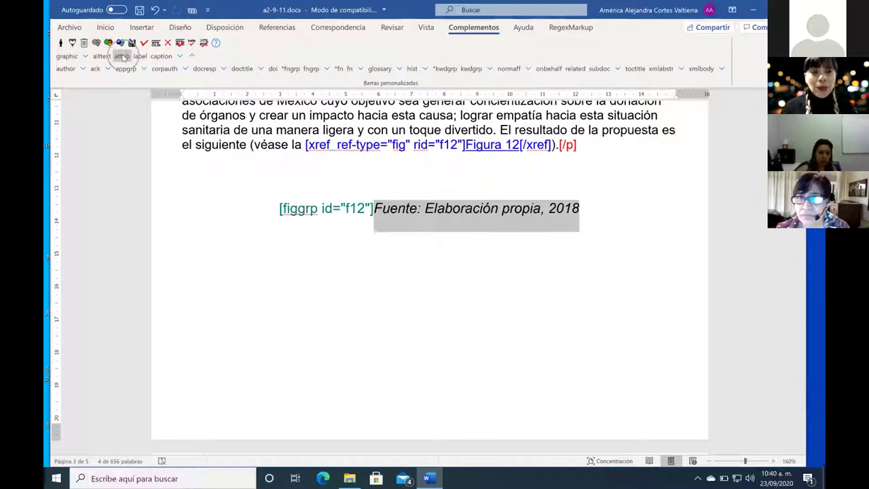
pyautogui.press('ctrl')
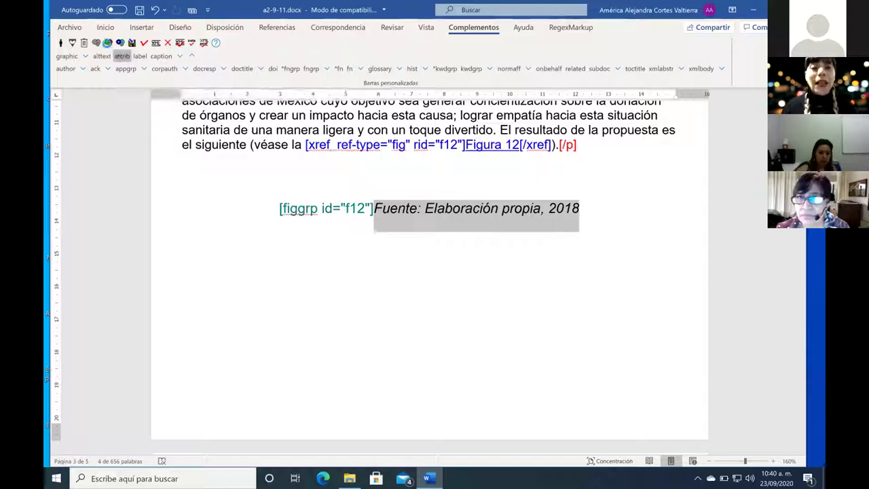
# - Examine the figure group's attrib, graphic, label and caption tags, and the Conclusiones section down to its closing sec and xmlbody tags
pyautogui.scroll(-4, 207, 158)
pyautogui.scroll(5, 265, 200)
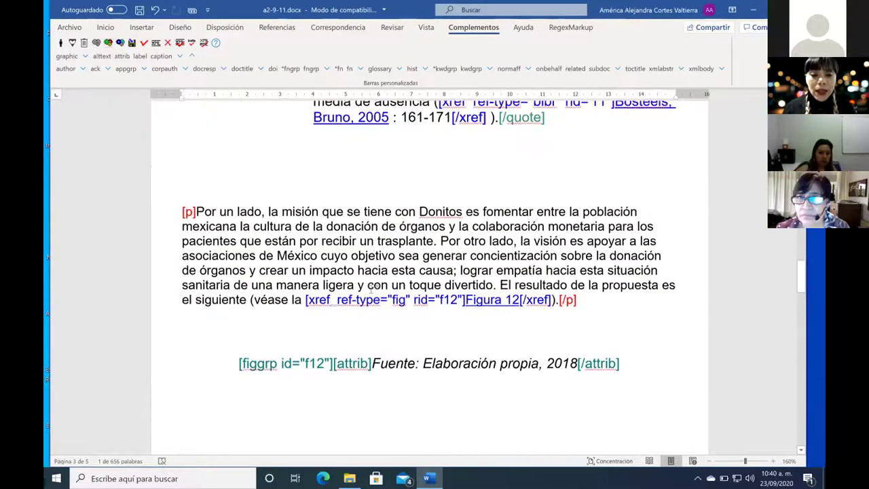
pyautogui.scroll(-3, 372, 285)
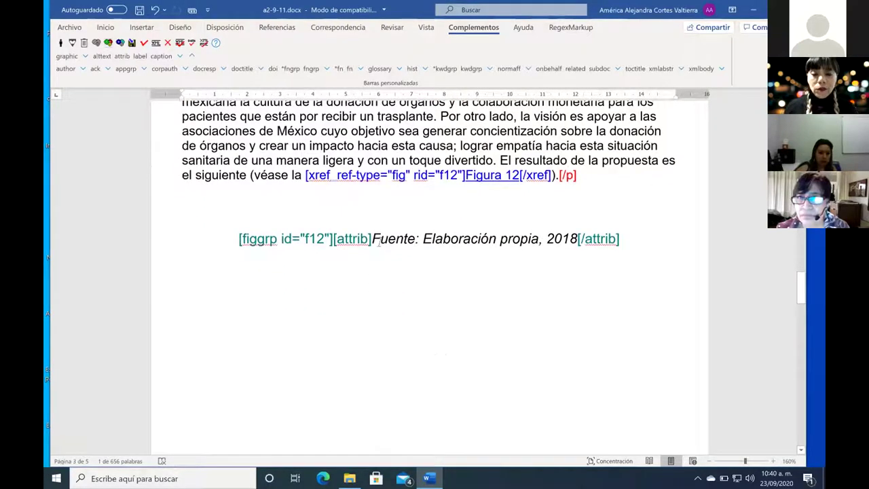
pyautogui.scroll(-5, 378, 239)
pyautogui.scroll(-6, 378, 243)
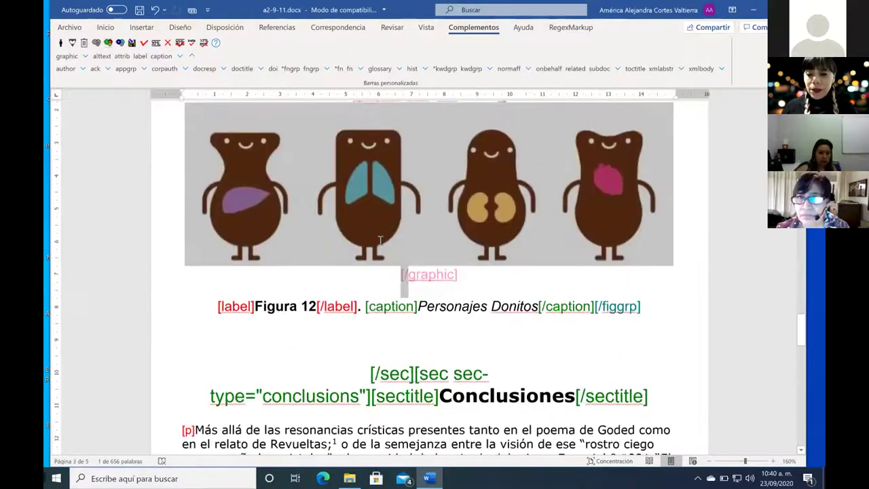
pyautogui.scroll(-1, 380, 239)
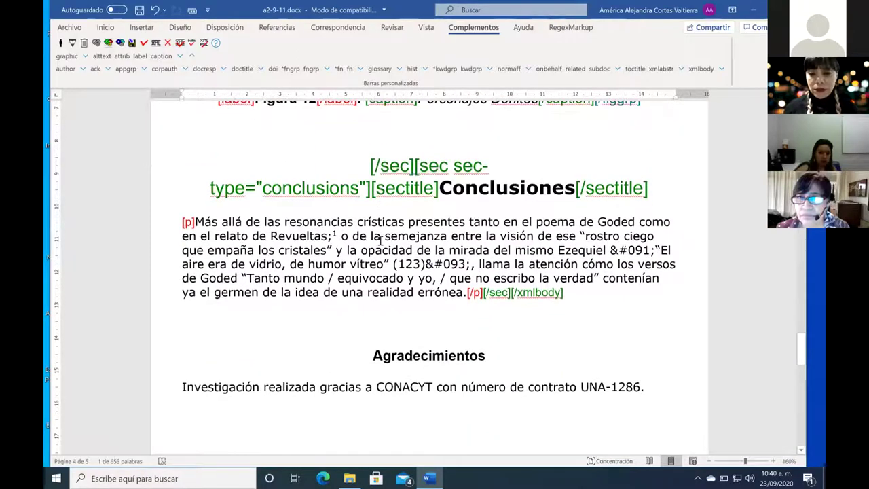
pyautogui.scroll(1, 380, 239)
pyautogui.scroll(1, 380, 241)
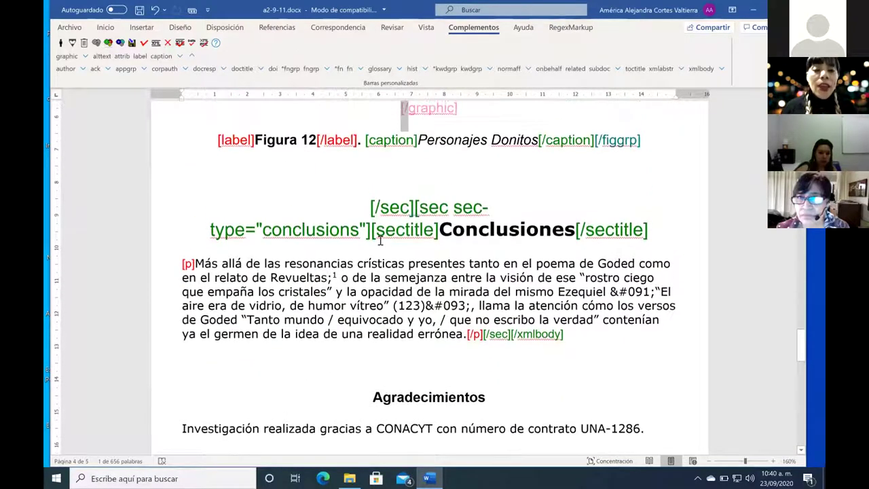
pyautogui.scroll(-3, 380, 241)
pyautogui.scroll(1, 384, 231)
pyautogui.scroll(1, 384, 229)
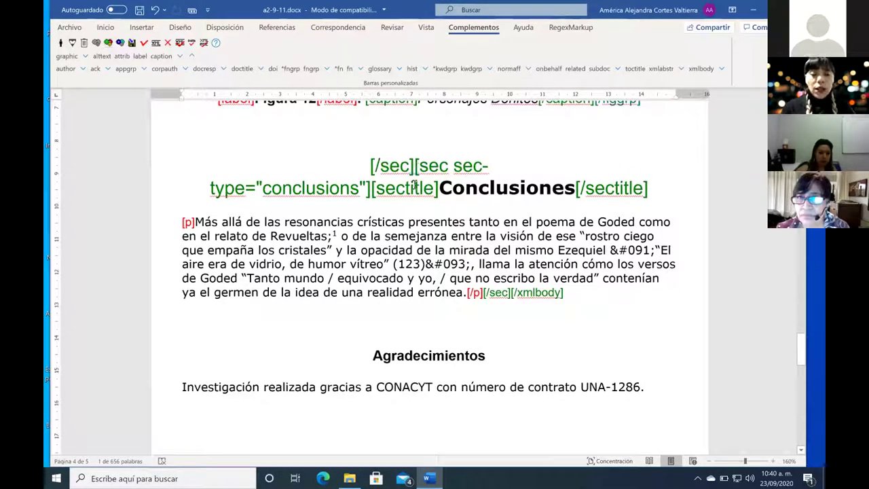
# - Mark up footnote 1 after "Revueltas;" in the Conclusiones paragraph with the automatic *page-fn tagging
pyautogui.click(340, 234)
pyautogui.scroll(-3, 340, 234)
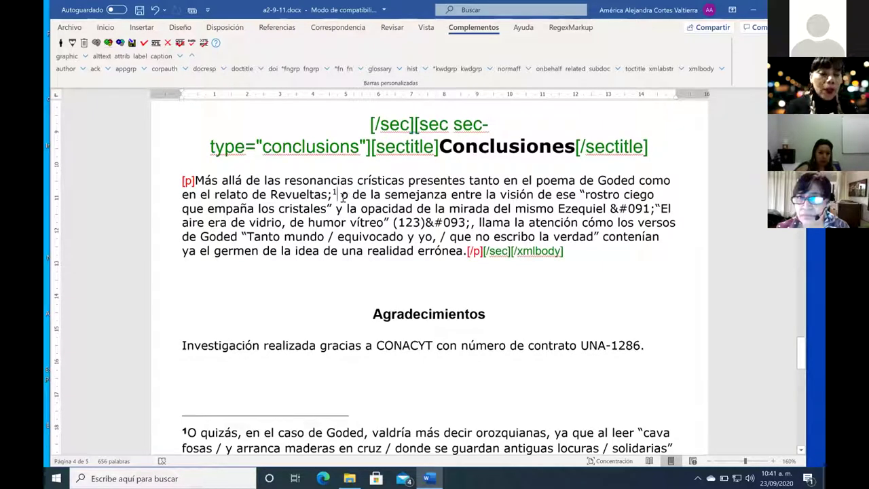
pyautogui.hotkey('shift', 'Left')
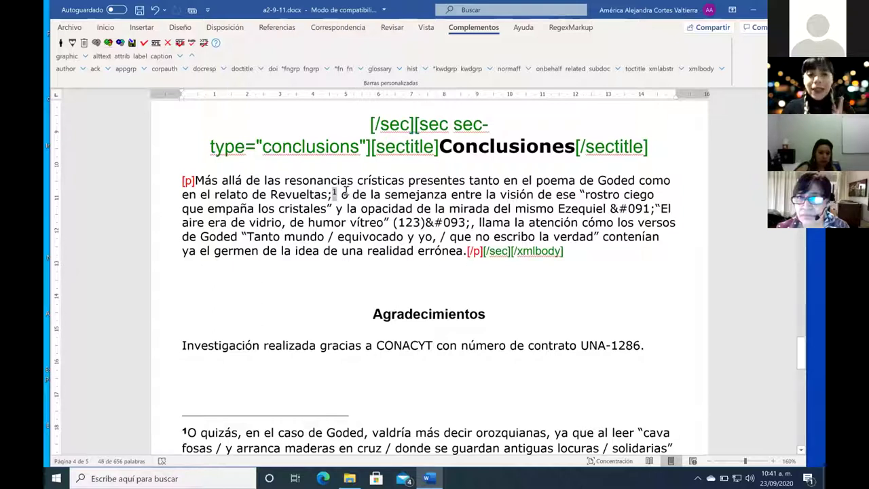
pyautogui.click(346, 194)
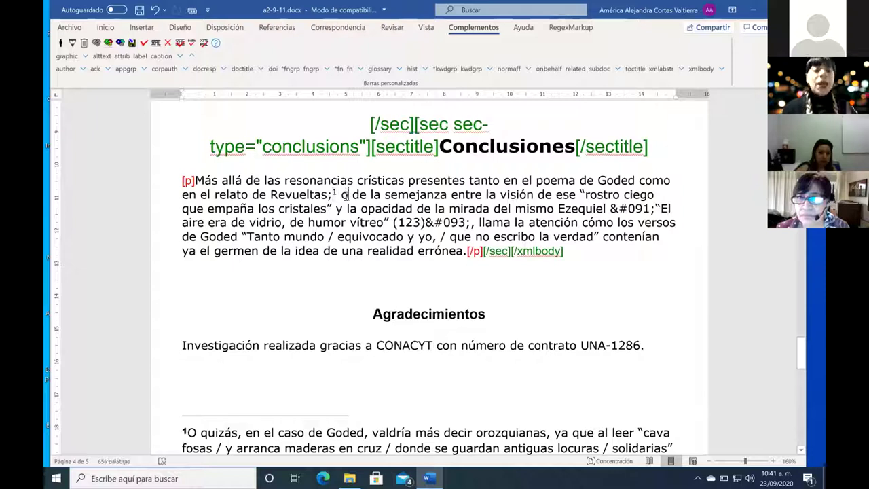
pyautogui.click(192, 56)
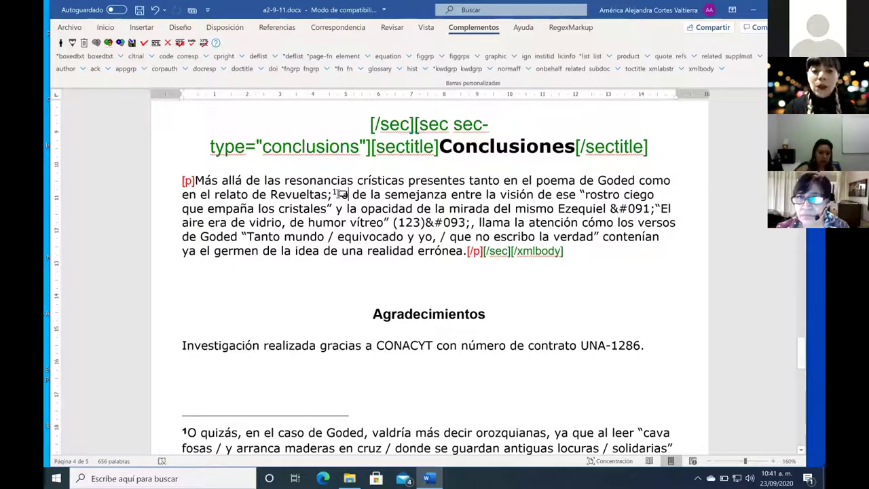
pyautogui.moveTo(339, 194)
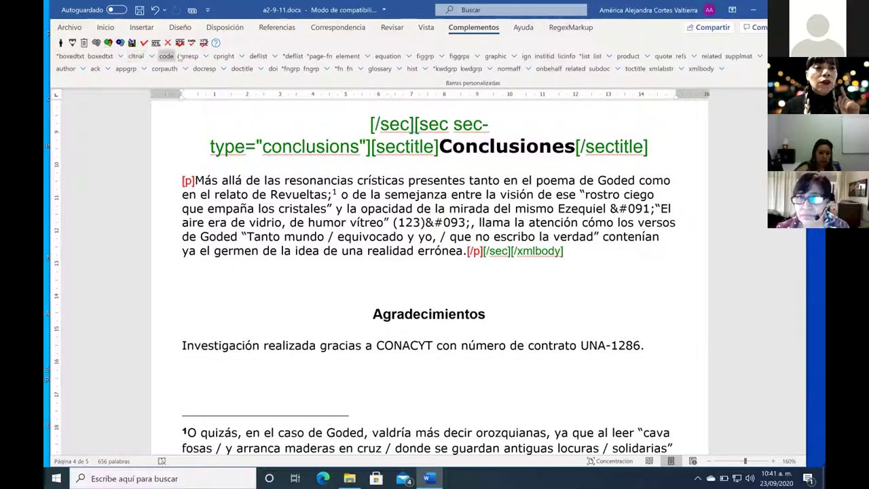
pyautogui.click(329, 55)
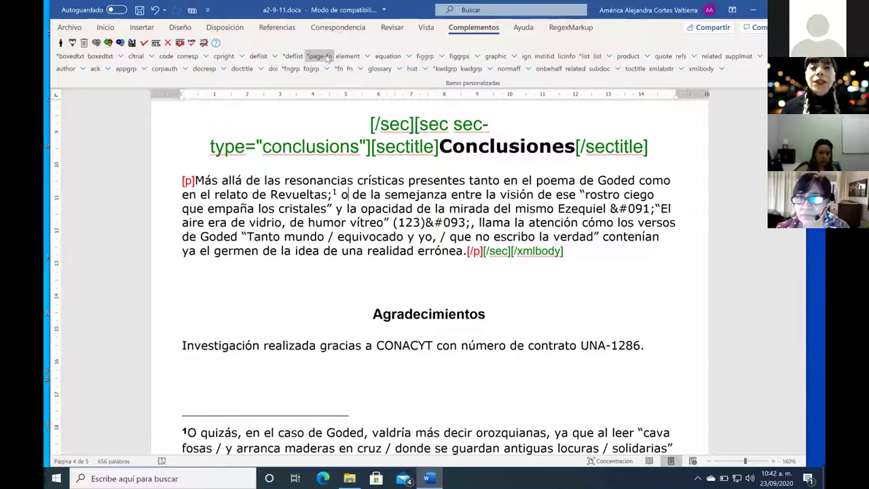
pyautogui.click(325, 57)
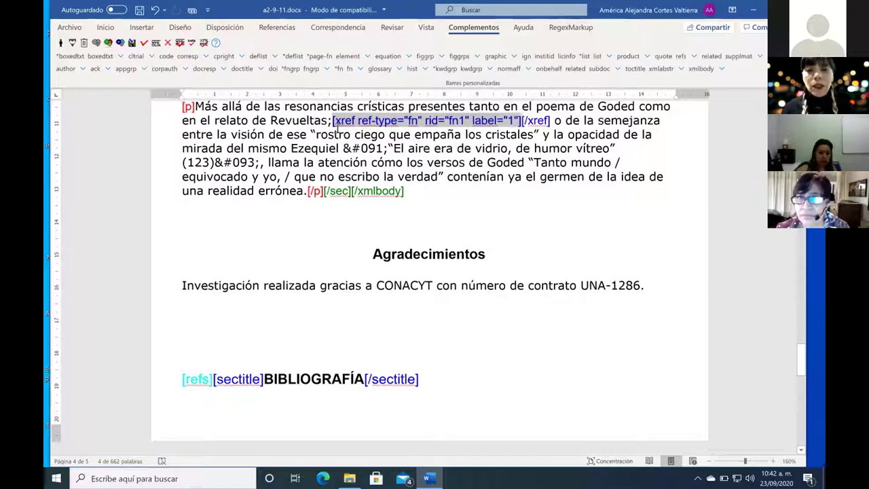
# - Examine the xref tag in the Conclusiones paragraph and the corresponding fn element after the bibliography
pyautogui.scroll(1, 339, 128)
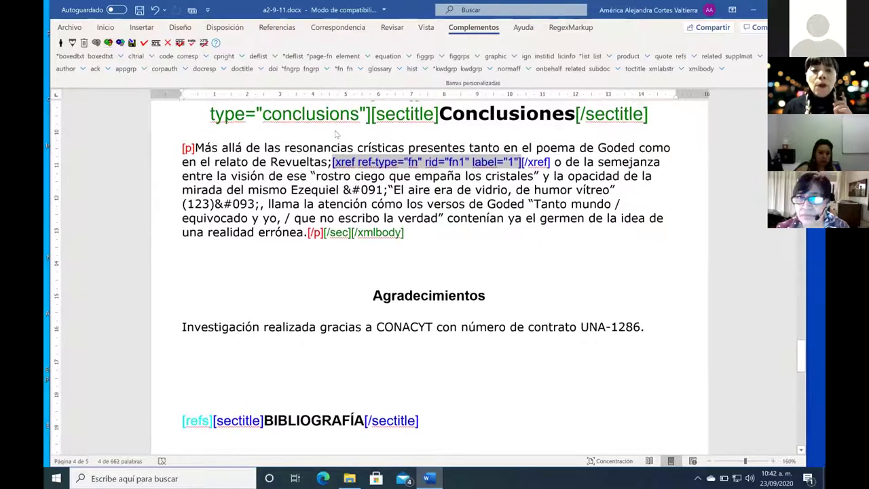
pyautogui.click(331, 162)
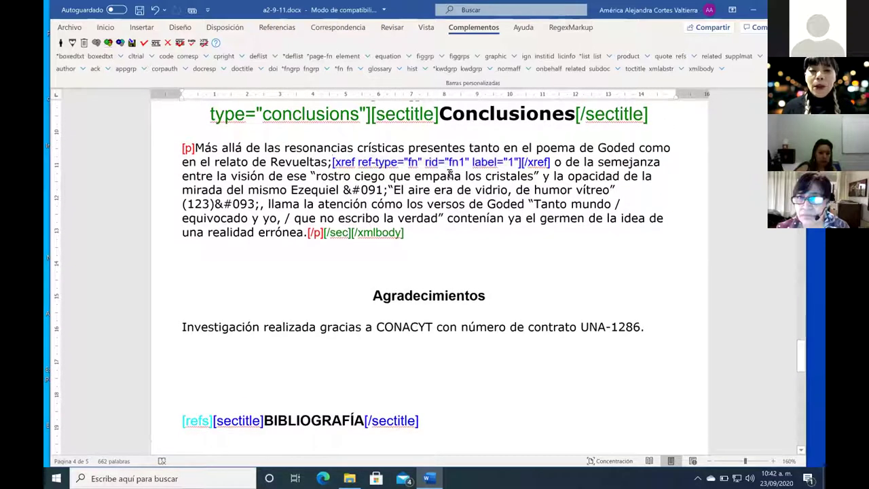
pyautogui.keyDown('shift'); pyautogui.click(551, 161); pyautogui.keyUp('shift')
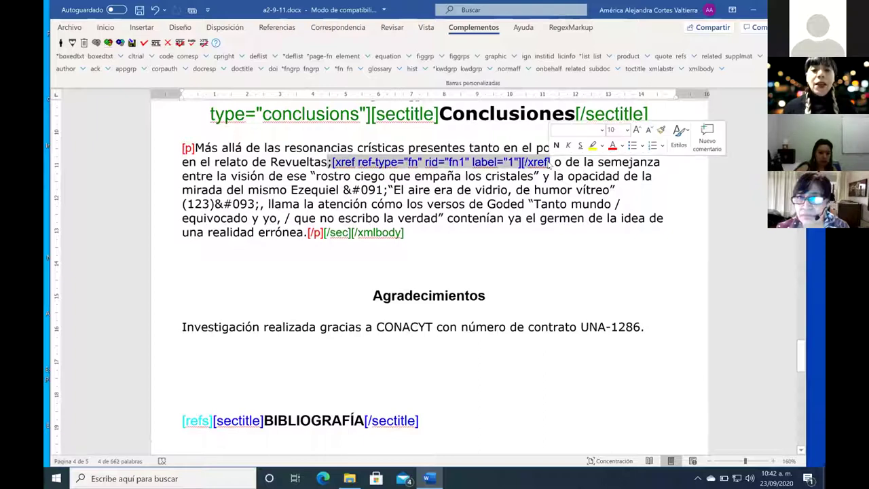
pyautogui.click(550, 163)
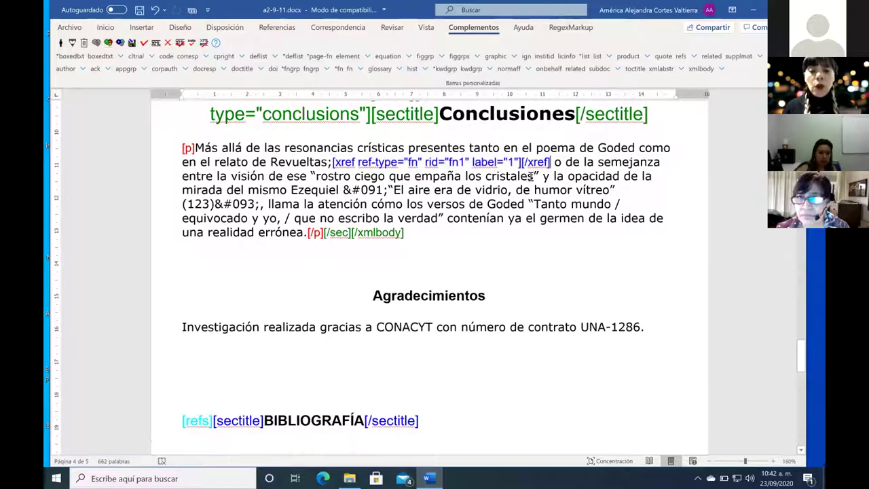
pyautogui.scroll(-2, 506, 197)
pyautogui.scroll(-6, 507, 196)
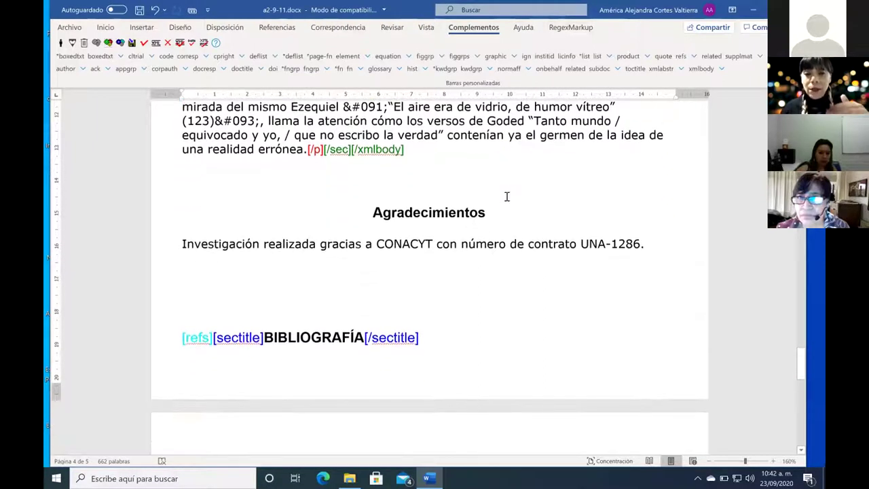
pyautogui.scroll(-7, 507, 196)
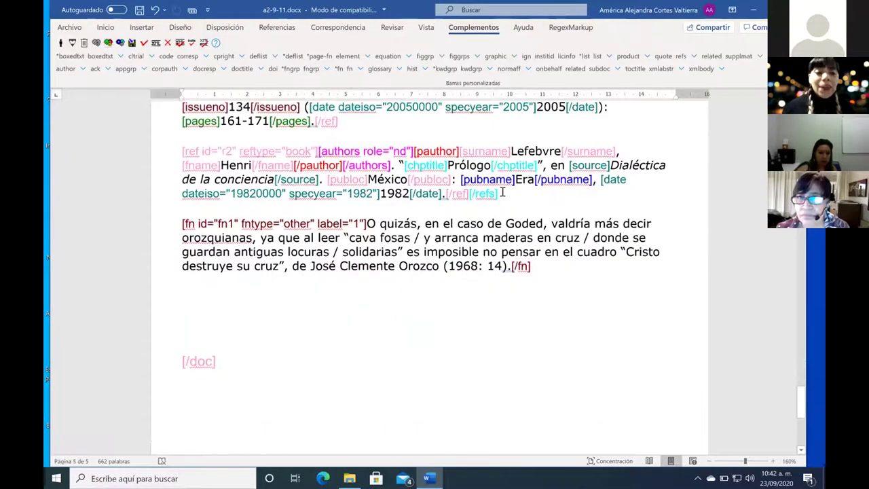
pyautogui.click(182, 224)
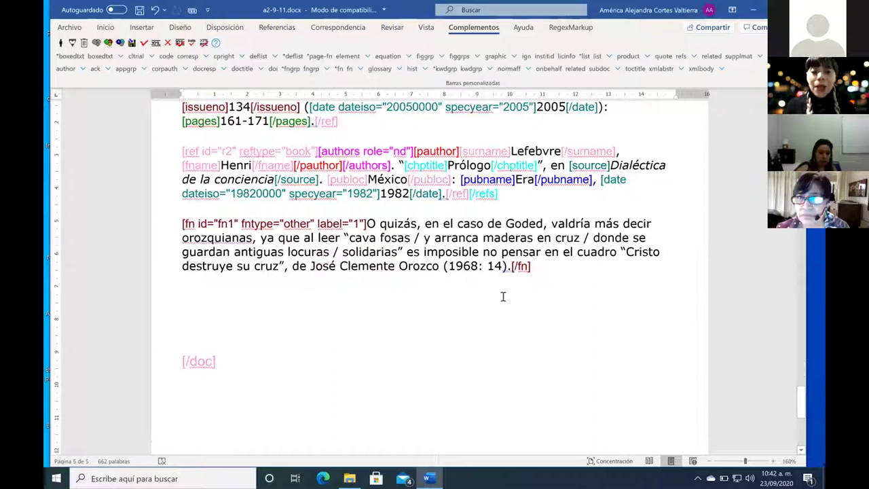
pyautogui.keyDown('shift'); pyautogui.click(532, 266); pyautogui.keyUp('shift')
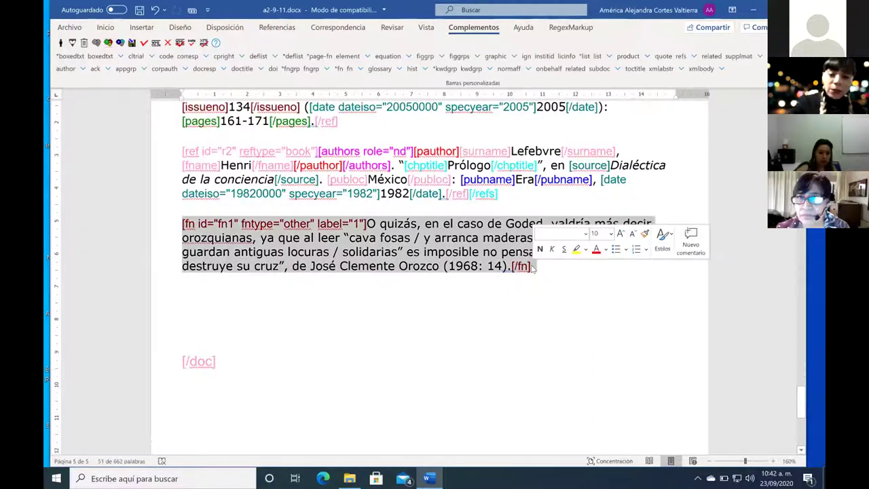
pyautogui.click(533, 268)
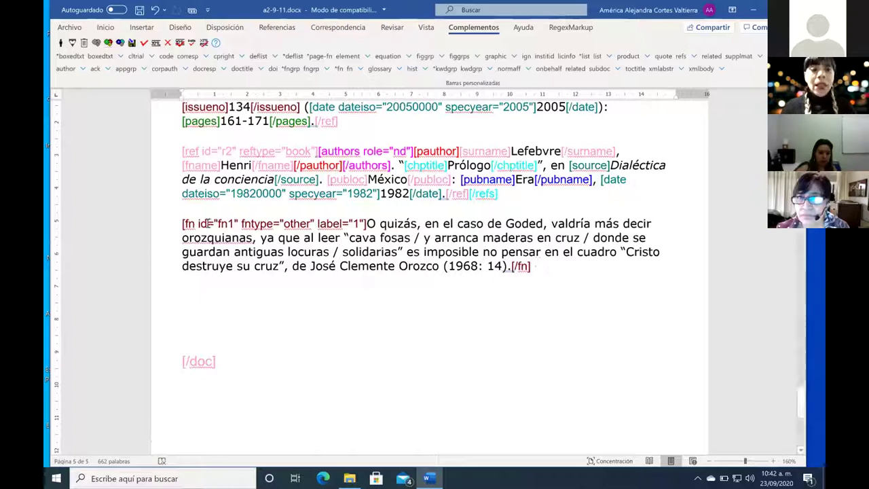
# - Mark up the entire fn element after the references, including its opening and closing tags, with the fngrp tag
pyautogui.click(186, 224)
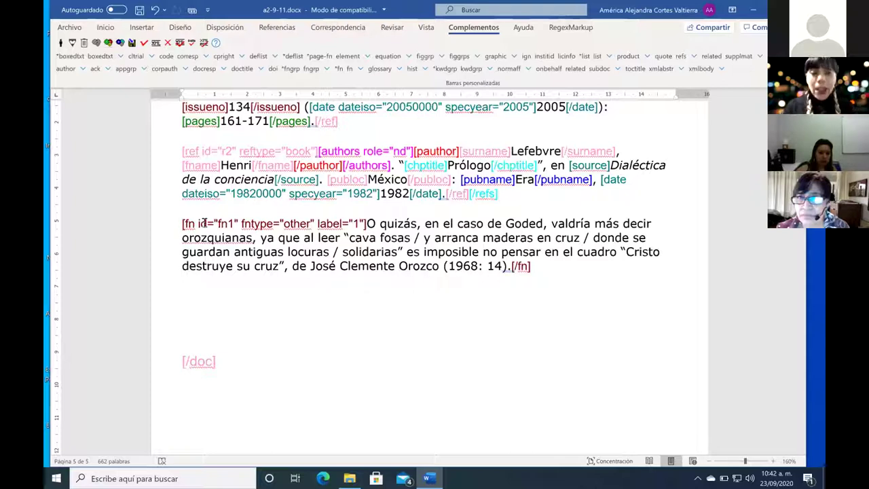
pyautogui.hotkey('shift', 'Down')
pyautogui.hotkey('shift', 'Down')
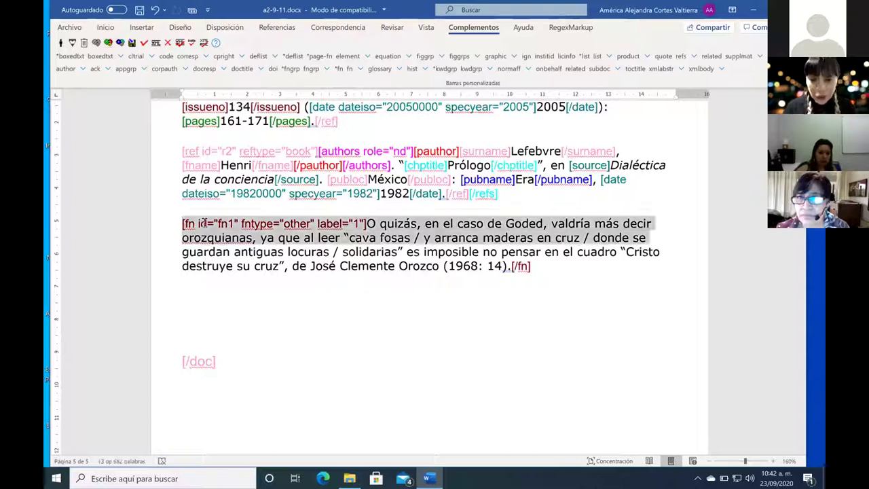
pyautogui.hotkey('shift', 'Down')
pyautogui.hotkey('shift', 'Down')
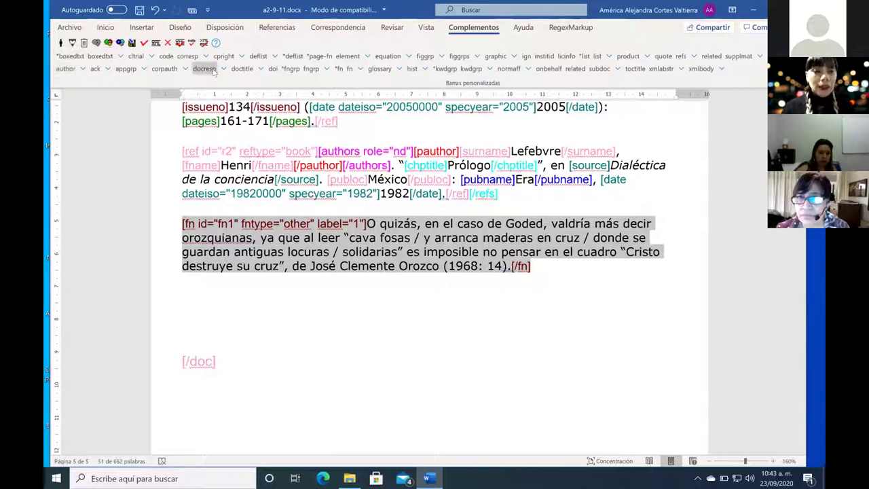
pyautogui.click(292, 70)
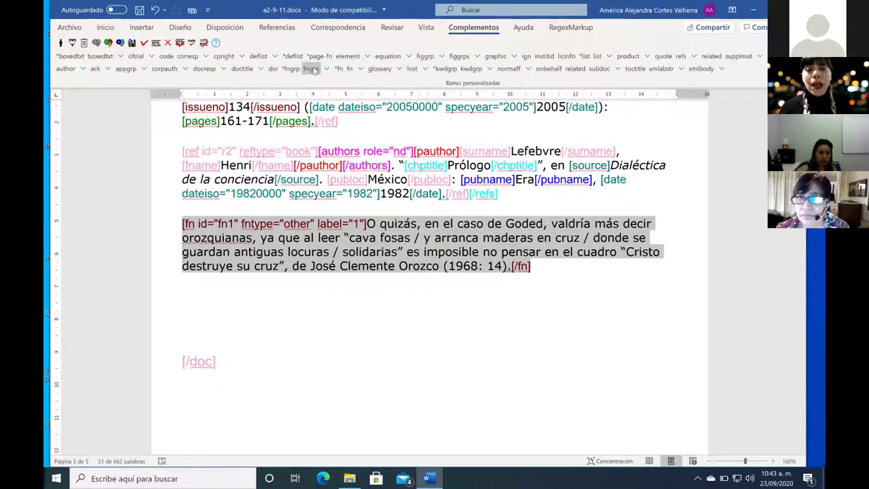
pyautogui.click(310, 69)
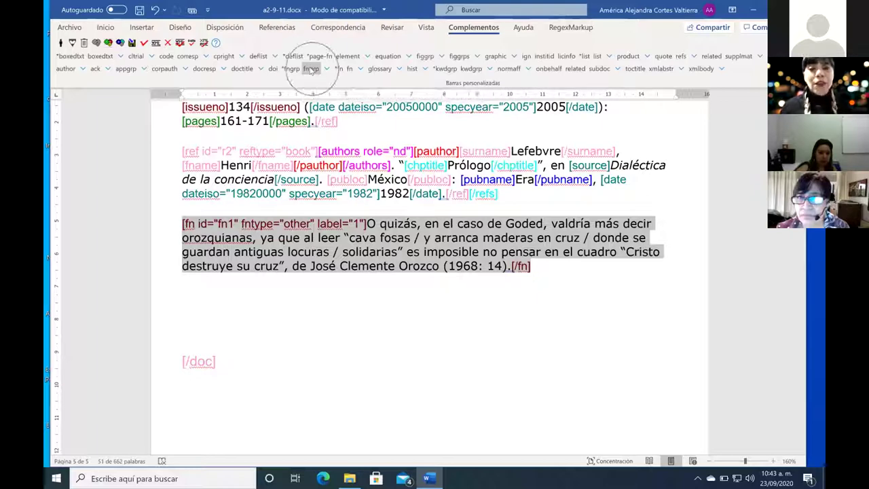
pyautogui.click(310, 69)
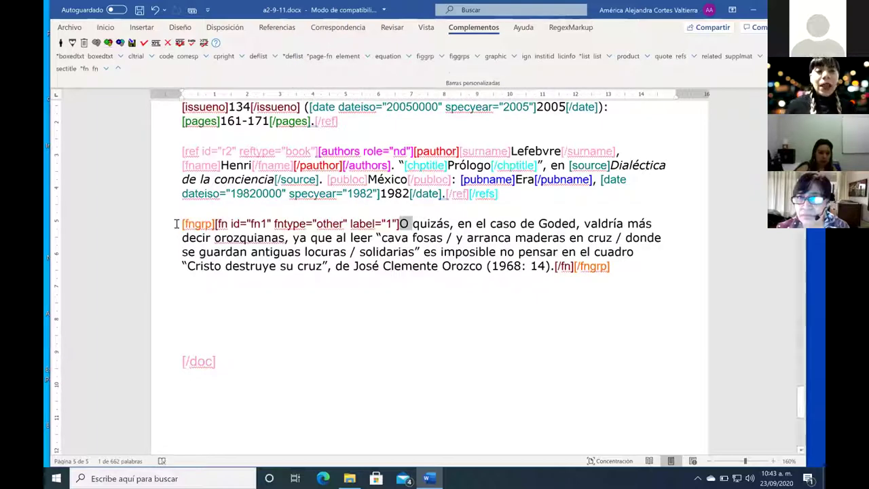
# - Examine the opening and closing fngrp tags surrounding the footnote after the bibliography
pyautogui.moveTo(182, 224); pyautogui.dragTo(215, 224)
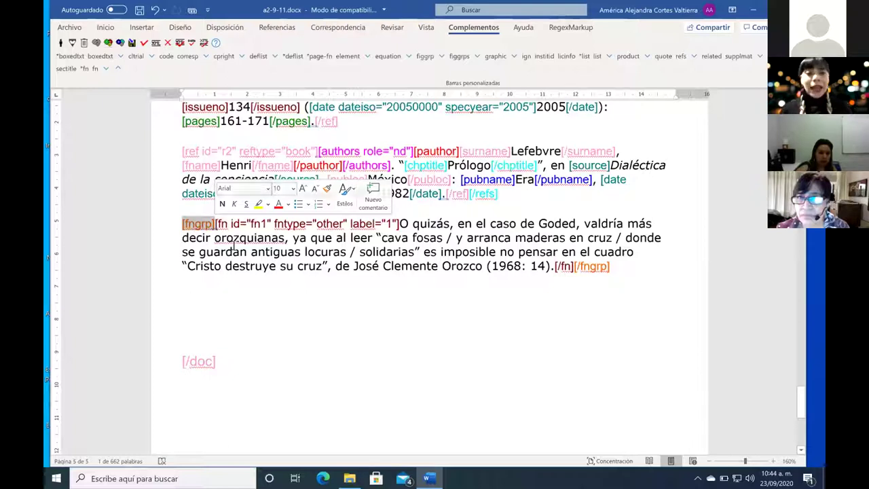
pyautogui.click(221, 226)
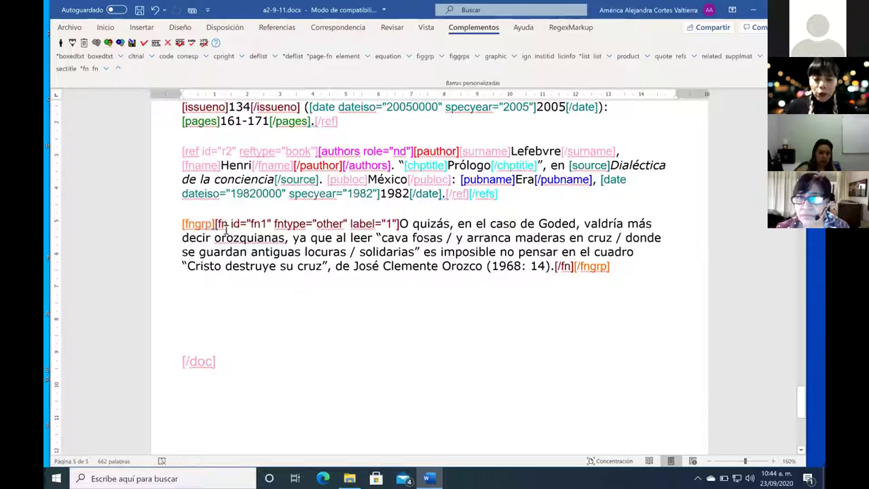
pyautogui.click(149, 224)
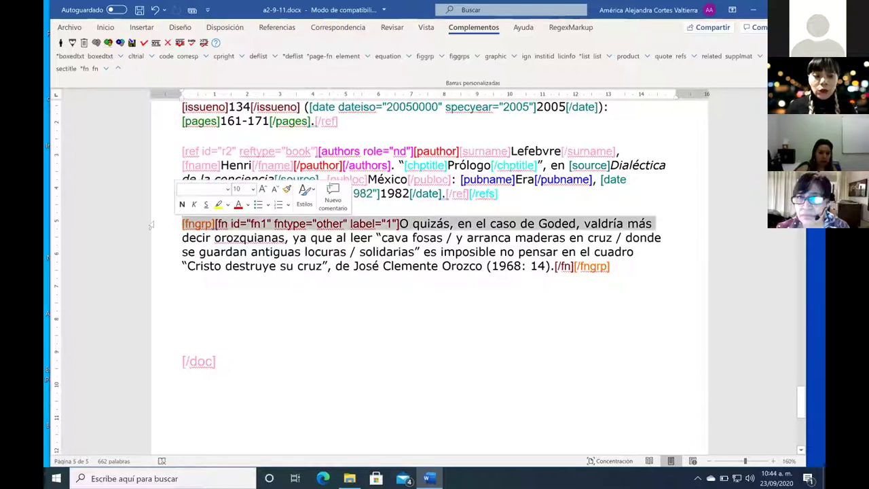
pyautogui.press('Left')
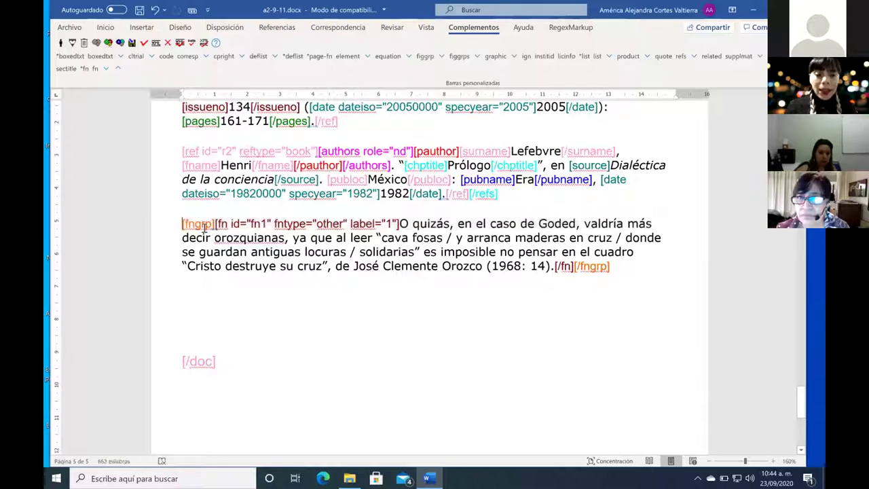
pyautogui.click(203, 226)
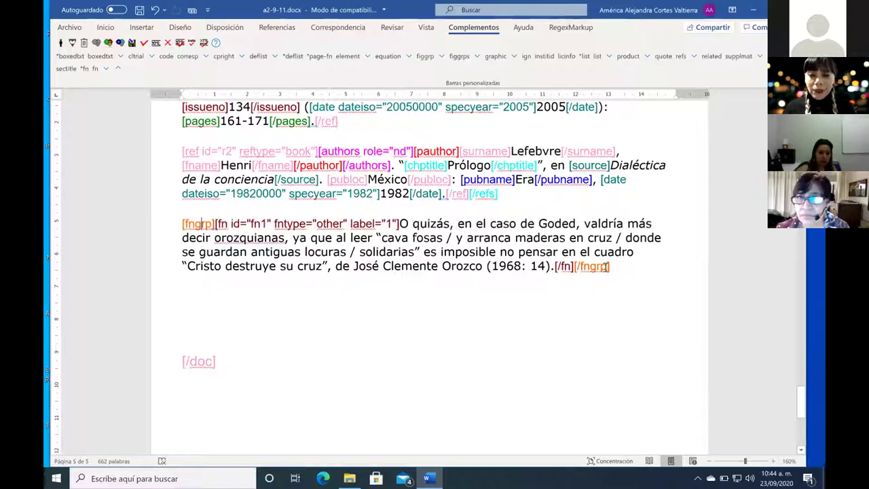
pyautogui.scroll(4, 440, 273)
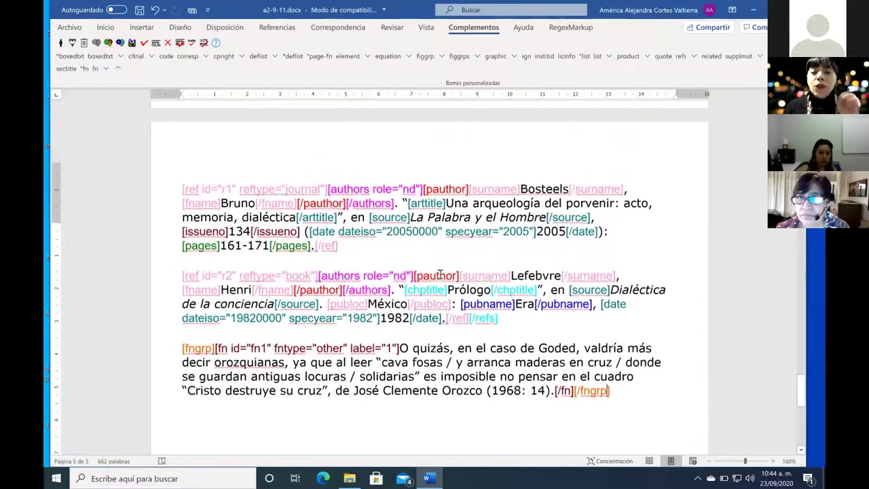
# - Mark up the Agradecimientos heading and its acknowledgement paragraph together as an ack element
pyautogui.scroll(9, 440, 274)
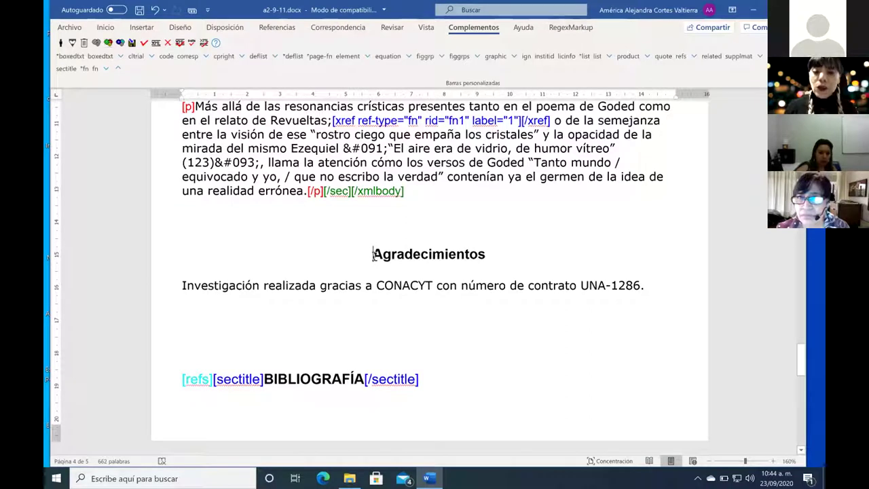
pyautogui.keyDown('shift'); pyautogui.click(646, 285); pyautogui.keyUp('shift')
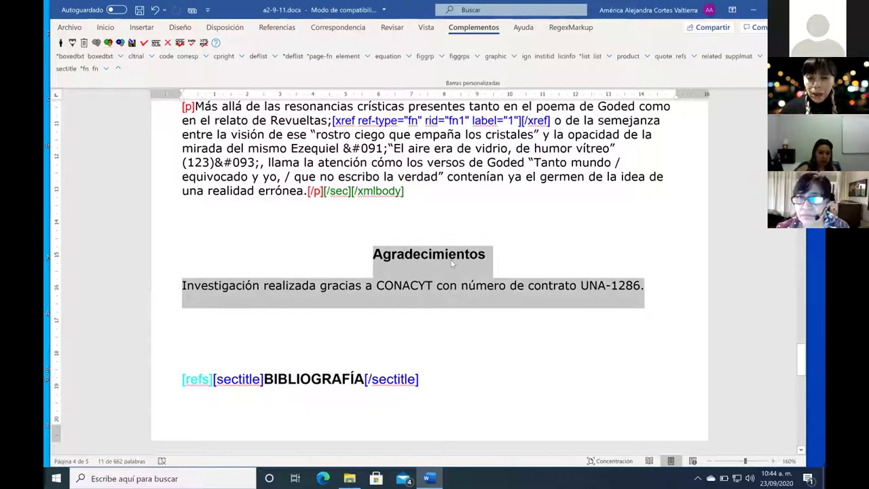
pyautogui.click(116, 70)
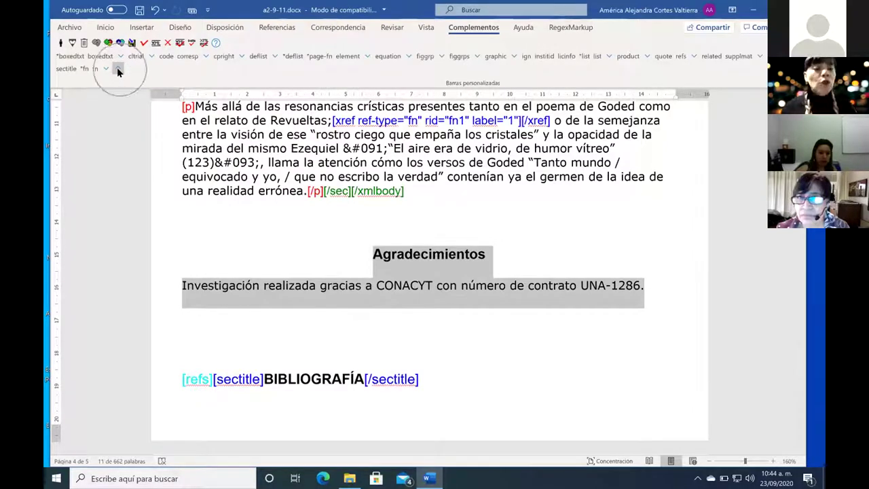
pyautogui.click(118, 70)
pyautogui.click(117, 70)
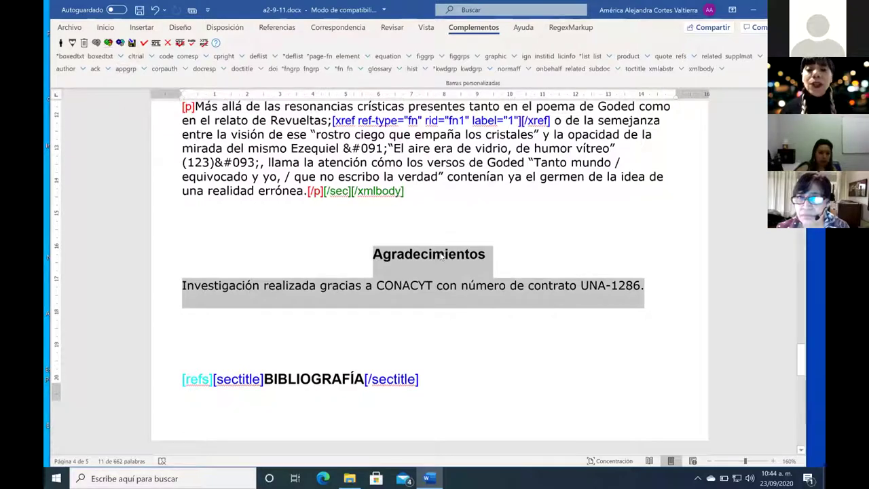
pyautogui.scroll(-1, 441, 257)
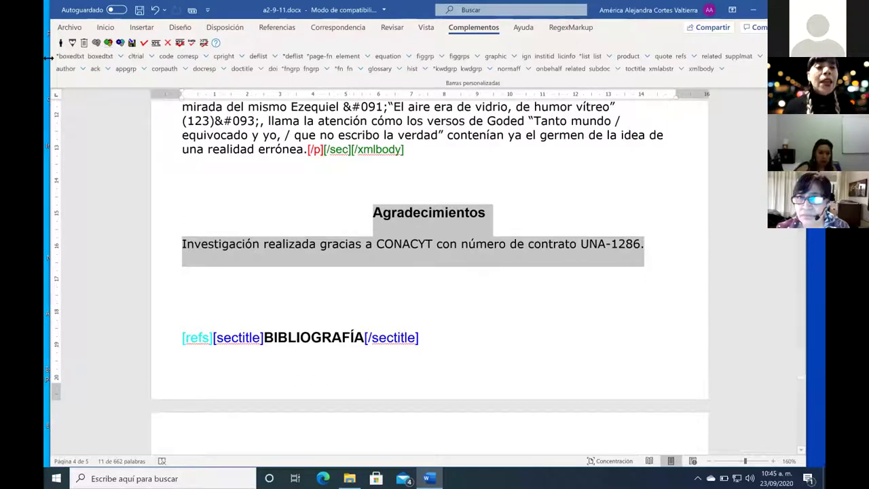
pyautogui.click(95, 70)
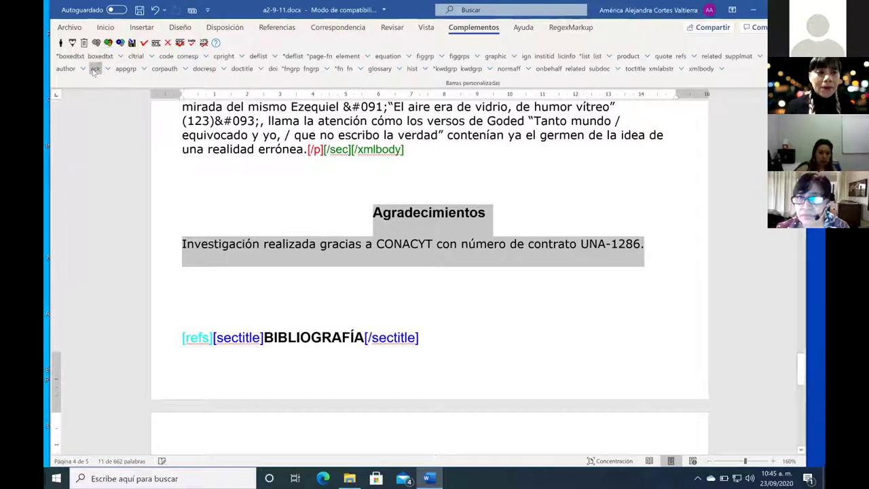
pyautogui.scroll(1, 292, 178)
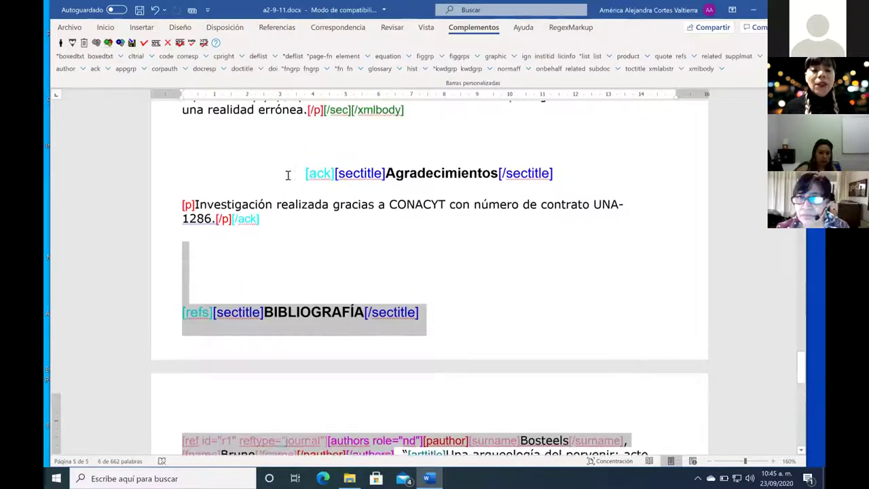
# - Examine the ack, sectitle and p tags surrounding the Agradecimientos heading and its acknowledgement paragraph
pyautogui.click(326, 195)
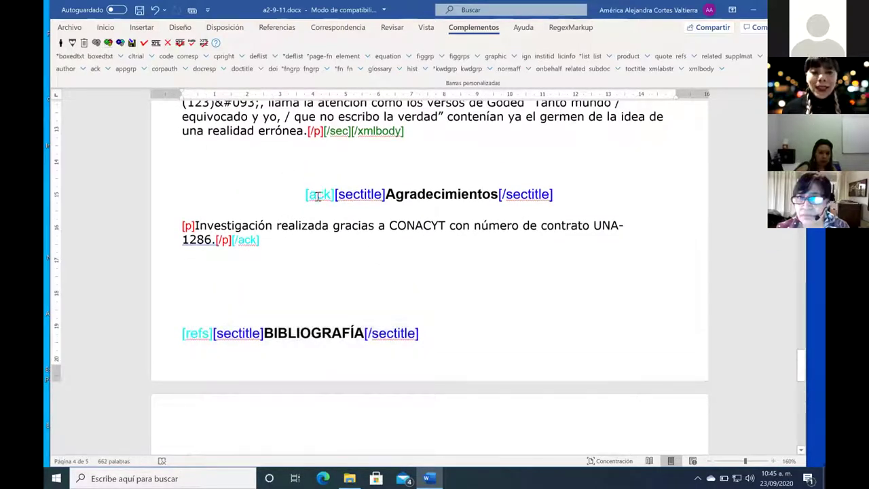
pyautogui.click(364, 194)
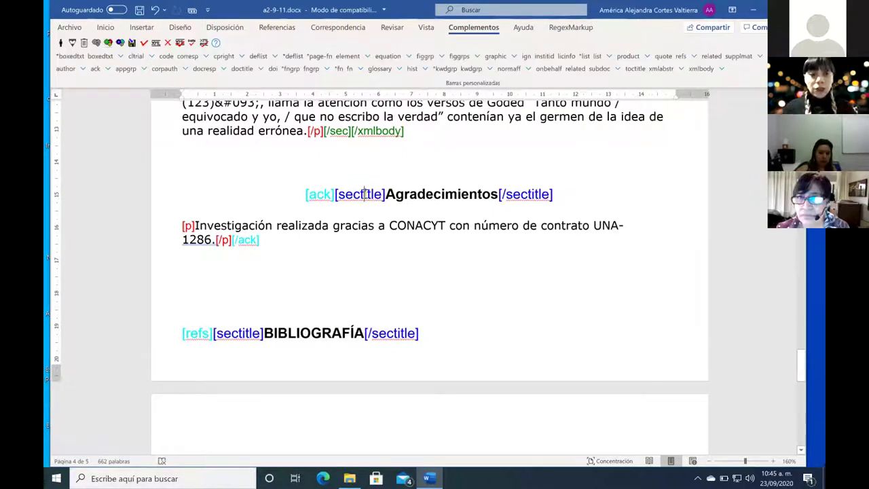
pyautogui.click(184, 227)
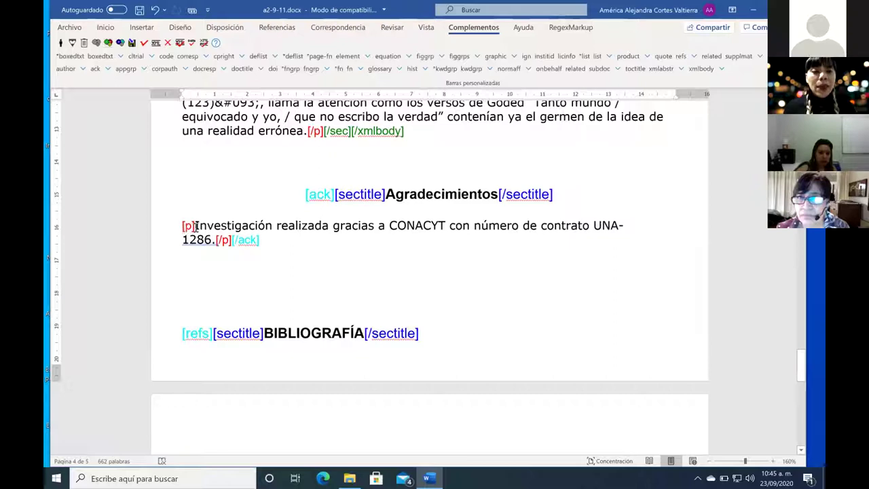
pyautogui.moveTo(183, 227); pyautogui.dragTo(195, 227)
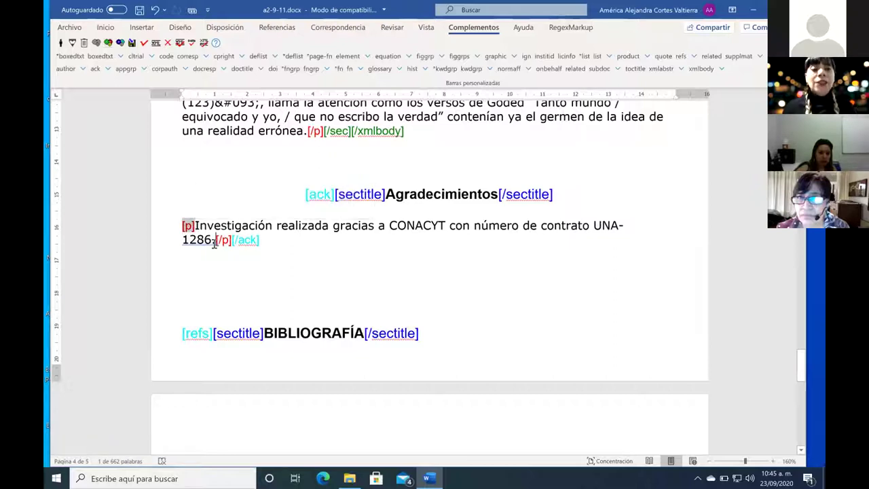
pyautogui.click(215, 241)
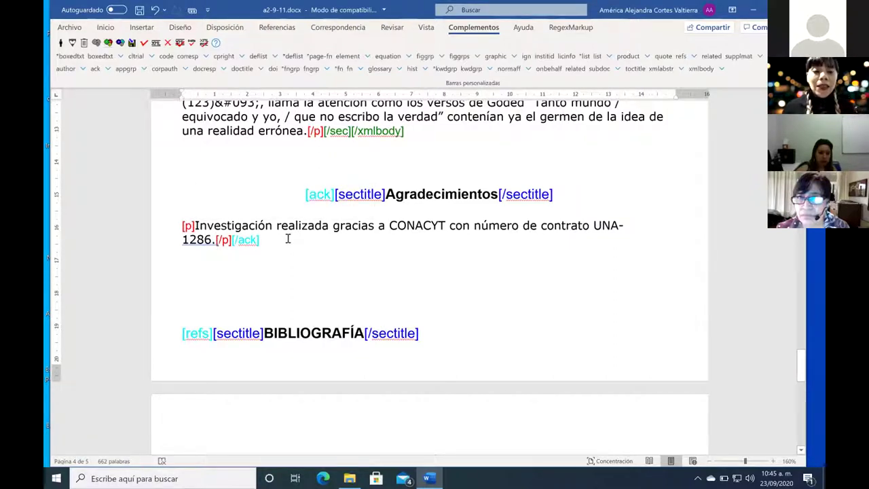
# - Examine the funding institution name CONACYT within the acknowledgement paragraph
pyautogui.click(389, 226)
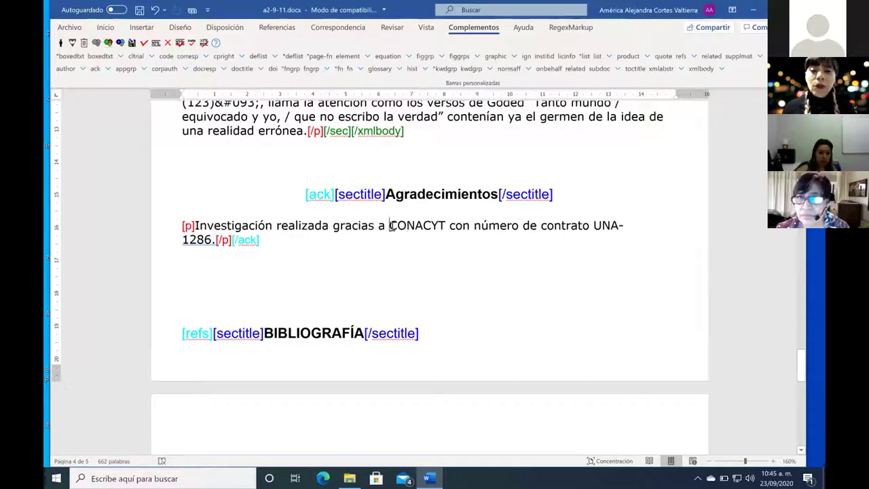
pyautogui.keyDown('shift'); pyautogui.click(445, 225); pyautogui.keyUp('shift')
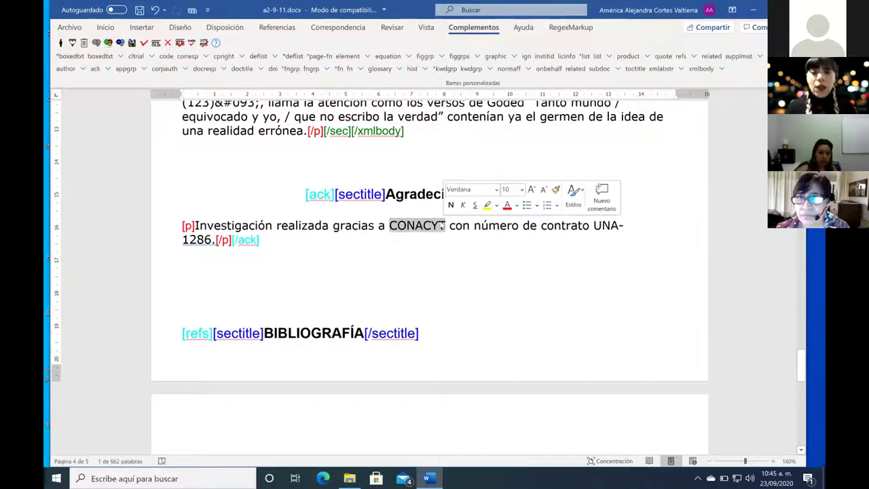
pyautogui.click(445, 225)
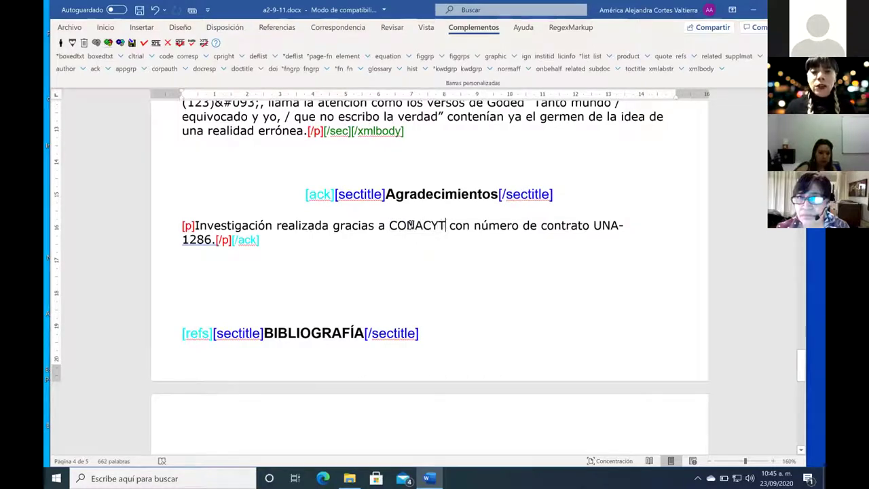
pyautogui.keyDown('shift'); pyautogui.click(390, 226); pyautogui.keyUp('shift')
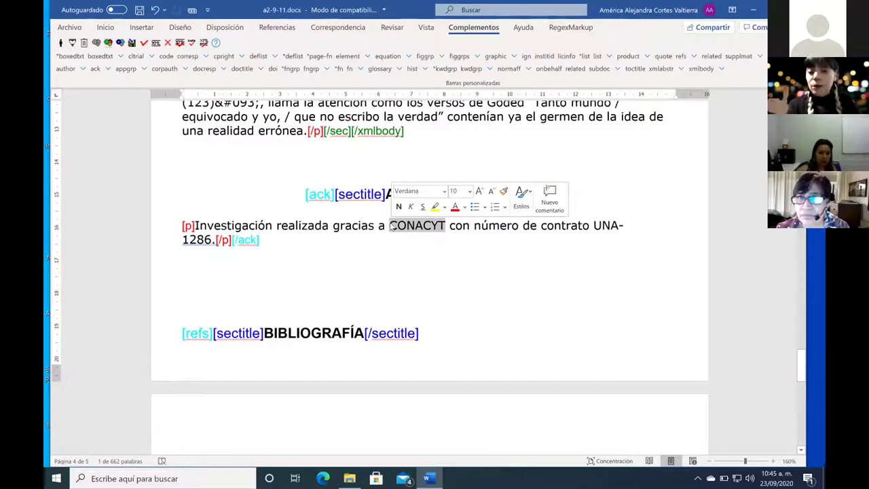
pyautogui.click(390, 227)
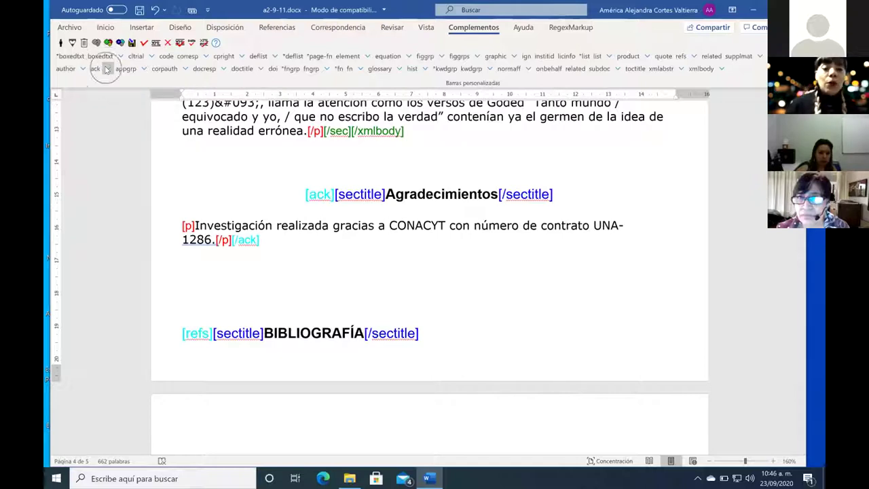
# - Expand the markup tags from ack down to the level inside its p element, where funding is offered
pyautogui.press('ctrl')
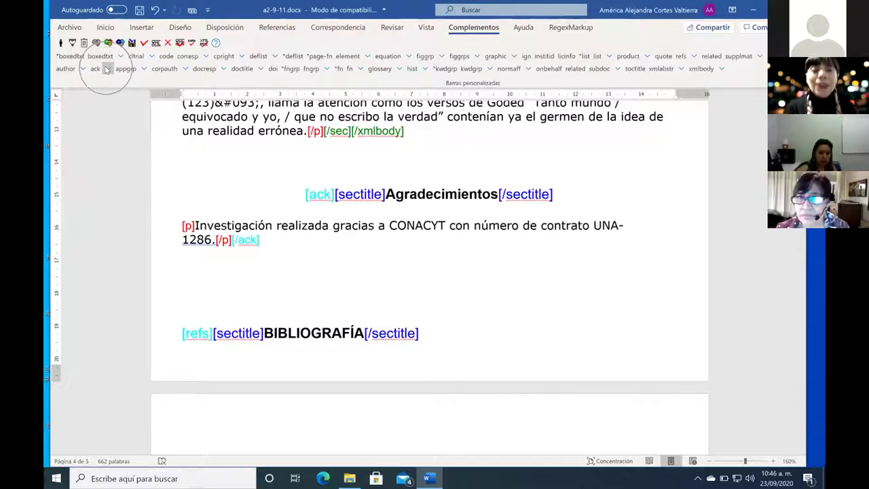
pyautogui.press('ctrl')
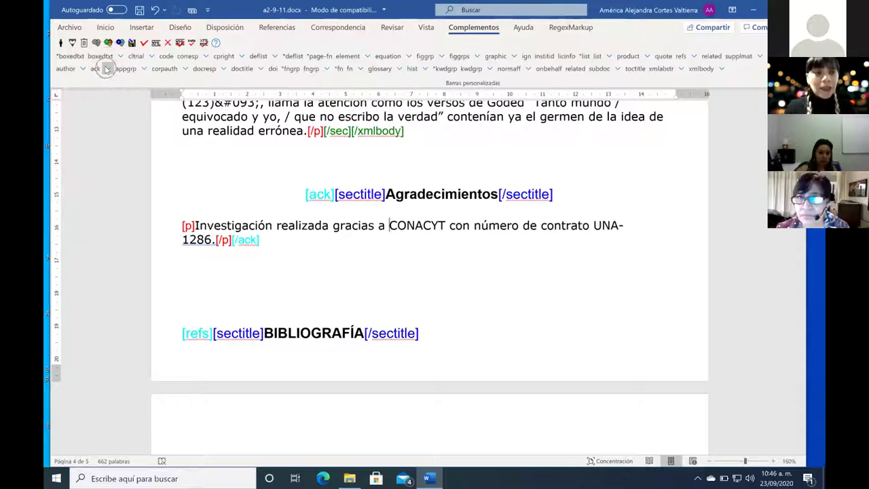
pyautogui.click(107, 69)
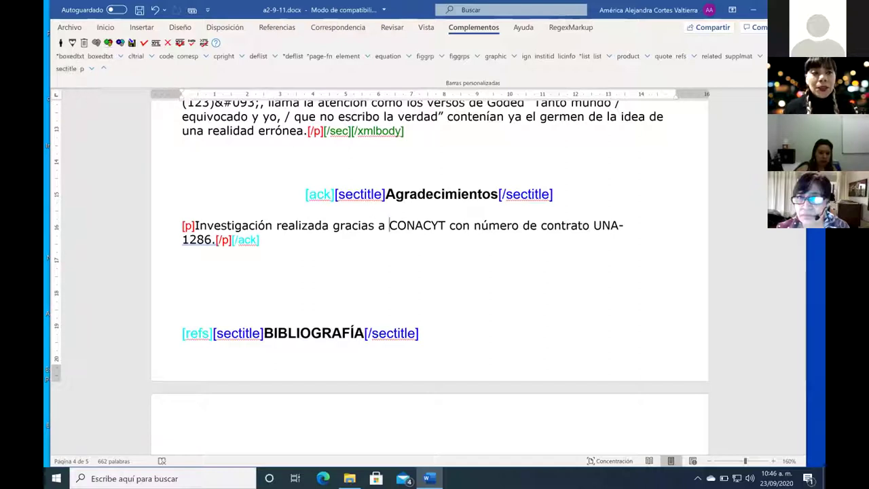
pyautogui.doubleClick(367, 195)
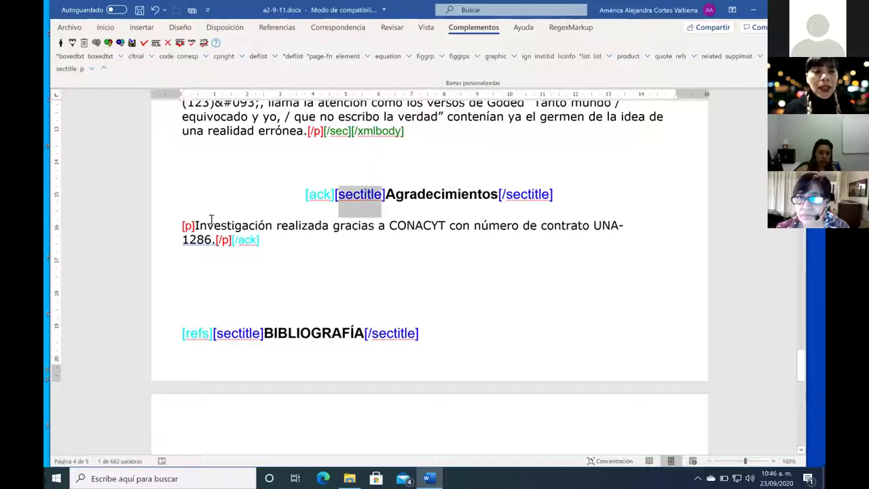
pyautogui.click(189, 230)
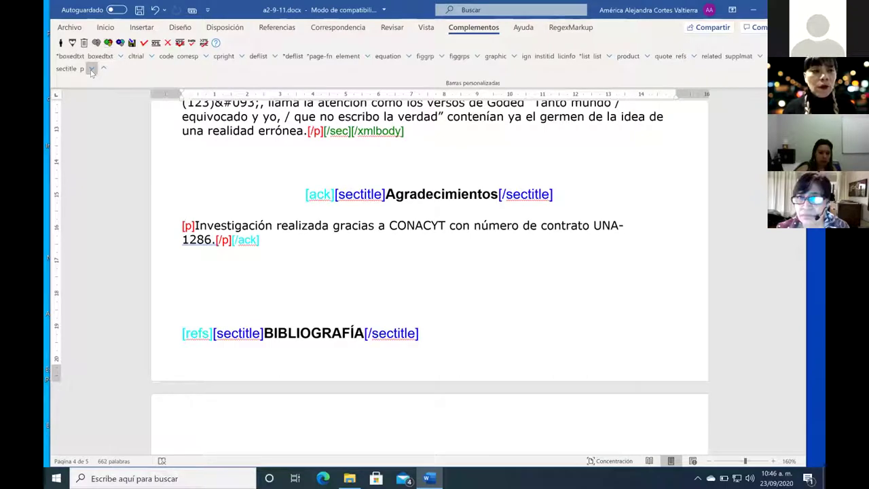
pyautogui.click(92, 68)
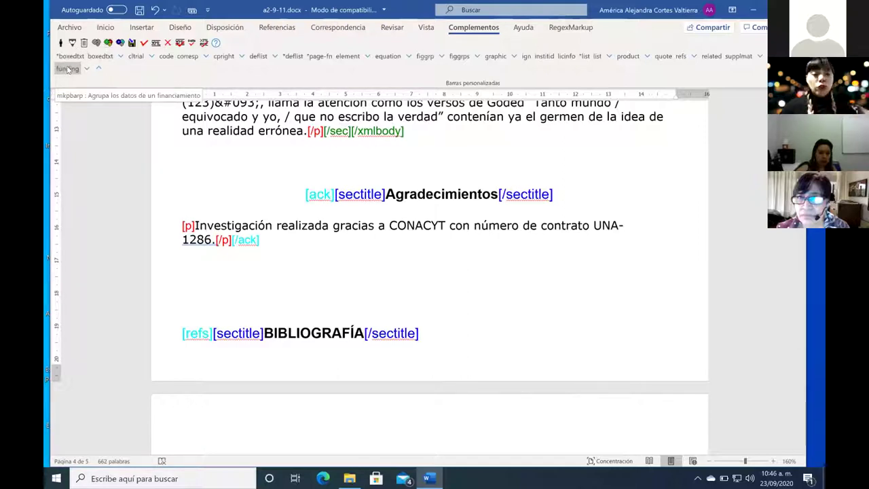
# - Tag the acknowledgements text from CONACYT through the contract number as funding, leaving out the final period
pyautogui.click(392, 225)
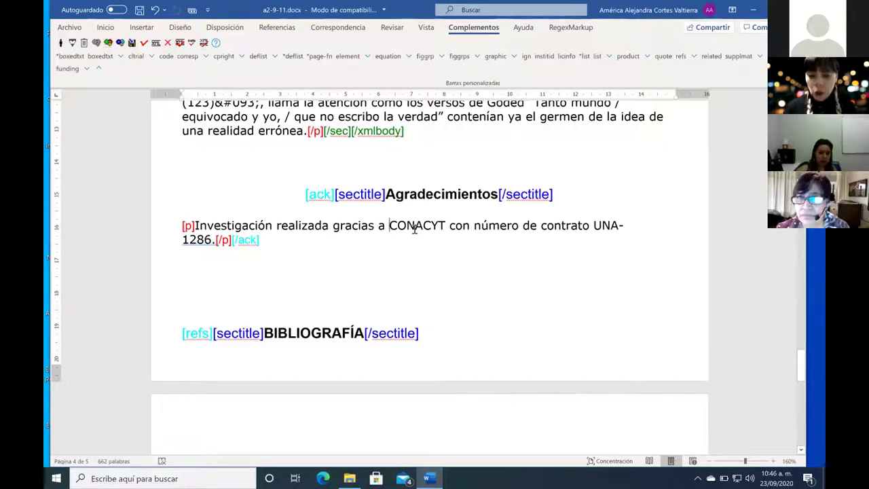
pyautogui.hotkey('shift', 'Down')
pyautogui.hotkey('shift', 'Left')
pyautogui.hotkey('shift', 'Left')
pyautogui.hotkey('shift', 'Left')
pyautogui.hotkey('shift', 'Left')
pyautogui.hotkey('shift', 'Left')
pyautogui.hotkey('shift', 'Left')
pyautogui.hotkey('shift', 'Left')
pyautogui.hotkey('shift', 'Left')
pyautogui.hotkey('shift', 'Left')
pyautogui.hotkey('shift', 'Left')
pyautogui.hotkey('shift', 'Left')
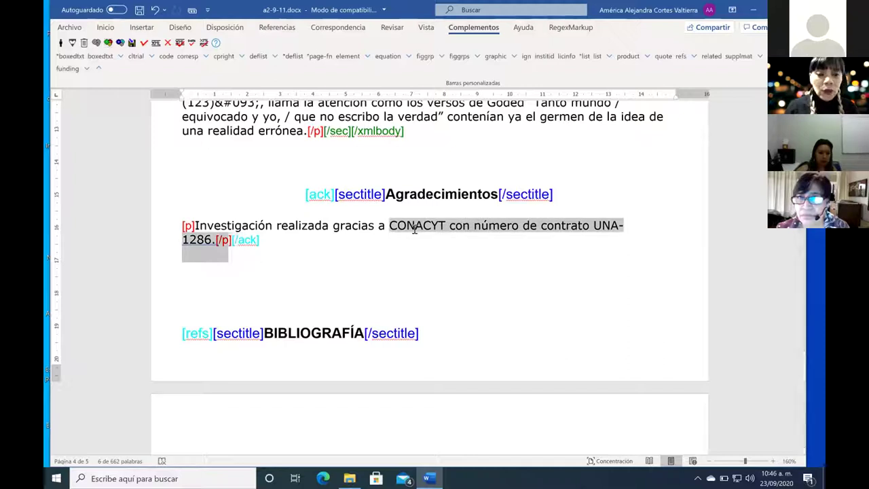
pyautogui.hotkey('shift', 'Left')
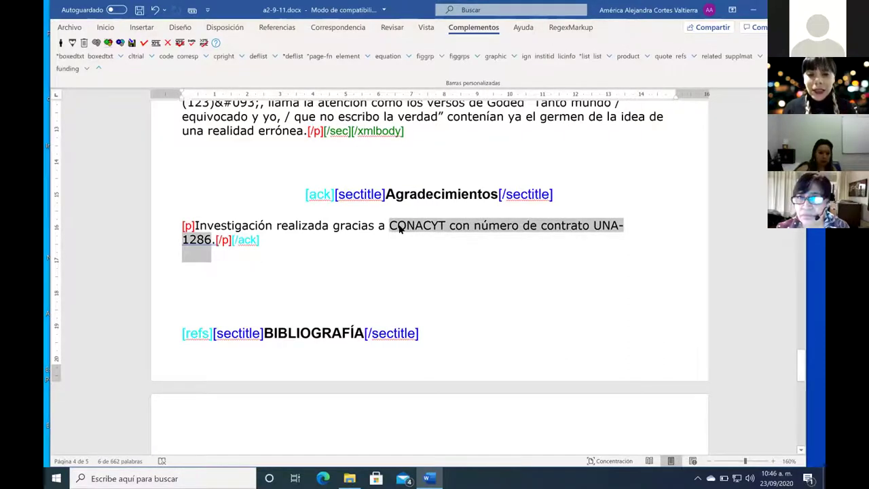
pyautogui.click(66, 69)
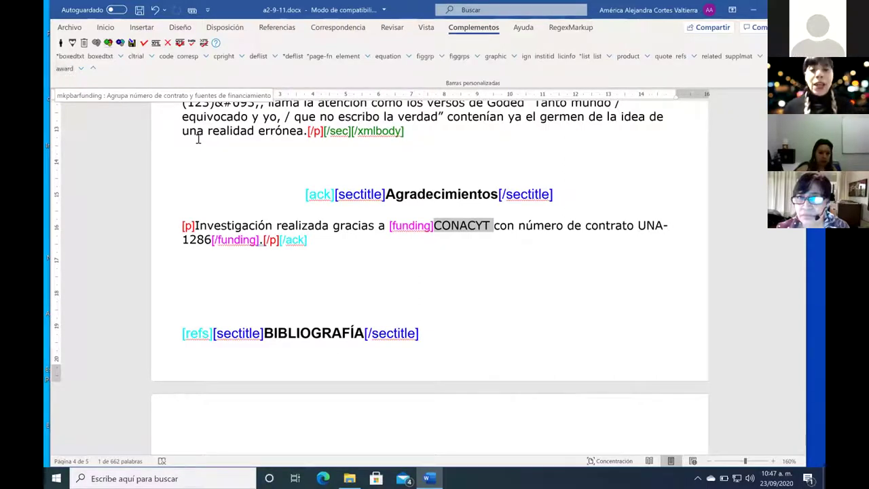
# - Tag the text inside the funding element, from CONACYT through the contract number, as award
pyautogui.click(435, 225)
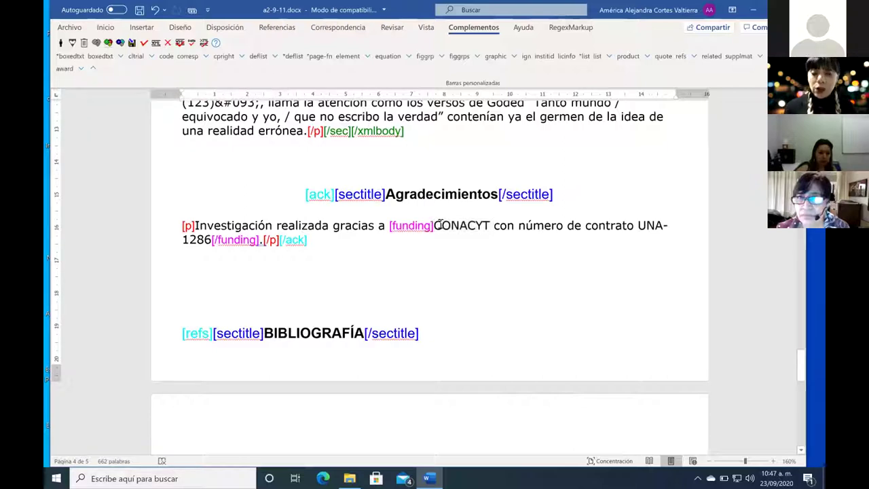
pyautogui.hotkey('ctrl', 'shift', 'Down')
pyautogui.hotkey('shift', 'Left')
pyautogui.hotkey('shift', 'Left')
pyautogui.hotkey('shift', 'Left')
pyautogui.hotkey('shift', 'Left')
pyautogui.hotkey('shift', 'Left')
pyautogui.hotkey('shift', 'Left')
pyautogui.hotkey('shift', 'Left')
pyautogui.hotkey('shift', 'Left')
pyautogui.hotkey('shift', 'Left')
pyautogui.hotkey('shift', 'Left')
pyautogui.hotkey('shift', 'Left')
pyautogui.hotkey('shift', 'Left')
pyautogui.hotkey('shift', 'Left')
pyautogui.hotkey('shift', 'Left')
pyautogui.hotkey('shift', 'Left')
pyautogui.hotkey('shift', 'Left')
pyautogui.hotkey('shift', 'Left')
pyautogui.hotkey('shift', 'Left')
pyautogui.hotkey('shift', 'Left')
pyautogui.hotkey('shift', 'Left')
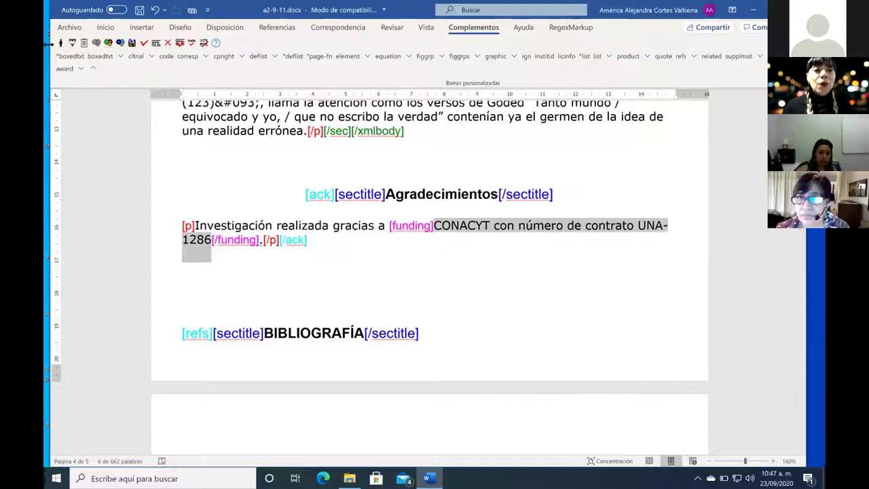
pyautogui.click(64, 69)
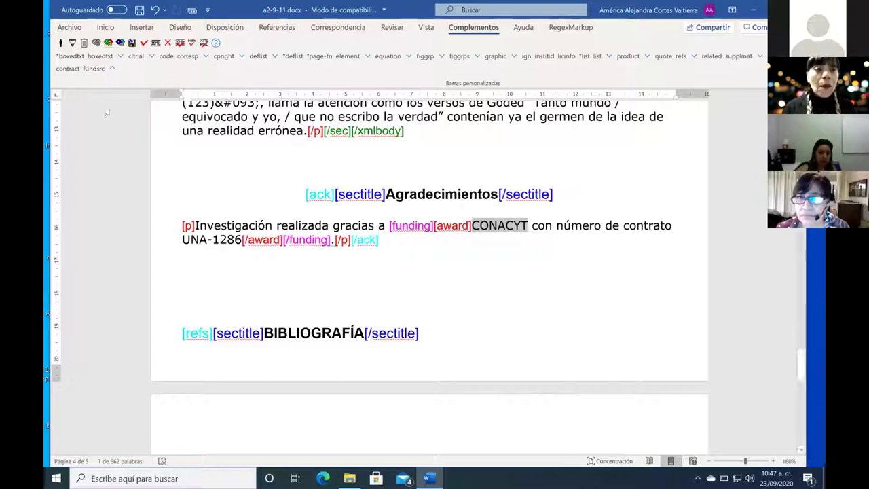
# - Inside the award element, tag CONACYT as fundsrc and the contract number as contract
pyautogui.click(95, 70)
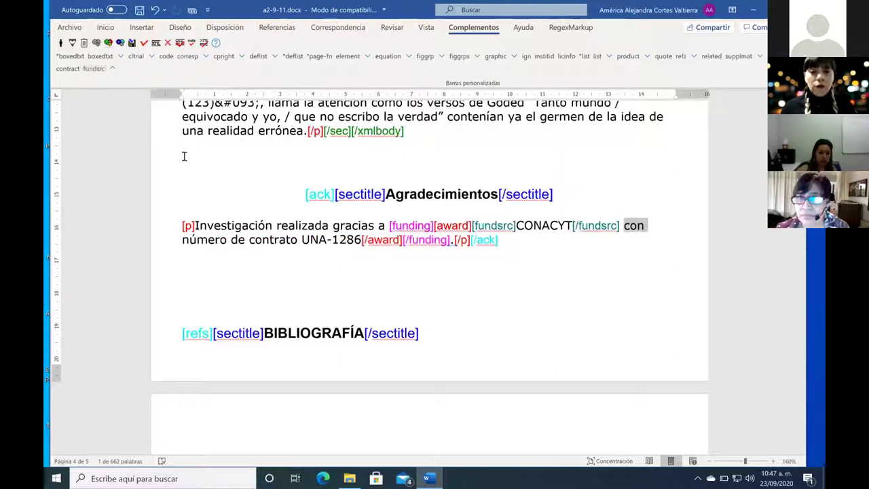
pyautogui.click(301, 240)
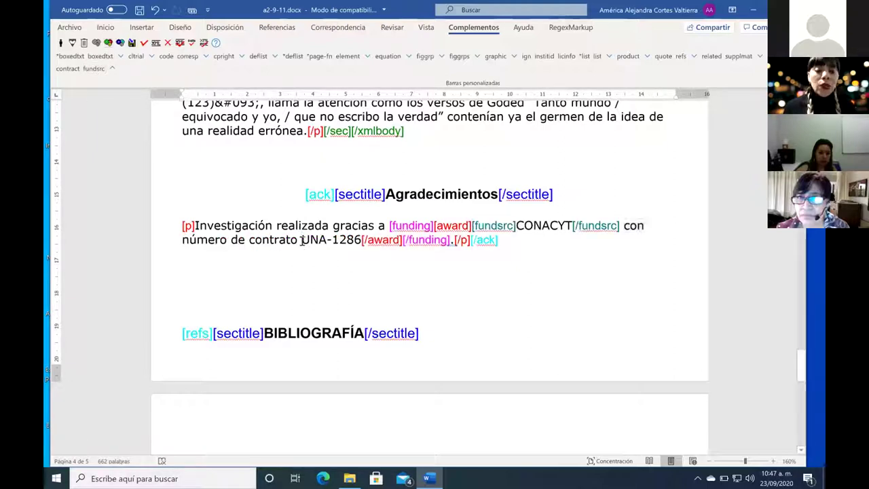
pyautogui.hotkey('shift', 'Right')
pyautogui.hotkey('shift', 'Right')
pyautogui.hotkey('shift', 'Right')
pyautogui.hotkey('shift', 'Right')
pyautogui.hotkey('shift', 'Right')
pyautogui.hotkey('shift', 'Right')
pyautogui.hotkey('shift', 'Right')
pyautogui.hotkey('shift', 'Right')
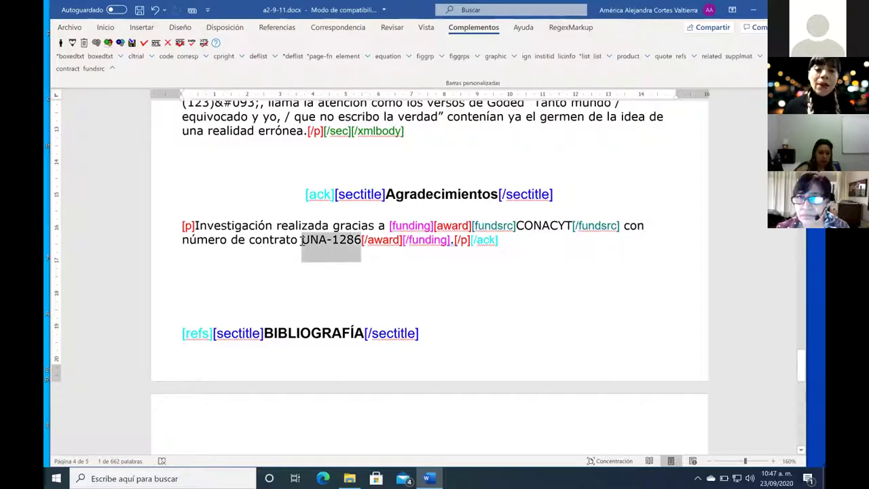
pyautogui.click(75, 70)
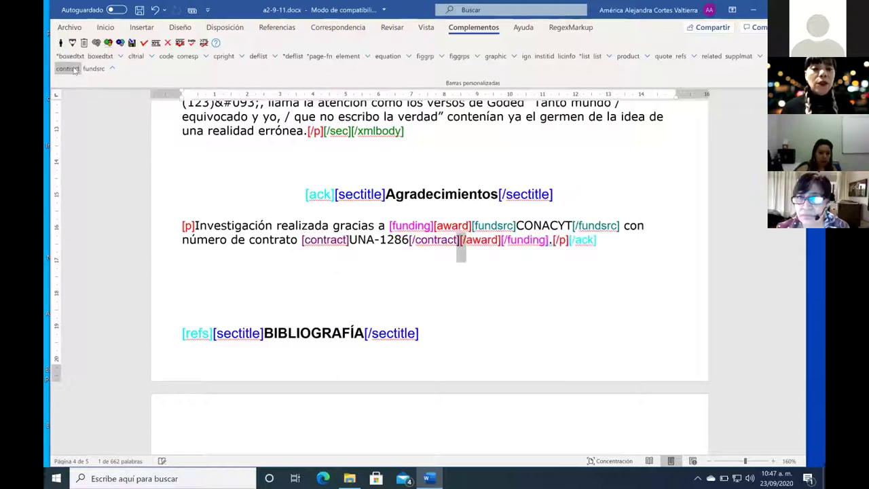
# - Save the marked-up document and switch it to web layout view
pyautogui.click(132, 44)
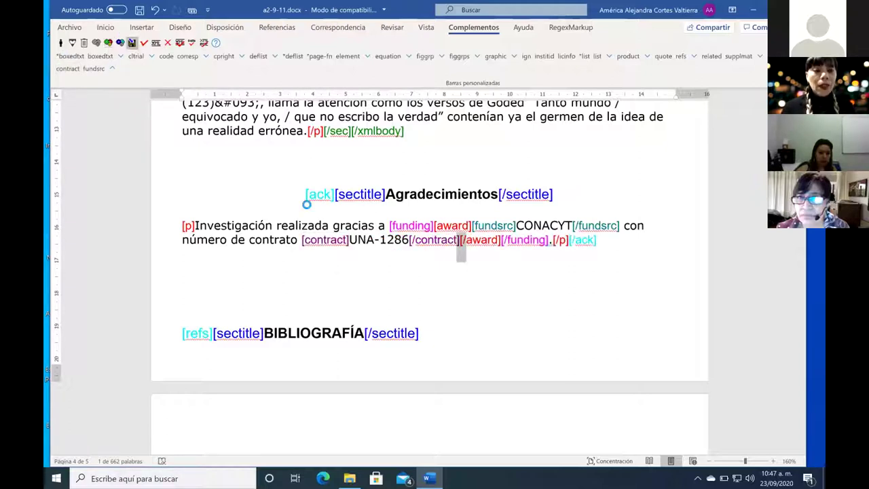
pyautogui.scroll(-10, 378, 268)
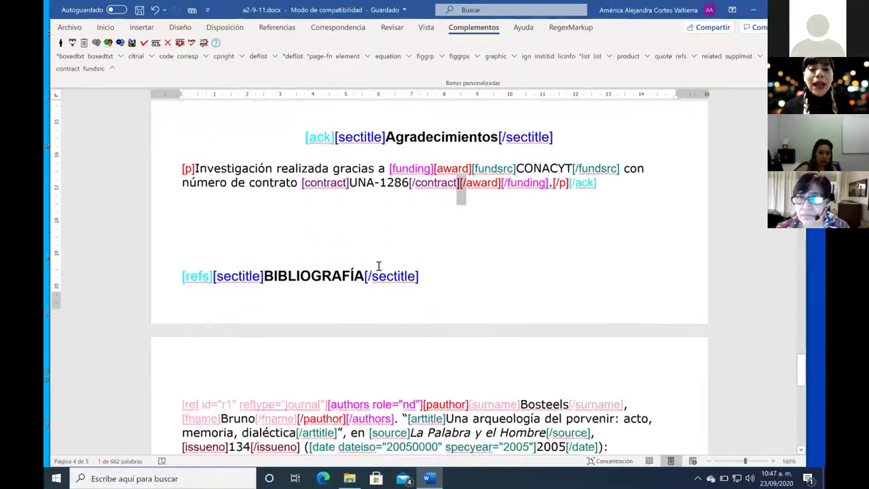
pyautogui.scroll(15, 380, 266)
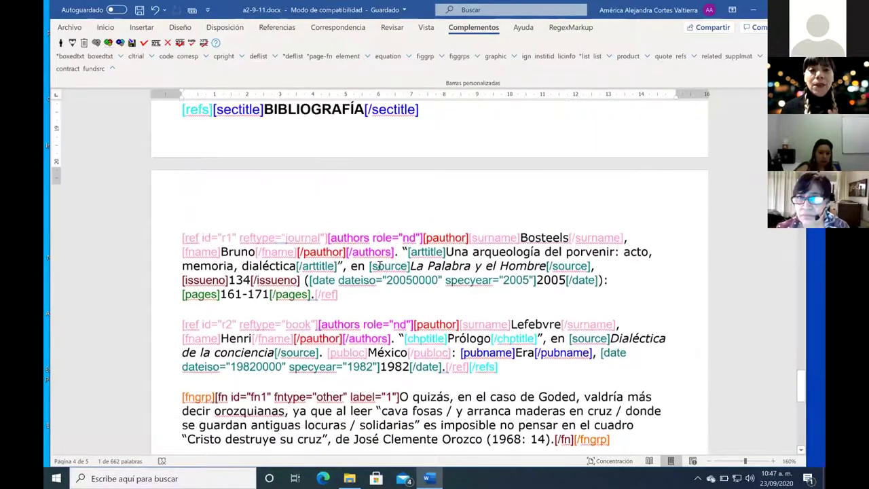
pyautogui.scroll(12, 379, 265)
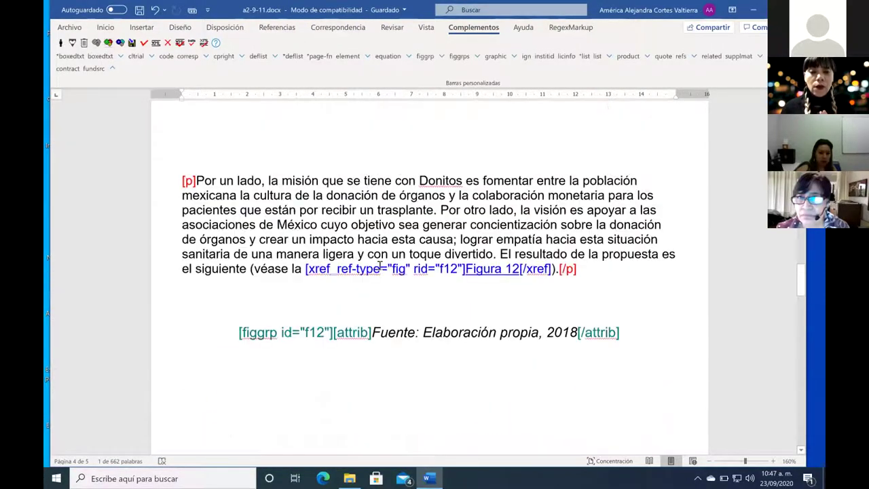
pyautogui.scroll(15, 379, 264)
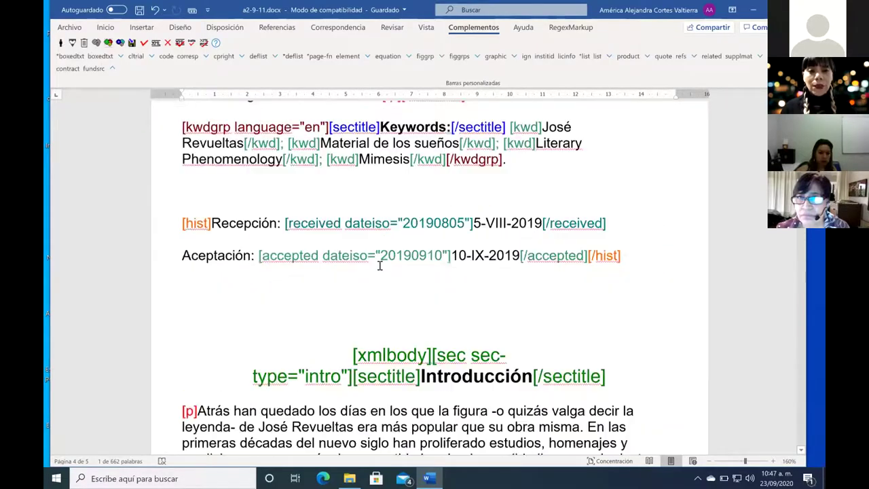
pyautogui.scroll(12, 379, 265)
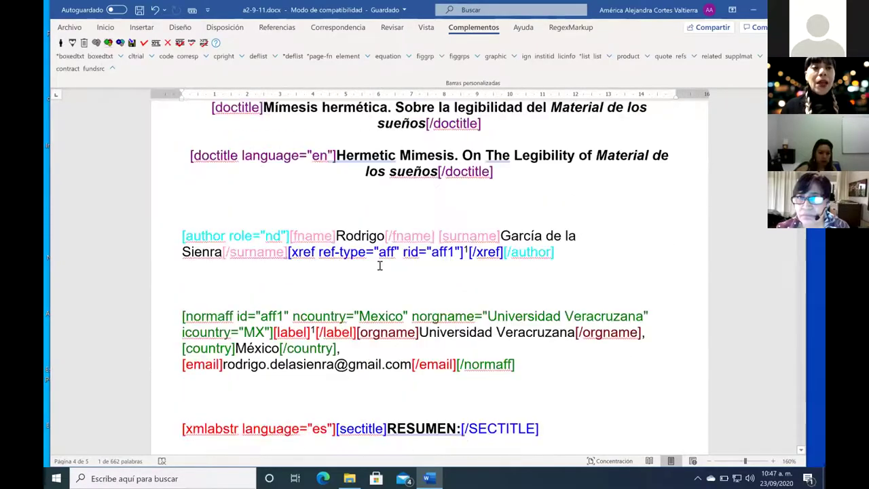
pyautogui.click(426, 27)
pyautogui.click(127, 58)
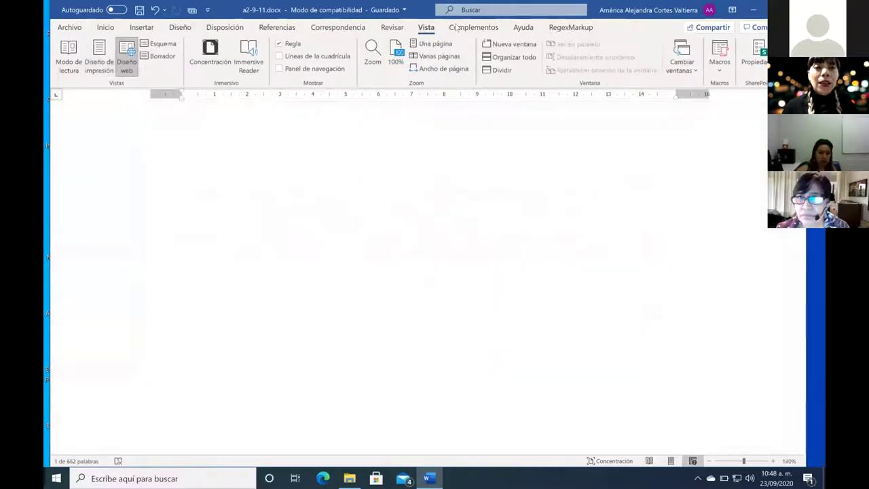
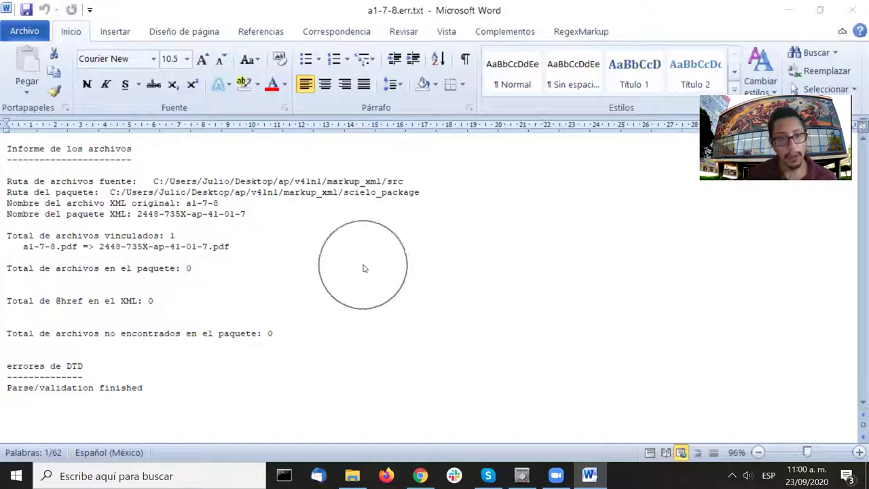
# - Examine the a1-7-8.err.txt file report, including the DTD errors section and the original XML file name
pyautogui.scroll(5, 362, 268)
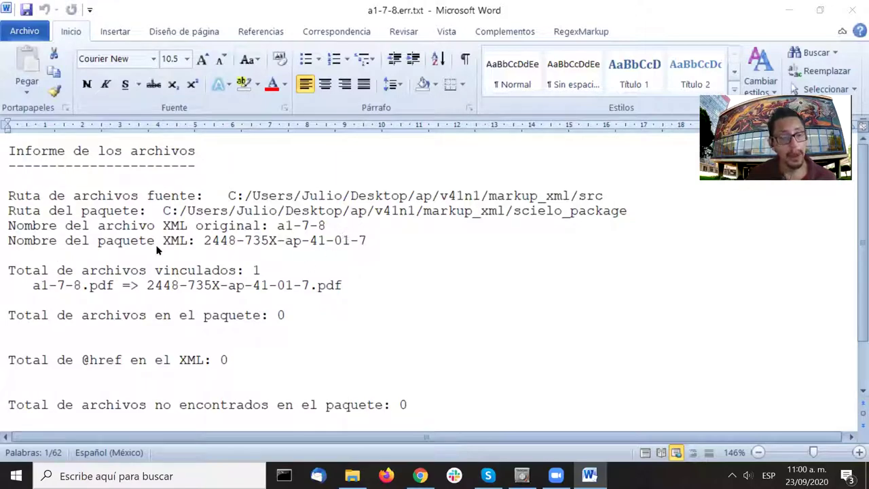
pyautogui.scroll(-2, 158, 193)
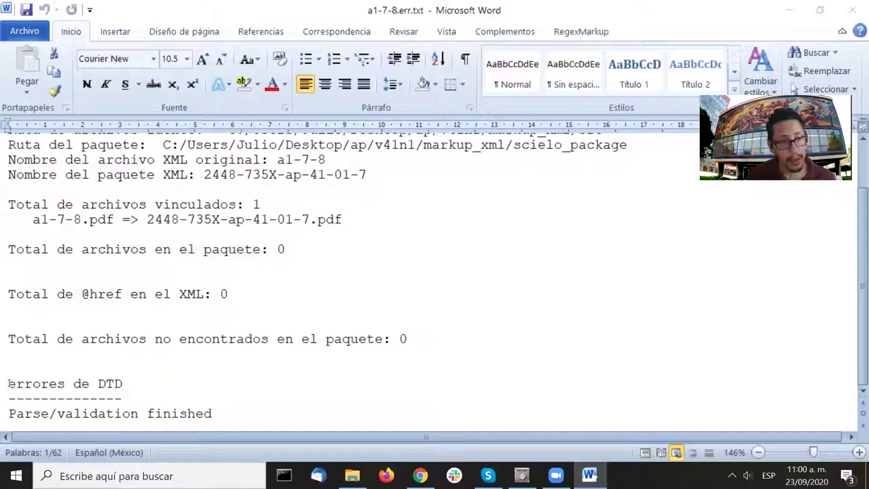
pyautogui.moveTo(6, 384); pyautogui.dragTo(270, 414)
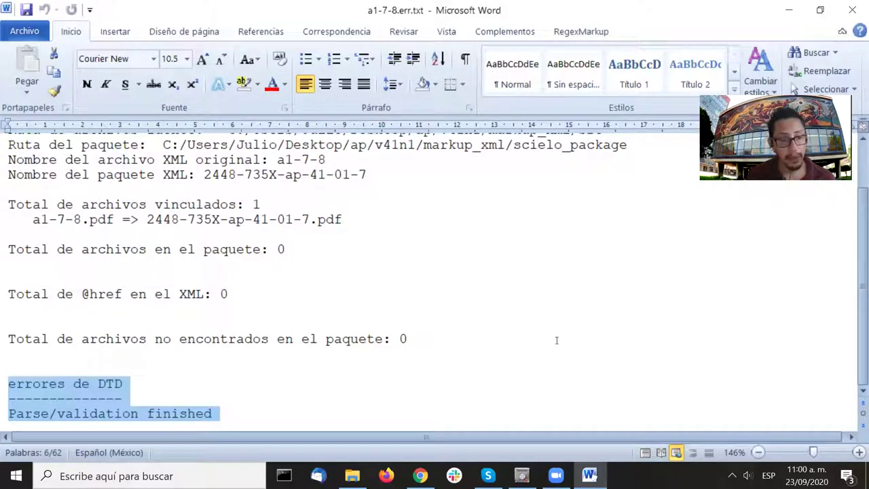
pyautogui.click(492, 351)
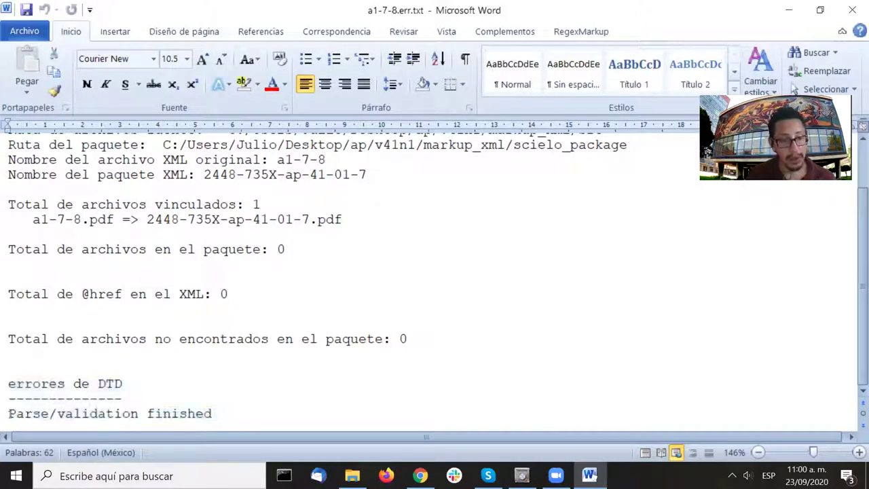
pyautogui.moveTo(10, 413); pyautogui.dragTo(322, 419)
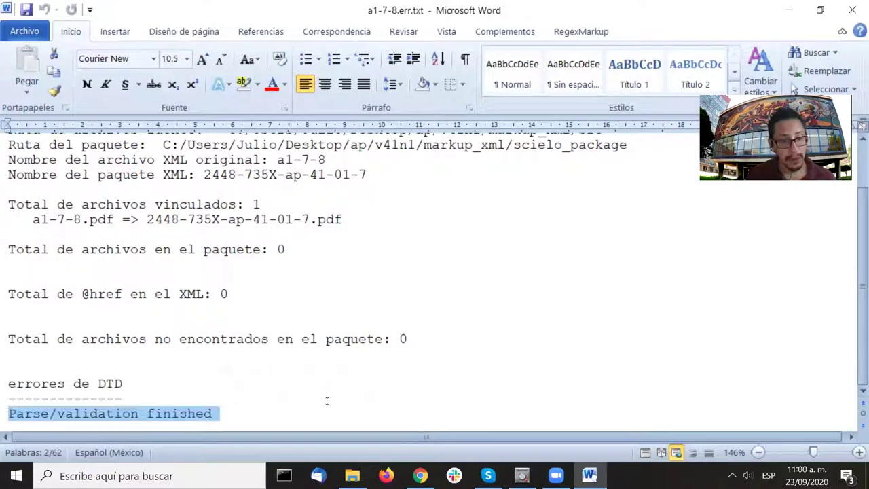
pyautogui.click(465, 324)
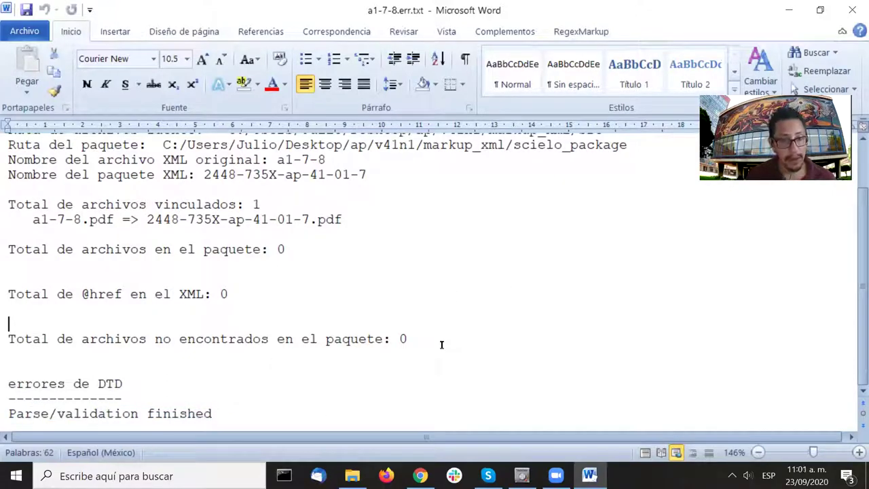
pyautogui.scroll(2, 439, 349)
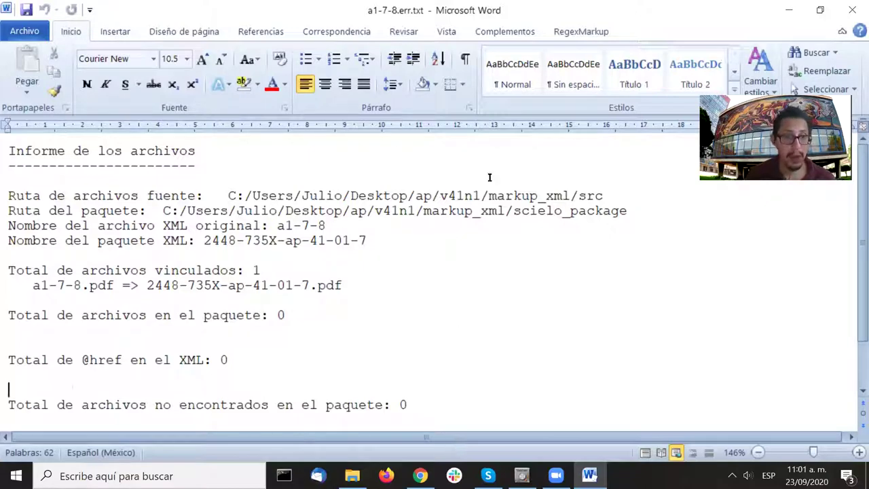
pyautogui.scroll(-2, 504, 171)
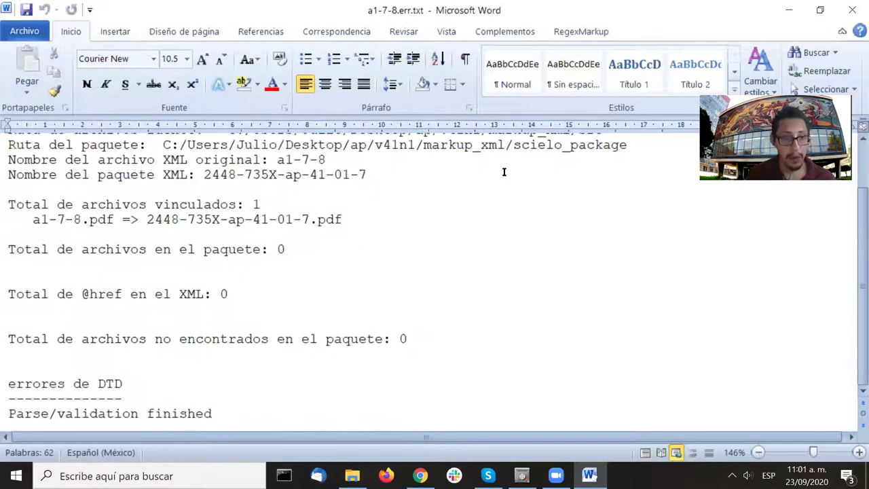
pyautogui.scroll(1, 503, 172)
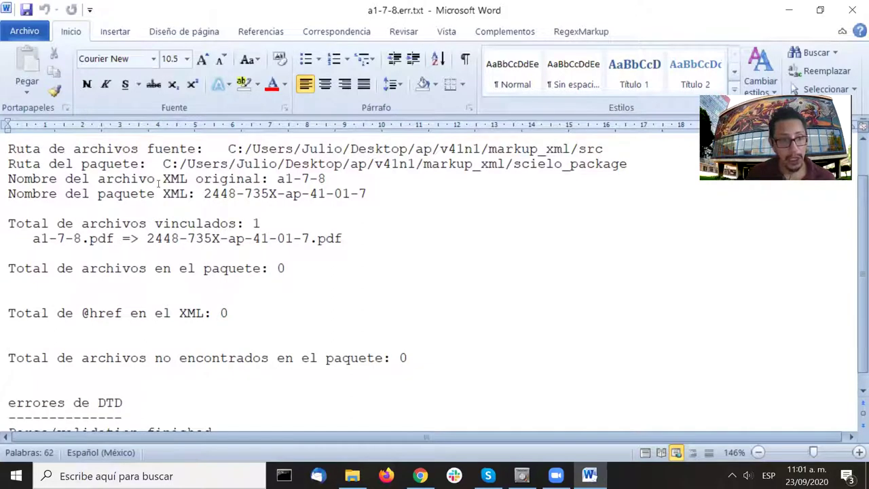
pyautogui.moveTo(8, 179); pyautogui.dragTo(335, 177)
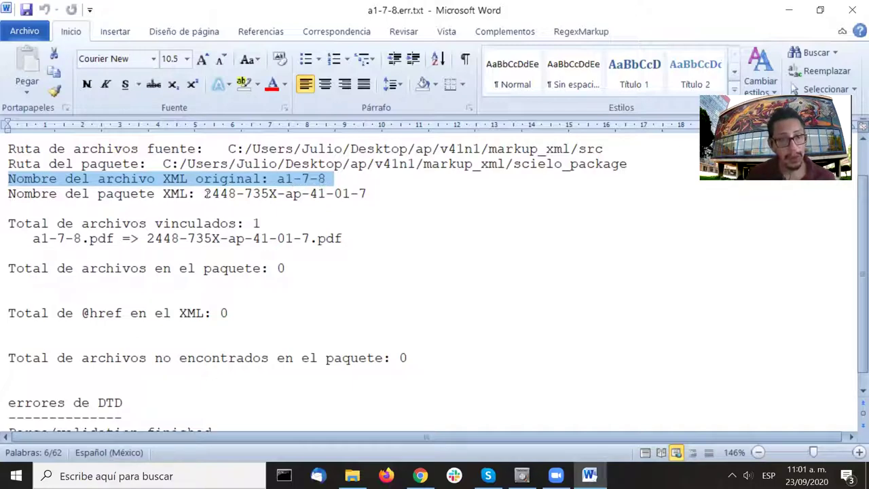
# - Examine the XML package name in the file report segment by segment: ISSN, journal acronym, volume, issue and first page
pyautogui.moveTo(205, 193); pyautogui.dragTo(366, 193)
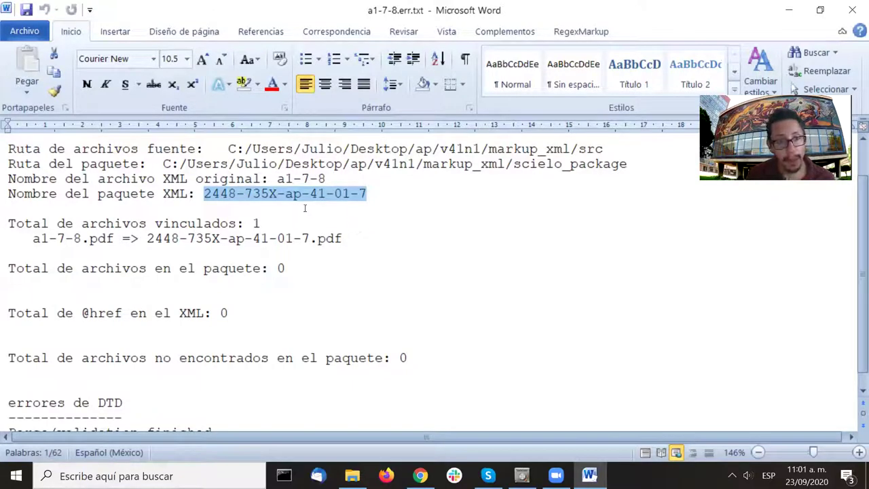
pyautogui.moveTo(204, 193); pyautogui.dragTo(301, 194)
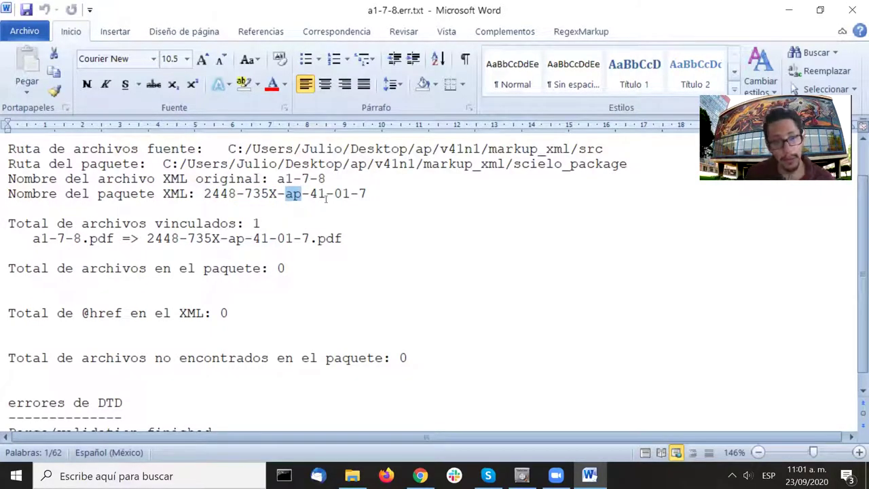
pyautogui.doubleClick(318, 194)
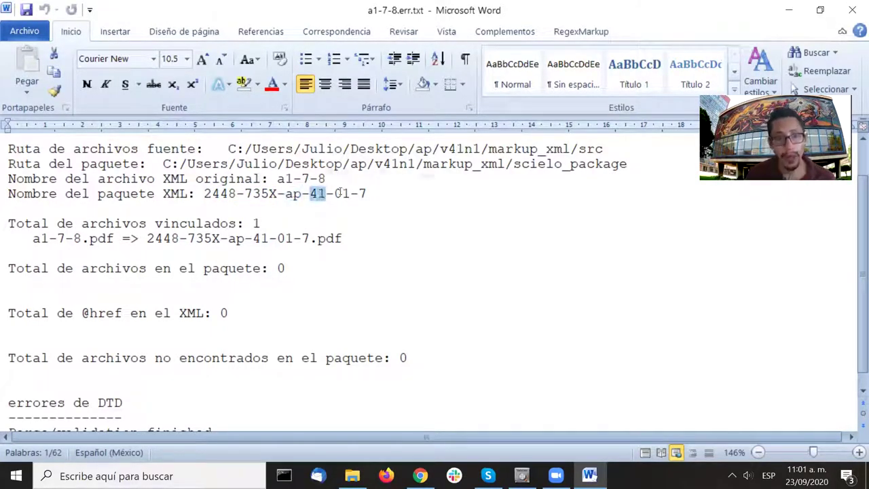
pyautogui.doubleClick(342, 193)
pyautogui.doubleClick(362, 193)
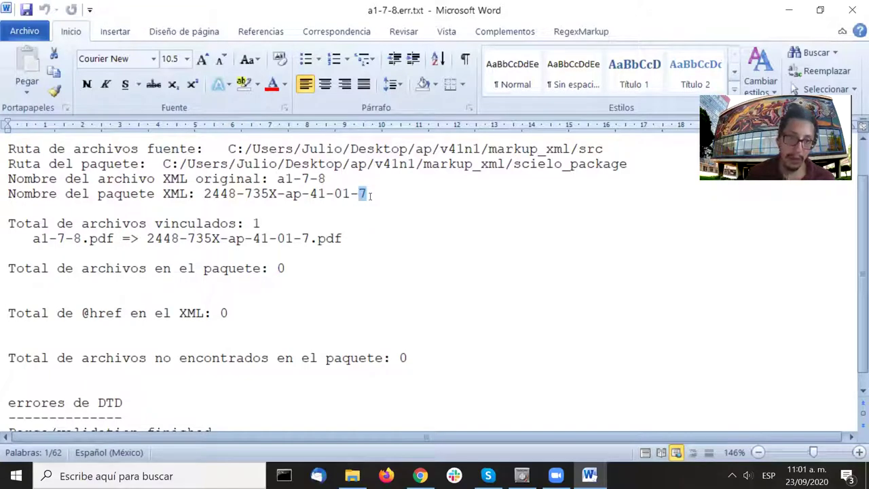
# - Examine the linked files section of the report, including the new name assigned to a1-7-8.pdf
pyautogui.moveTo(49, 223); pyautogui.dragTo(260, 224)
pyautogui.click(253, 223)
pyautogui.doubleClick(256, 224)
pyautogui.moveTo(148, 237); pyautogui.dragTo(352, 241)
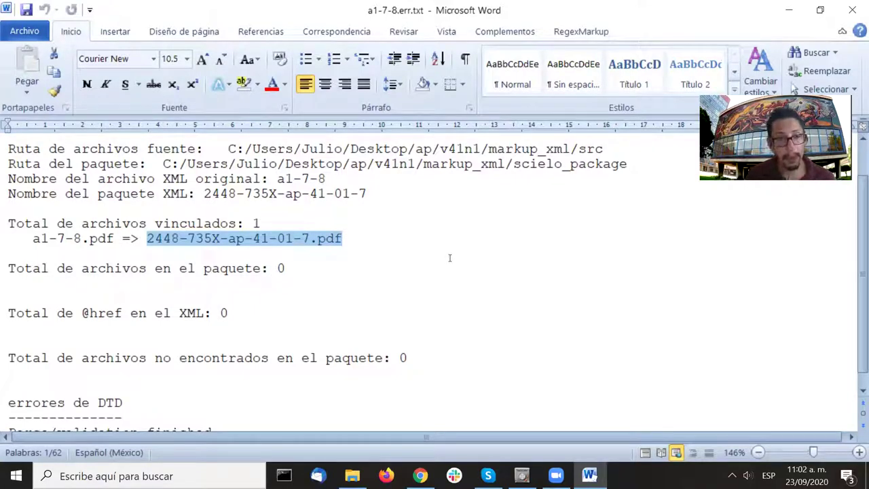
pyautogui.moveTo(148, 239); pyautogui.dragTo(342, 238)
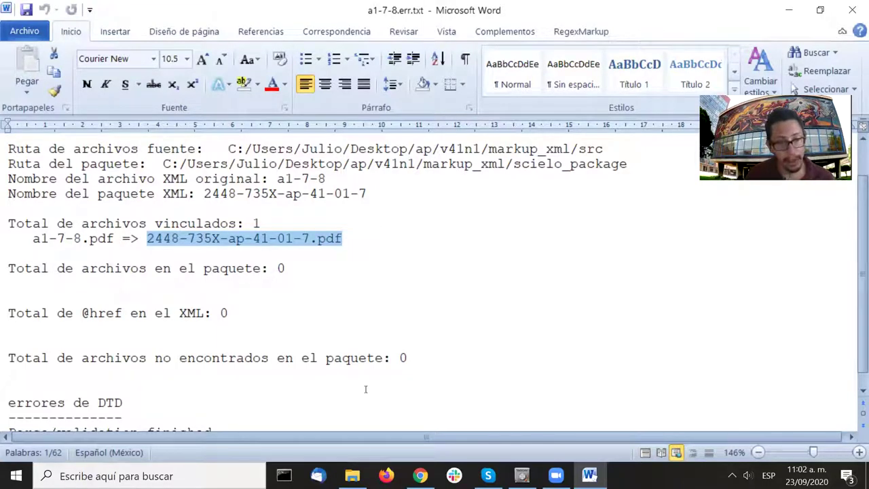
# - Switch to File Explorer, check the renamed files in the scielo_package folder of markup_xml, and minimise the window
pyautogui.click(352, 475)
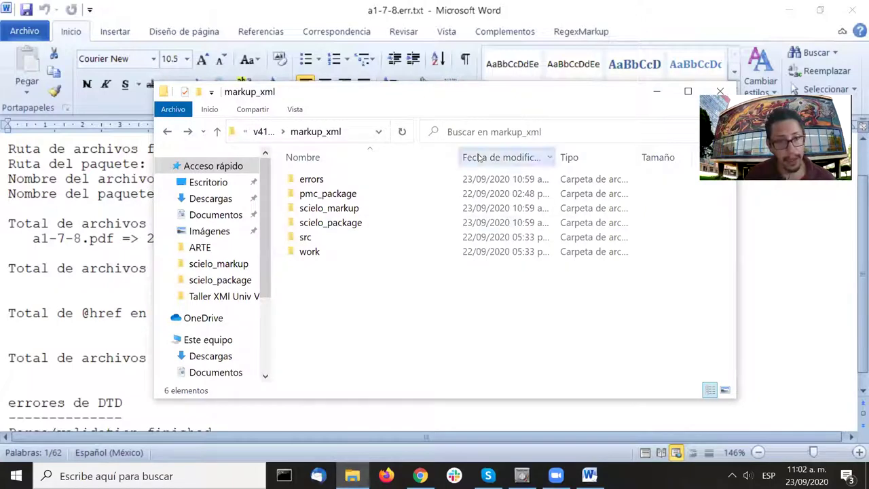
pyautogui.click(367, 227)
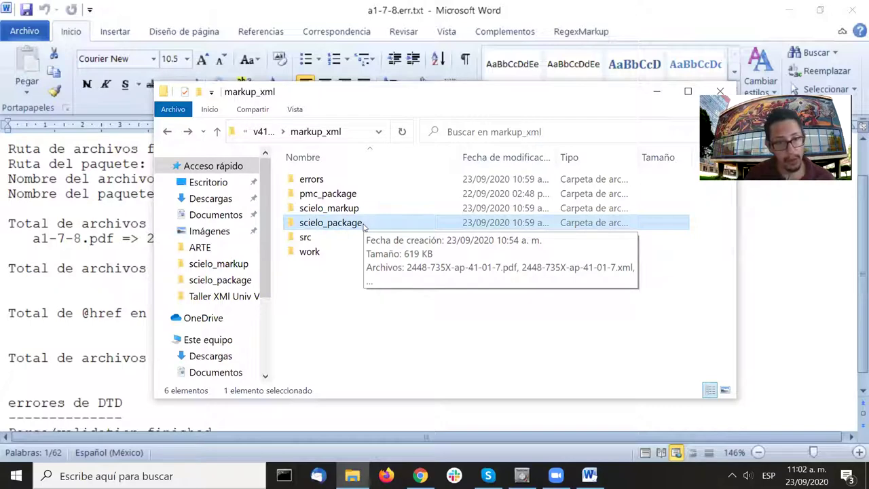
pyautogui.doubleClick(363, 225)
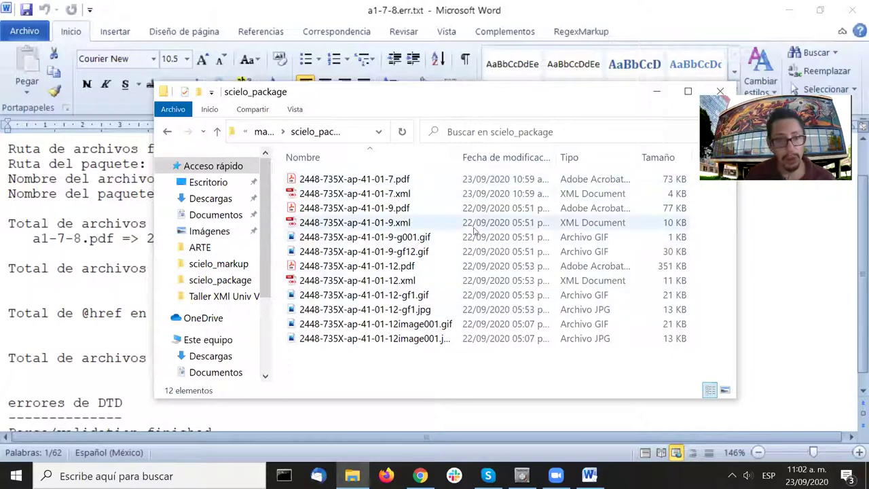
pyautogui.click(657, 93)
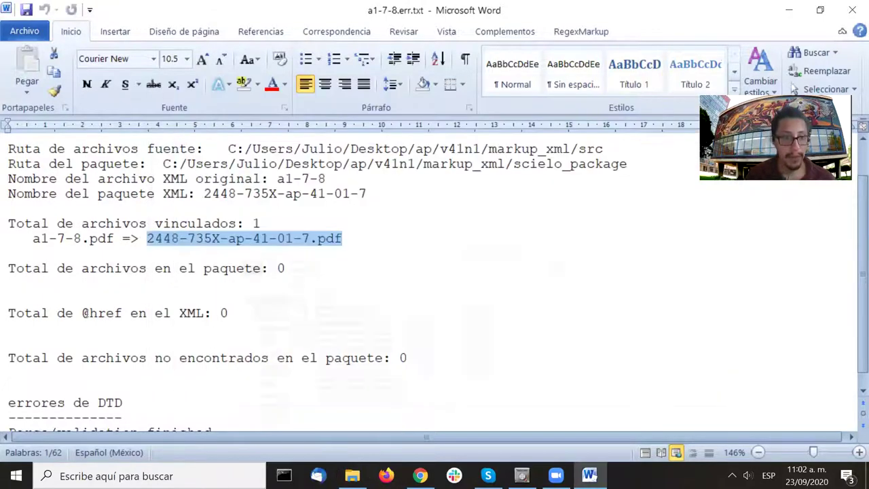
pyautogui.click(307, 279)
pyautogui.scroll(-1, 307, 279)
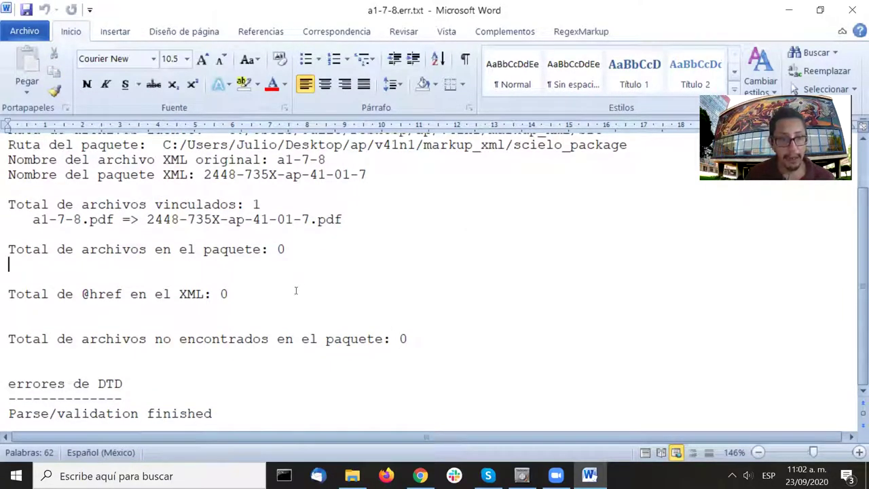
pyautogui.scroll(2, 577, 334)
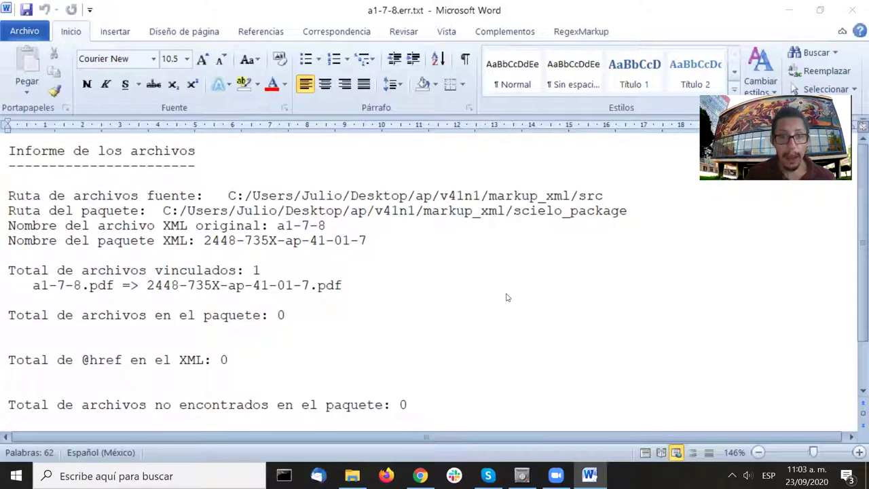
pyautogui.click(473, 99)
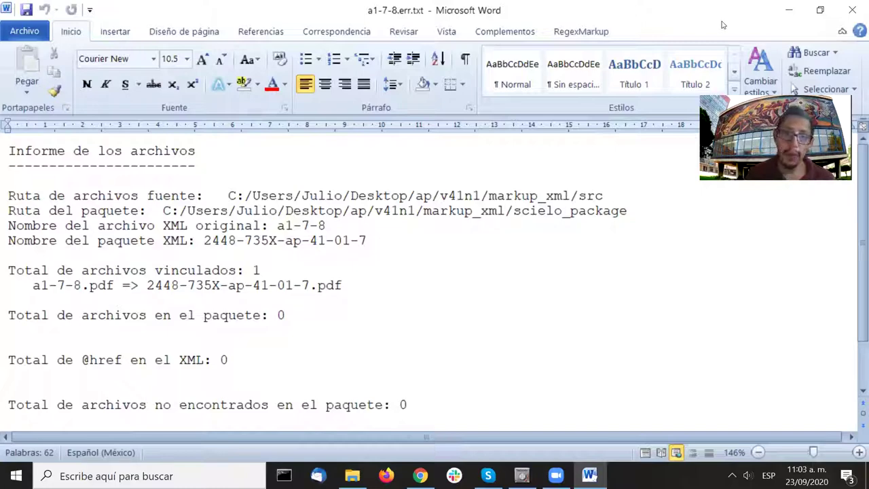
# - Open the Packtools Style Checker report, a1-7-8.rep.html, with the markup add-in
pyautogui.click(493, 35)
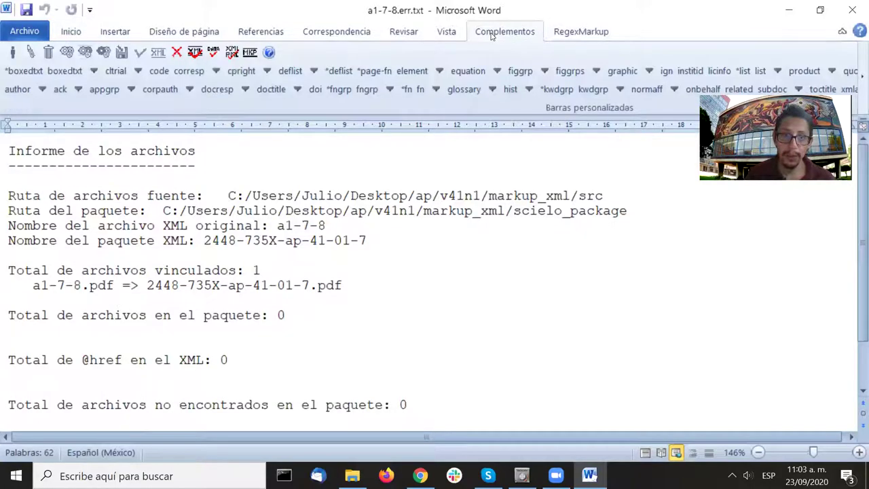
pyautogui.click(195, 57)
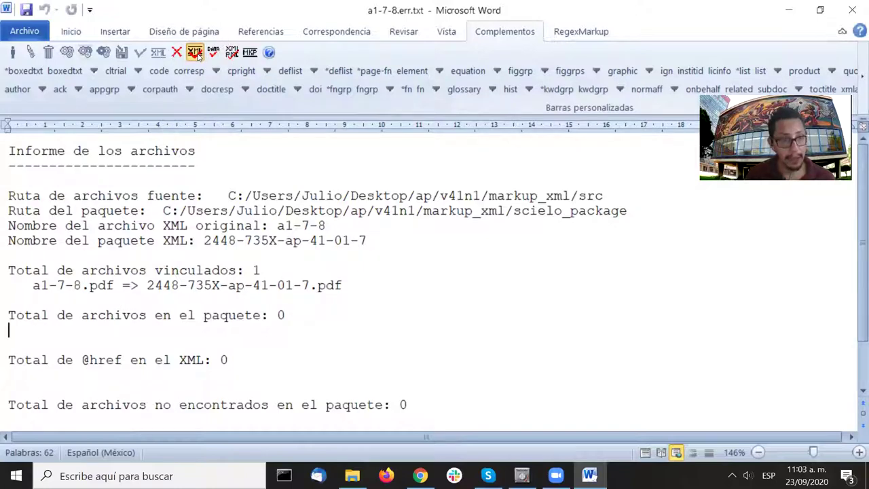
pyautogui.click(196, 56)
pyautogui.click(197, 56)
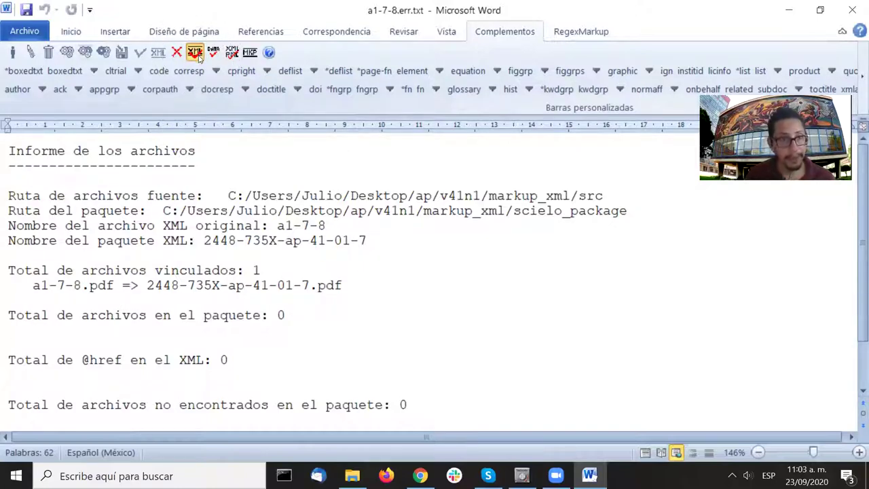
pyautogui.click(198, 57)
pyautogui.click(198, 57)
pyautogui.click(198, 57)
pyautogui.click(198, 57)
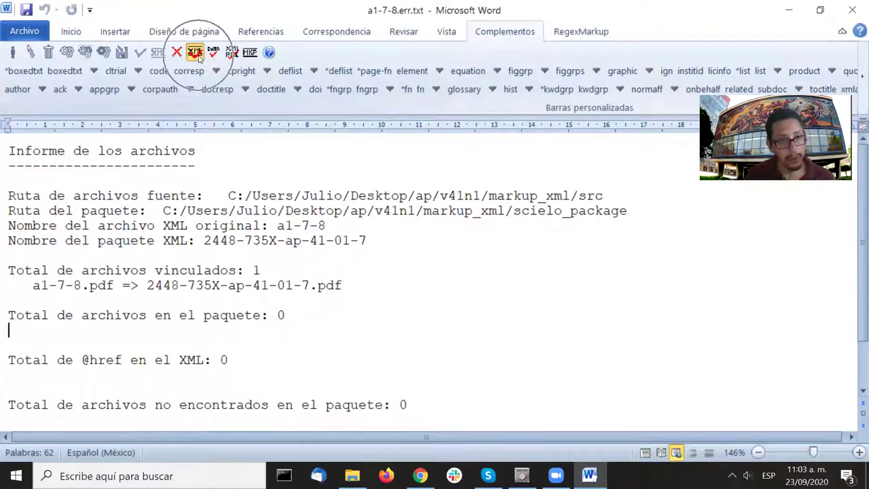
pyautogui.click(199, 57)
pyautogui.click(198, 57)
pyautogui.click(199, 57)
pyautogui.click(199, 57)
pyautogui.click(198, 57)
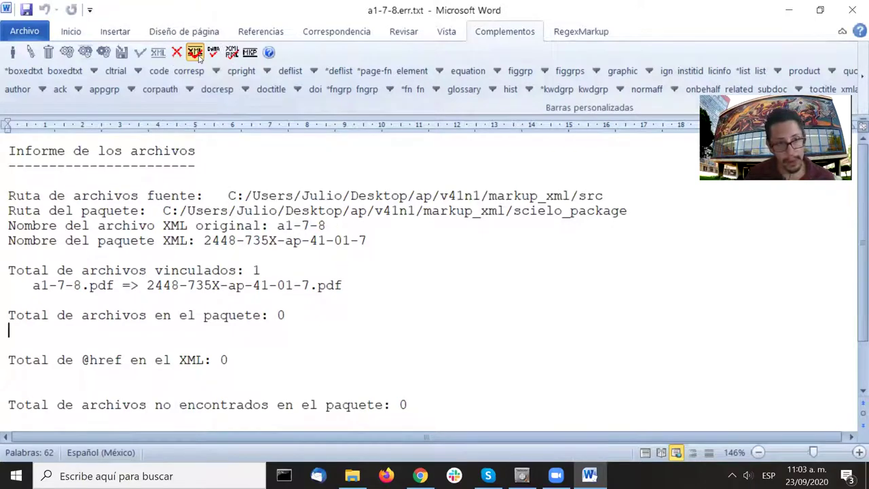
pyautogui.click(198, 57)
pyautogui.click(199, 57)
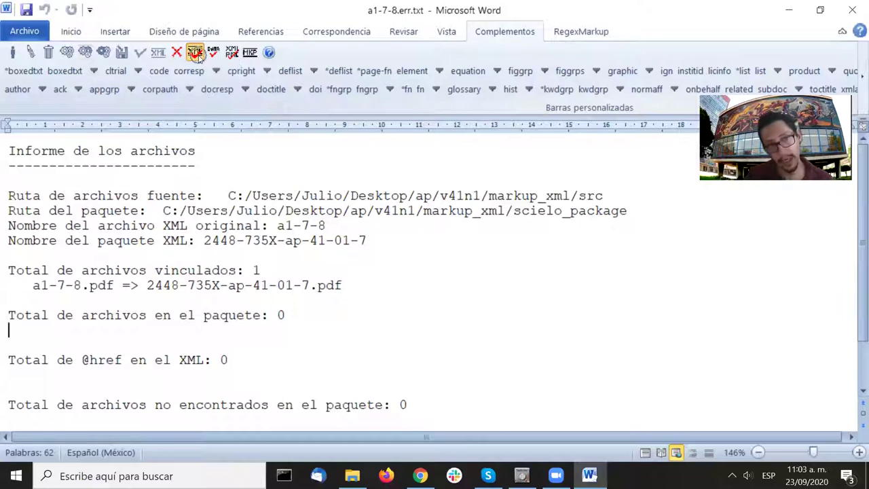
pyautogui.click(195, 55)
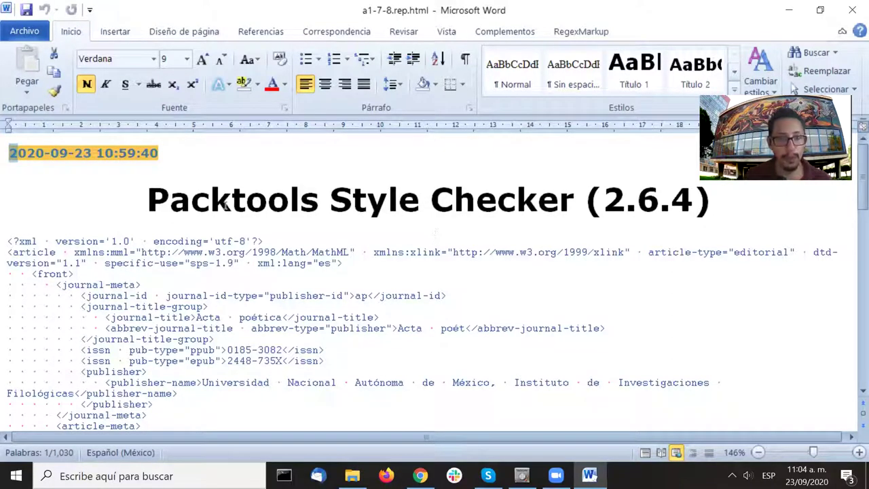
# - Examine the Style Checker report from its title through the article's XML front matter and body for flagged style errors
pyautogui.moveTo(331, 196); pyautogui.dragTo(576, 210)
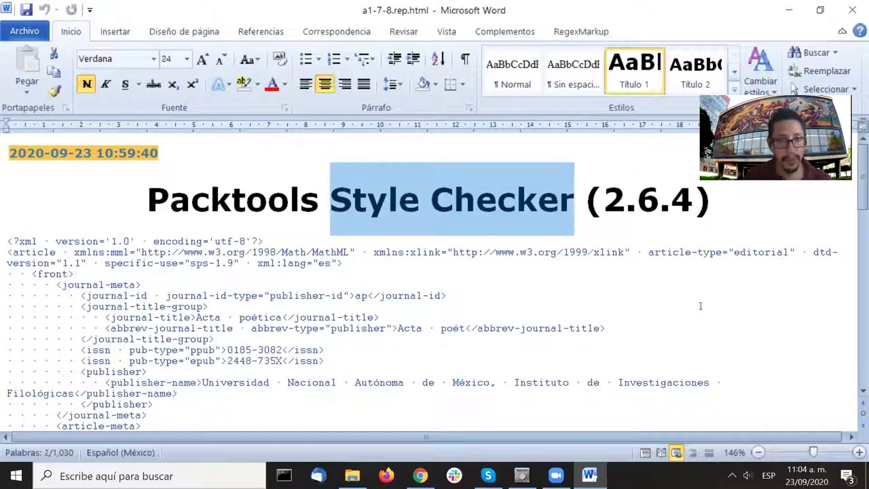
pyautogui.click(267, 204)
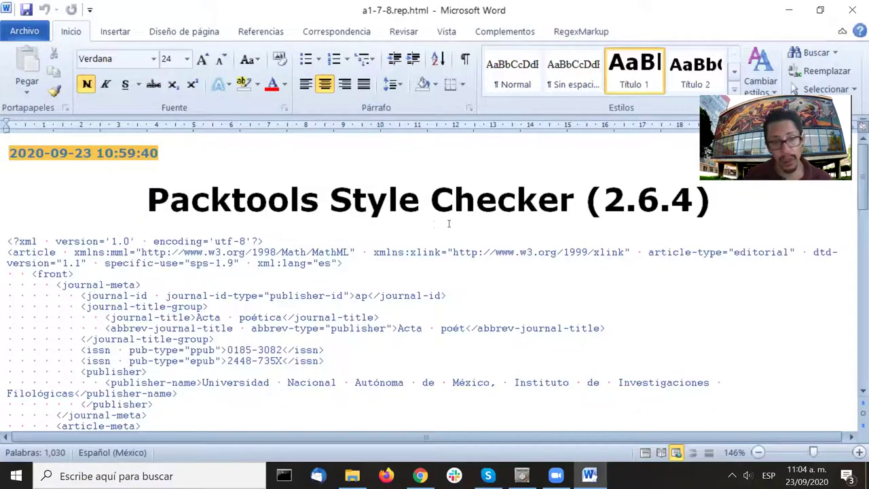
pyautogui.scroll(-20, 450, 226)
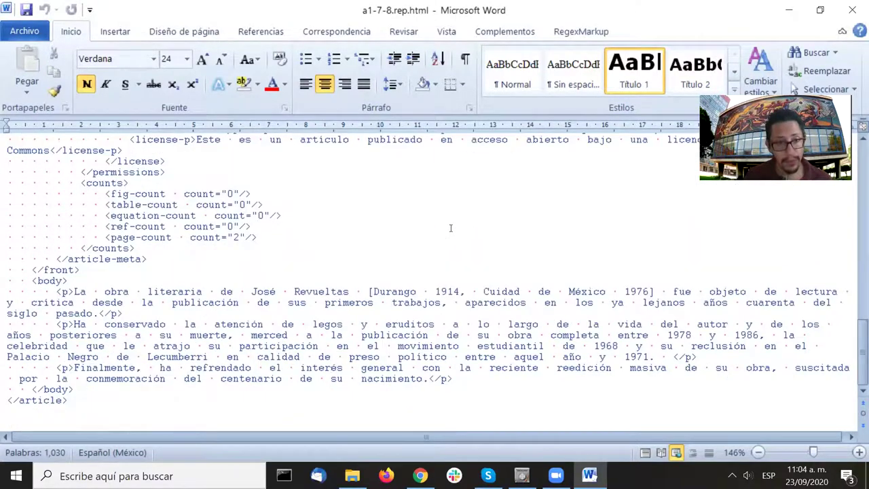
pyautogui.scroll(20, 450, 228)
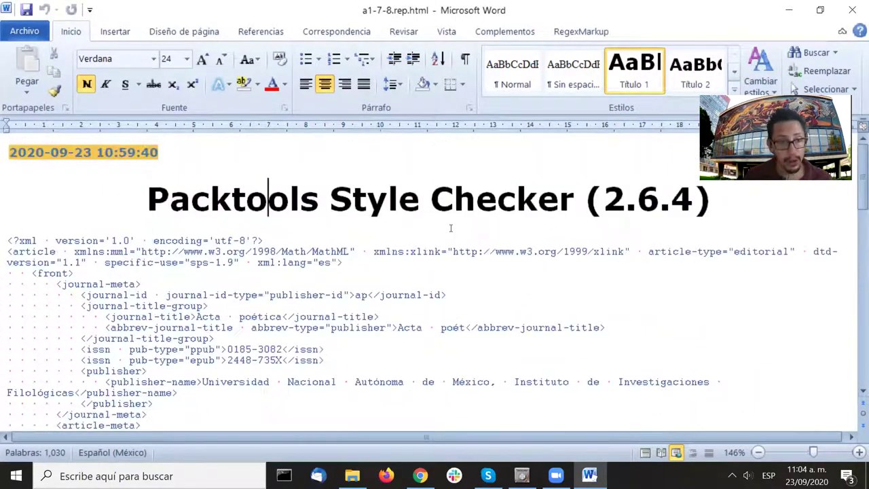
pyautogui.scroll(-20, 450, 228)
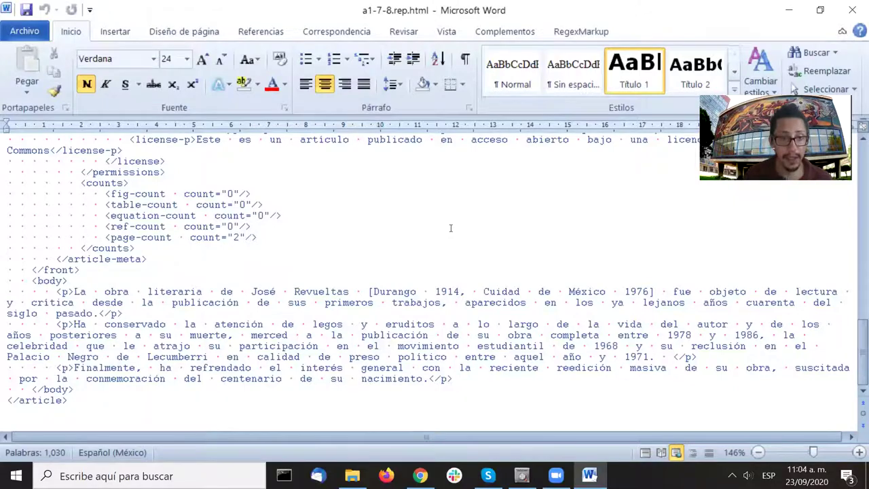
pyautogui.scroll(20, 449, 228)
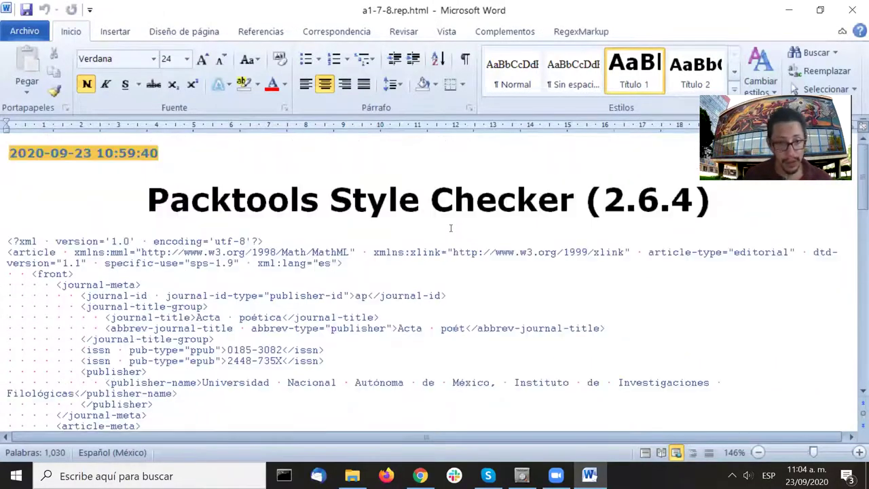
pyautogui.scroll(-20, 450, 228)
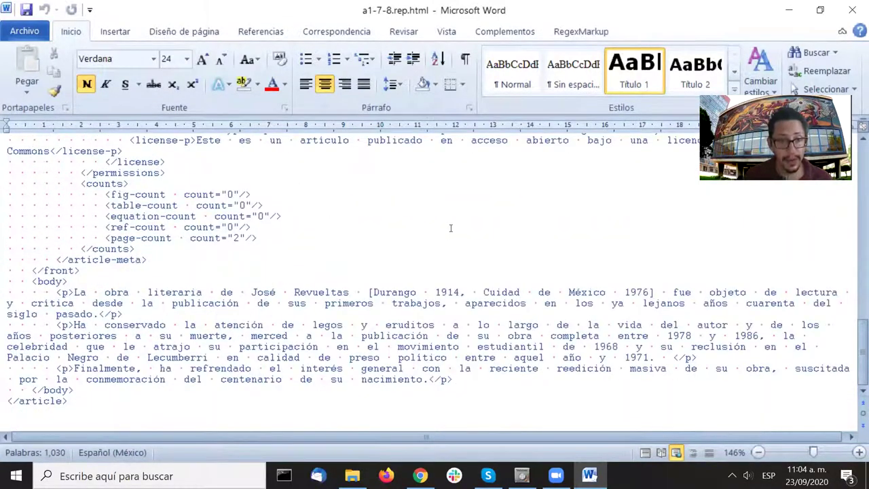
pyautogui.scroll(5, 450, 228)
pyautogui.scroll(-5, 450, 228)
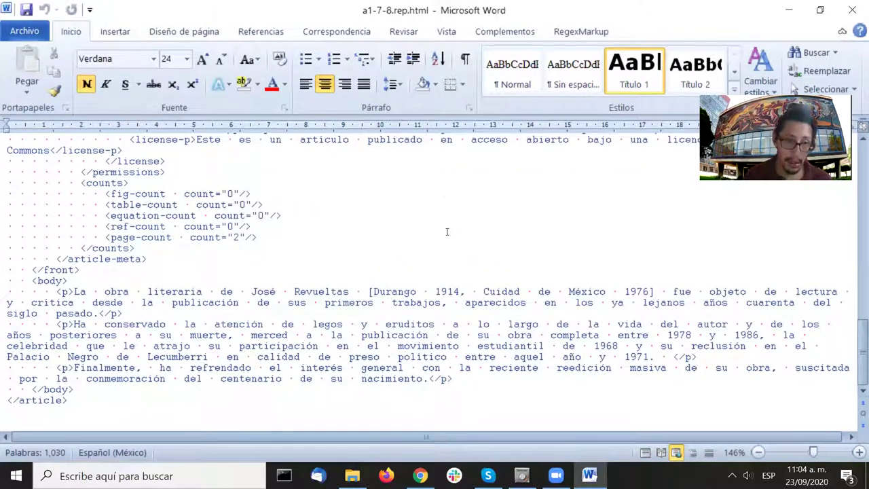
pyautogui.scroll(2, 447, 231)
pyautogui.scroll(2, 446, 231)
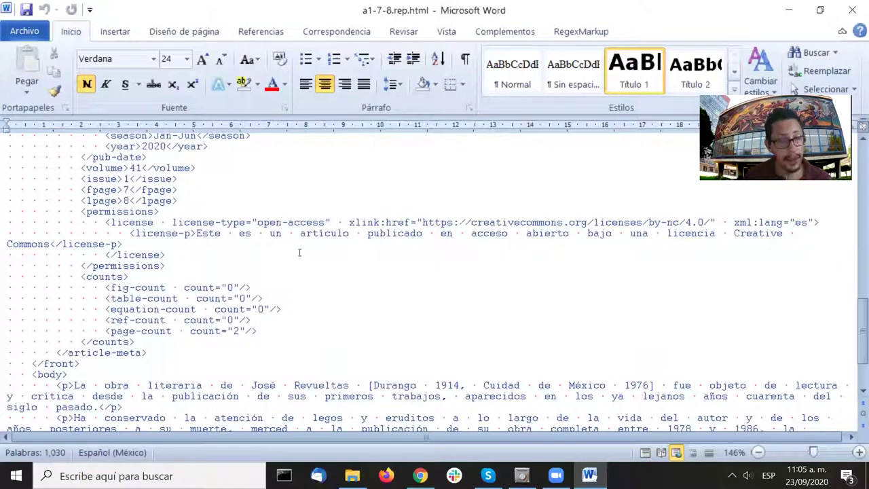
pyautogui.scroll(15, 299, 258)
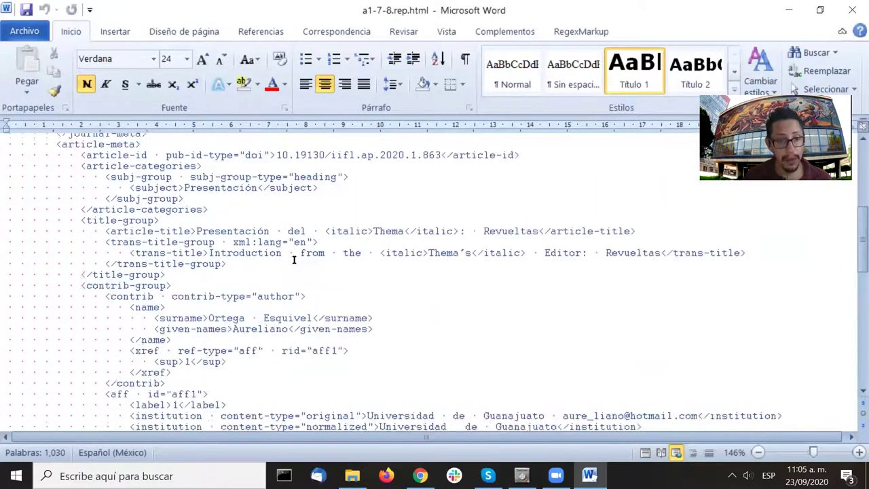
pyautogui.click(268, 199)
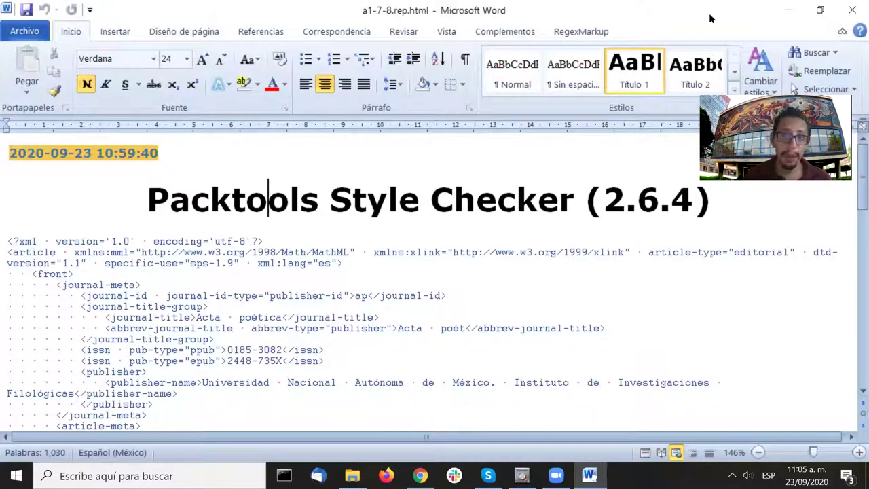
# - Open the data quality control report, a1-7-8.contents.html, with the markup add-in and examine its heading
pyautogui.click(504, 31)
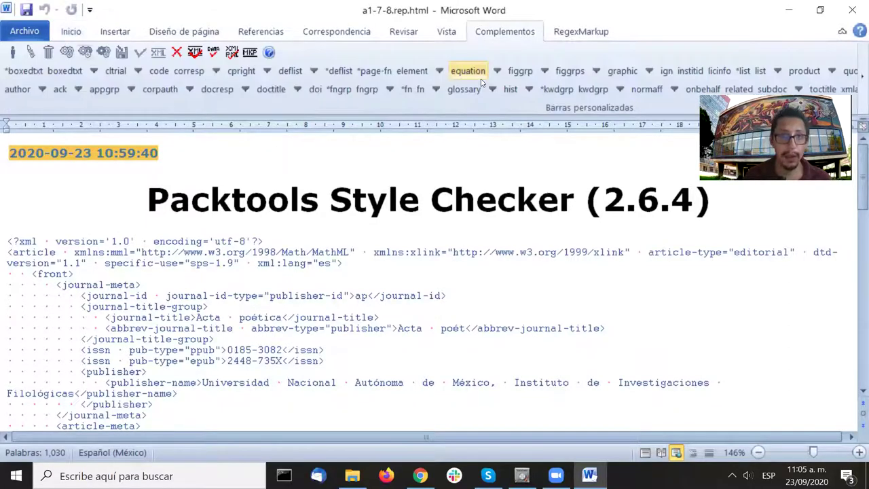
pyautogui.click(214, 58)
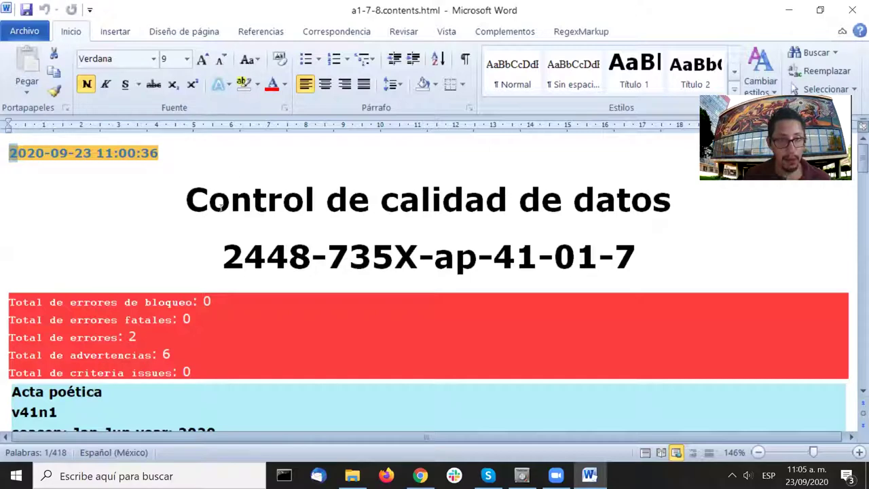
pyautogui.moveTo(186, 198); pyautogui.dragTo(668, 209)
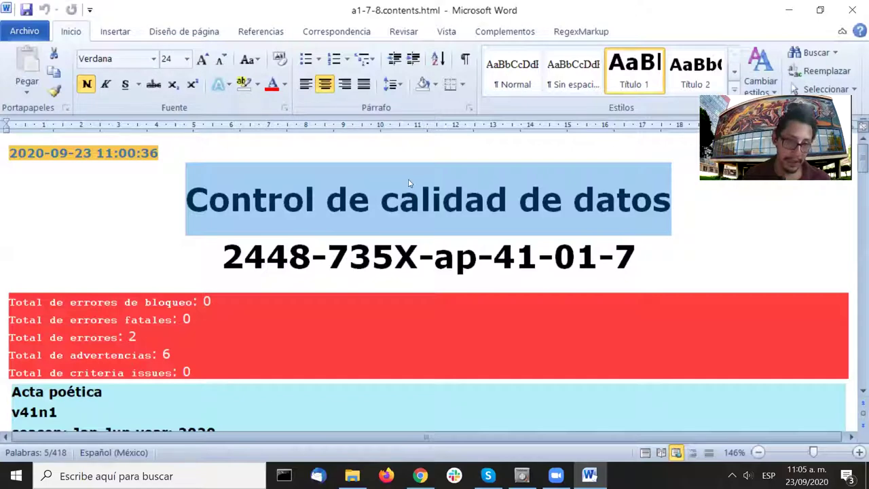
pyautogui.click(408, 184)
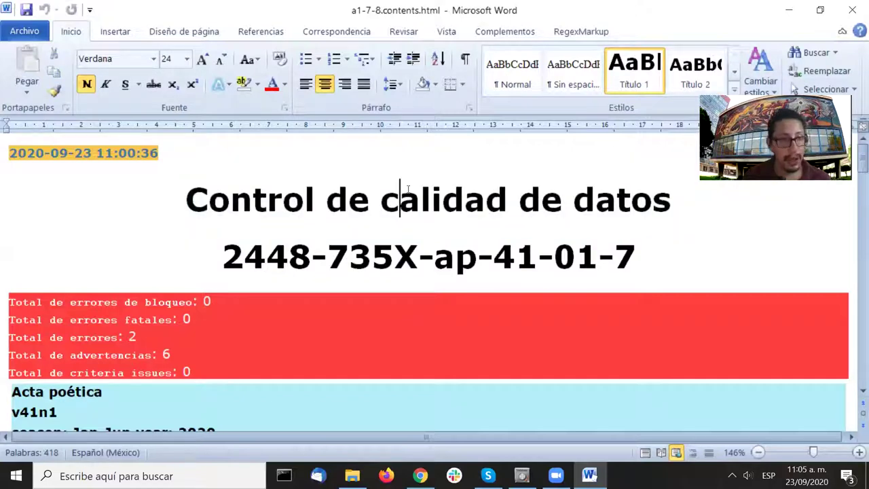
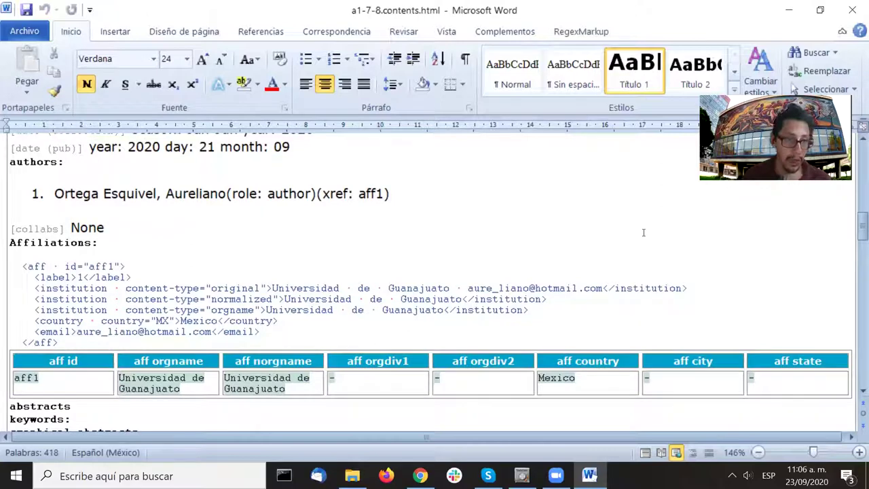
# - Examine the report's authors and affiliations sections, highlighting the institution in the aff orgname column
pyautogui.scroll(2, 643, 232)
pyautogui.scroll(-2, 640, 235)
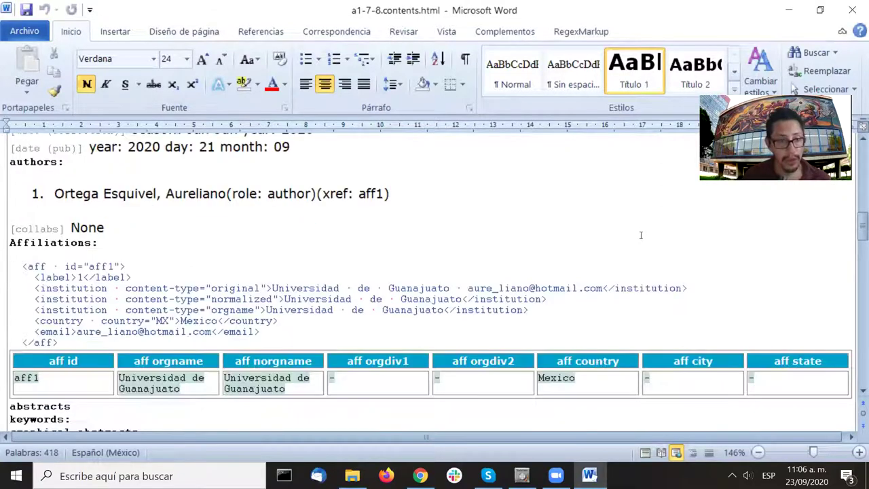
pyautogui.scroll(-2, 640, 235)
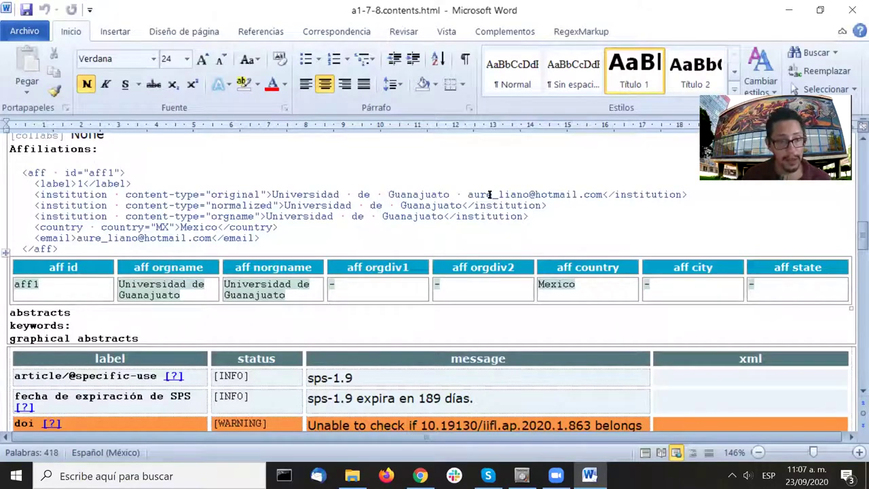
pyautogui.scroll(-1, 477, 201)
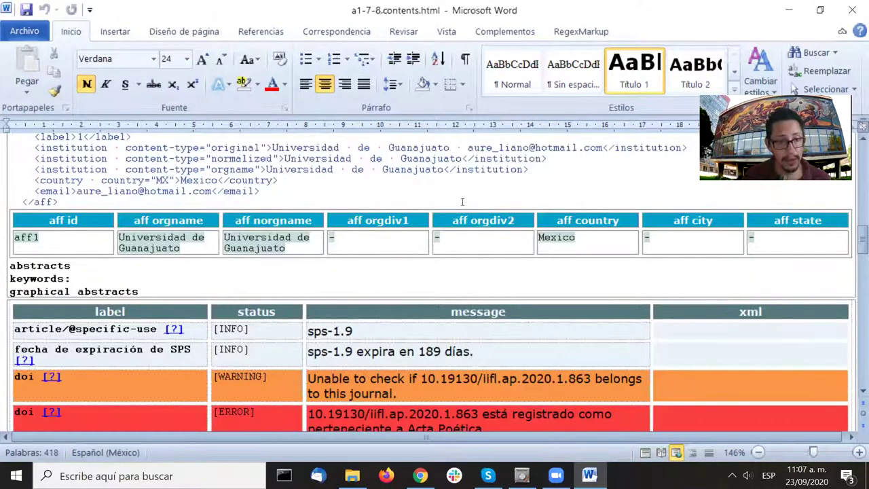
pyautogui.tripleClick(180, 248)
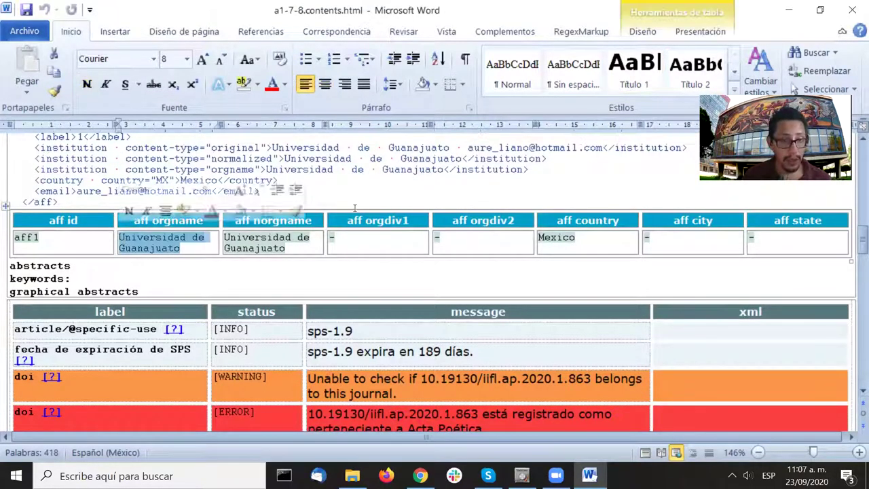
pyautogui.click(482, 180)
# - Examine the report's DOI messages, highlighting both error messages, the DOI in the warning and its word "journal"
pyautogui.scroll(-3, 481, 190)
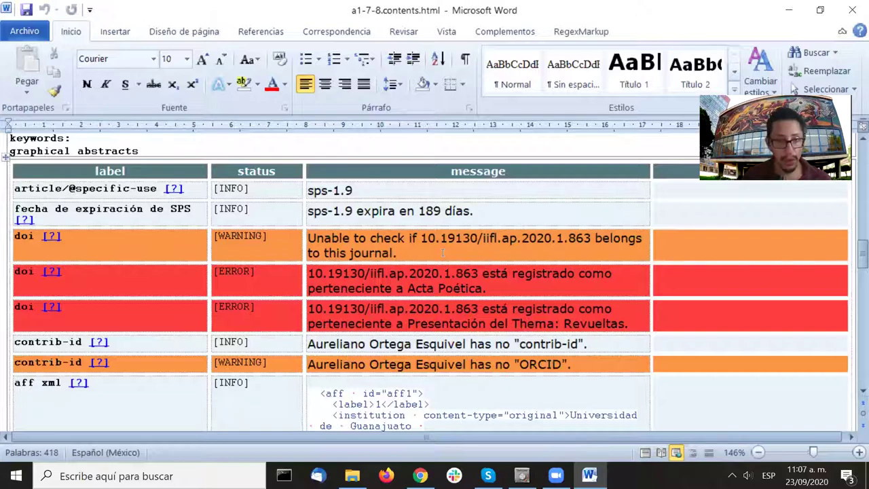
pyautogui.scroll(-1, 442, 252)
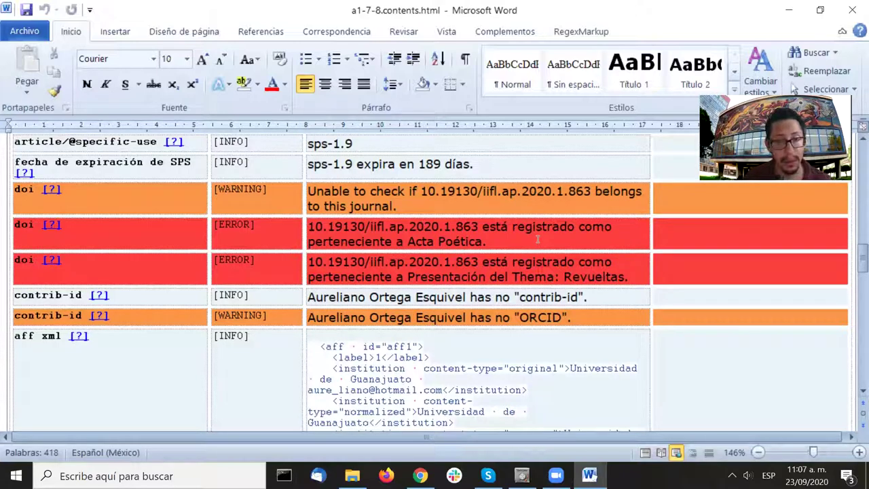
pyautogui.moveTo(637, 280); pyautogui.dragTo(327, 226)
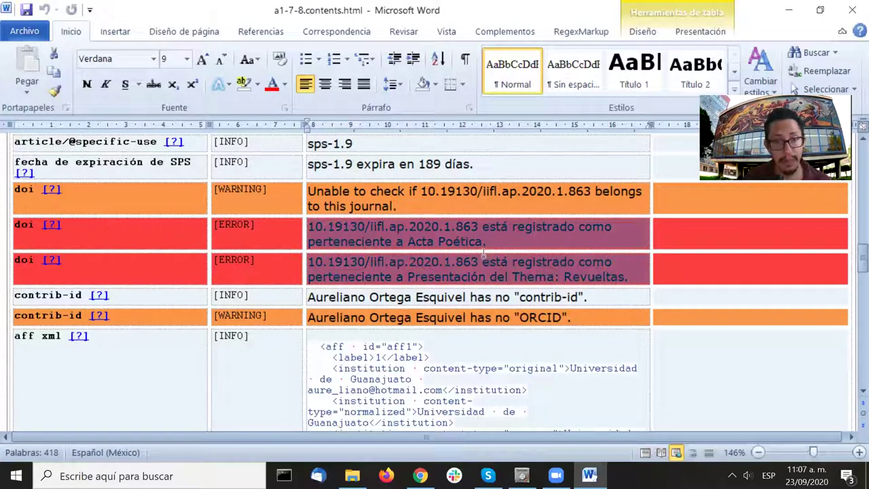
pyautogui.moveTo(377, 207)
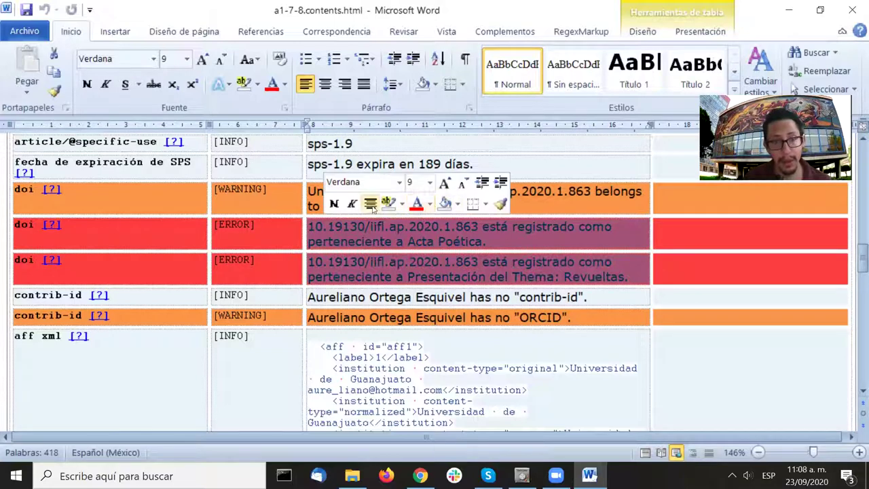
pyautogui.click(500, 203)
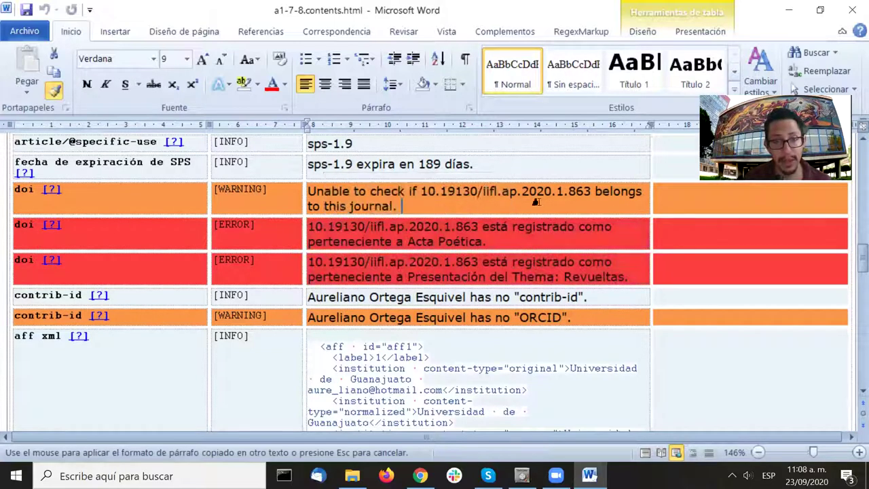
pyautogui.click(536, 201)
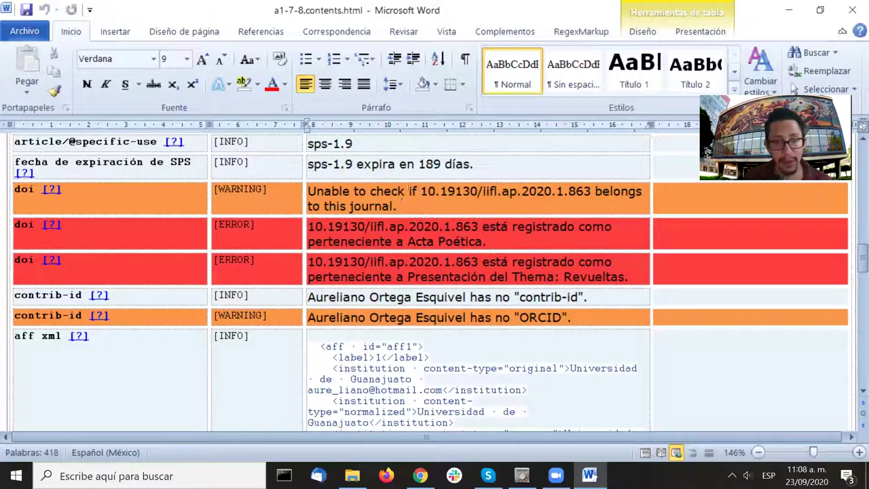
pyautogui.moveTo(419, 191); pyautogui.dragTo(581, 194)
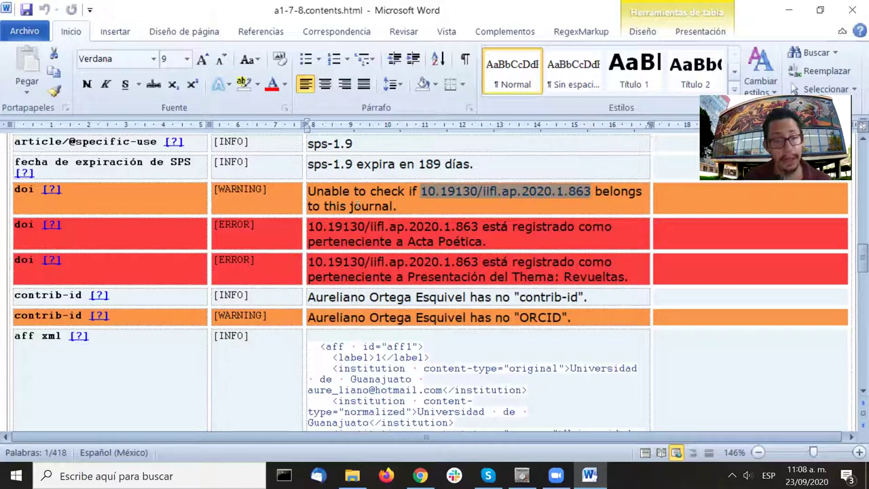
pyautogui.doubleClick(359, 206)
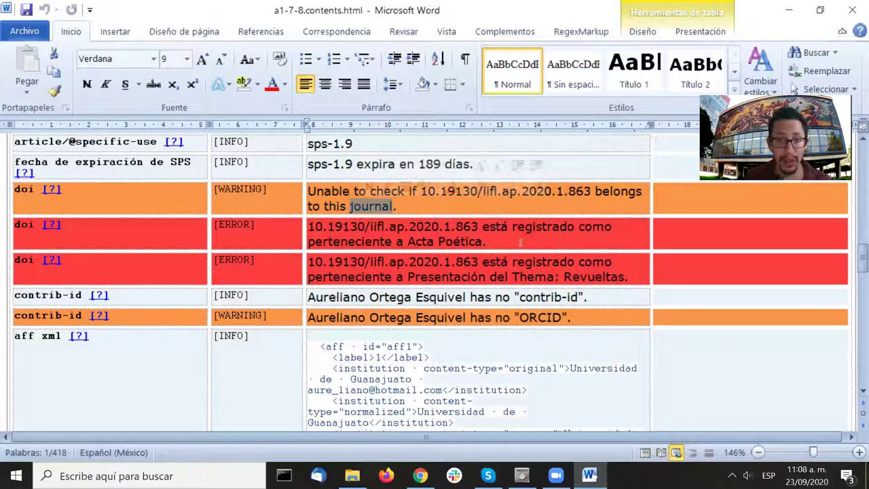
# - Check the DOI and the journal title Acta Poética in the first DOI error against the article data above the table
pyautogui.doubleClick(322, 227)
pyautogui.moveTo(322, 227); pyautogui.dragTo(478, 227)
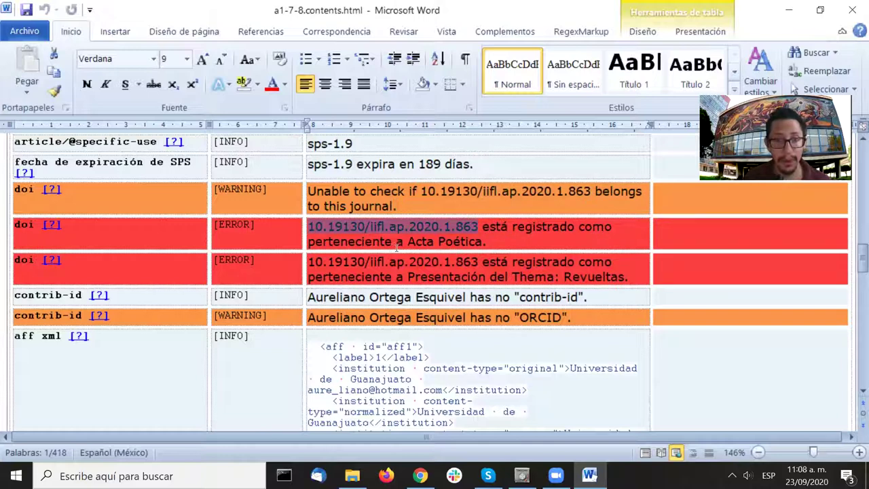
pyautogui.moveTo(409, 242); pyautogui.dragTo(482, 246)
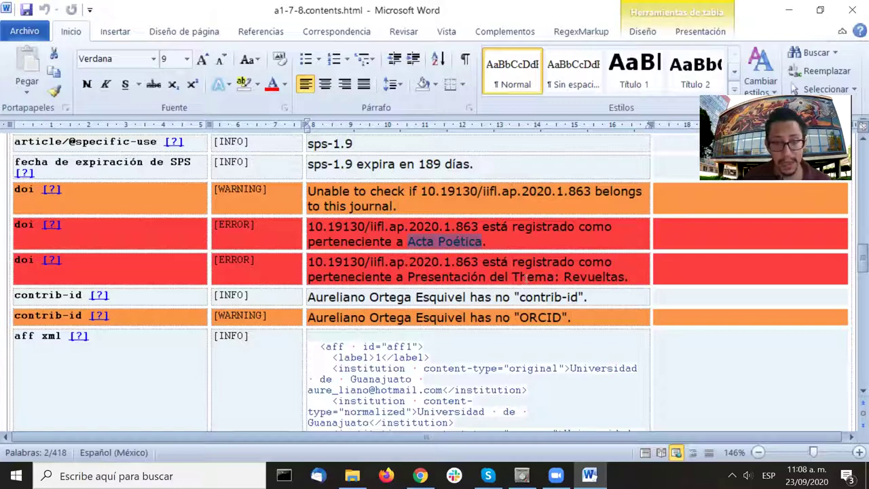
pyautogui.scroll(12, 584, 285)
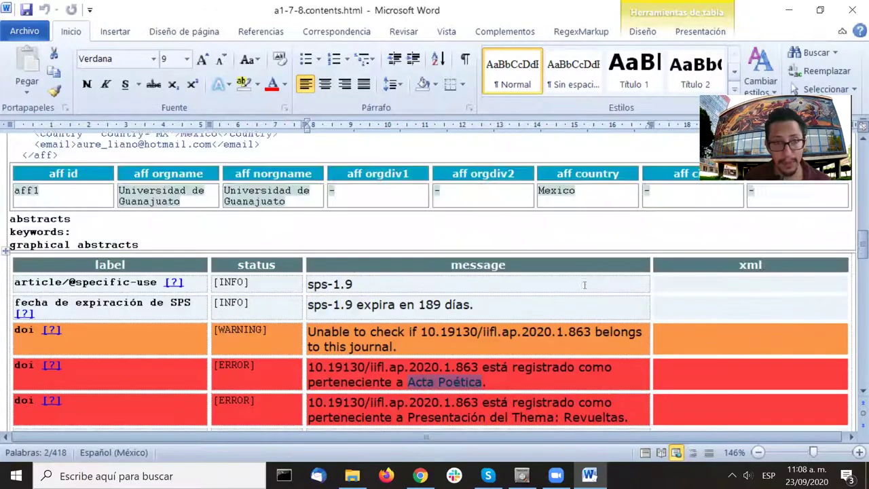
pyautogui.scroll(-6, 584, 285)
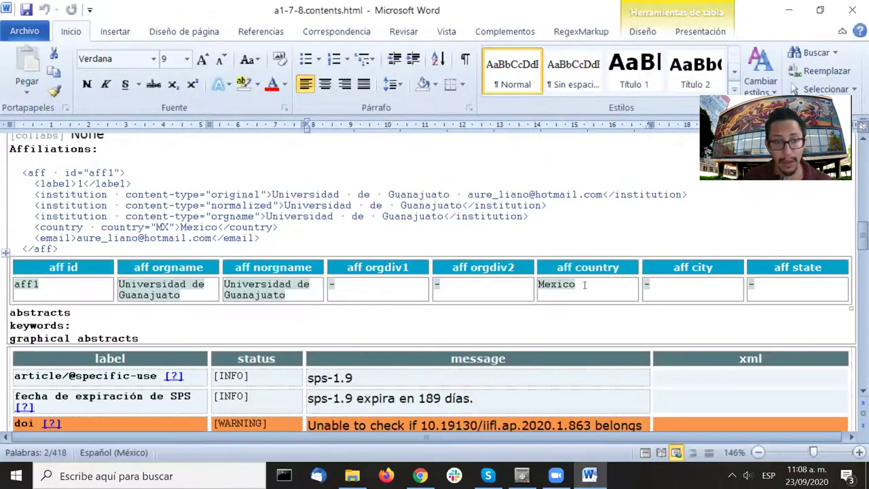
pyautogui.scroll(9, 585, 285)
pyautogui.scroll(-9, 584, 285)
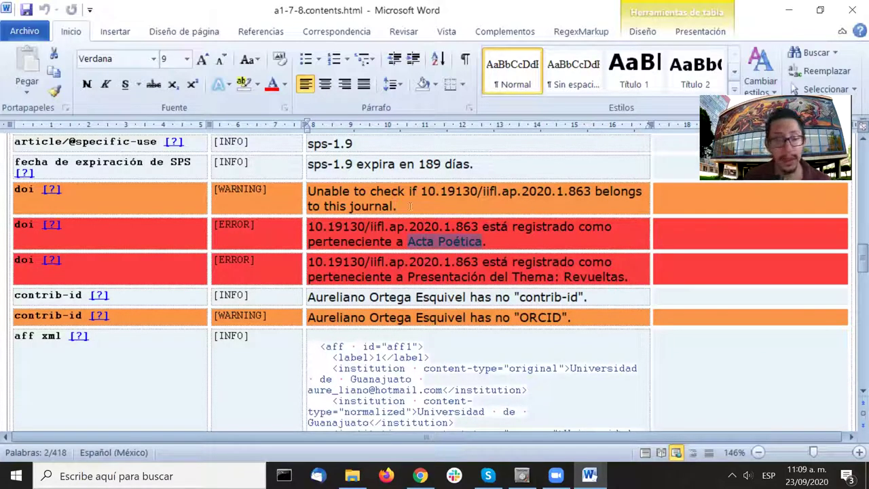
# - Highlight the DOI prefix 10.19130 and the journal title in the first DOI error
pyautogui.moveTo(309, 226); pyautogui.dragTo(358, 229)
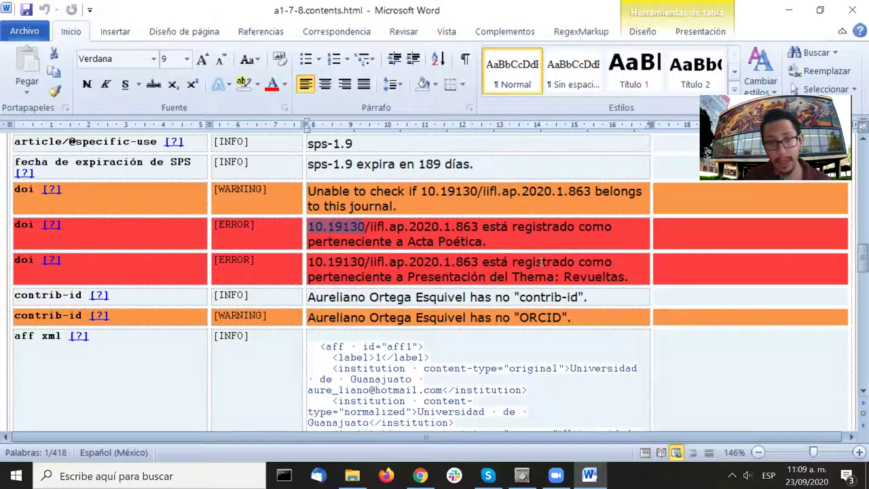
pyautogui.scroll(-2, 505, 266)
pyautogui.scroll(2, 505, 266)
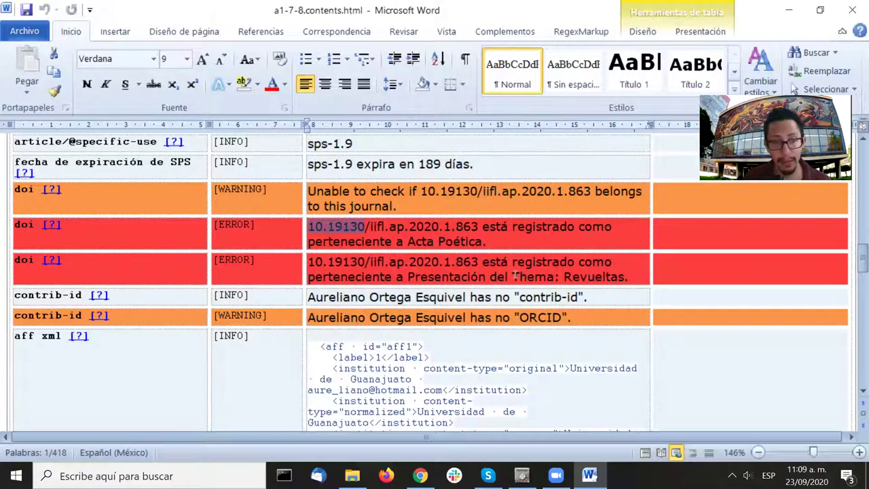
pyautogui.moveTo(406, 241); pyautogui.dragTo(465, 248)
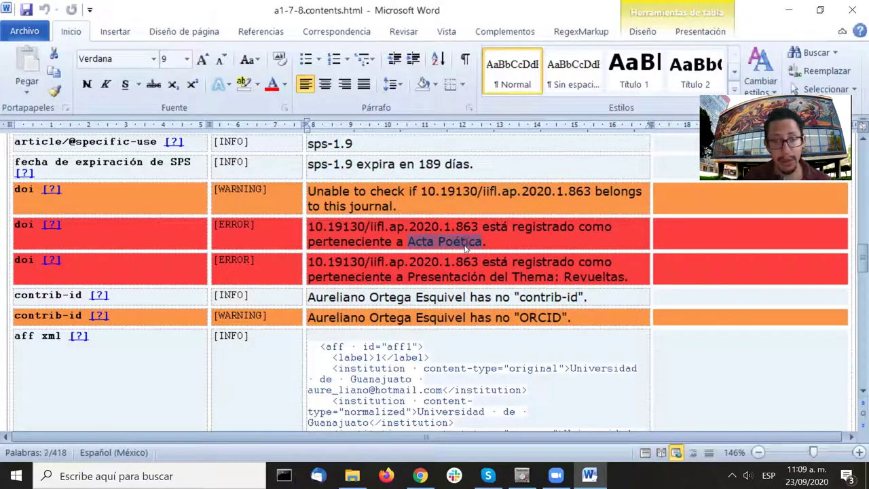
# - Highlight the title Presentación del Thema: Revueltas in the second DOI error and copy that message's DOI
pyautogui.moveTo(406, 276); pyautogui.dragTo(624, 276)
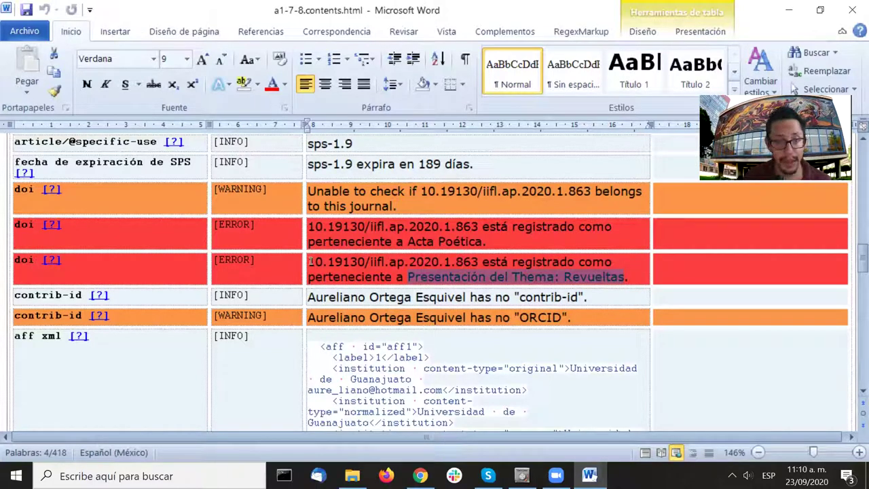
pyautogui.moveTo(309, 262); pyautogui.dragTo(478, 263)
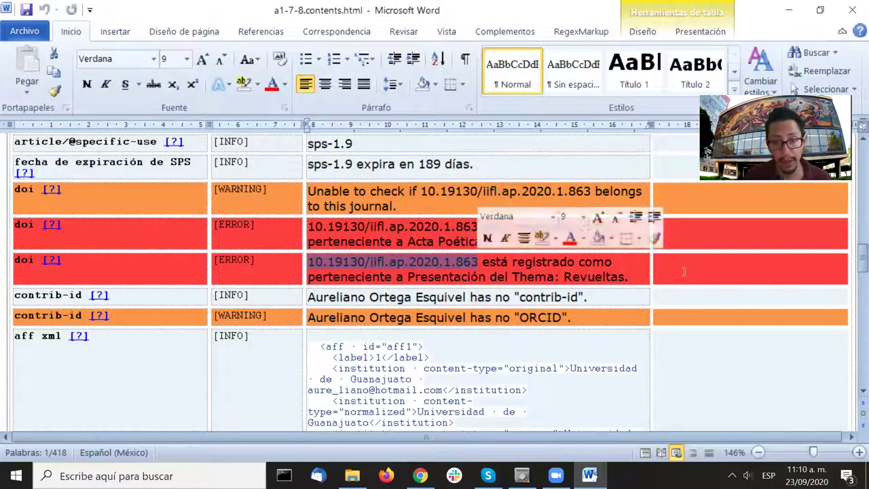
pyautogui.hotkey('ctrl', 'c')
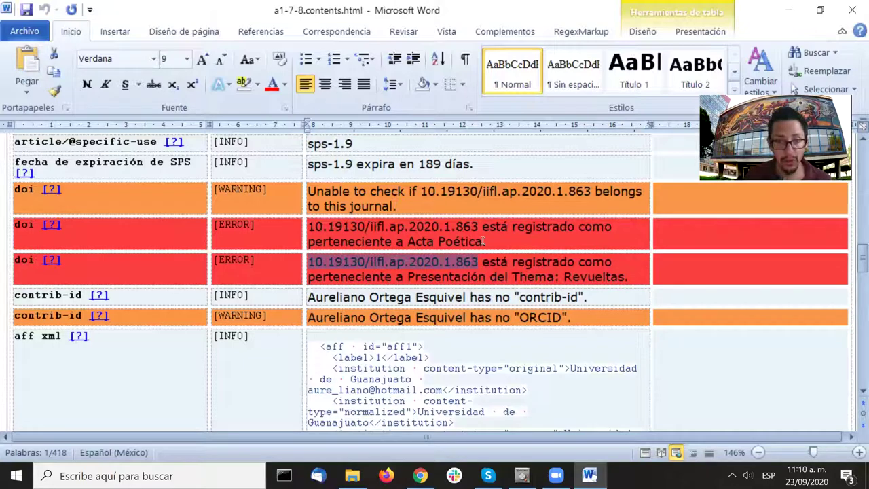
pyautogui.click(554, 234)
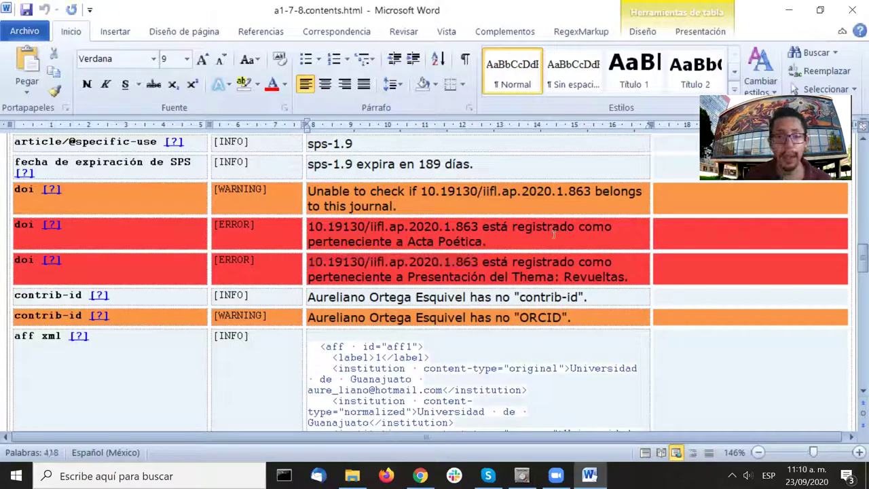
# - Review the author's contrib-id messages, highlighting the word ORCID in the warning
pyautogui.scroll(-1, 554, 234)
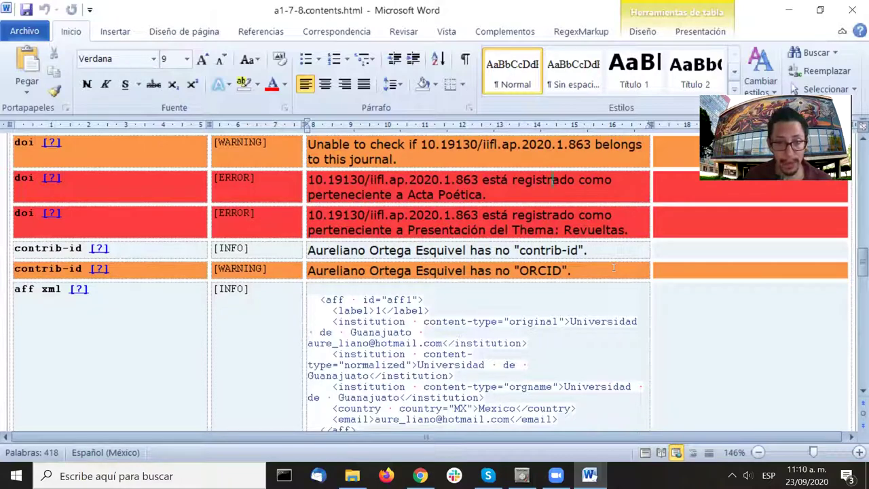
pyautogui.scroll(-1, 612, 267)
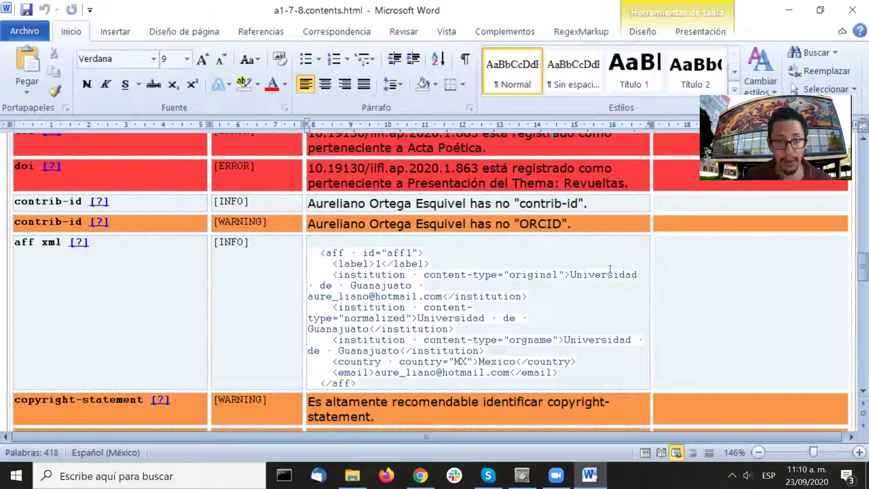
pyautogui.doubleClick(534, 224)
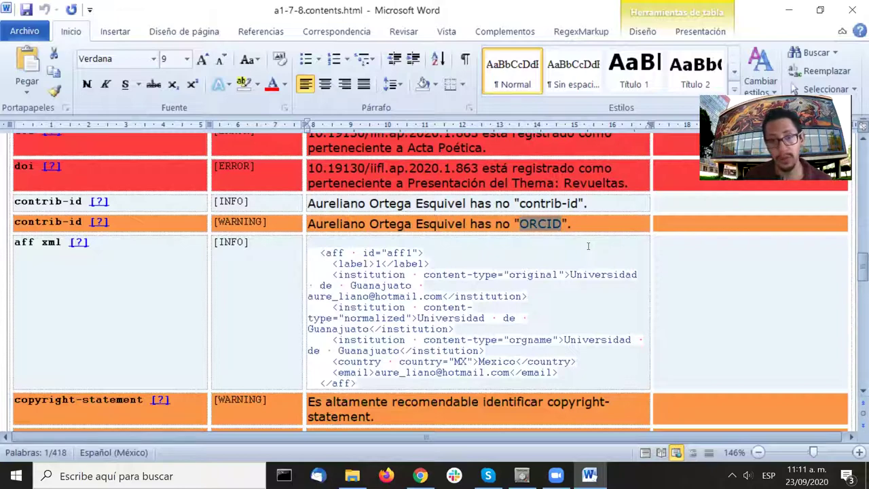
pyautogui.scroll(-2, 588, 246)
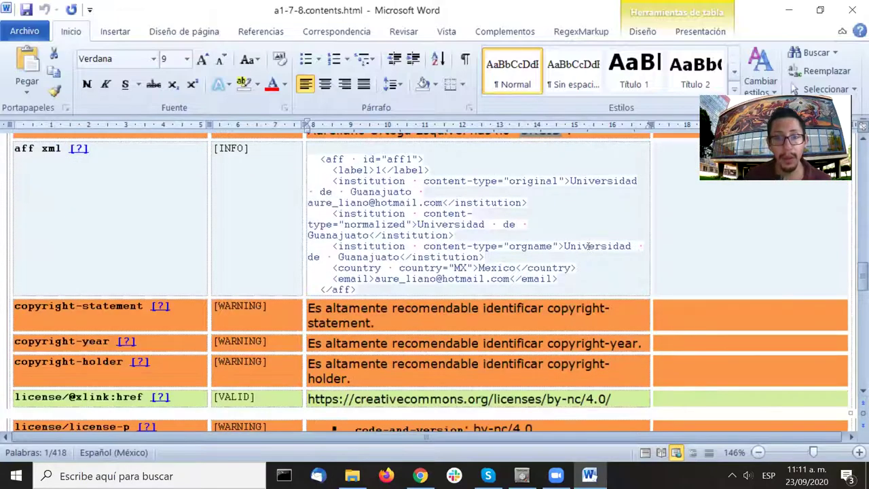
pyautogui.scroll(-2, 585, 201)
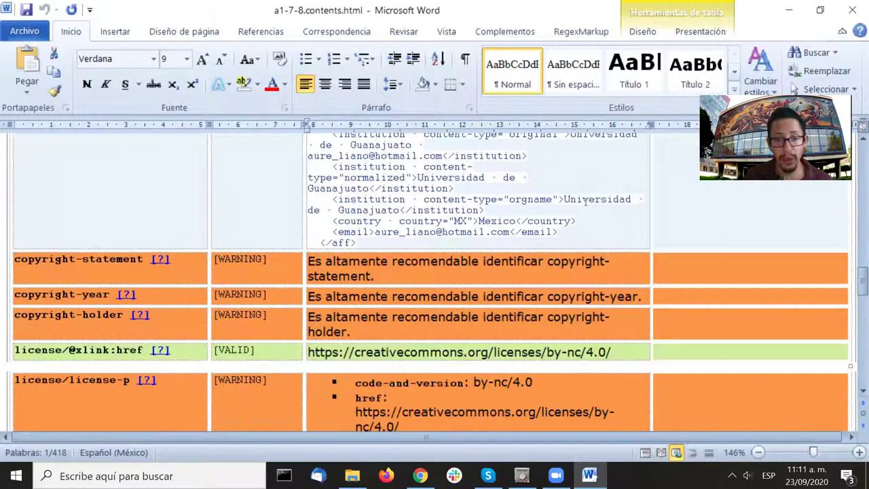
pyautogui.scroll(-1, 585, 201)
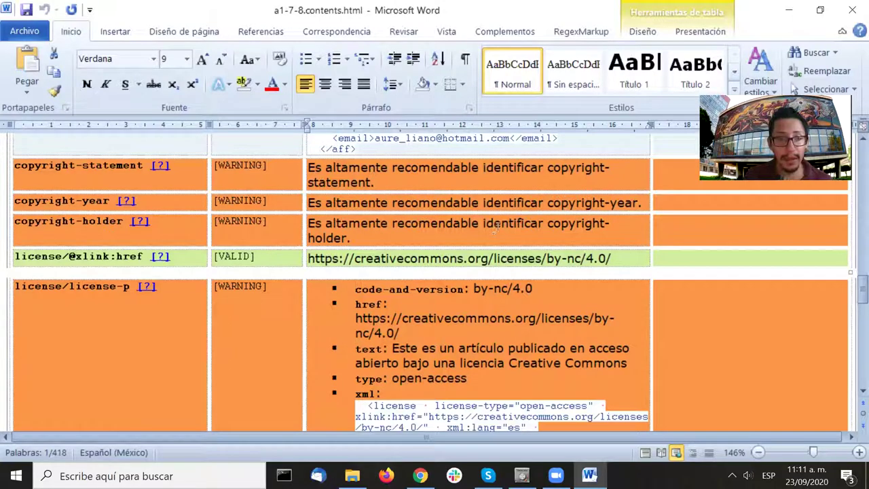
pyautogui.moveTo(614, 258); pyautogui.dragTo(306, 257)
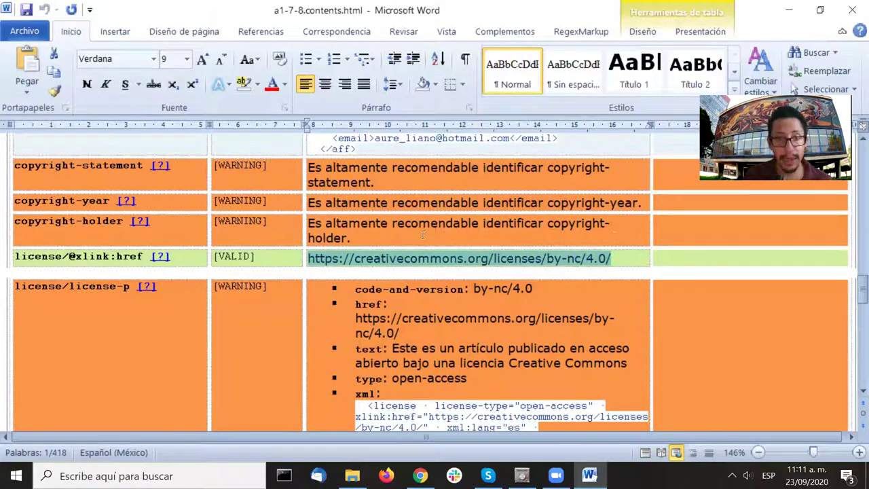
# - Examine the copyright-statement, copyright-year and copyright-holder warnings, highlighting the recommendations and the copyright-statement element name
pyautogui.moveTo(441, 232); pyautogui.dragTo(326, 224)
pyautogui.moveTo(341, 189); pyautogui.dragTo(343, 182)
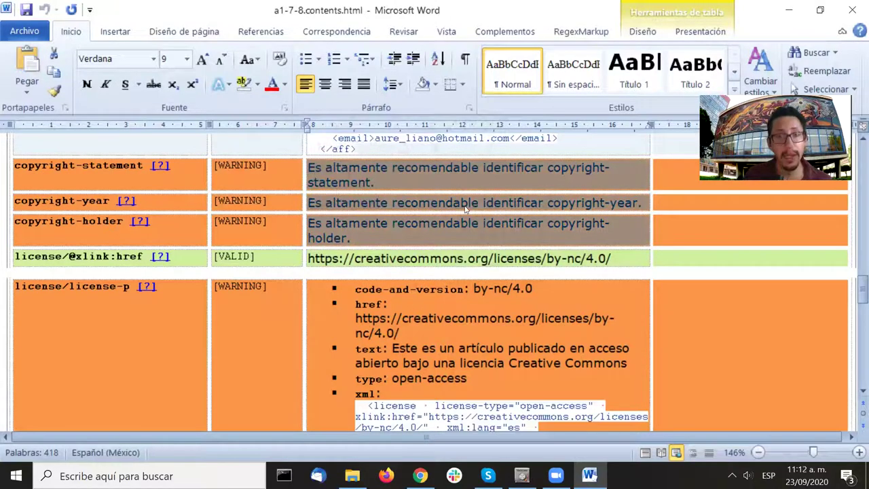
pyautogui.click(555, 171)
pyautogui.moveTo(547, 168); pyautogui.dragTo(393, 183)
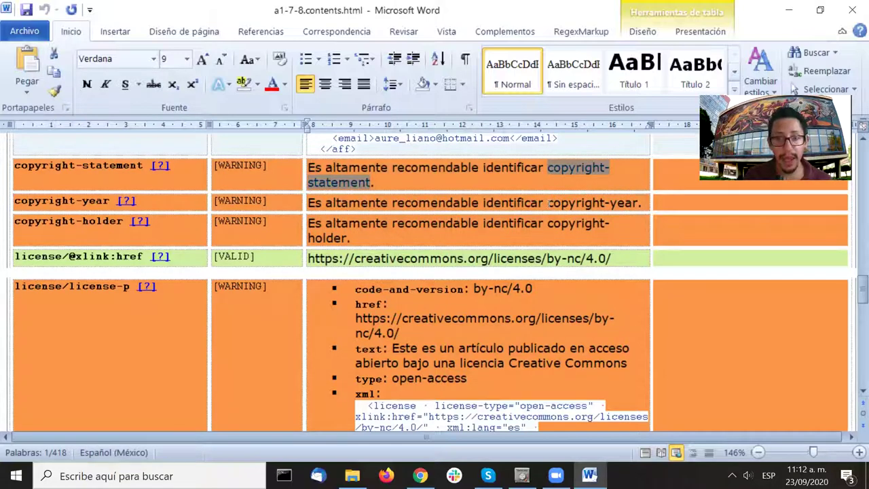
pyautogui.click(345, 238)
pyautogui.moveTo(345, 238); pyautogui.dragTo(638, 203)
pyautogui.click(543, 242)
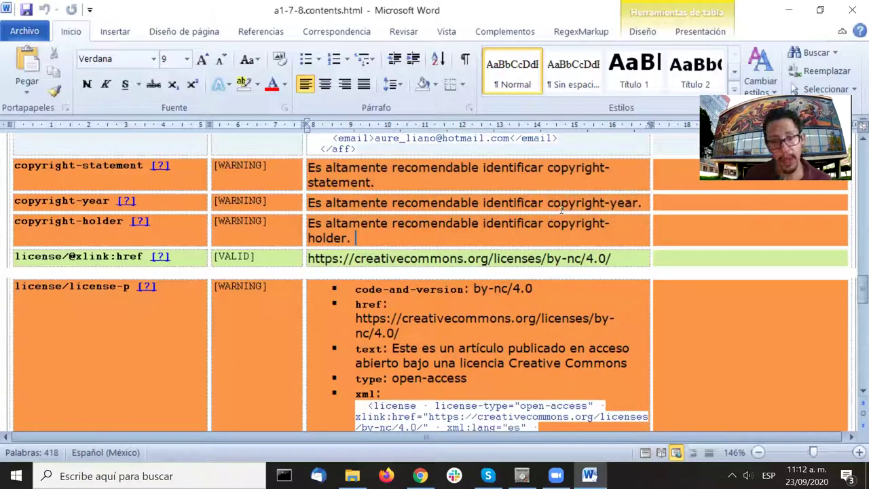
pyautogui.scroll(-1, 560, 211)
pyautogui.scroll(-1, 561, 210)
pyautogui.scroll(3, 566, 218)
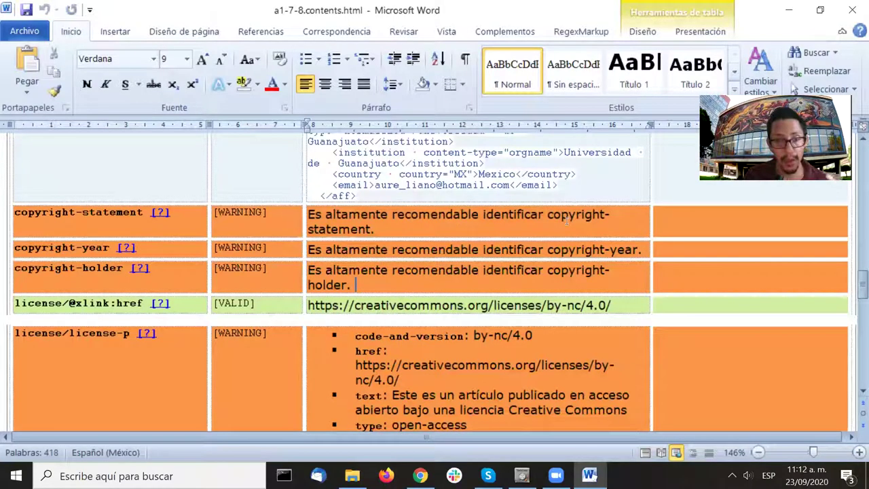
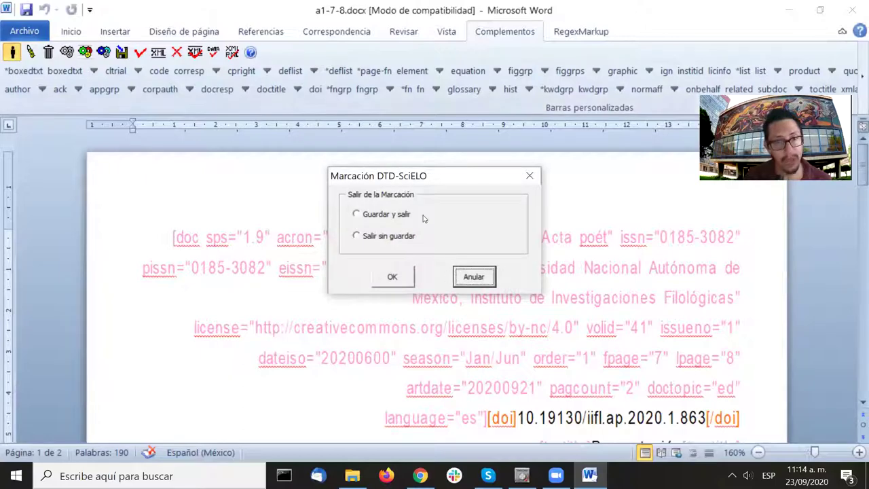
# - Save and exit the markup of a1-7-8.docx, and open a2-9-11.docx from the scielo_markup folder
pyautogui.click(398, 214)
pyautogui.click(391, 276)
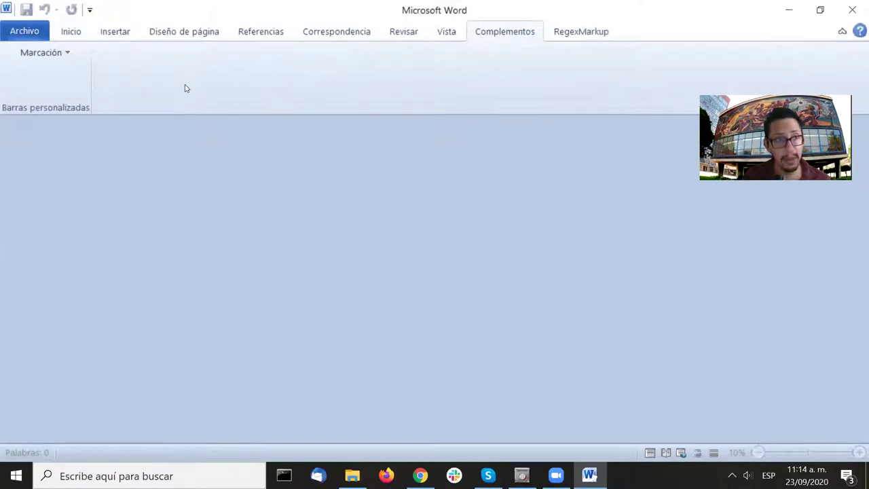
pyautogui.click(24, 31)
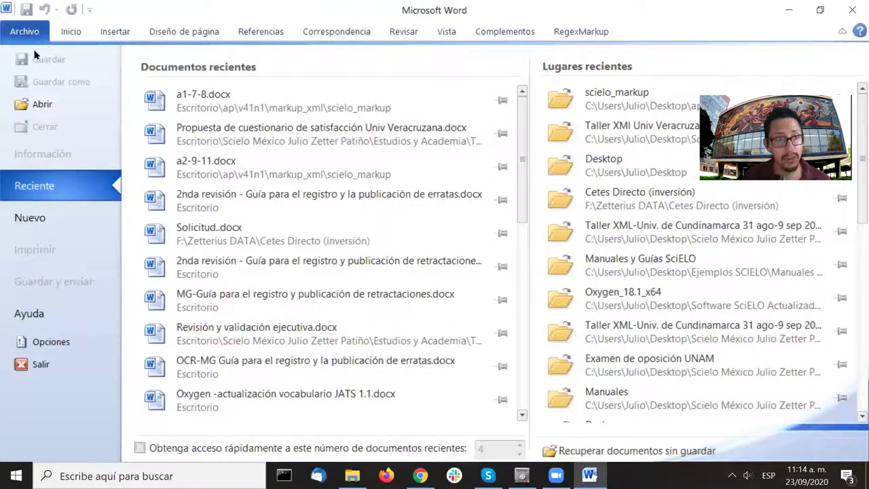
pyautogui.click(42, 104)
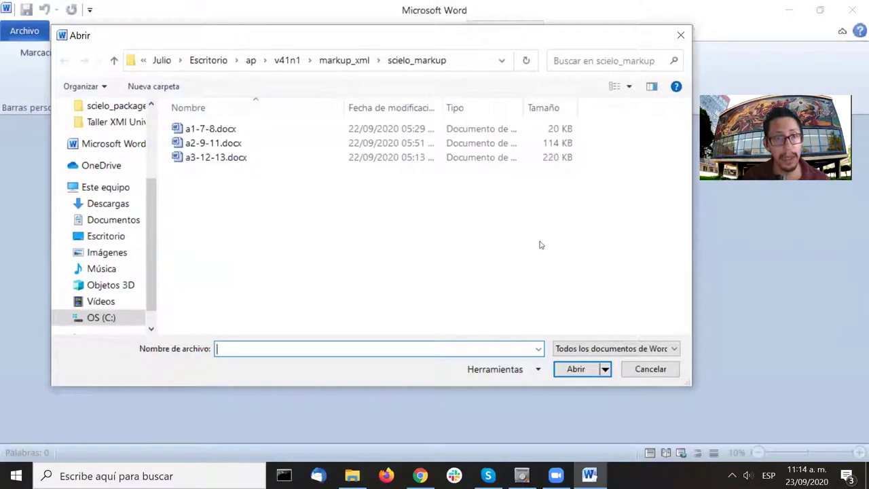
pyautogui.click(228, 146)
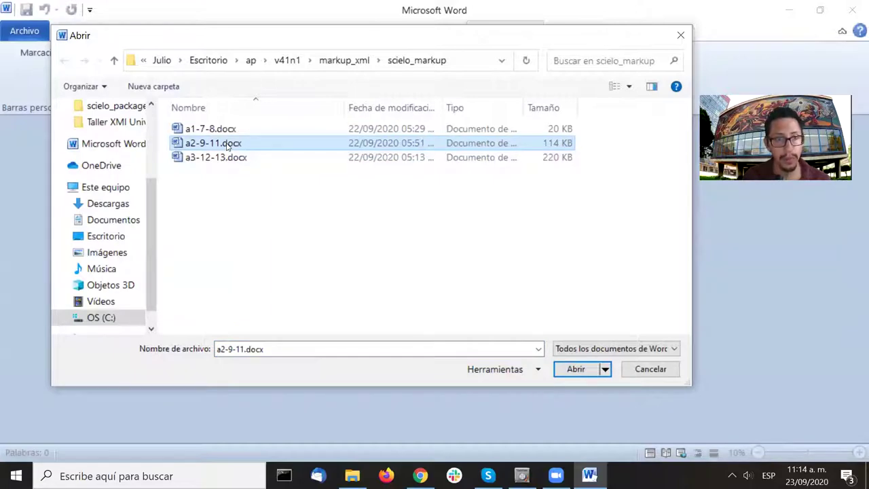
pyautogui.doubleClick(228, 144)
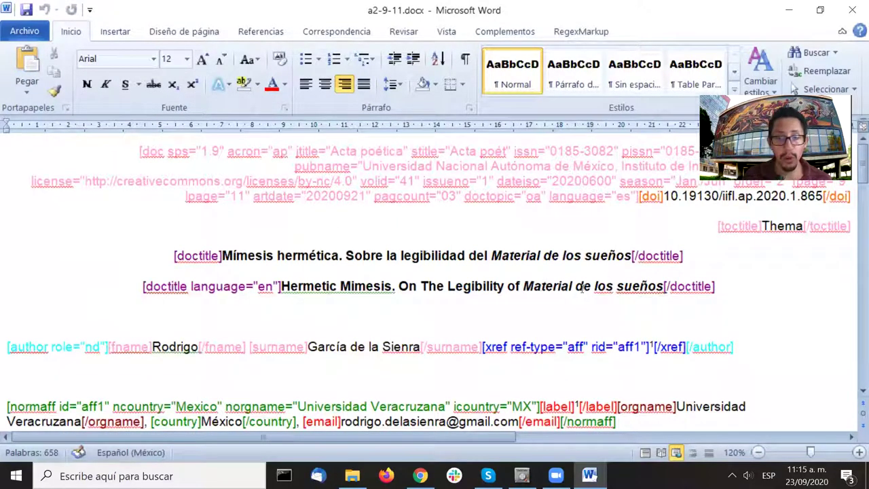
# - Start the DTD-SciELO markup program on the a2-9-11.docx document
pyautogui.click(496, 37)
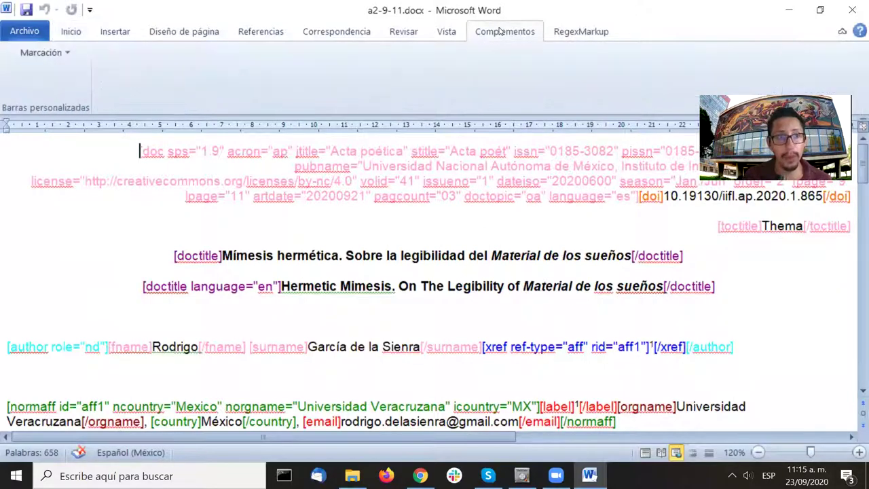
pyautogui.click(41, 53)
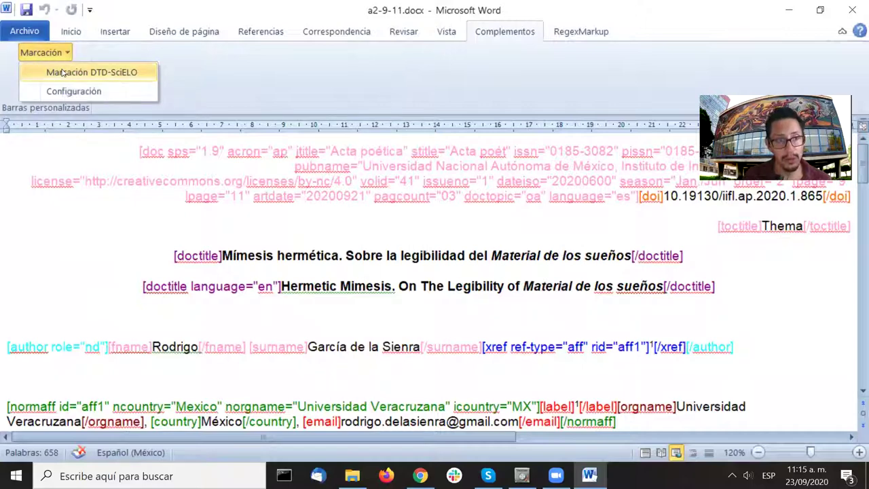
pyautogui.click(62, 72)
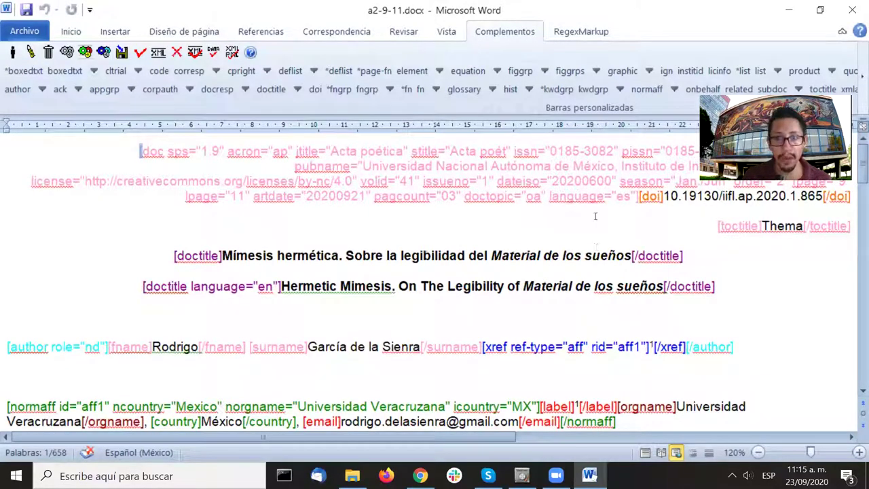
# - Review the tagged article's doc attributes, titles, author, affiliation, abstracts and keywords in Spanish and English
pyautogui.scroll(-7, 595, 216)
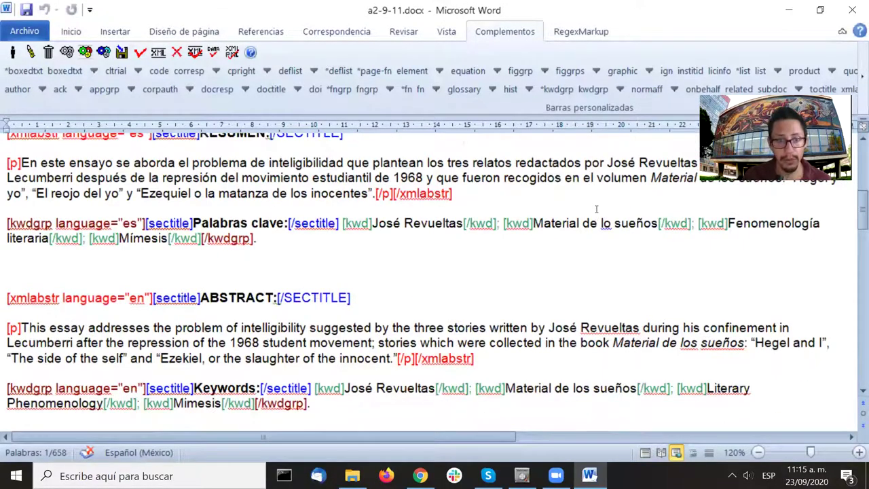
pyautogui.scroll(-5, 596, 209)
pyautogui.scroll(9, 580, 213)
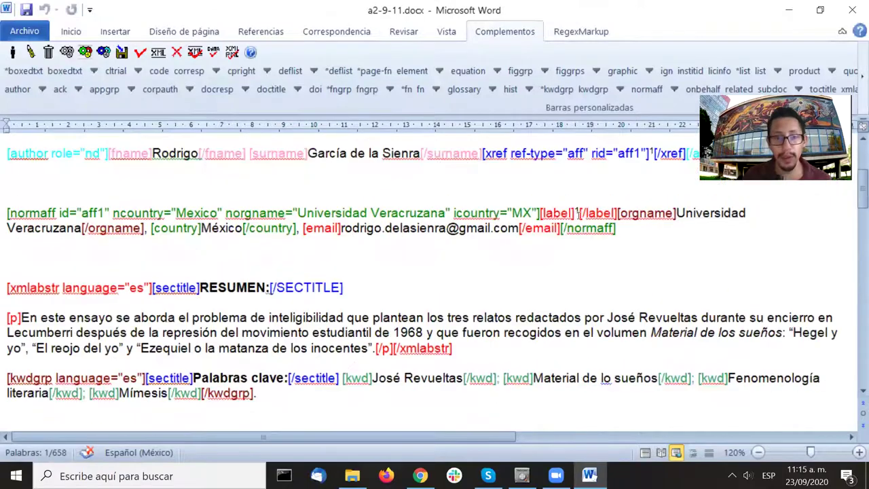
pyautogui.scroll(3, 578, 214)
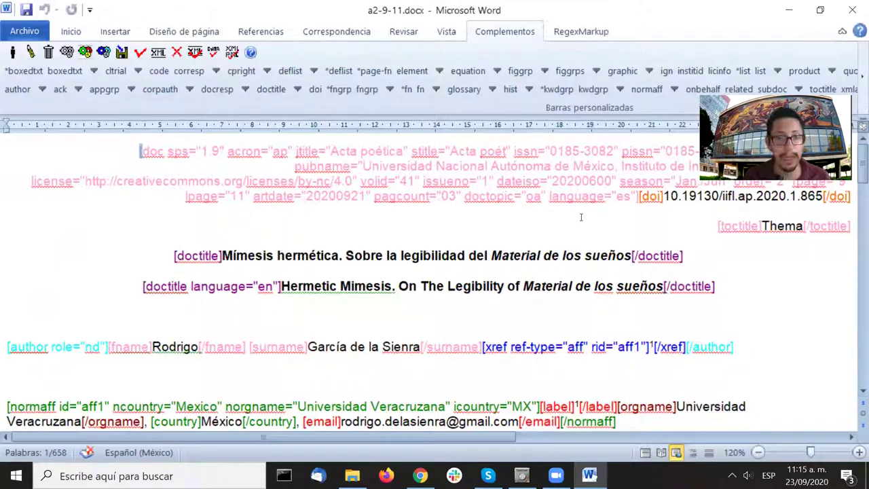
pyautogui.scroll(-10, 580, 217)
pyautogui.scroll(10, 573, 224)
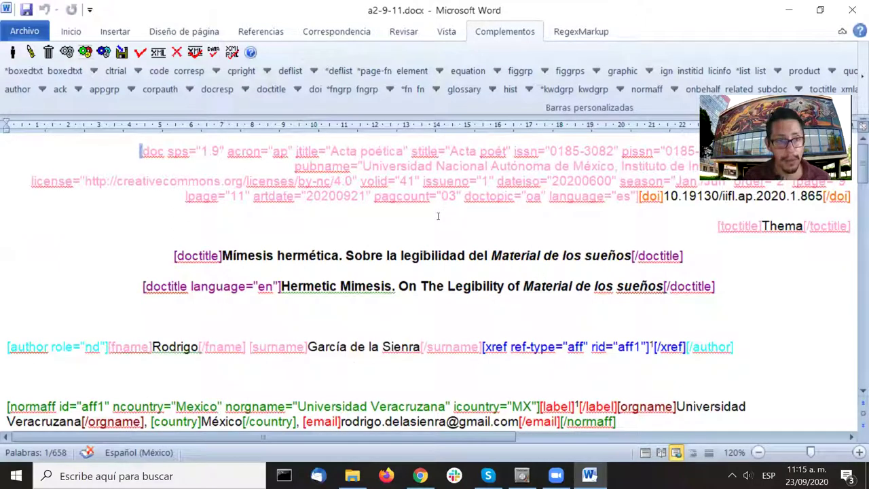
# - Generate the XML package for the marked-up a2-9-11.docx article
pyautogui.click(158, 53)
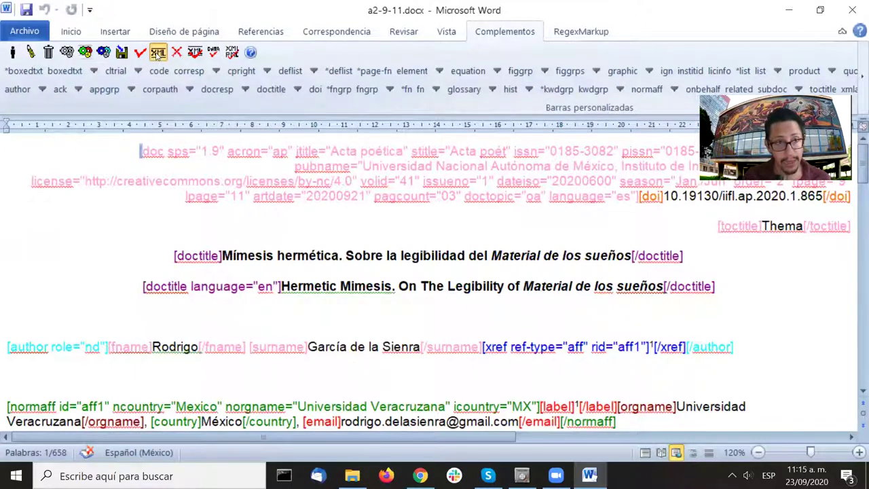
pyautogui.click(158, 53)
pyautogui.click(157, 53)
pyautogui.click(158, 53)
pyautogui.click(158, 53)
pyautogui.click(158, 53)
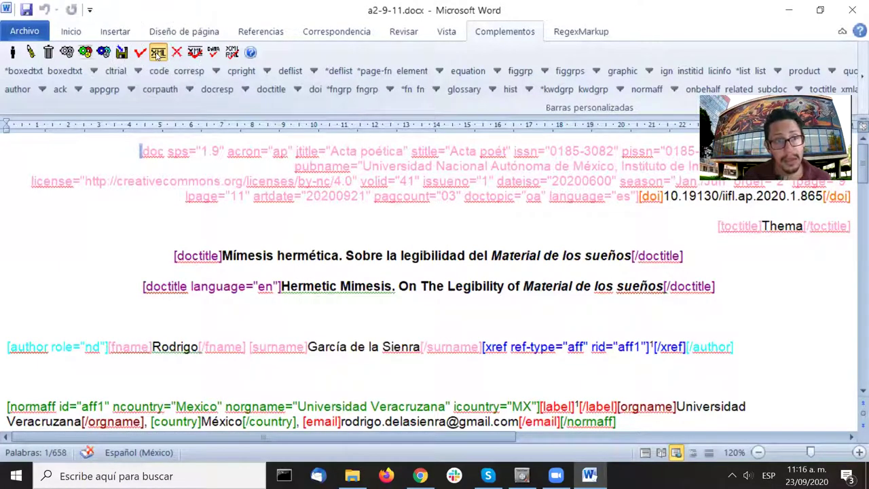
pyautogui.click(157, 53)
pyautogui.click(158, 53)
pyautogui.click(157, 53)
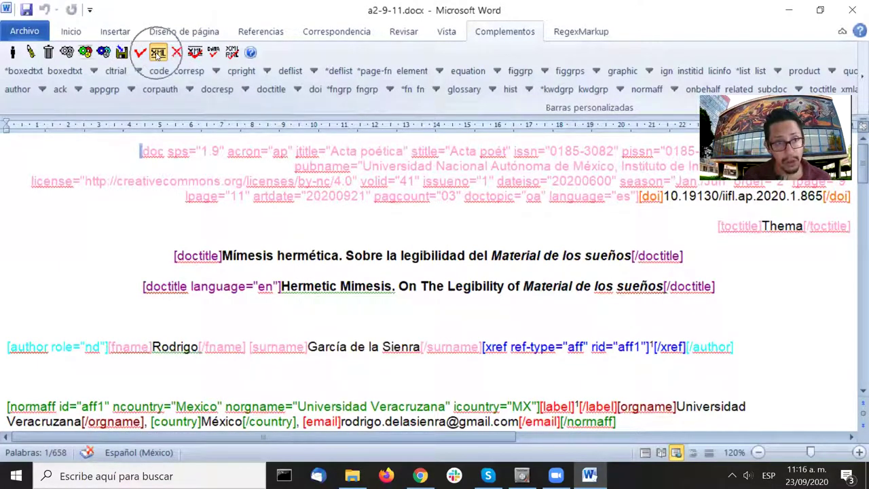
pyautogui.click(158, 53)
pyautogui.click(157, 53)
pyautogui.click(157, 52)
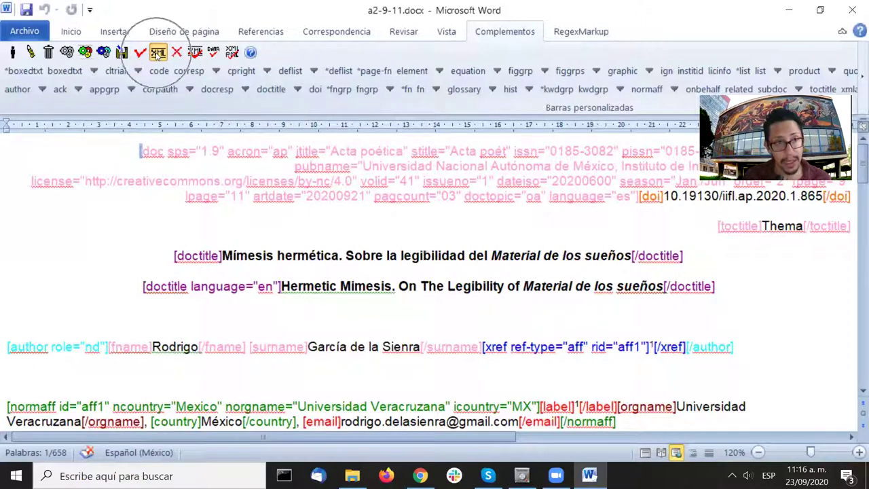
pyautogui.click(158, 53)
pyautogui.click(157, 53)
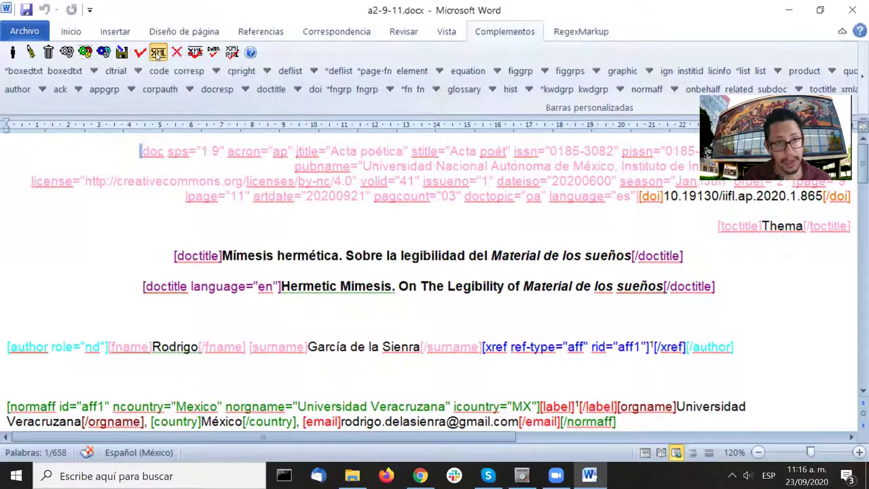
pyautogui.click(157, 53)
pyautogui.click(158, 53)
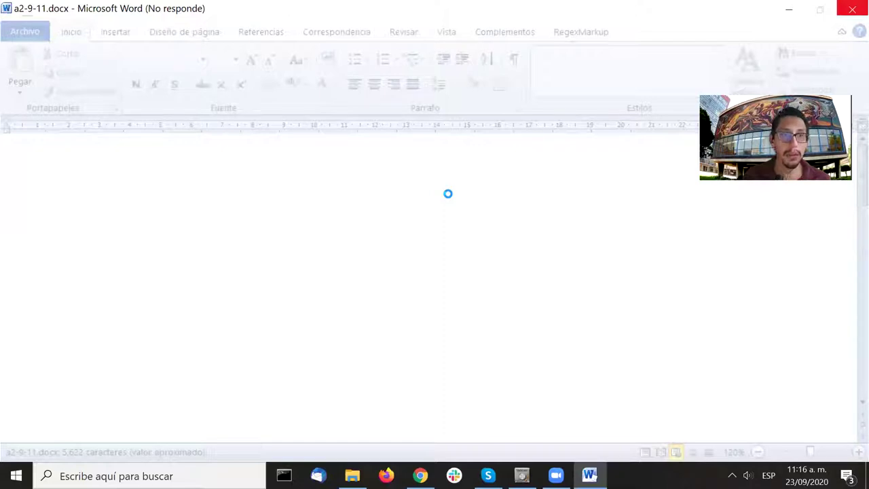
# - Examine the source and package paths, file lists and DTD errors section in the a2-9-11 file report
pyautogui.scroll(-2, 448, 193)
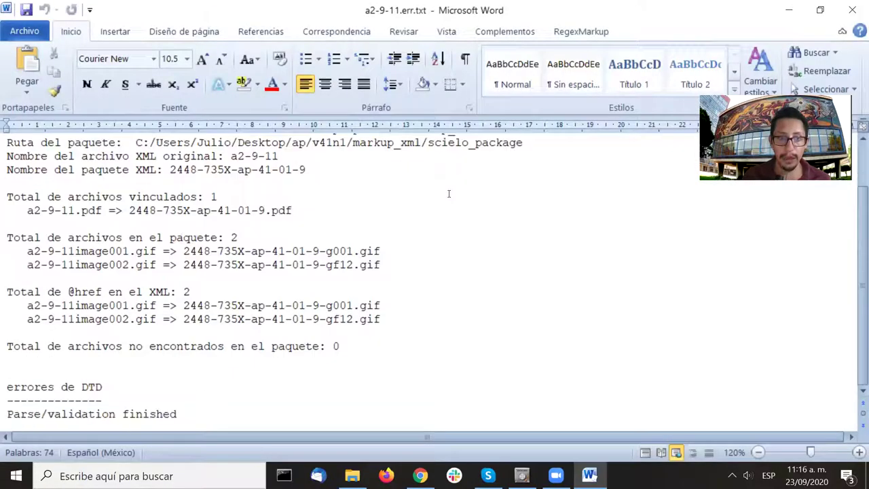
pyautogui.scroll(2, 448, 193)
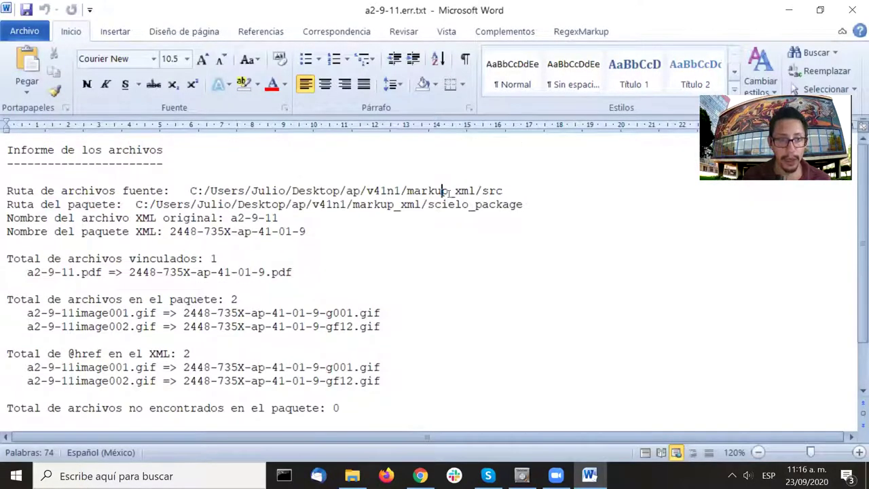
pyautogui.scroll(-2, 448, 193)
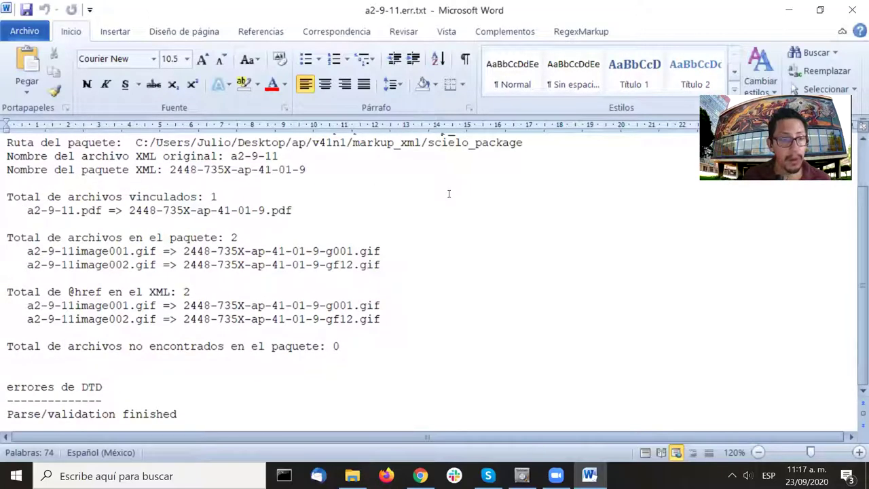
pyautogui.scroll(2, 448, 193)
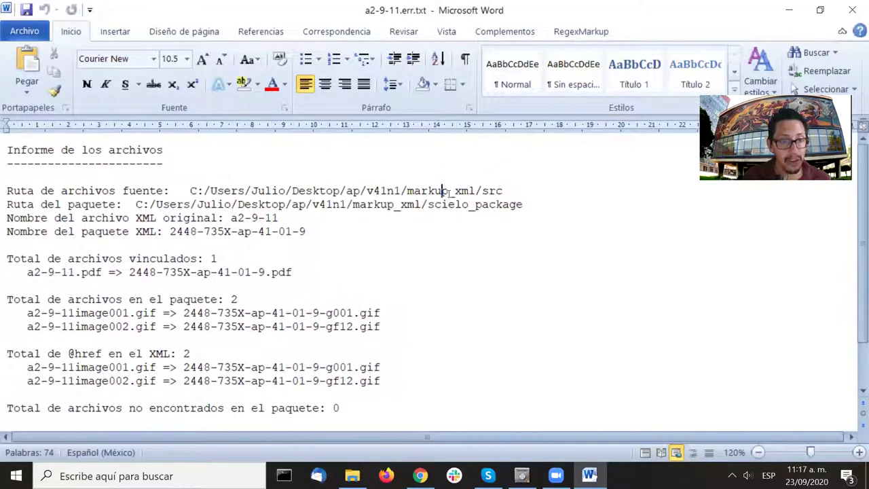
pyautogui.scroll(-2, 448, 193)
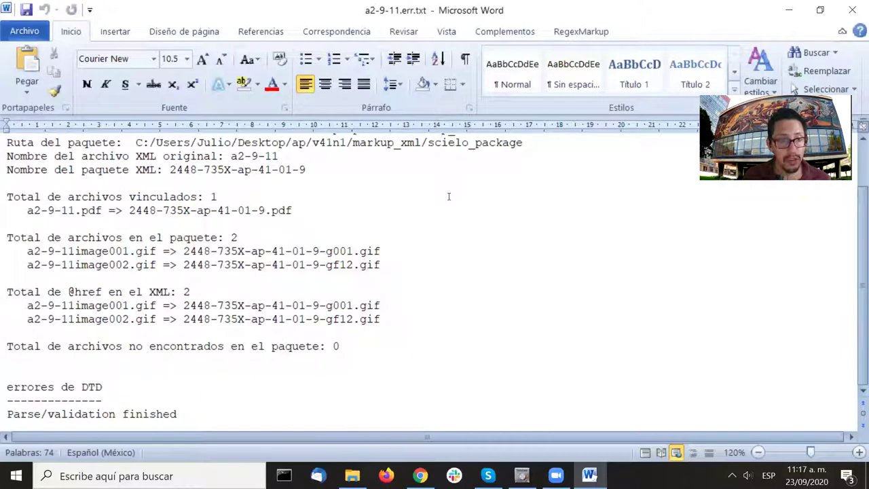
pyautogui.moveTo(392, 264); pyautogui.dragTo(24, 254)
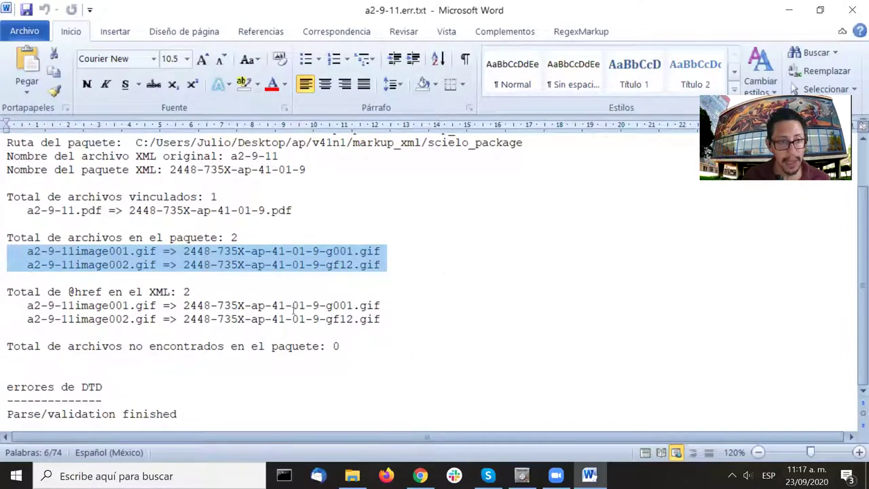
pyautogui.moveTo(388, 322); pyautogui.dragTo(24, 308)
pyautogui.moveTo(392, 265); pyautogui.dragTo(35, 248)
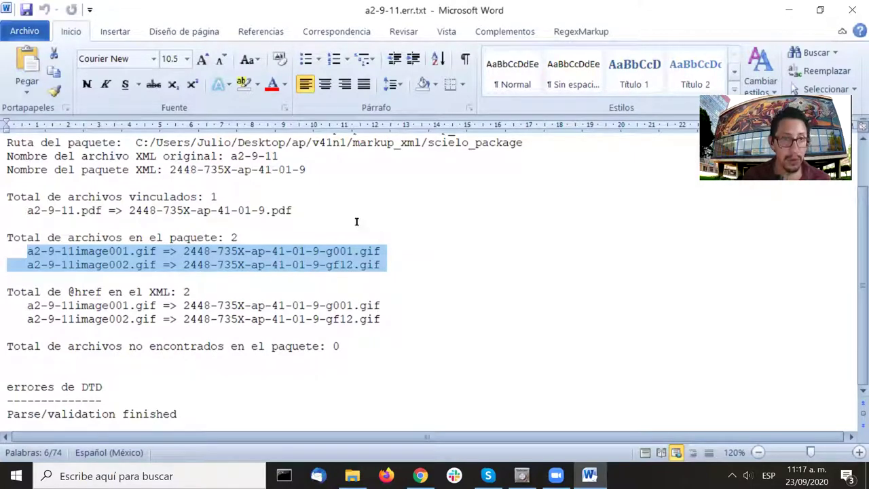
pyautogui.moveTo(292, 211); pyautogui.dragTo(7, 215)
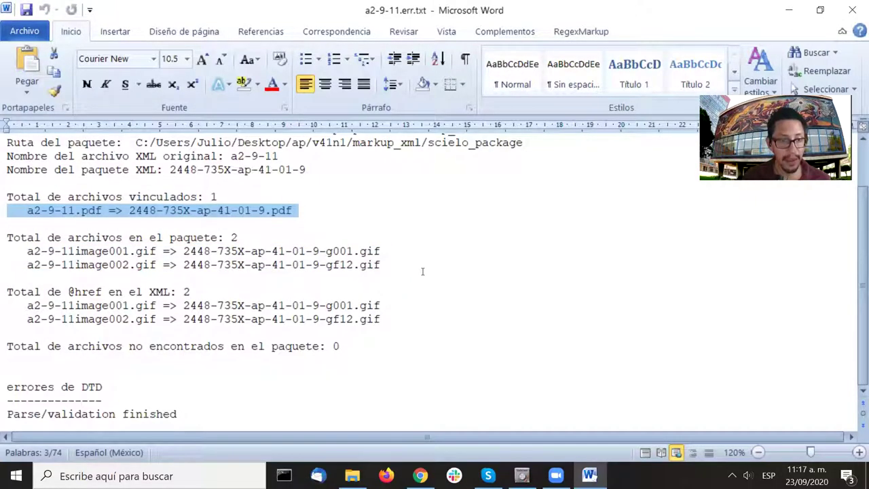
pyautogui.scroll(2, 425, 275)
pyautogui.scroll(-2, 464, 281)
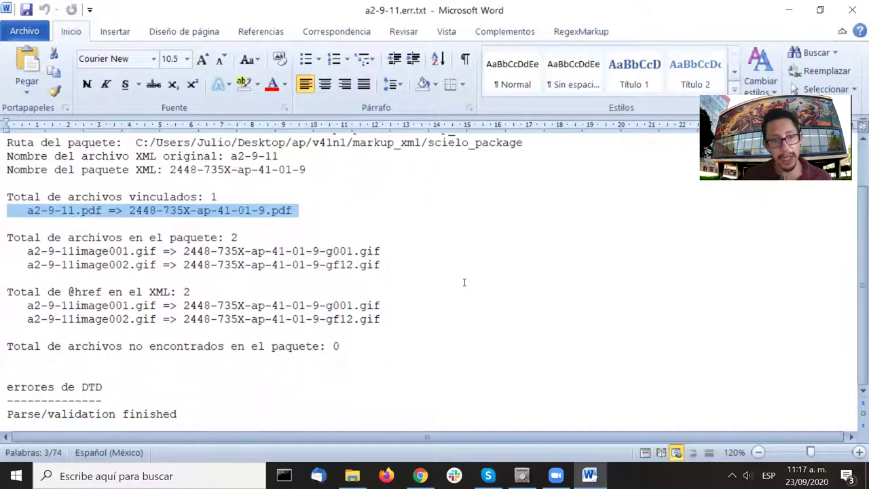
pyautogui.scroll(2, 464, 282)
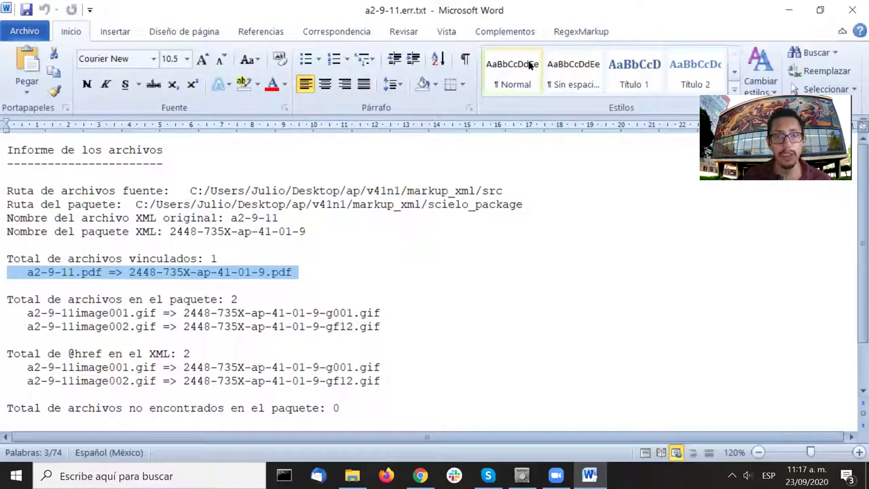
# - Open the a2-9-11 style report and highlight the words Style Checker in its heading
pyautogui.click(513, 33)
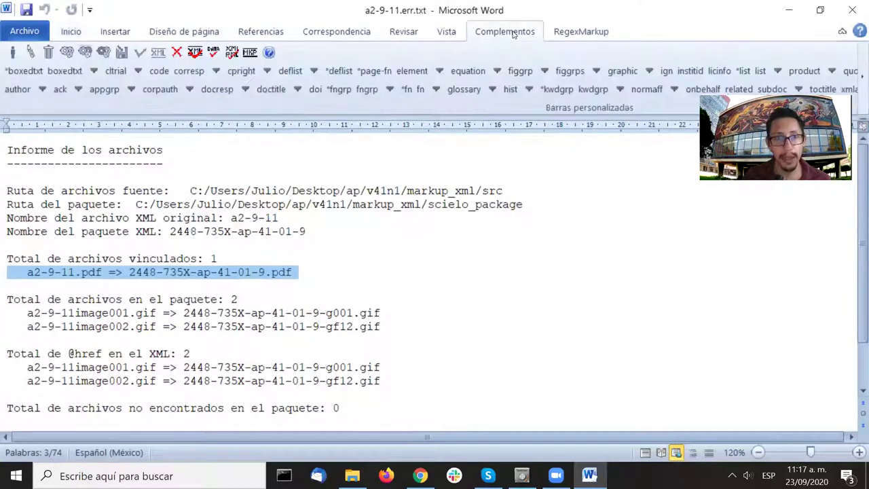
pyautogui.click(196, 53)
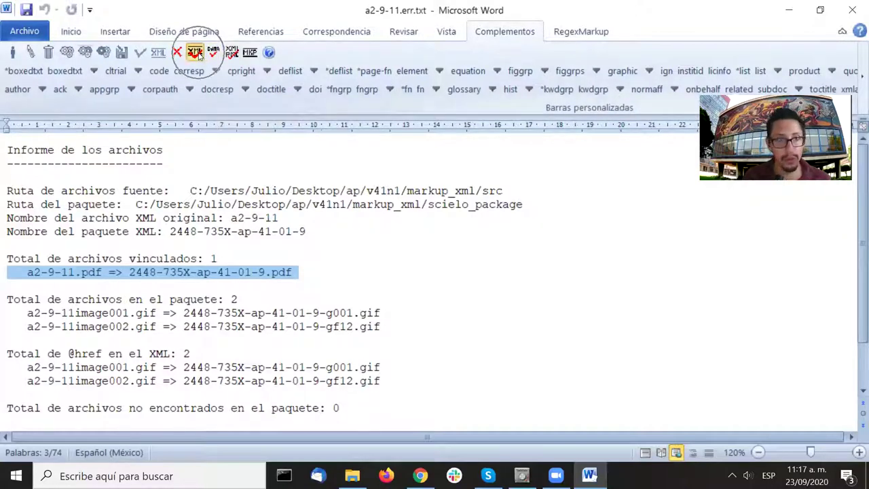
pyautogui.click(199, 56)
pyautogui.click(199, 56)
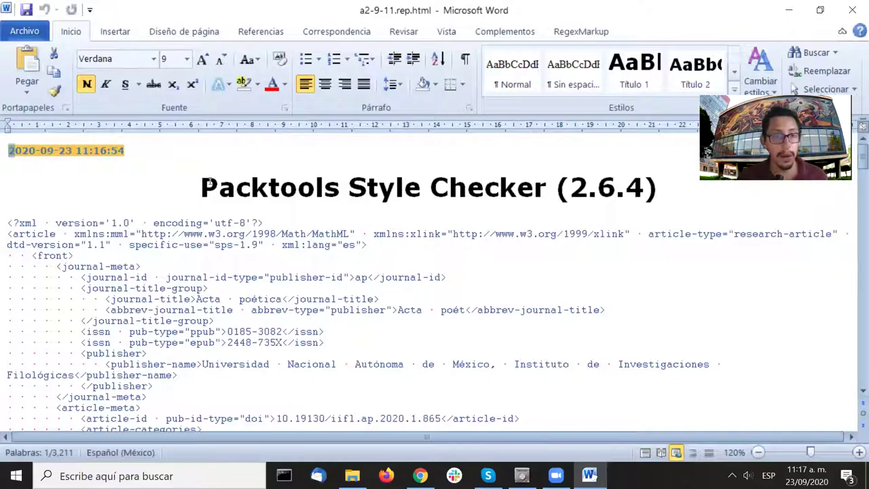
pyautogui.moveTo(350, 184); pyautogui.dragTo(545, 184)
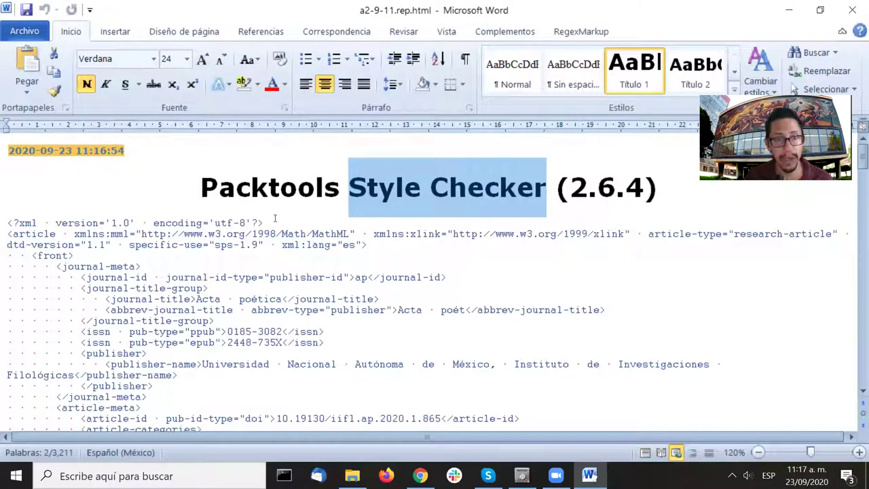
pyautogui.click(35, 206)
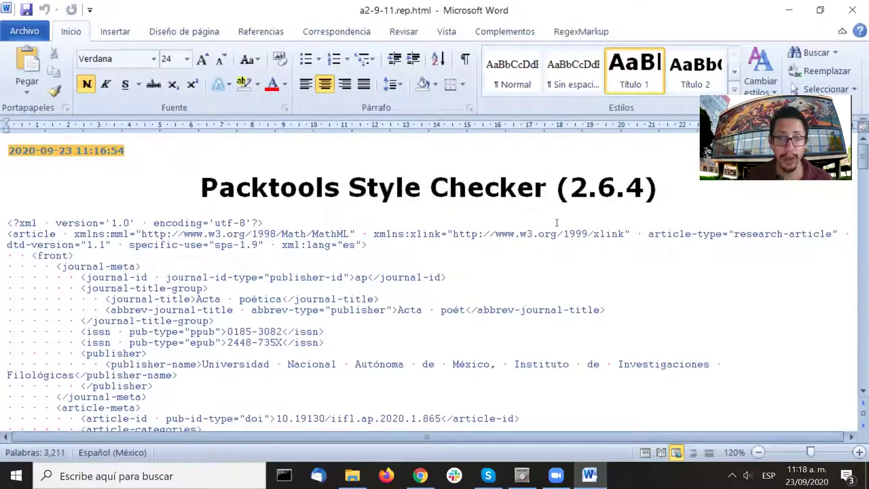
# - Skim the article's XML listing beneath the Packtools Style Checker heading in the a2-9-11 style report
pyautogui.scroll(-6, 558, 208)
pyautogui.scroll(-6, 558, 208)
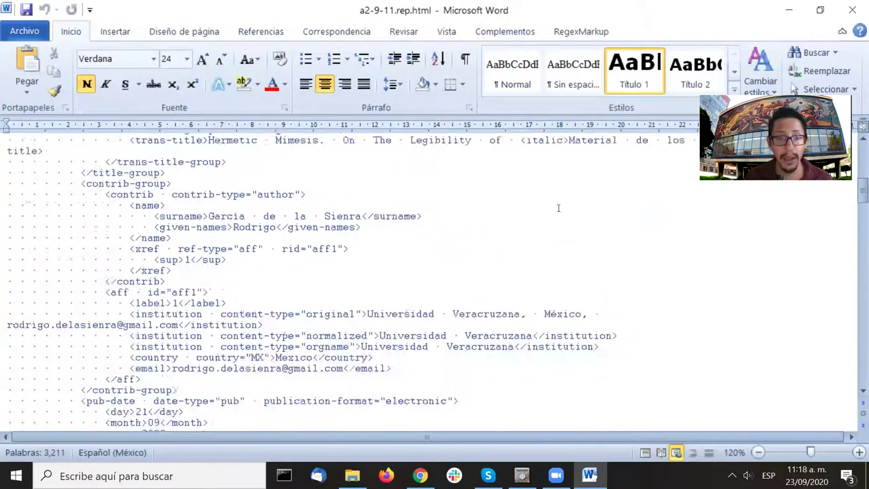
pyautogui.scroll(14, 558, 208)
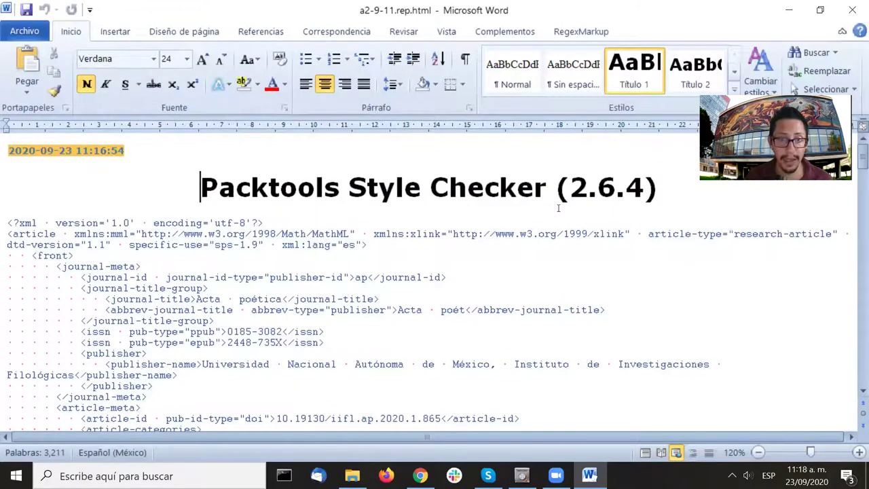
pyautogui.scroll(-10, 558, 208)
pyautogui.scroll(10, 558, 208)
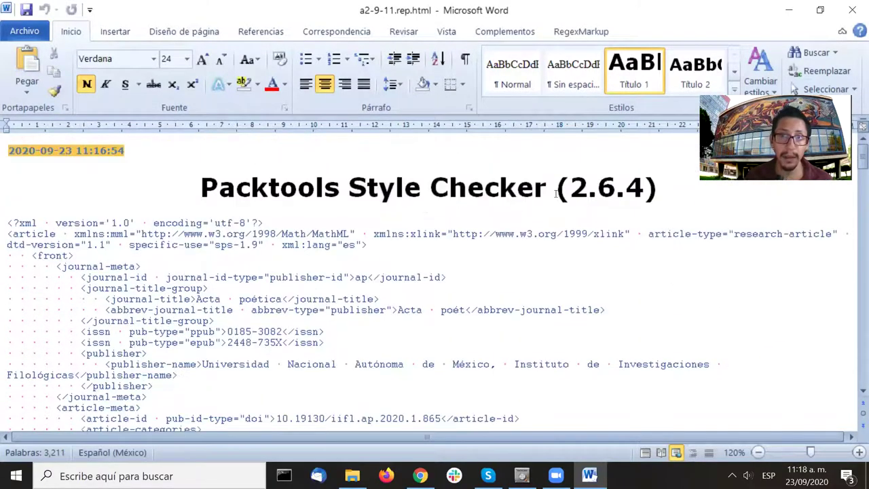
# - Open the data quality control report for a2-9-11 and highlight the total number of warnings in its summary
pyautogui.click(505, 32)
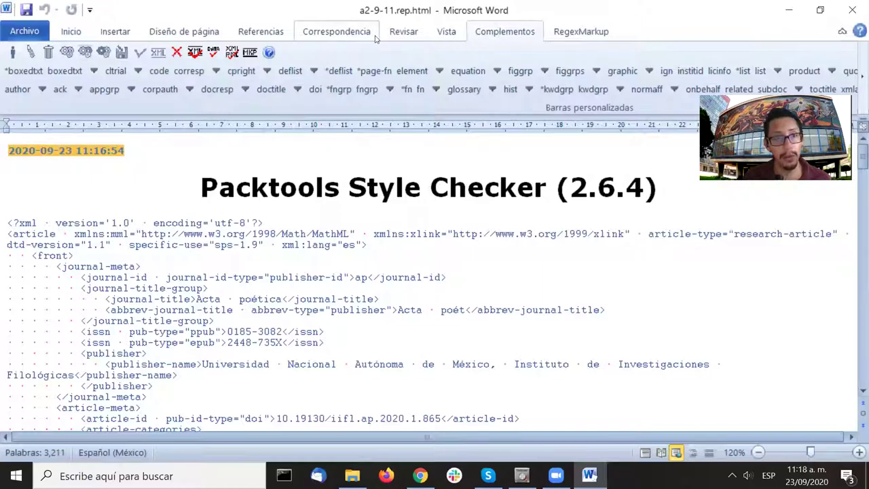
pyautogui.click(214, 54)
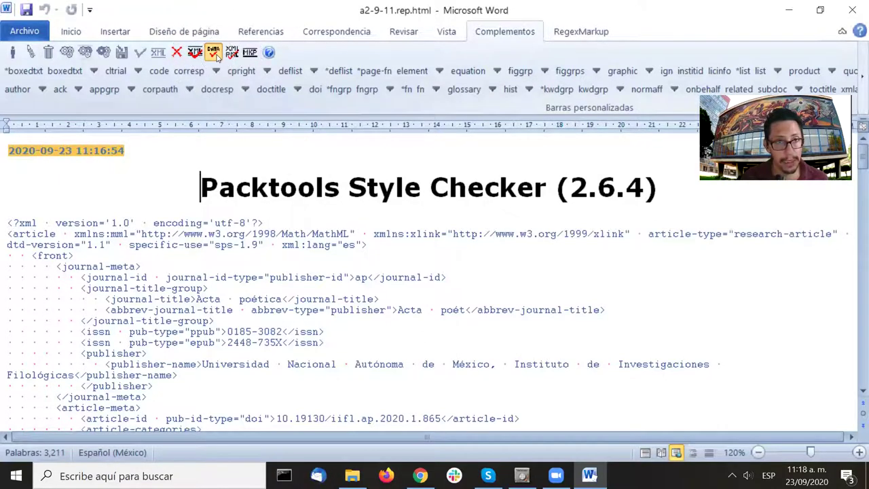
pyautogui.click(216, 57)
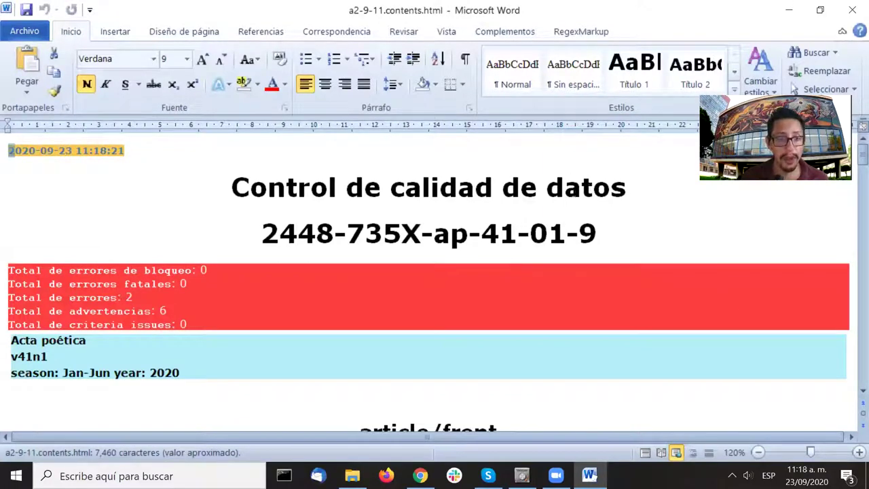
pyautogui.scroll(-1, 105, 297)
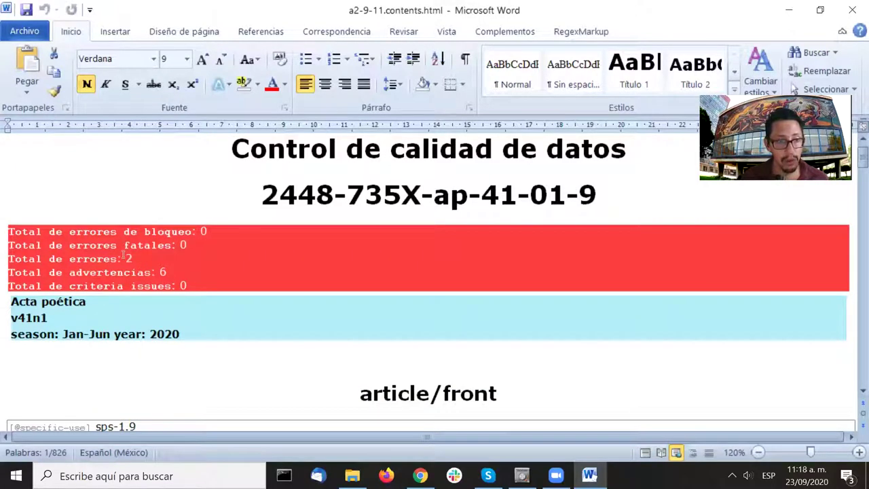
pyautogui.doubleClick(163, 272)
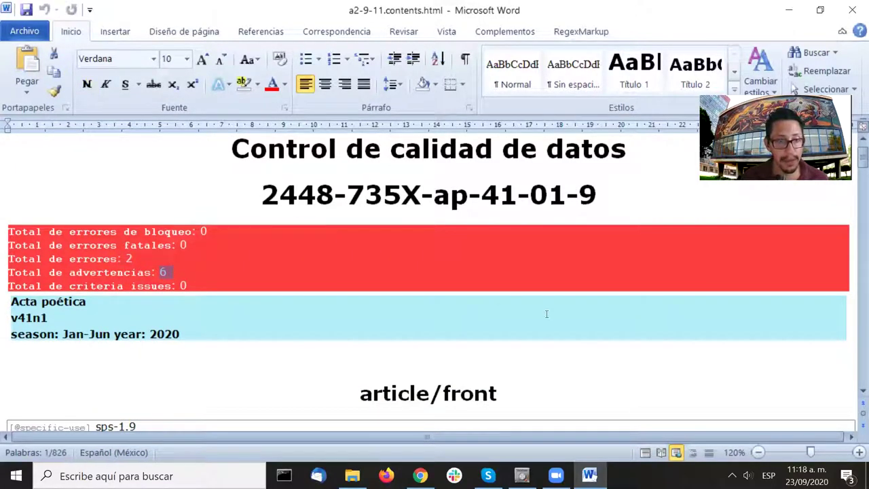
pyautogui.click(645, 212)
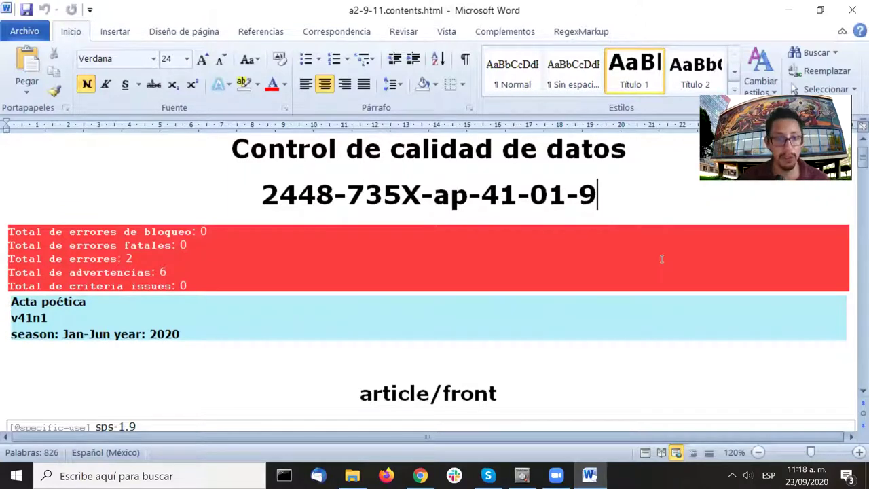
# - Examine the article/front metadata, affiliations, and the DOI, contributor, copyright and license messages in the data quality report
pyautogui.scroll(-3, 672, 180)
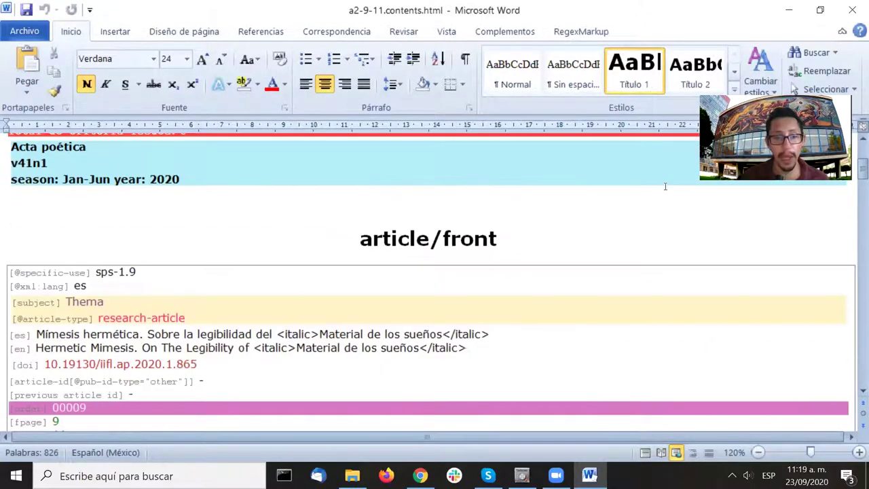
pyautogui.scroll(-5, 664, 188)
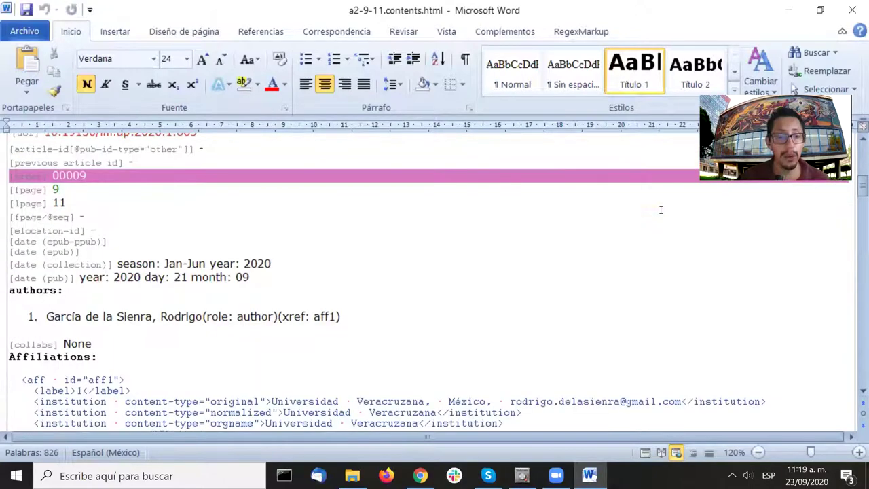
pyautogui.scroll(6, 659, 210)
pyautogui.scroll(-4, 658, 212)
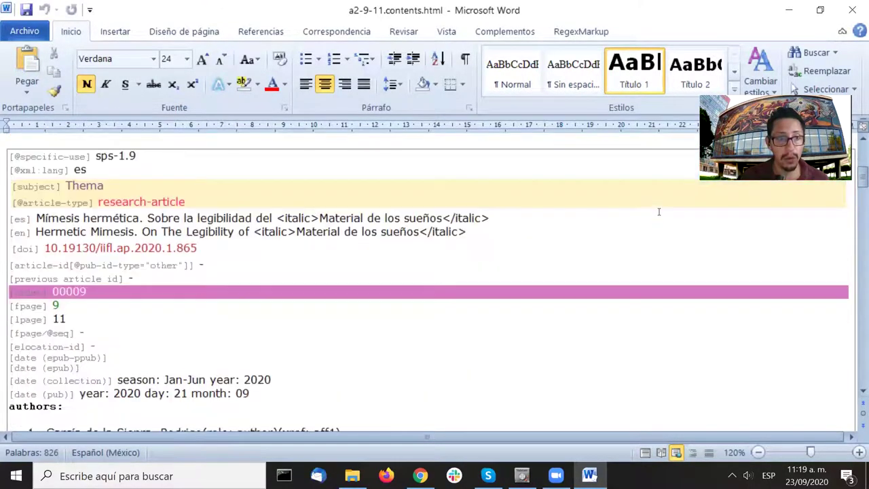
pyautogui.scroll(-3, 658, 212)
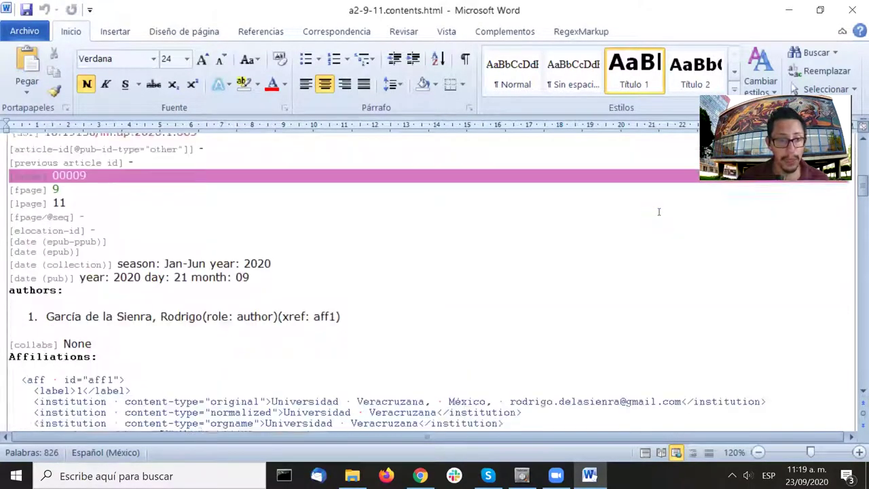
pyautogui.scroll(-2, 658, 212)
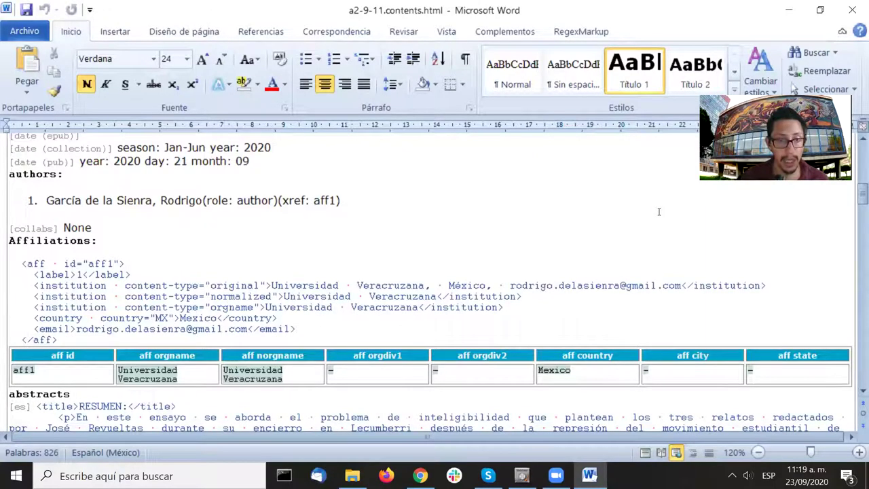
pyautogui.scroll(-15, 657, 217)
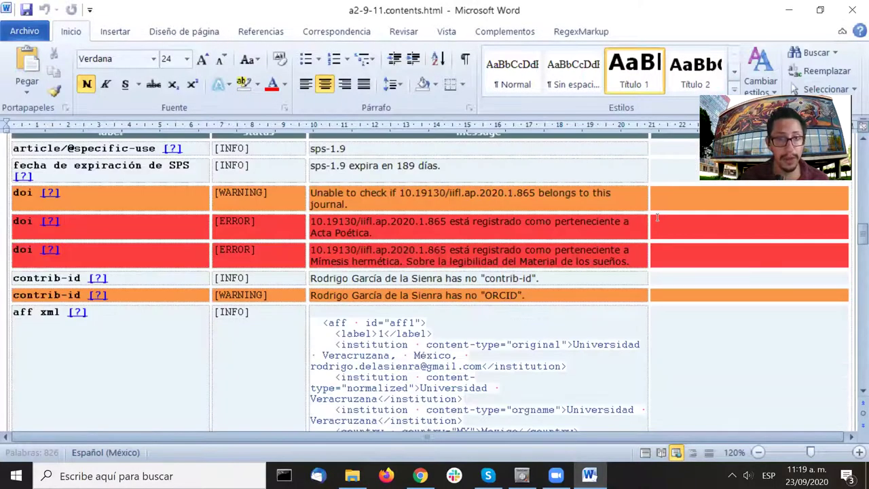
pyautogui.scroll(-1, 657, 217)
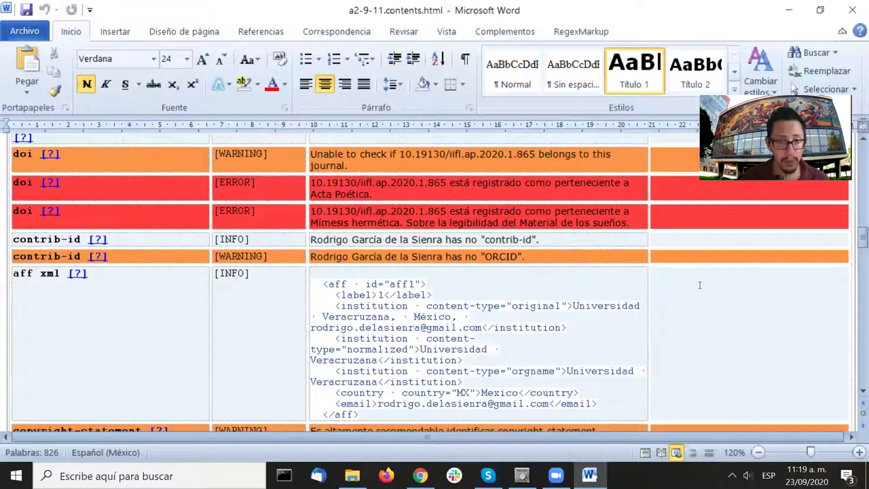
pyautogui.scroll(-7, 699, 285)
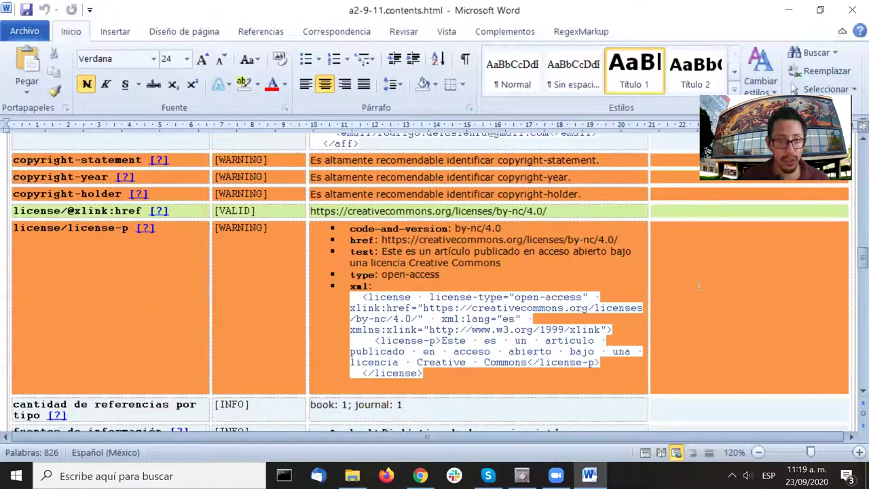
pyautogui.scroll(-1, 699, 285)
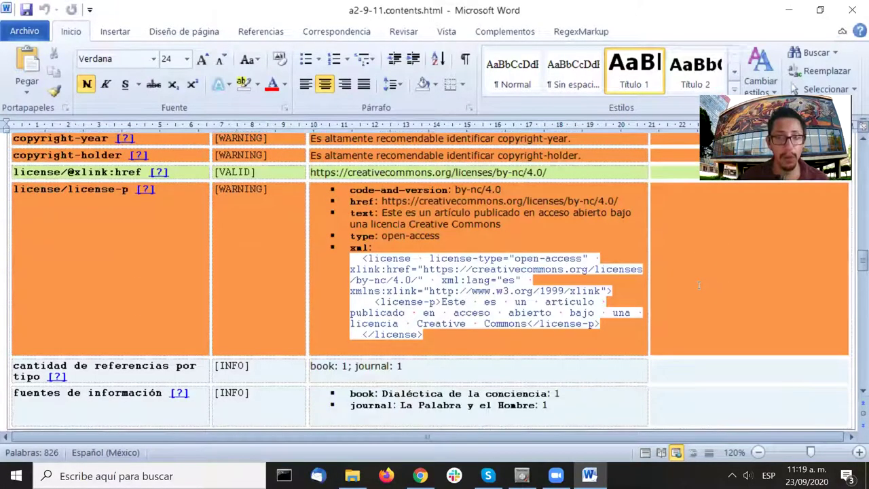
# - Highlight the counts and label in the references-by-type row, ending on the journal count alone
pyautogui.scroll(-3, 698, 285)
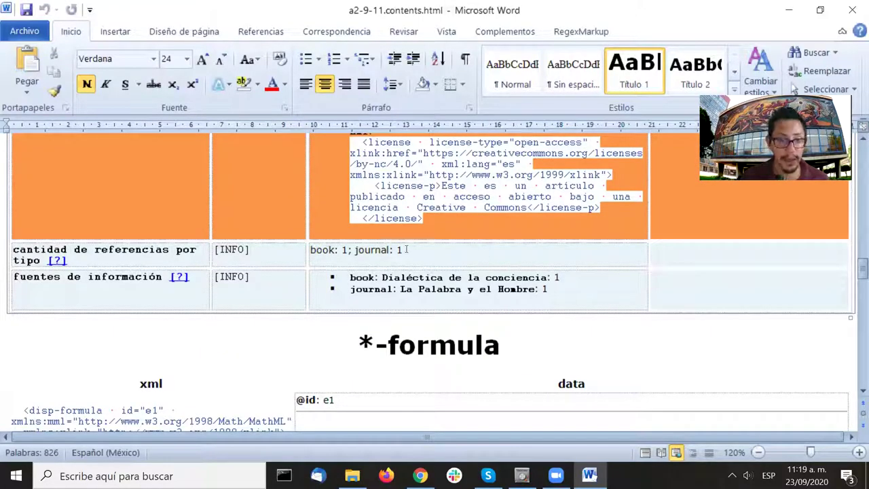
pyautogui.moveTo(407, 249); pyautogui.dragTo(310, 250)
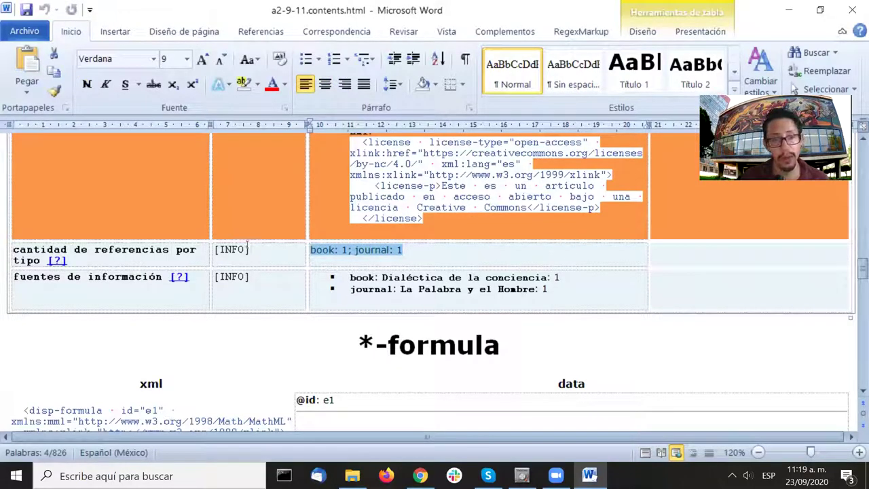
pyautogui.moveTo(14, 251); pyautogui.dragTo(203, 250)
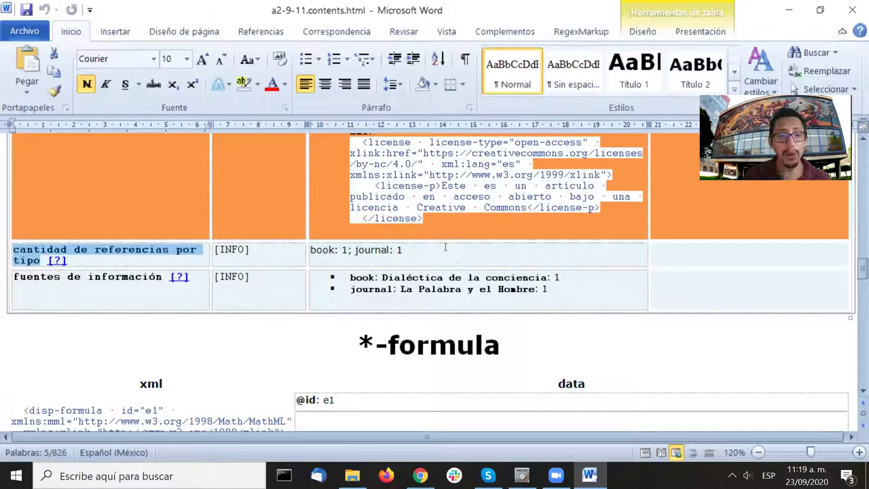
pyautogui.click(343, 250)
pyautogui.press('End')
pyautogui.hotkey('shift', 'Left')
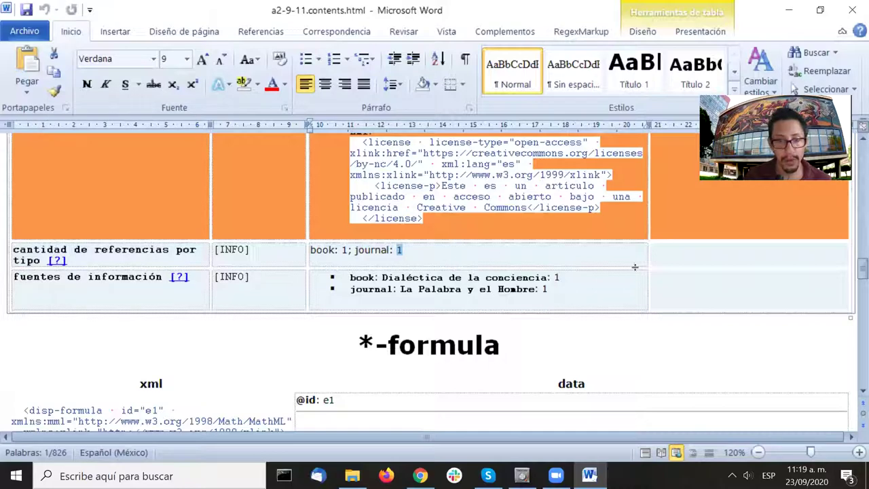
# - Highlight the information sources entries, singling out the titles Dialéctica de la conciencia and La Palabra y el Hombre
pyautogui.moveTo(561, 291); pyautogui.dragTo(348, 277)
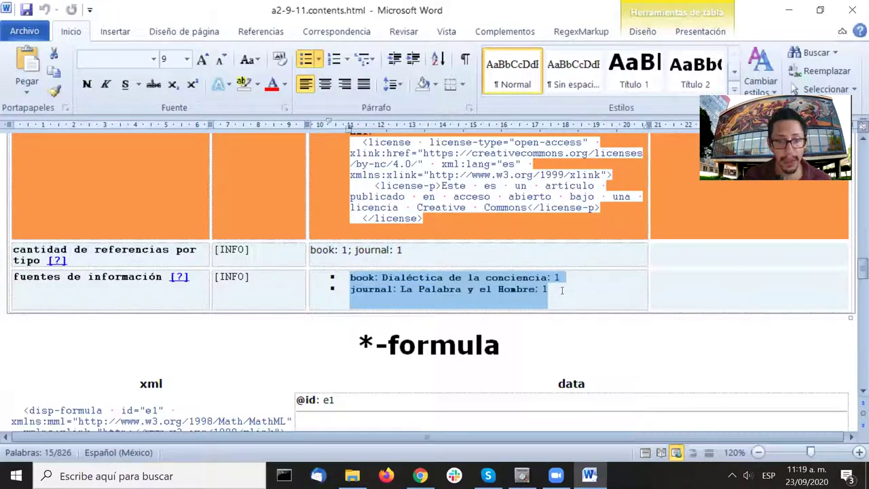
pyautogui.scroll(-1, 573, 293)
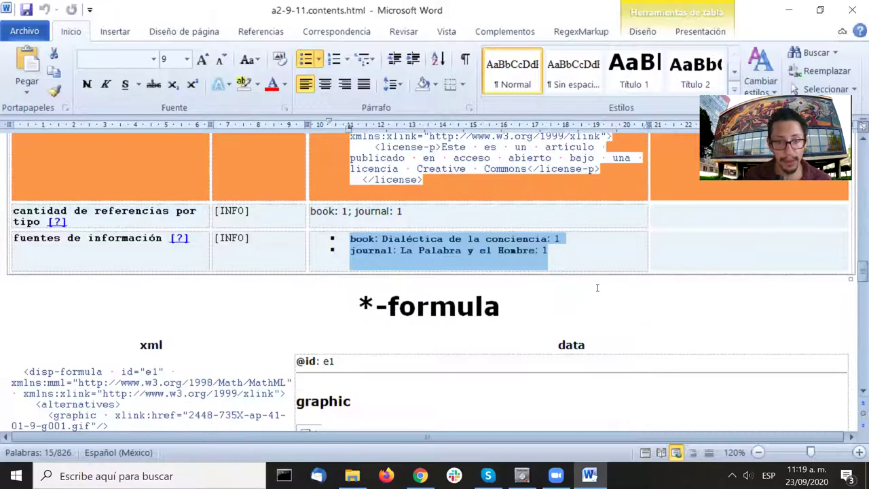
pyautogui.click(558, 241)
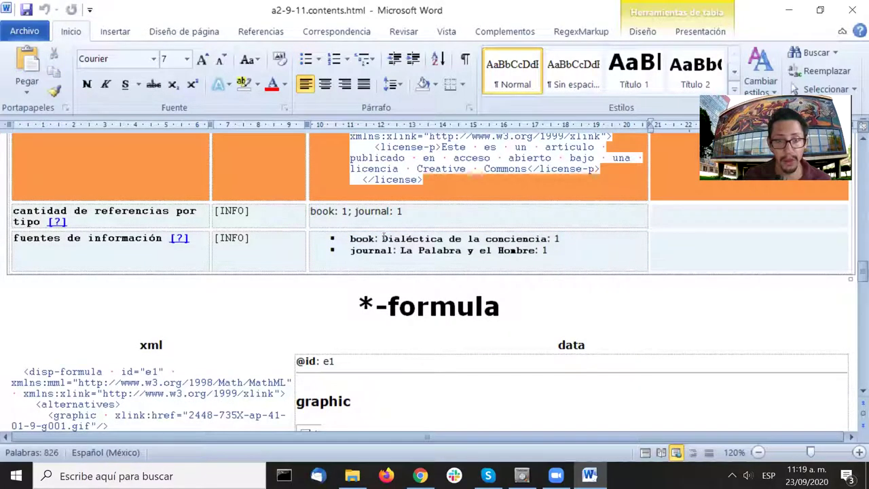
pyautogui.moveTo(381, 239); pyautogui.dragTo(547, 240)
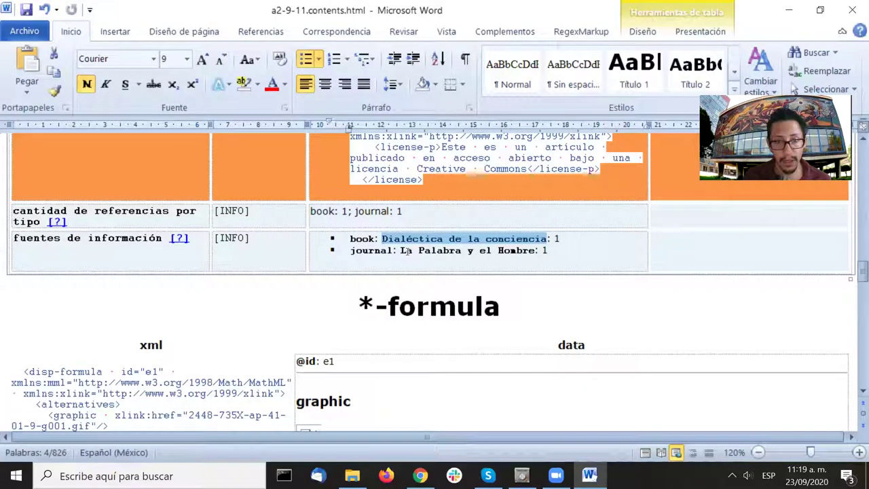
pyautogui.moveTo(401, 250); pyautogui.dragTo(516, 253)
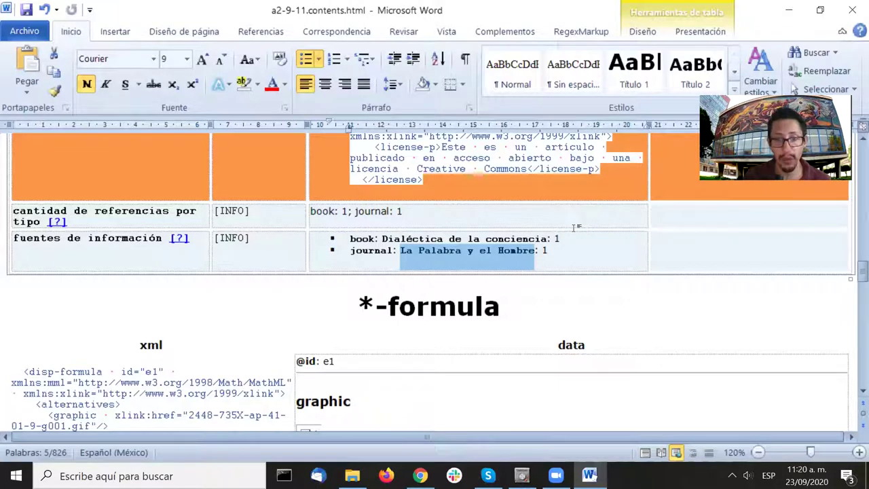
pyautogui.click(623, 214)
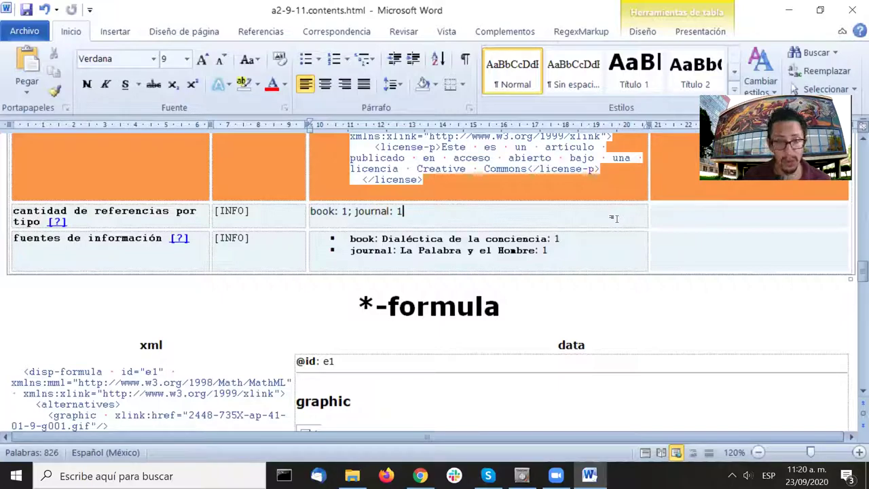
# - Examine the *-formula section and highlight the formula A = π r 2 beneath its MathML math heading
pyautogui.scroll(-3, 616, 231)
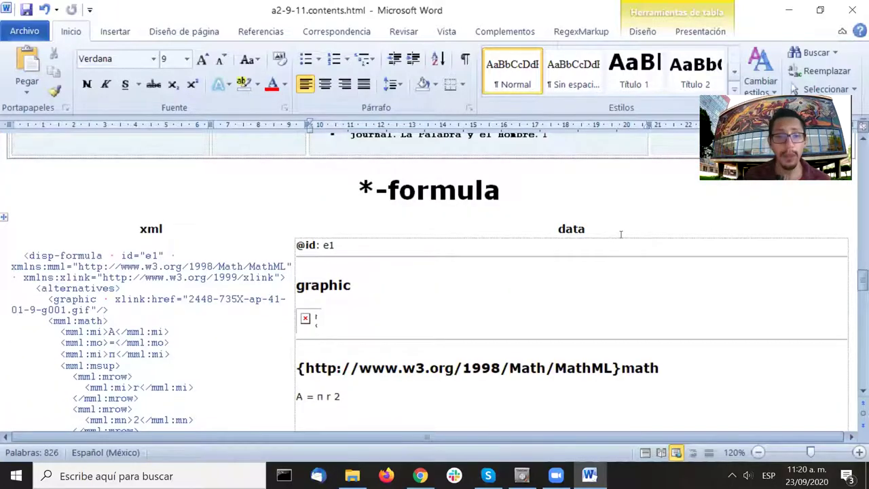
pyautogui.scroll(-2, 619, 234)
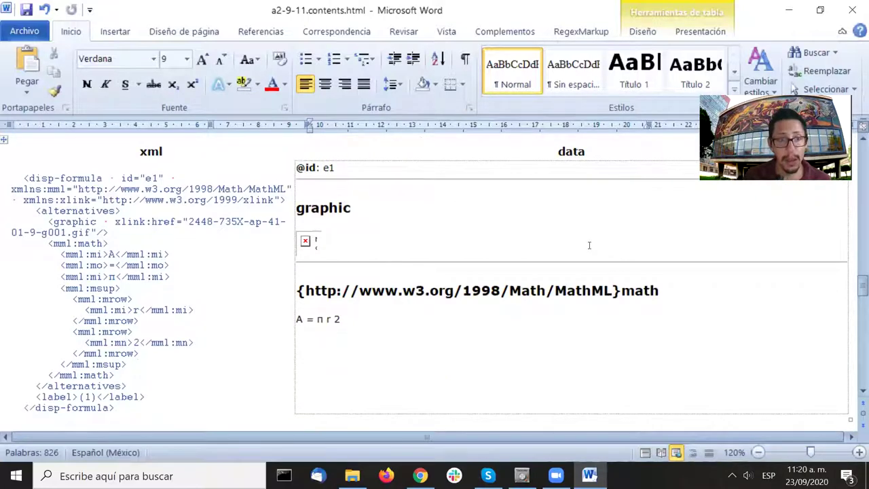
pyautogui.scroll(3, 585, 249)
pyautogui.scroll(-3, 585, 249)
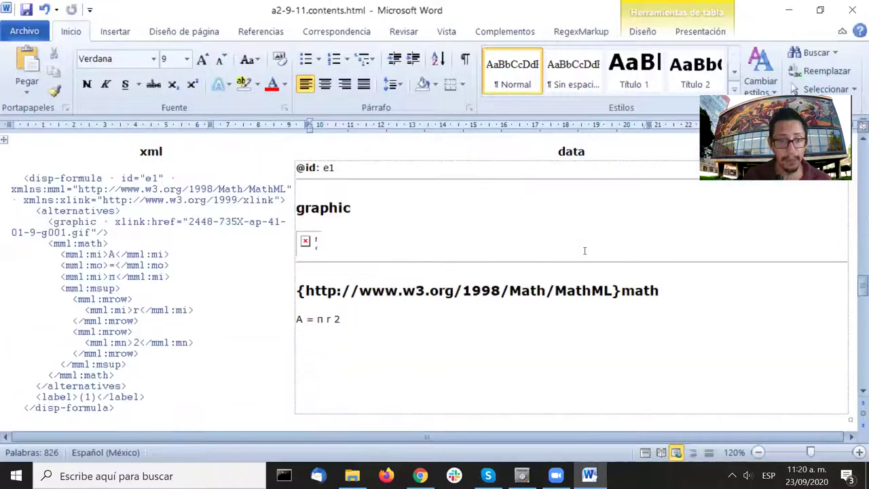
pyautogui.scroll(-3, 584, 251)
pyautogui.scroll(3, 583, 249)
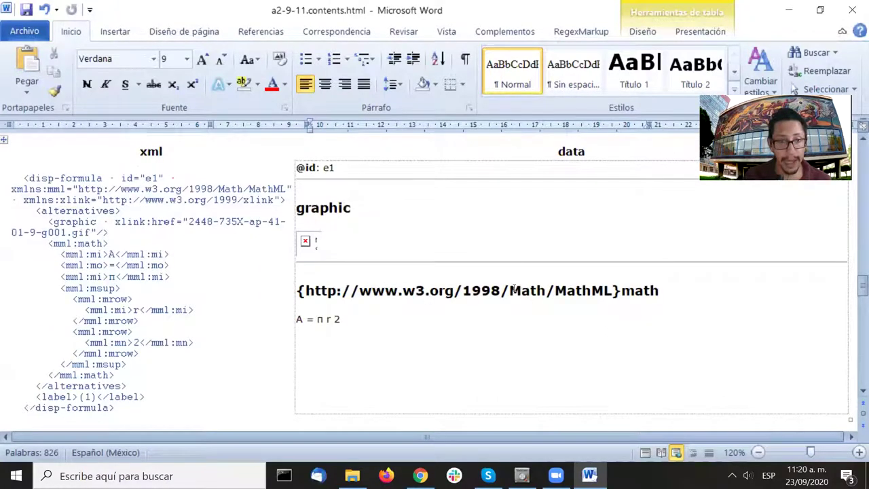
pyautogui.scroll(-1, 506, 278)
pyautogui.moveTo(351, 275); pyautogui.dragTo(403, 323)
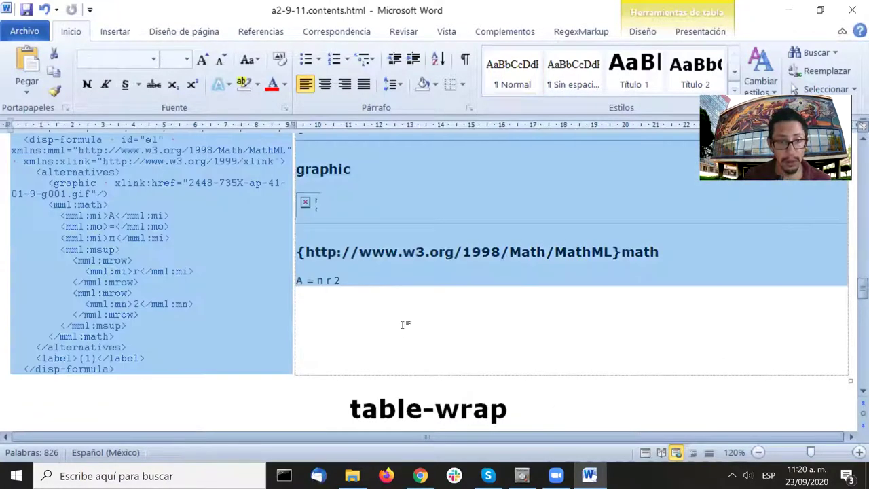
pyautogui.click(382, 293)
pyautogui.moveTo(346, 280); pyautogui.dragTo(297, 281)
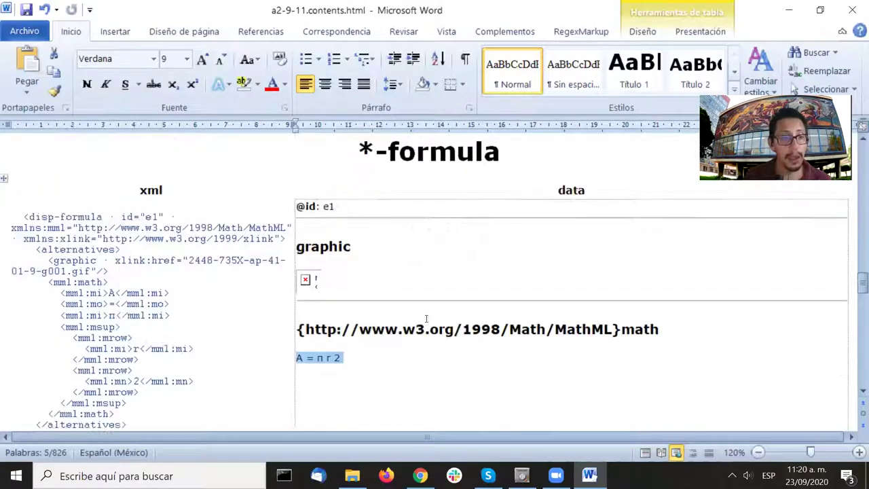
# - Highlight the complete disp-formula code for e1 in the xml column of the *-formula section
pyautogui.scroll(2, 426, 319)
pyautogui.scroll(-2, 426, 318)
pyautogui.tripleClick(217, 313)
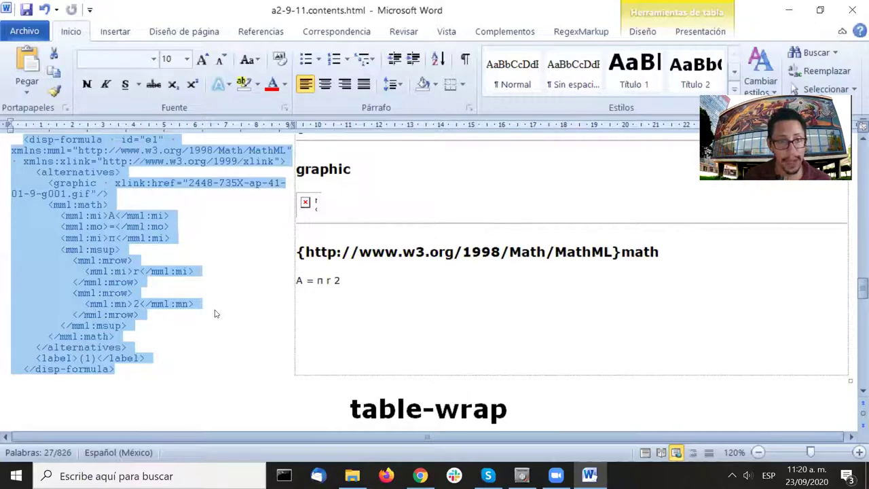
# - Highlight the table-wrap heading beneath the formula section of the data quality report
pyautogui.scroll(-7, 525, 235)
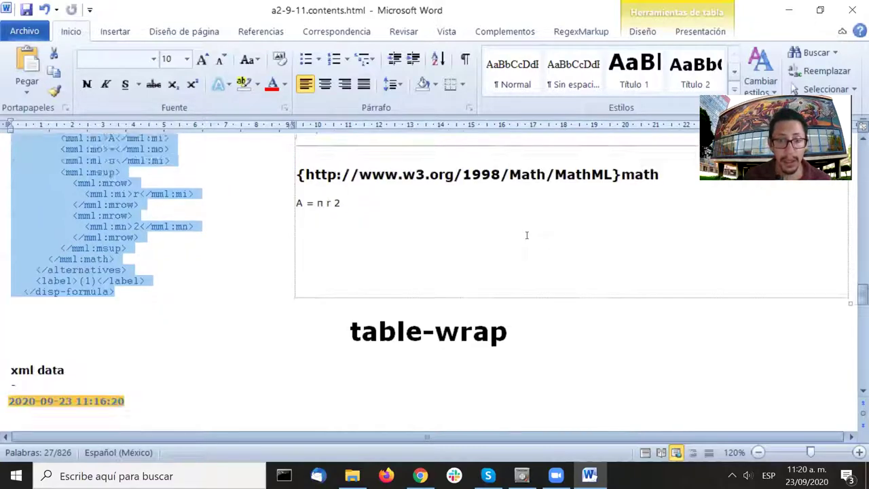
pyautogui.scroll(3, 606, 212)
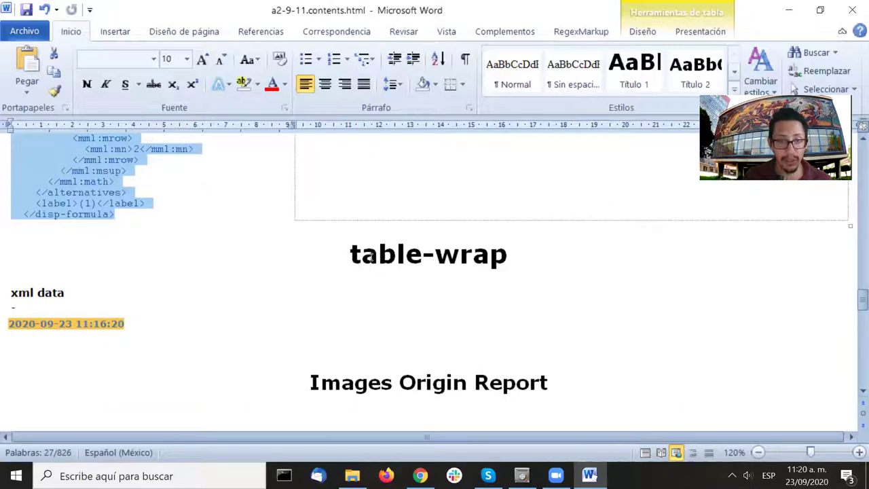
pyautogui.moveTo(351, 253); pyautogui.dragTo(511, 254)
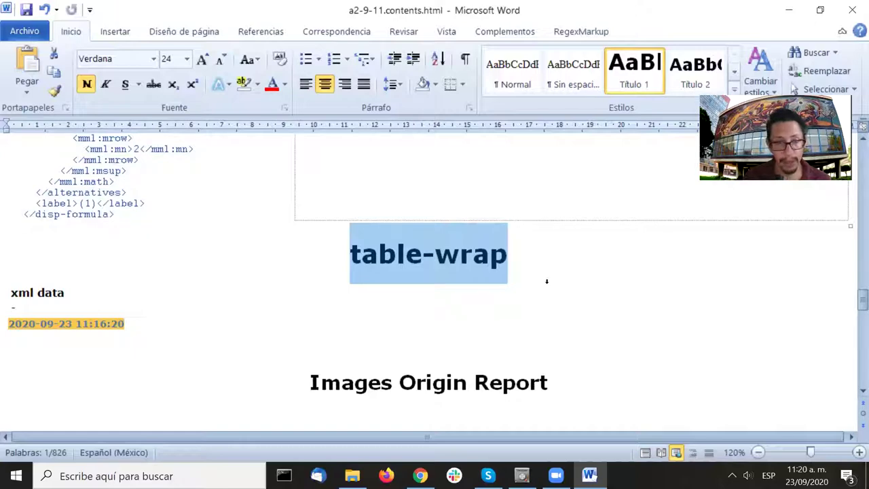
# - Examine the Images Origin Report, comparing the document and package images for equation e1 and figgrp f12
pyautogui.scroll(-5, 547, 281)
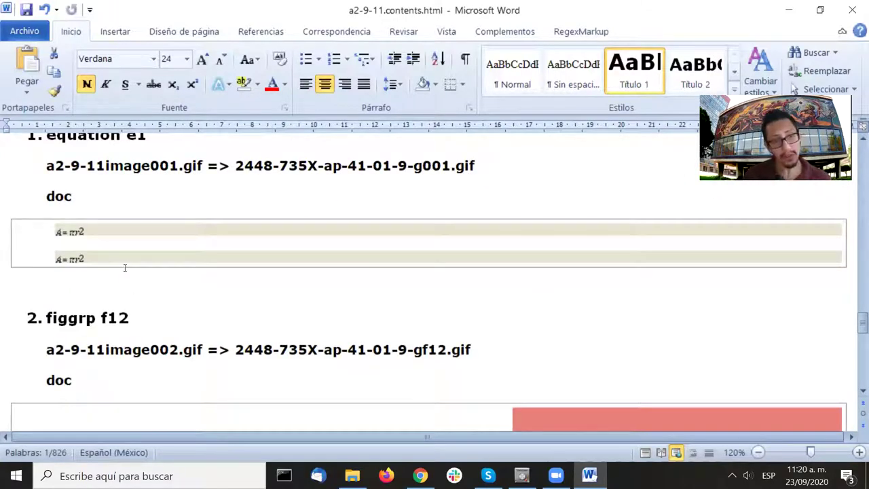
pyautogui.scroll(-2, 174, 213)
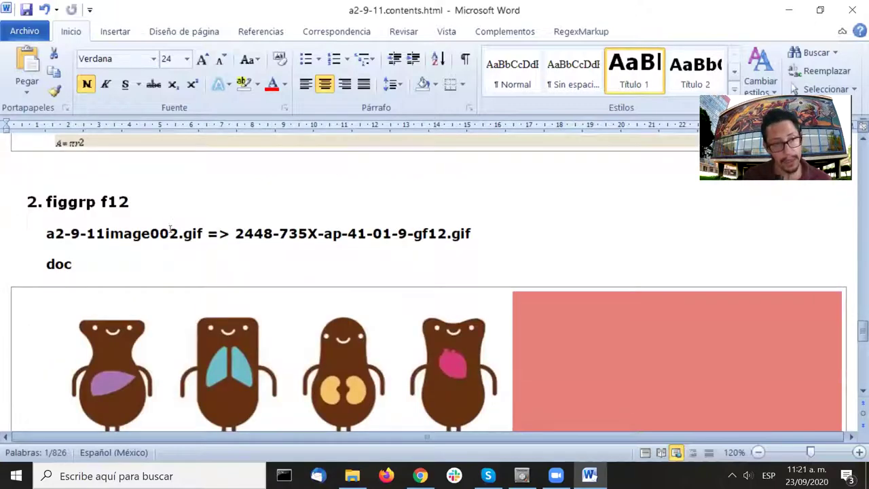
pyautogui.scroll(3, 170, 234)
pyautogui.scroll(-1, 129, 286)
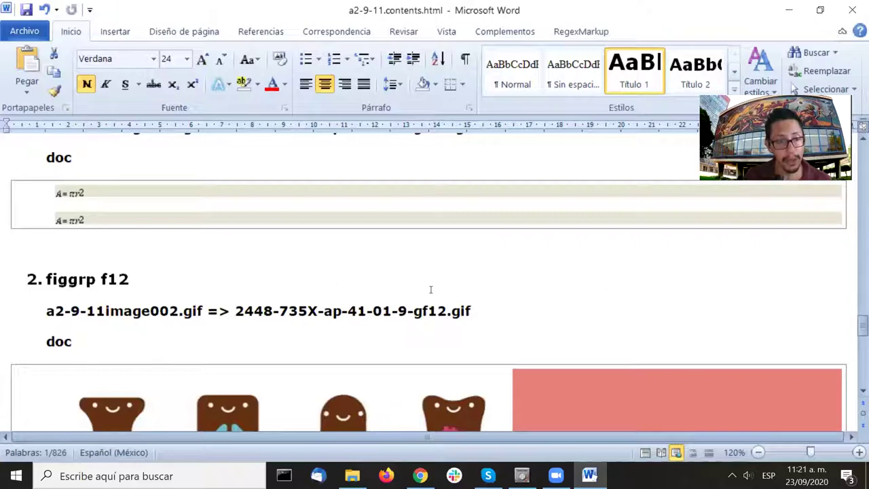
pyautogui.scroll(-5, 600, 243)
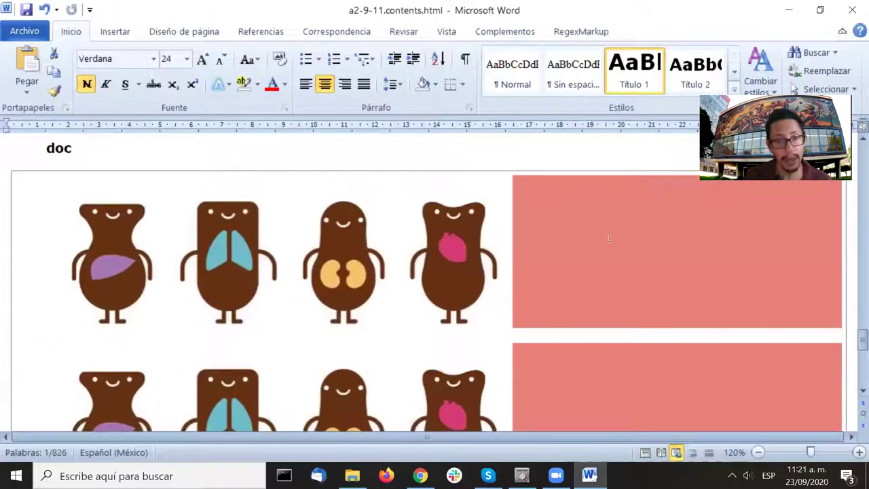
pyautogui.scroll(-7, 608, 237)
pyautogui.scroll(8, 607, 234)
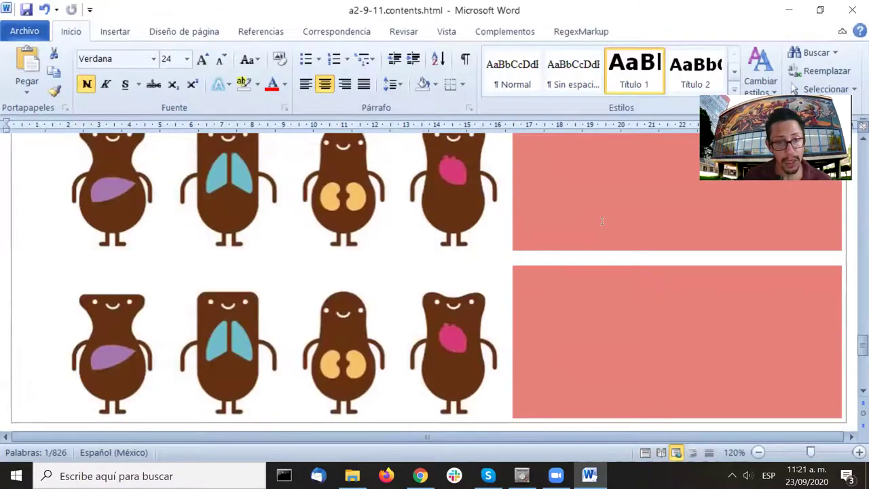
pyautogui.scroll(-7, 603, 223)
pyautogui.scroll(6, 602, 220)
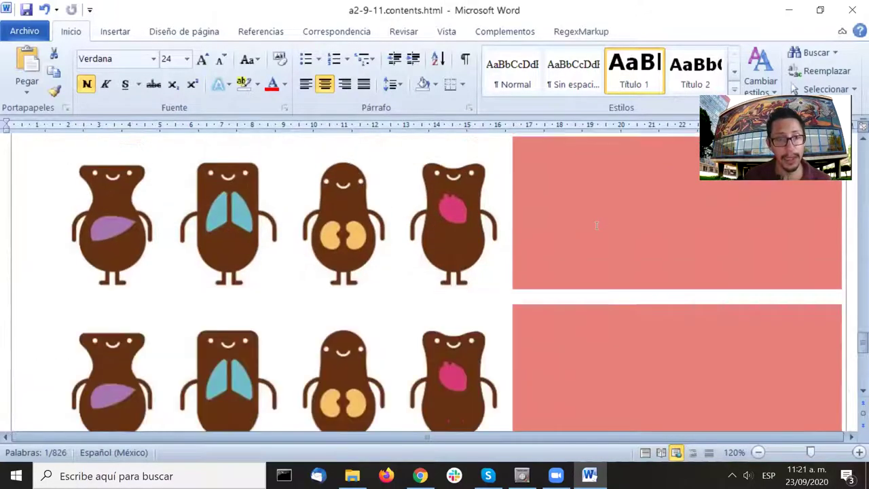
pyautogui.scroll(-10, 485, 232)
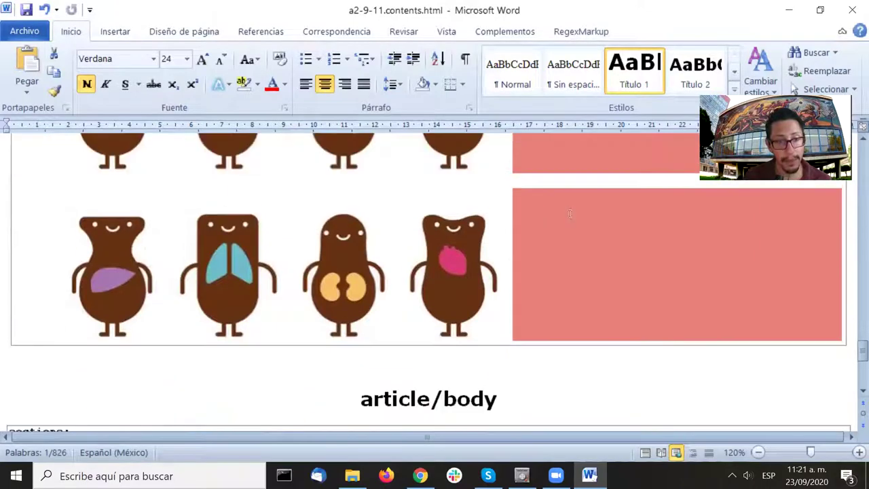
pyautogui.scroll(5, 606, 227)
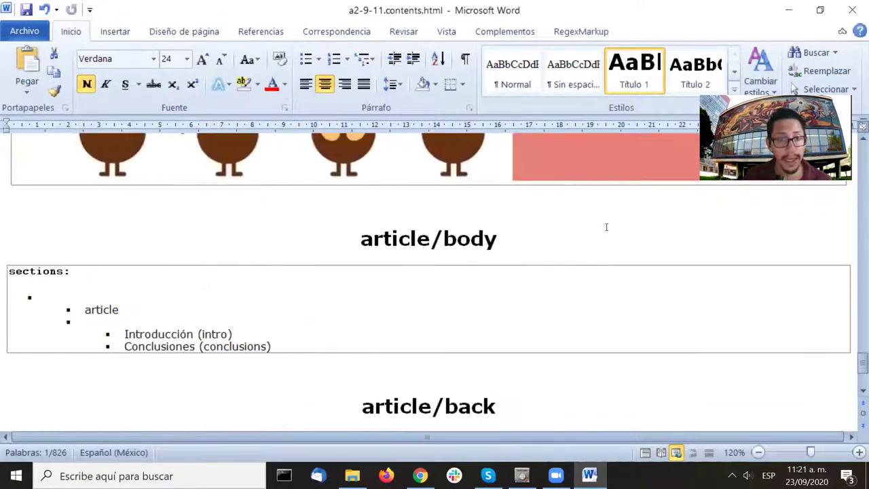
# - Highlight the word body in the article/body heading, followed by the section titles Introducción and Conclusiones
pyautogui.scroll(-2, 534, 253)
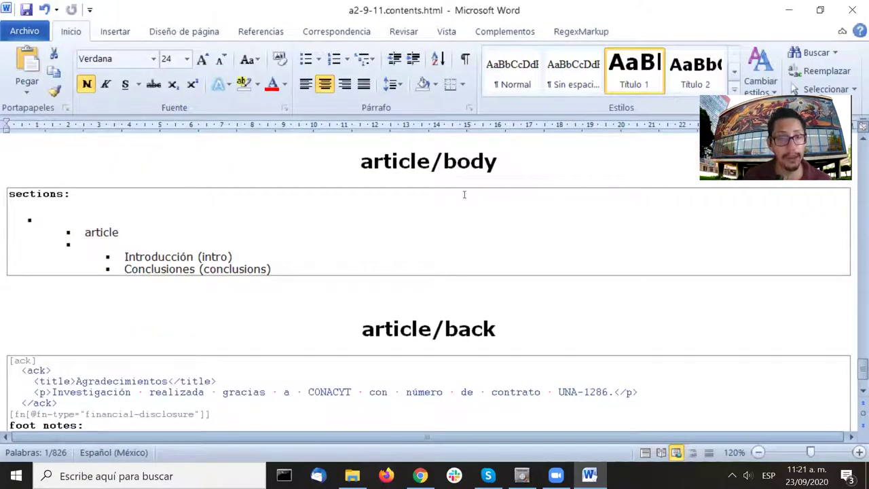
pyautogui.doubleClick(460, 164)
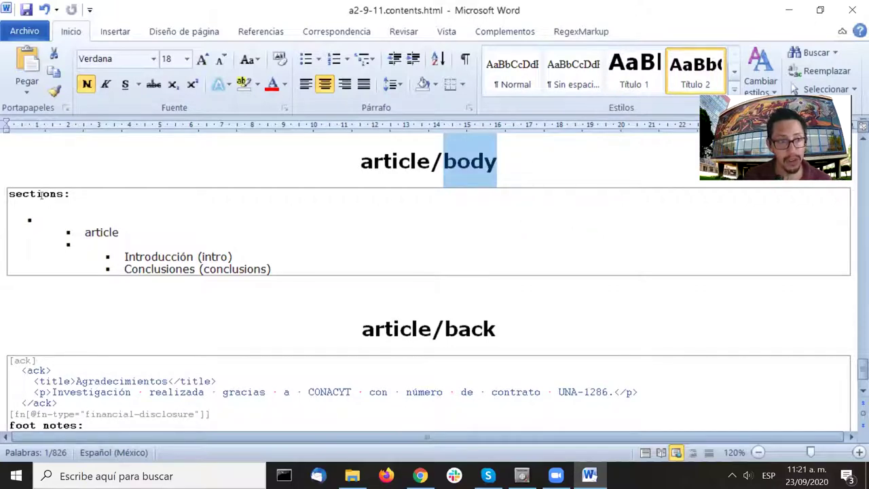
pyautogui.doubleClick(155, 257)
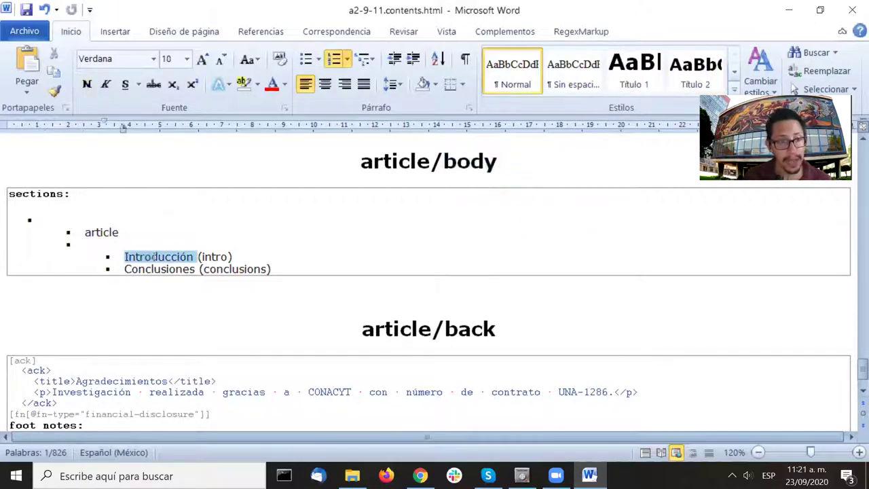
pyautogui.doubleClick(159, 268)
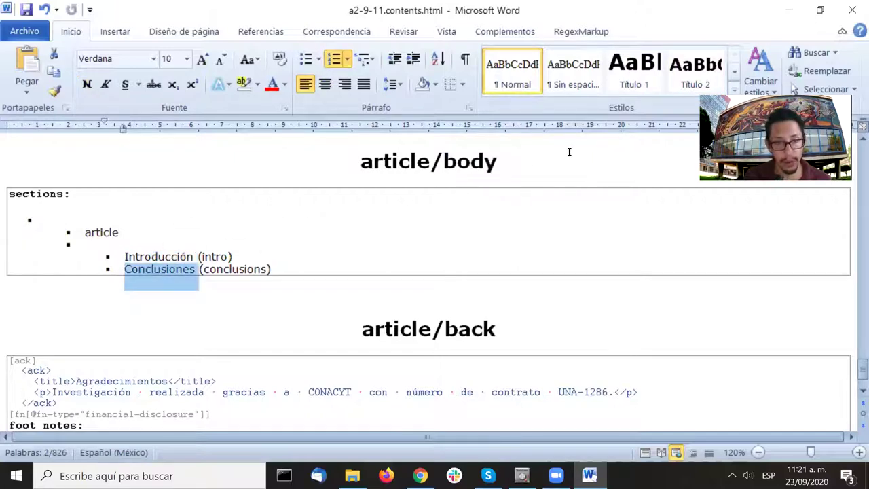
# - Highlight the ack code and the article footnote under article/back, ending on the word back in the heading
pyautogui.scroll(-2, 569, 154)
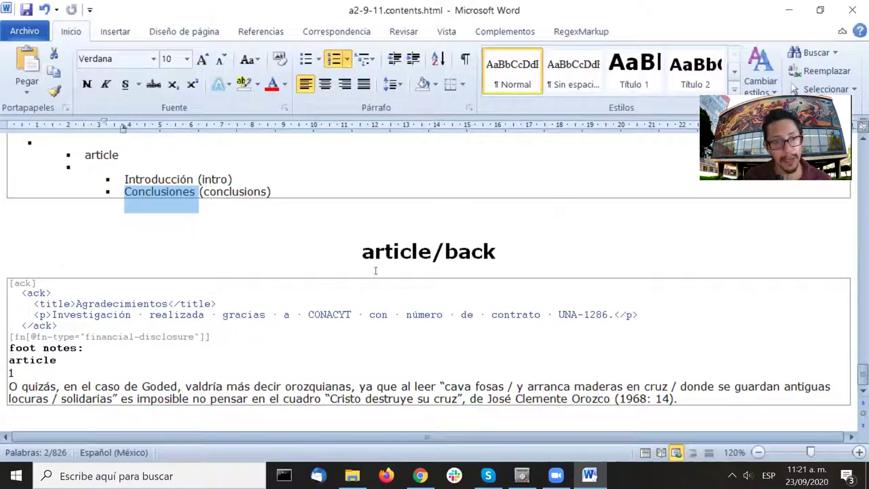
pyautogui.moveTo(20, 293); pyautogui.dragTo(129, 325)
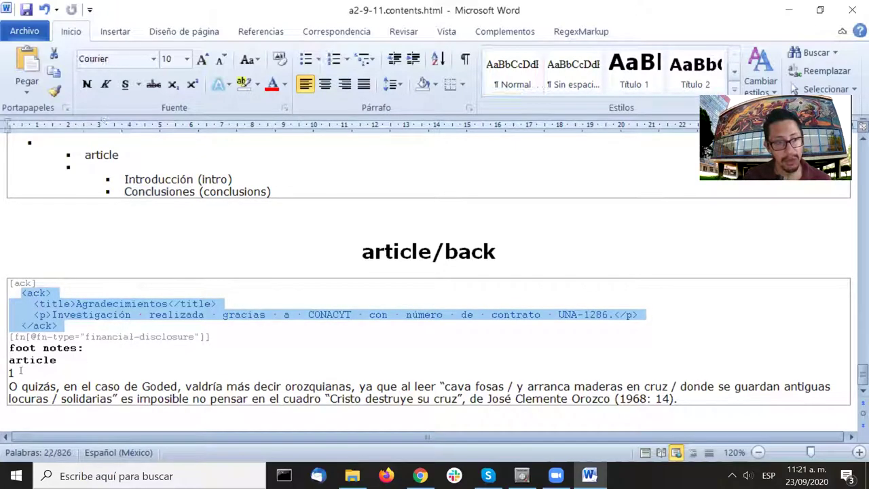
pyautogui.moveTo(8, 360); pyautogui.dragTo(678, 401)
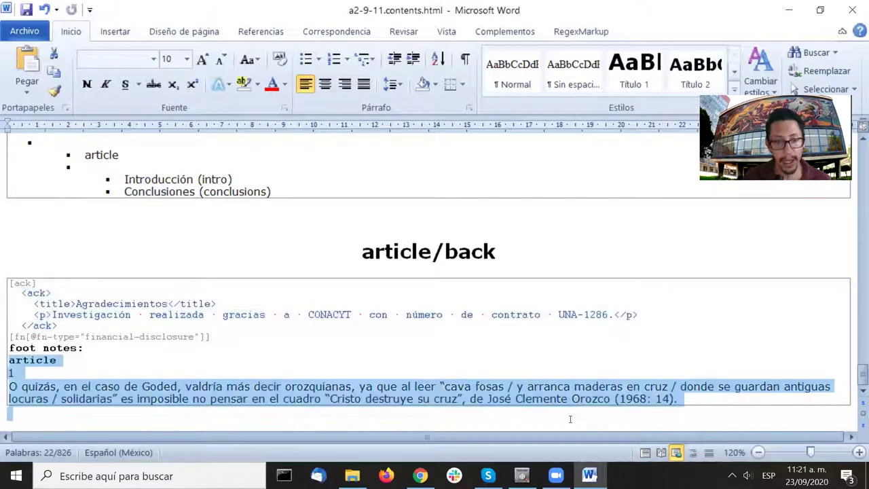
pyautogui.click(496, 252)
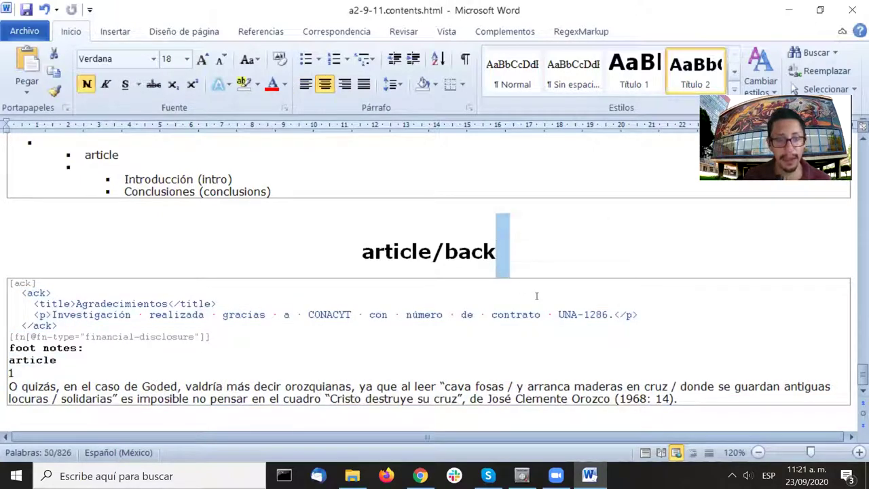
pyautogui.doubleClick(447, 252)
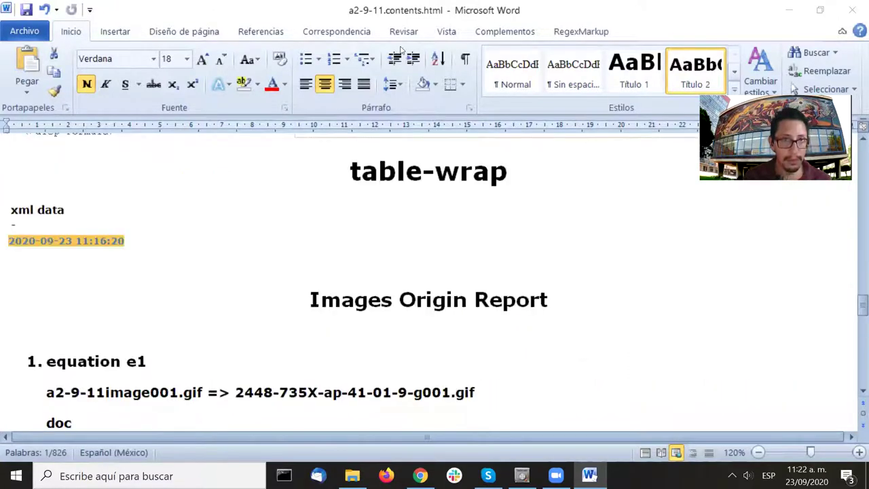
# - Go back to the beginning of the data quality report, then return to the marked-up document a2-9-11.docx
pyautogui.scroll(15, 400, 50)
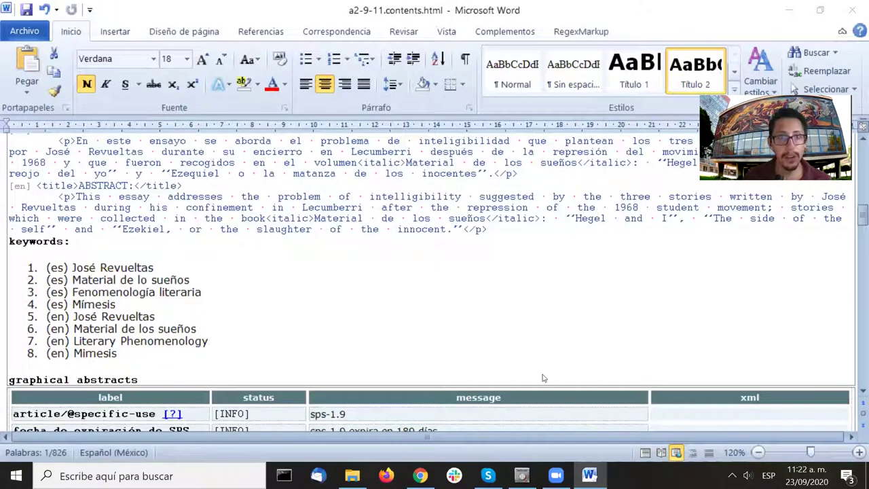
pyautogui.scroll(10, 573, 297)
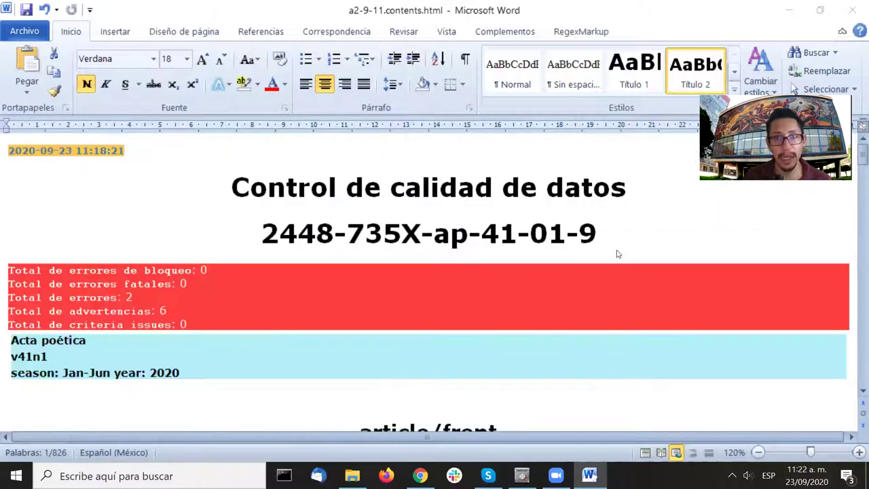
pyautogui.click(503, 33)
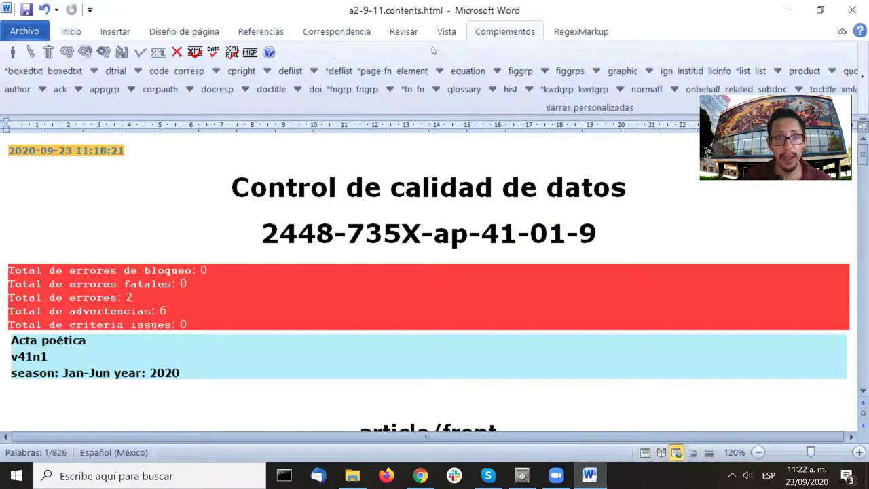
pyautogui.click(247, 57)
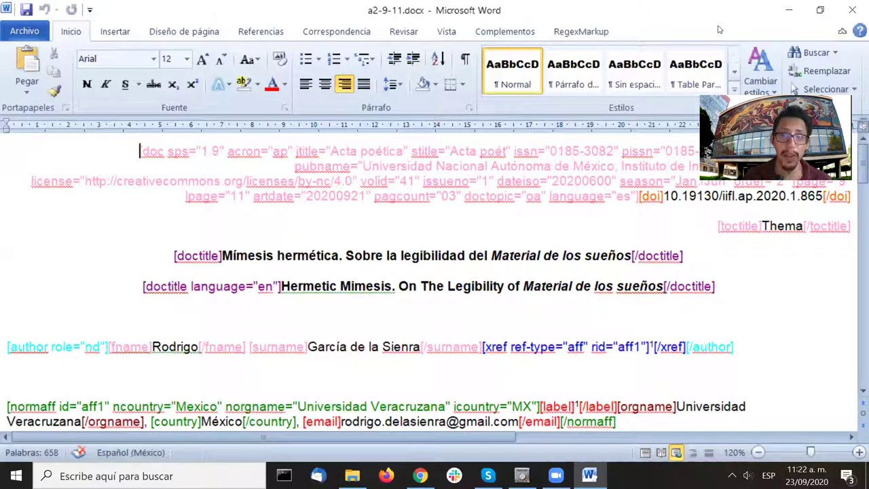
# - Exit the SciELO markup of a2-9-11.docx with the Guardar y salir option
pyautogui.click(496, 31)
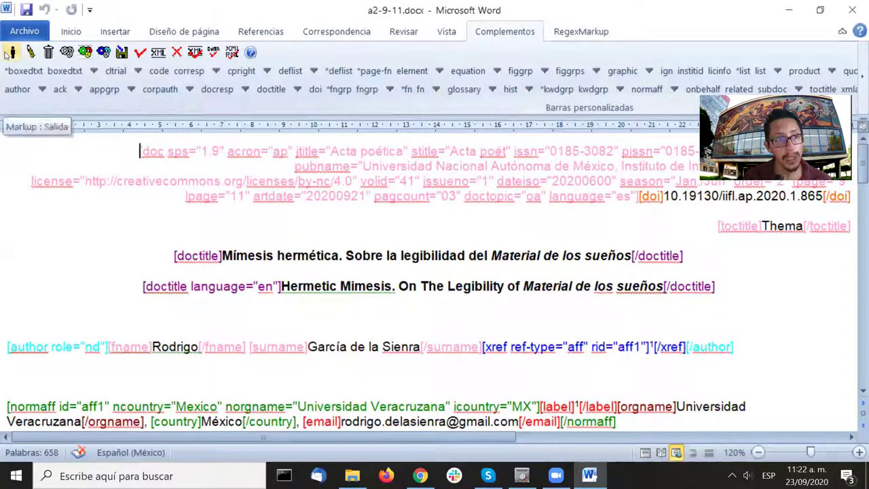
pyautogui.click(7, 54)
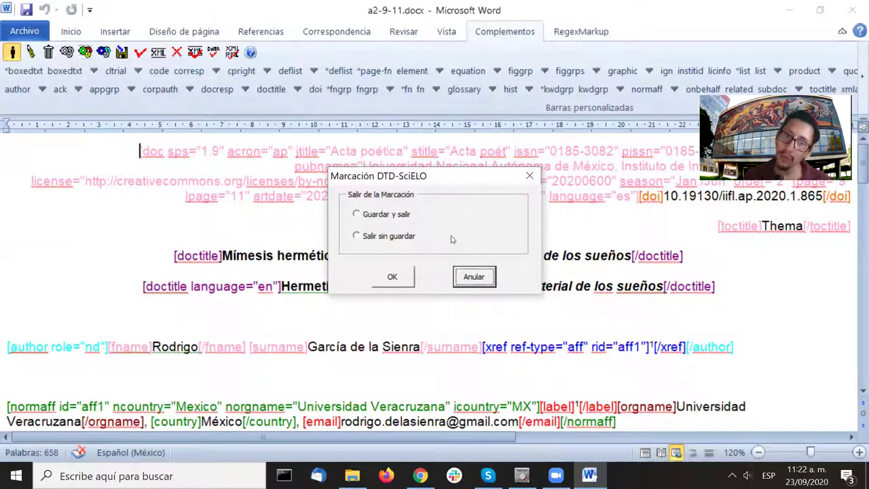
pyautogui.click(384, 214)
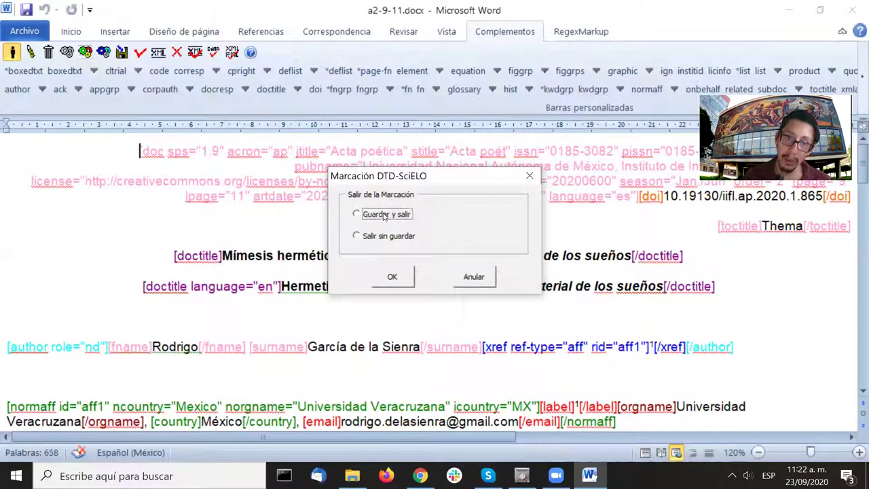
pyautogui.click(392, 278)
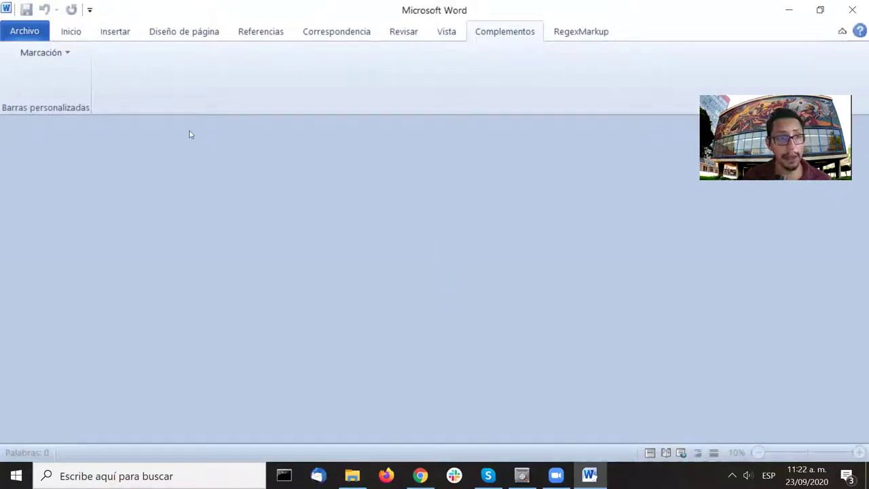
# - Open the document a3-12-13.docx from the scielo_markup folder
pyautogui.click(26, 32)
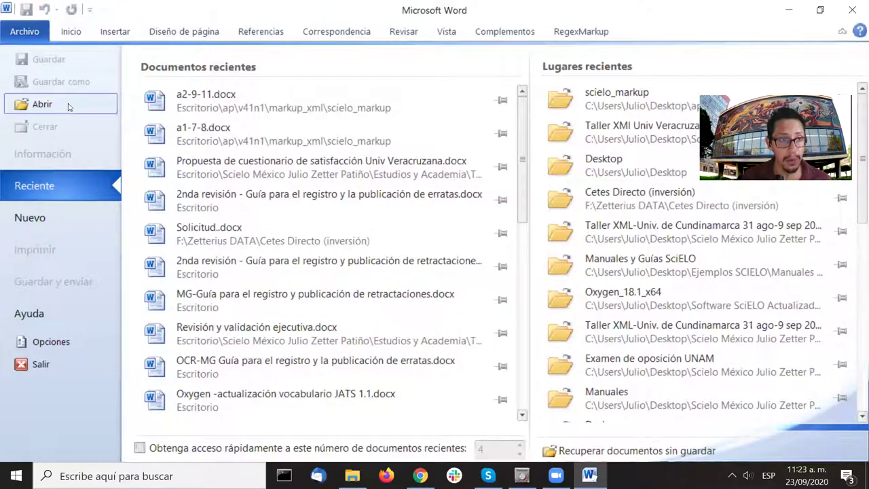
pyautogui.click(42, 103)
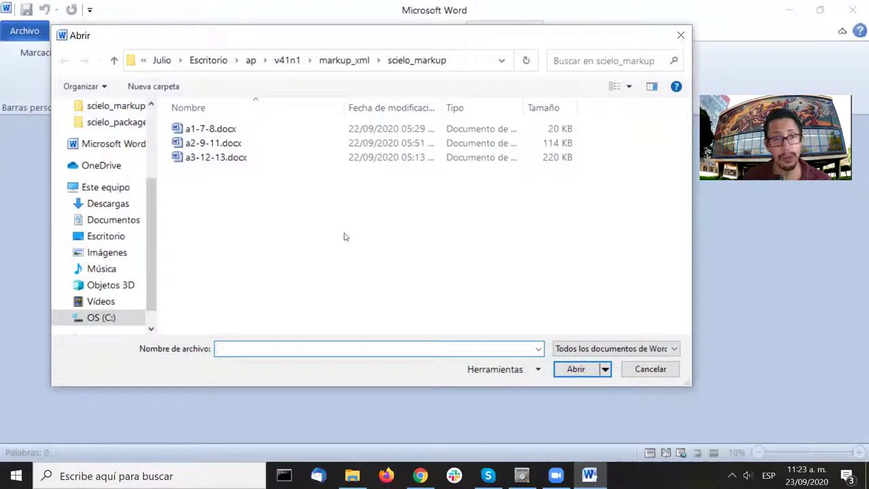
pyautogui.click(215, 162)
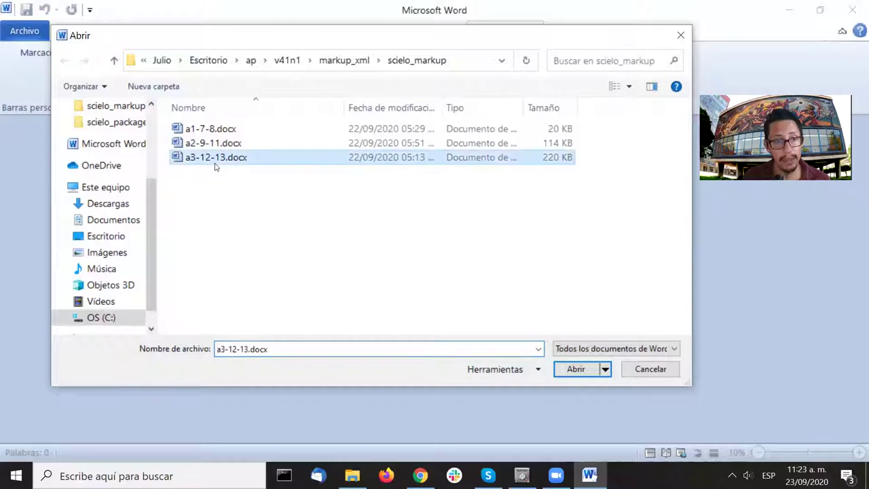
pyautogui.doubleClick(216, 163)
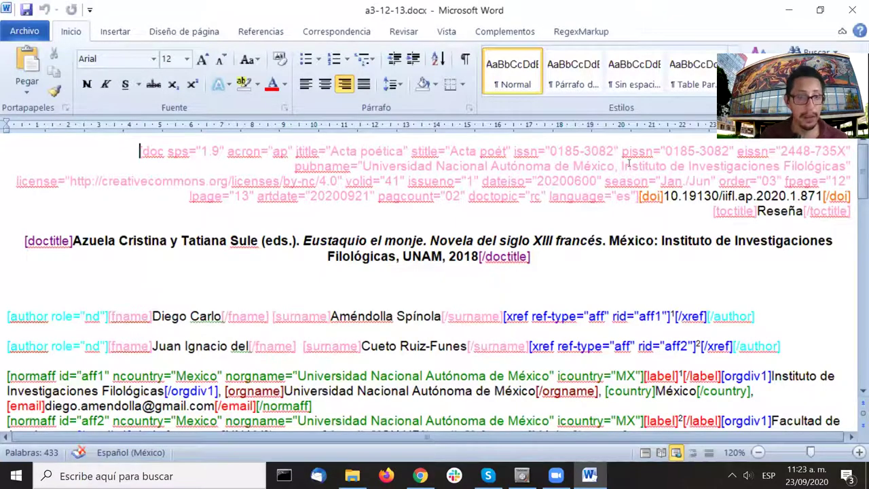
# - Examine the book review's front matter tags and select the product block, ending on the word product in its opening tag
pyautogui.scroll(-2, 630, 163)
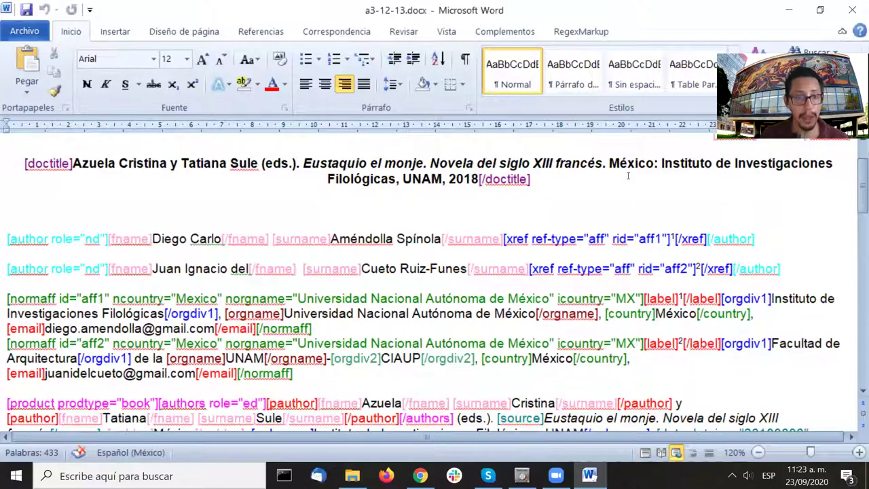
pyautogui.scroll(-3, 627, 175)
pyautogui.scroll(-2, 628, 175)
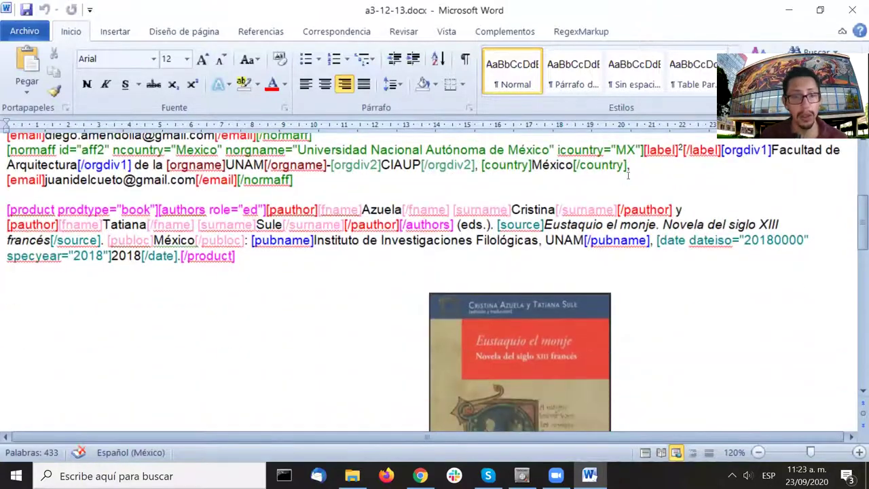
pyautogui.scroll(5, 628, 175)
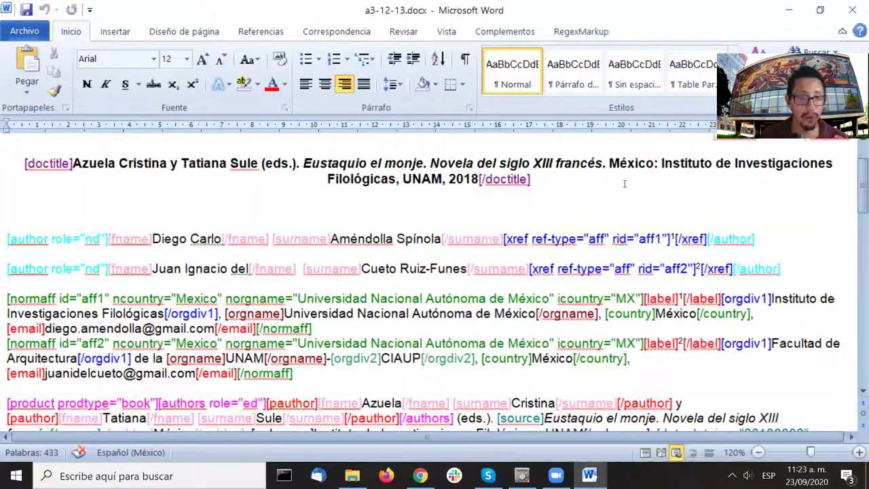
pyautogui.scroll(-3, 624, 184)
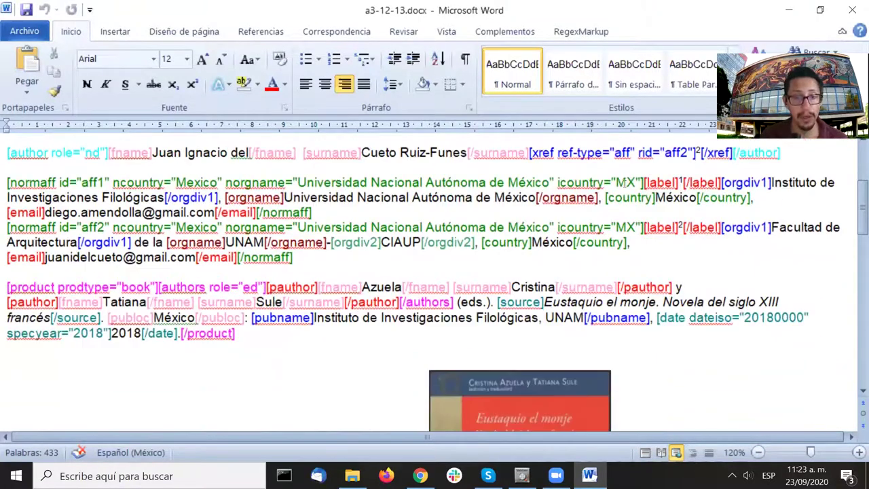
pyautogui.scroll(-3, 624, 183)
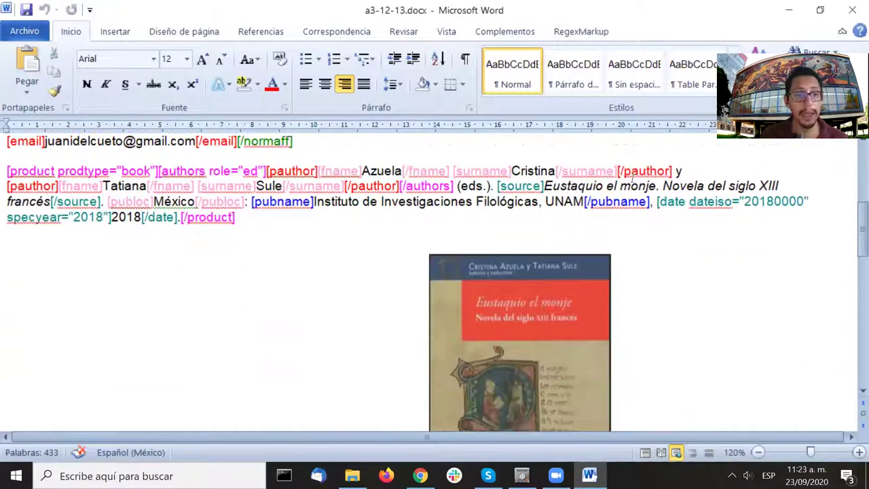
pyautogui.scroll(3, 623, 183)
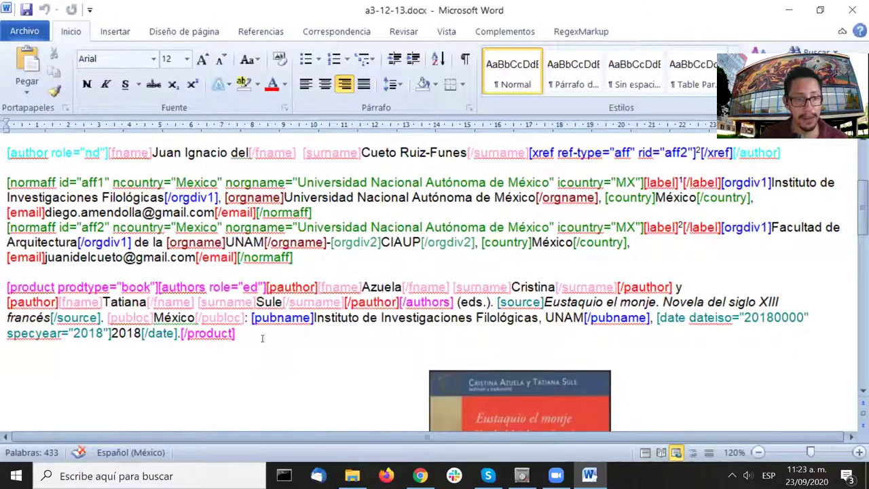
pyautogui.moveTo(238, 334); pyautogui.dragTo(8, 291)
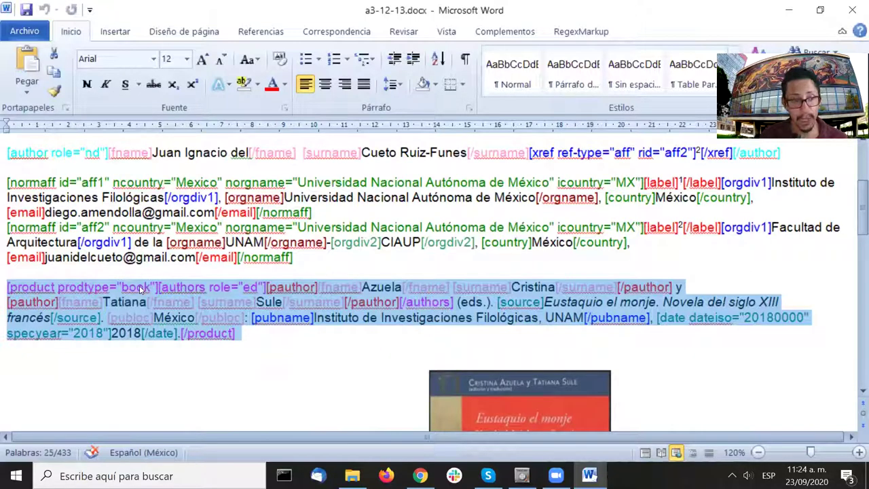
pyautogui.doubleClick(39, 289)
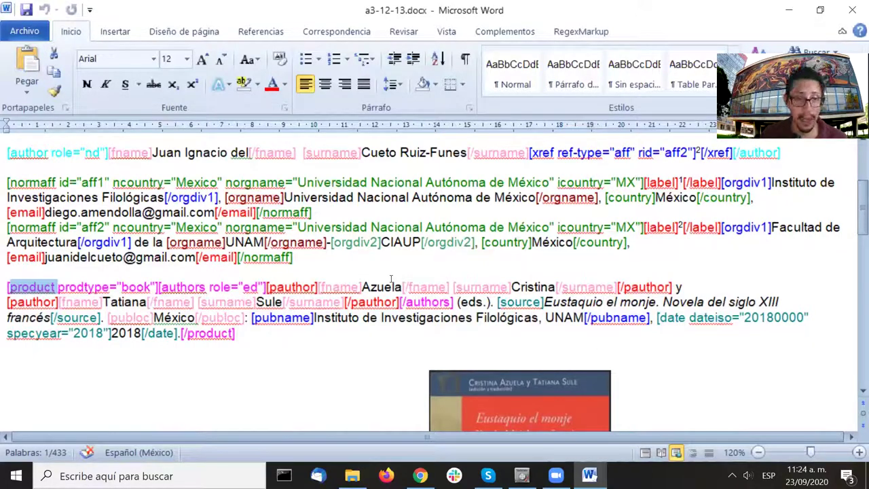
# - Examine the body's cover figure and paragraph tags, and highlight Tabla 1 with its tabwrap tags through the closing xmlbody tag
pyautogui.scroll(-1, 682, 257)
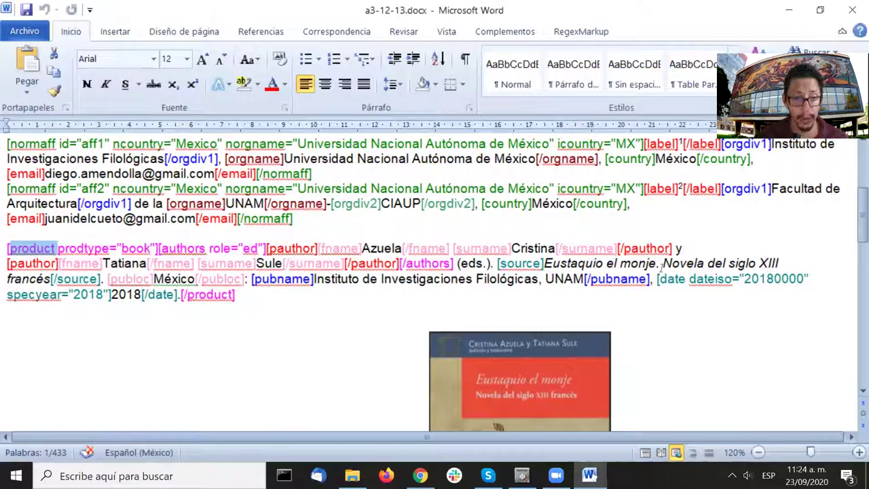
pyautogui.scroll(-10, 684, 256)
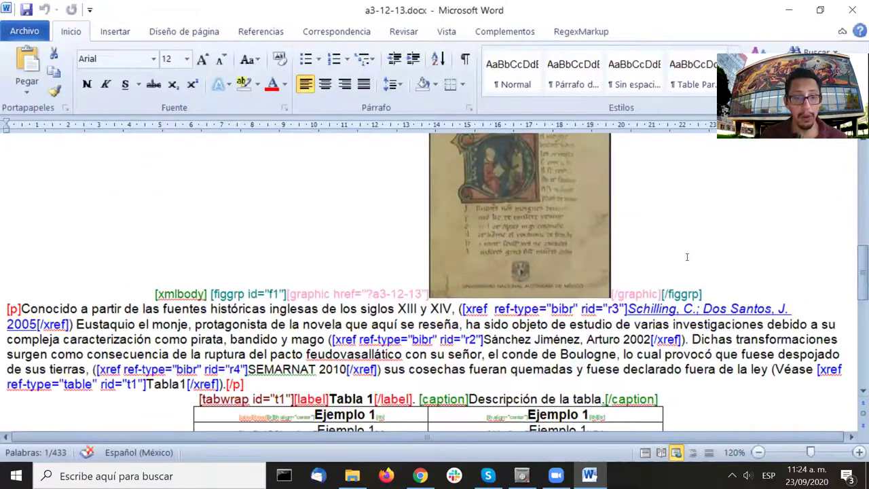
pyautogui.scroll(3, 685, 256)
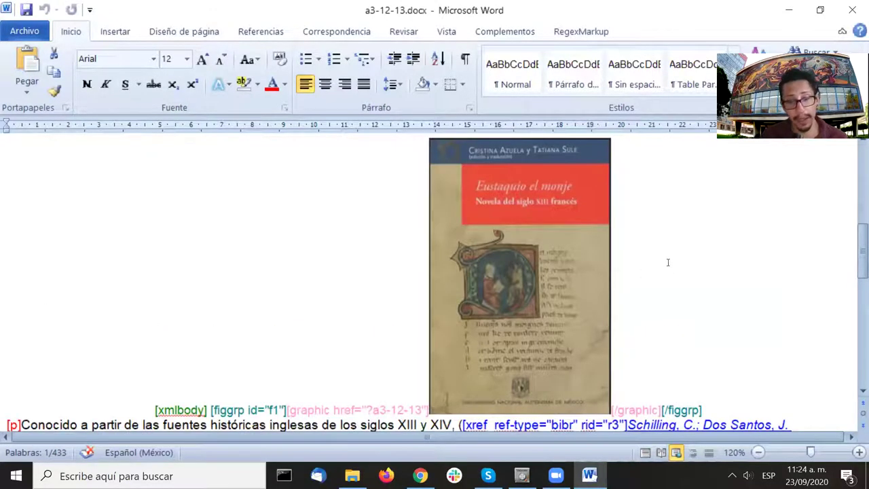
pyautogui.scroll(-4, 643, 273)
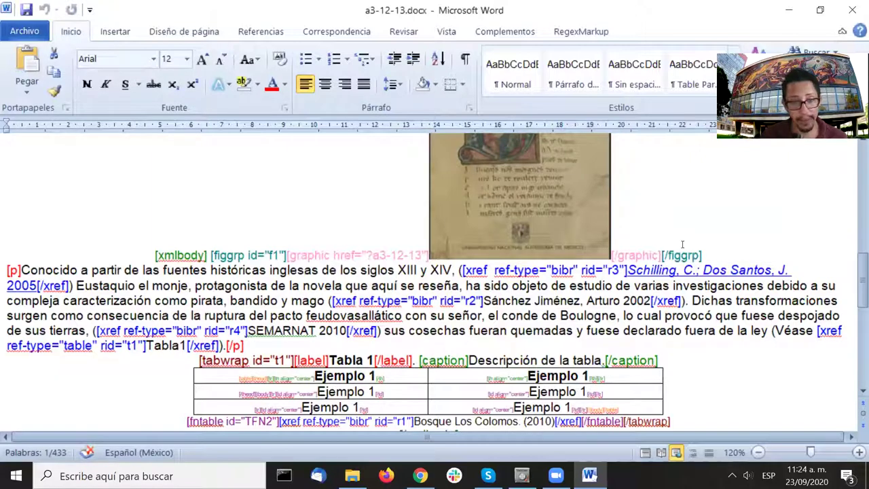
pyautogui.scroll(-1, 682, 244)
pyautogui.scroll(-1, 672, 252)
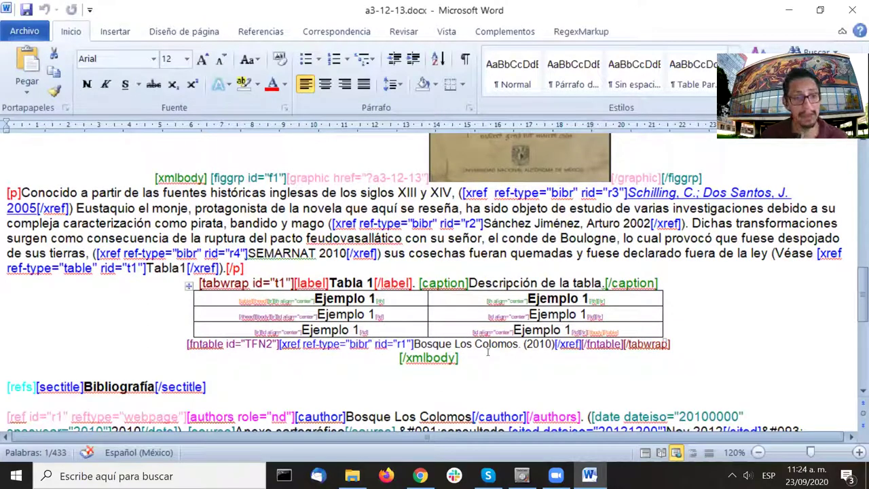
pyautogui.moveTo(479, 354); pyautogui.dragTo(188, 285)
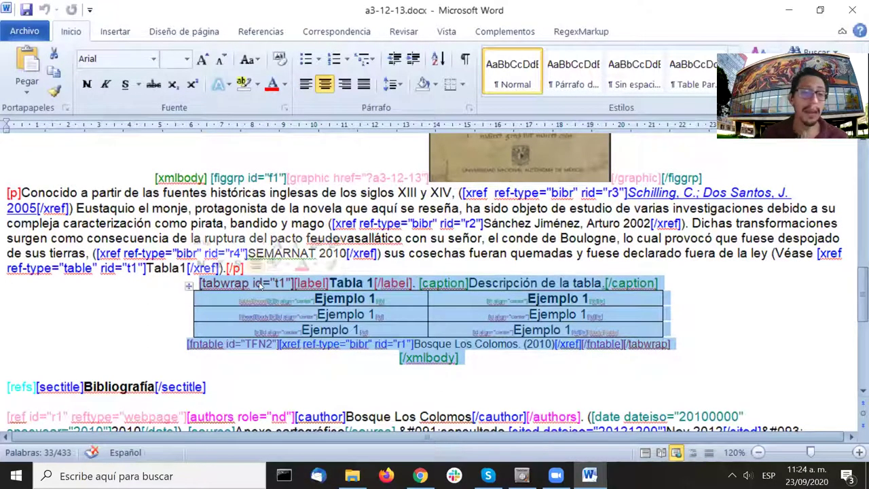
pyautogui.doubleClick(228, 285)
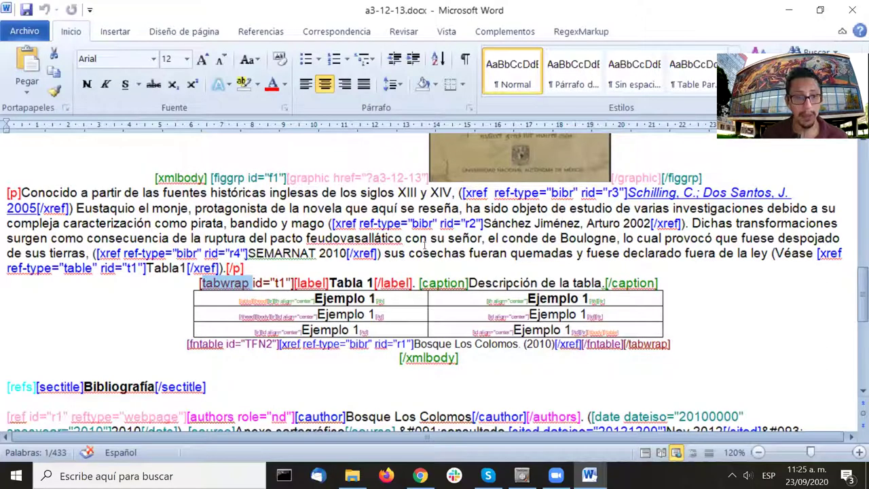
pyautogui.click(479, 360)
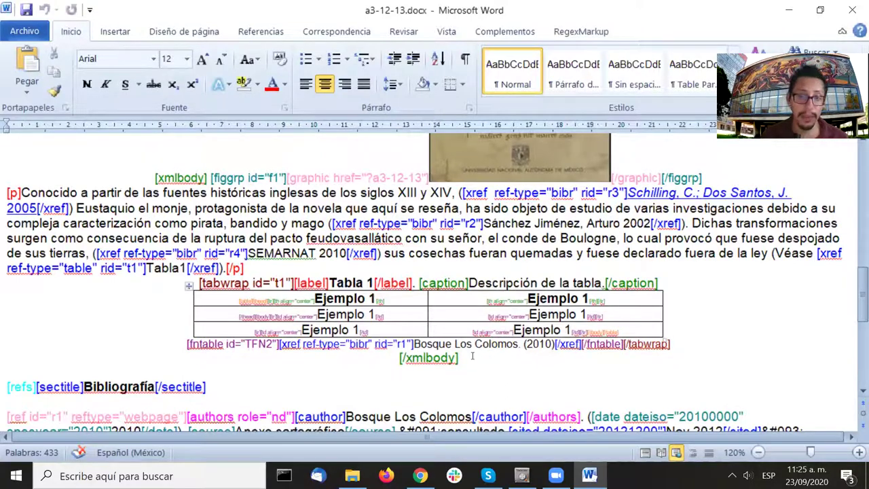
pyautogui.moveTo(467, 358); pyautogui.dragTo(191, 285)
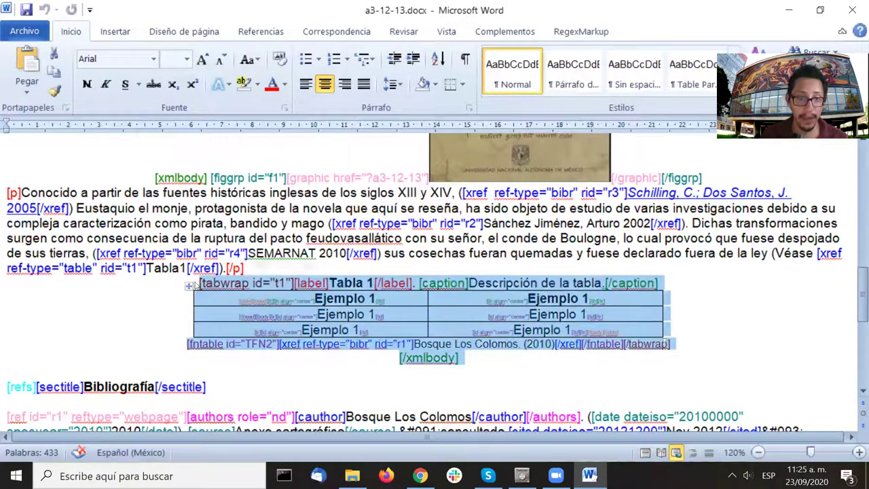
pyautogui.click(538, 299)
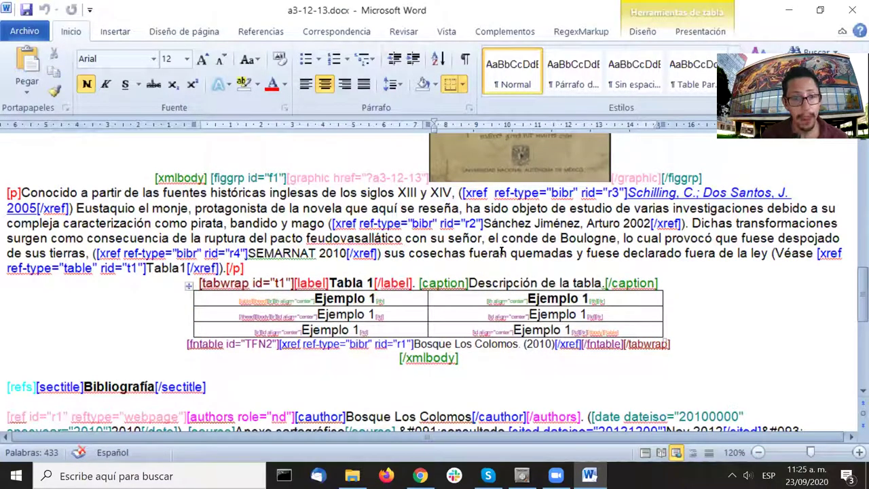
pyautogui.click(404, 237)
# - Read through the four tagged references under Bibliografía and highlight the fngrp block with the Como citar este documento note
pyautogui.scroll(-2, 434, 237)
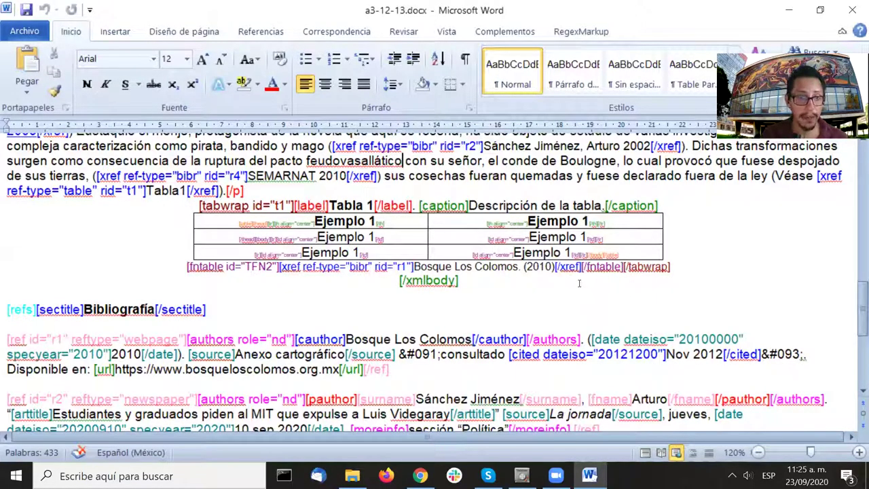
pyautogui.scroll(-2, 568, 188)
pyautogui.scroll(-4, 567, 190)
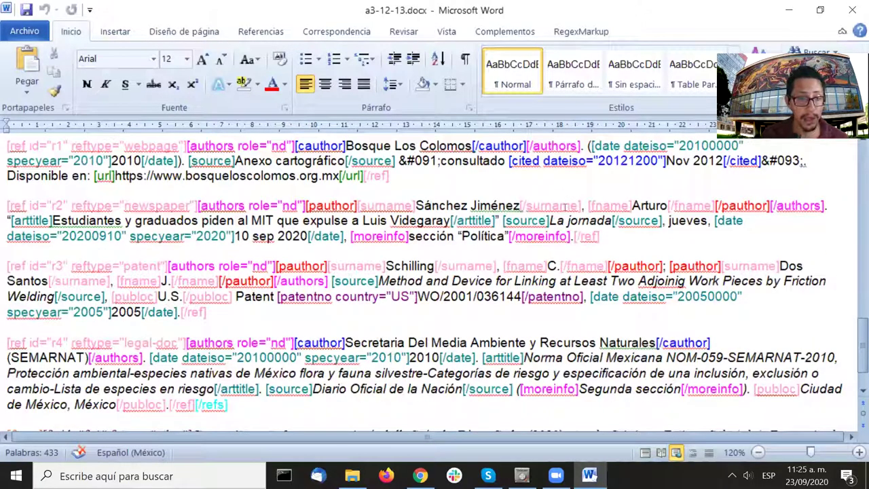
pyautogui.scroll(-2, 564, 207)
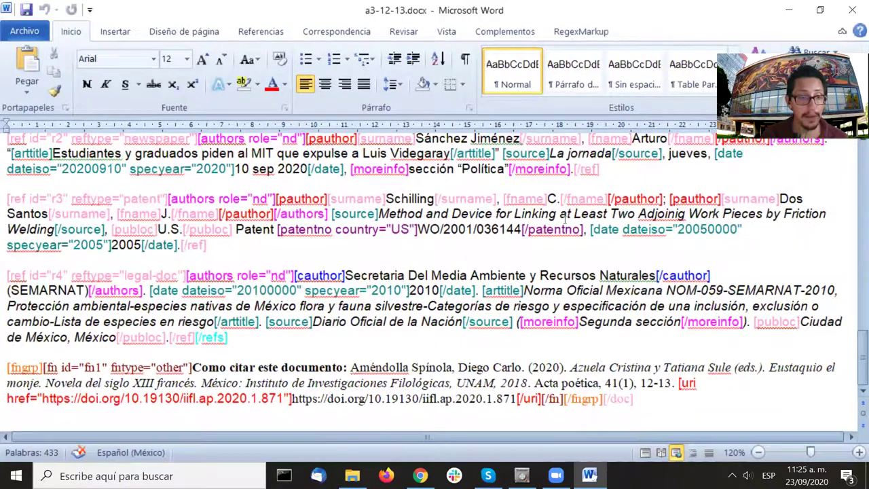
pyautogui.scroll(2, 564, 217)
pyautogui.scroll(-2, 564, 217)
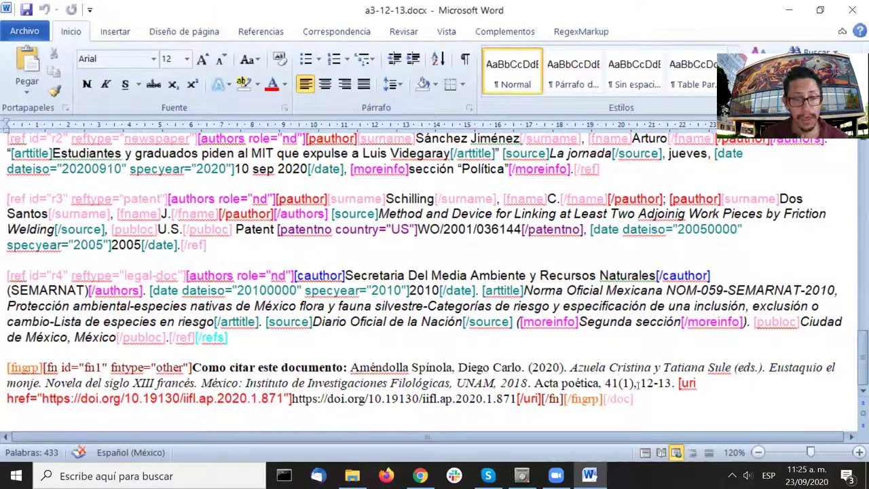
pyautogui.moveTo(661, 412); pyautogui.dragTo(4, 367)
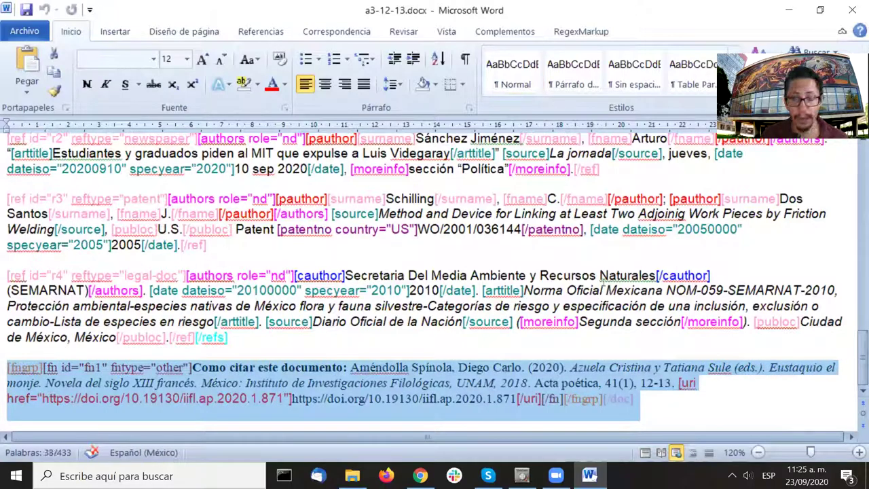
# - Return to the front matter and highlight the whole product block of the reviewed book again
pyautogui.scroll(10, 602, 282)
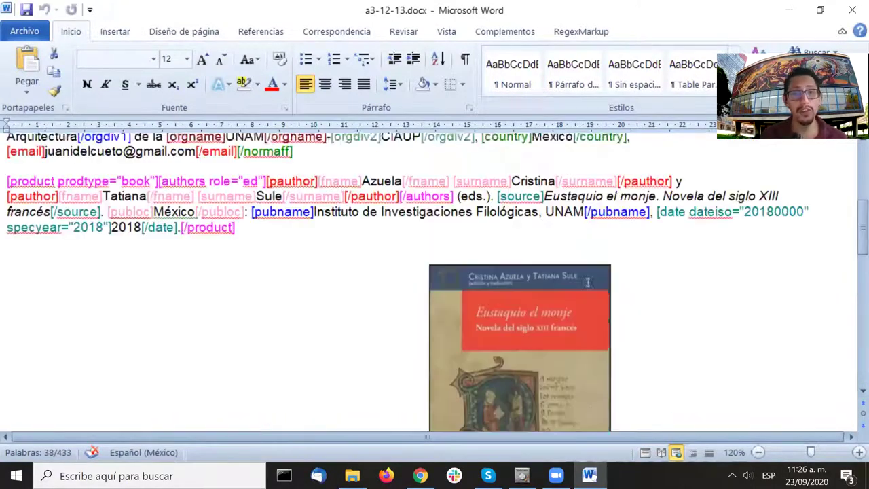
pyautogui.scroll(4, 587, 272)
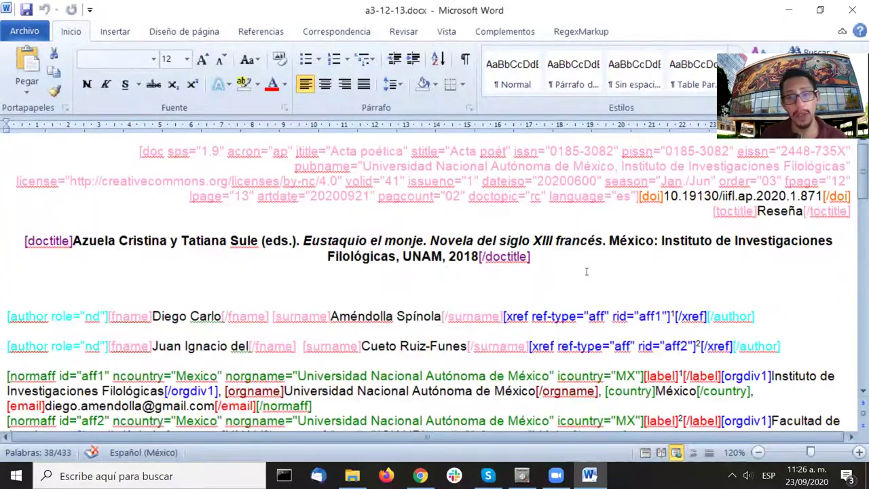
pyautogui.scroll(-3, 587, 272)
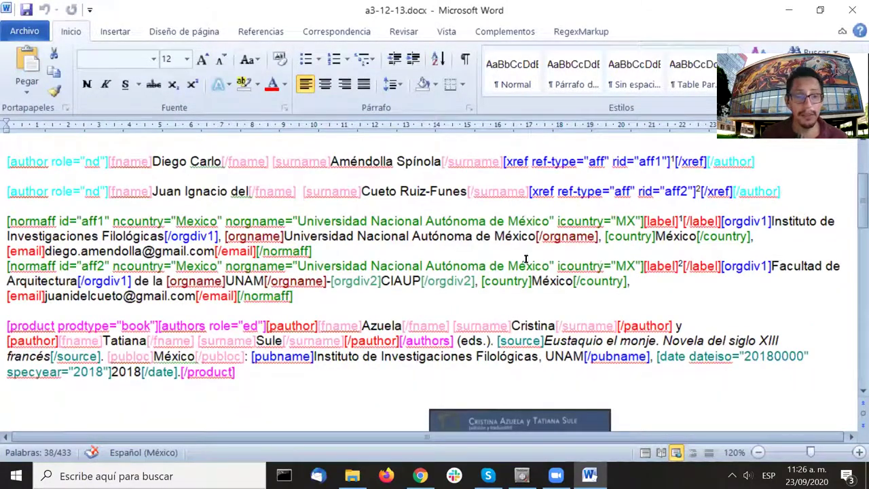
pyautogui.moveTo(263, 375); pyautogui.dragTo(7, 326)
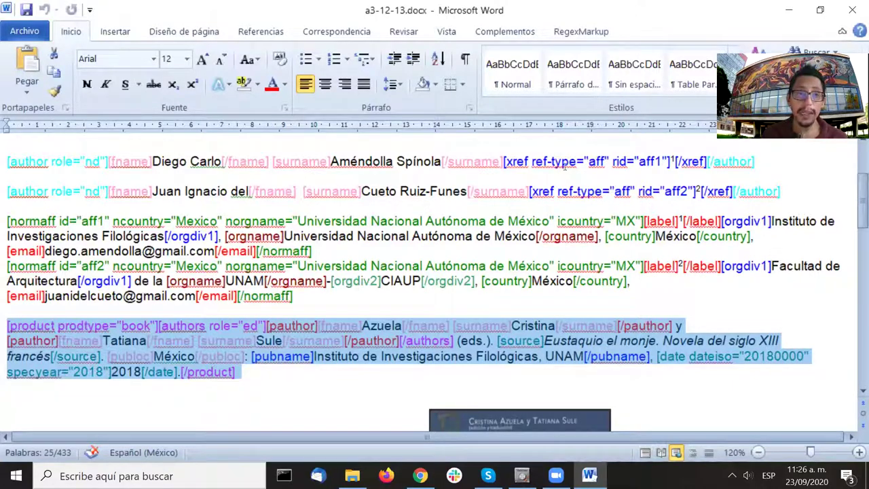
# - Start Marcación DTD-SciELO on a3-12-13.docx and generate the article's XML package
pyautogui.click(493, 33)
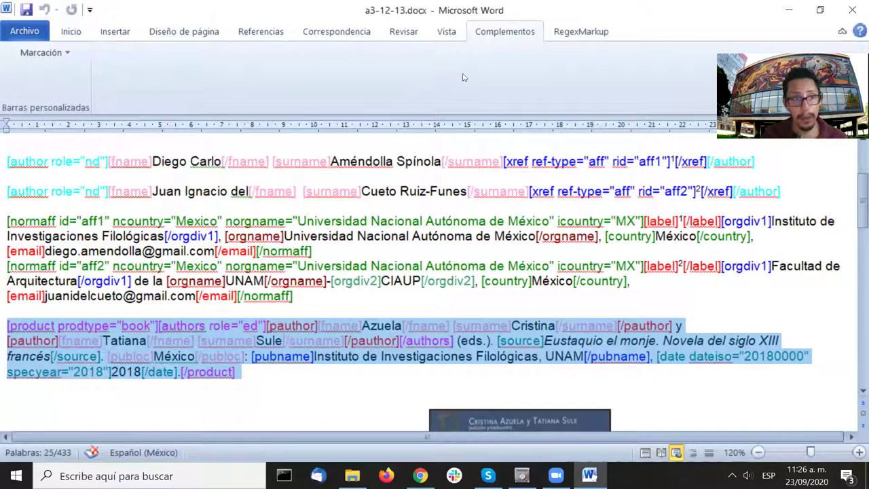
pyautogui.click(48, 52)
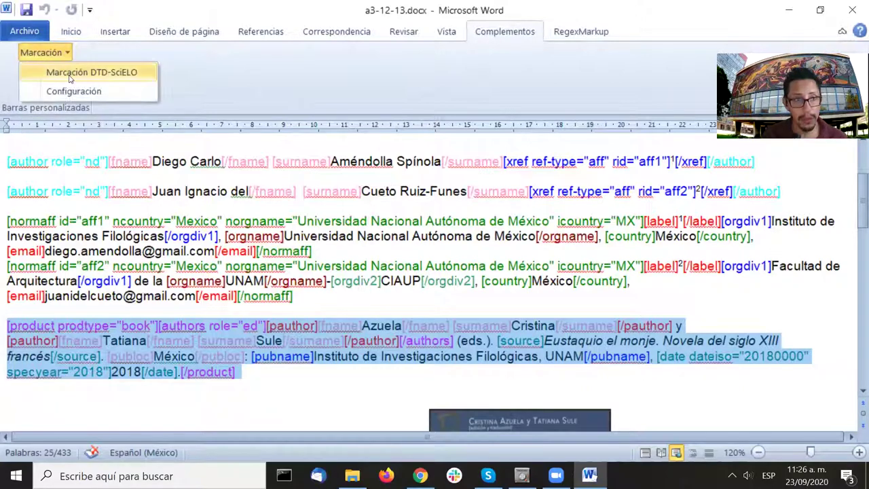
pyautogui.click(70, 76)
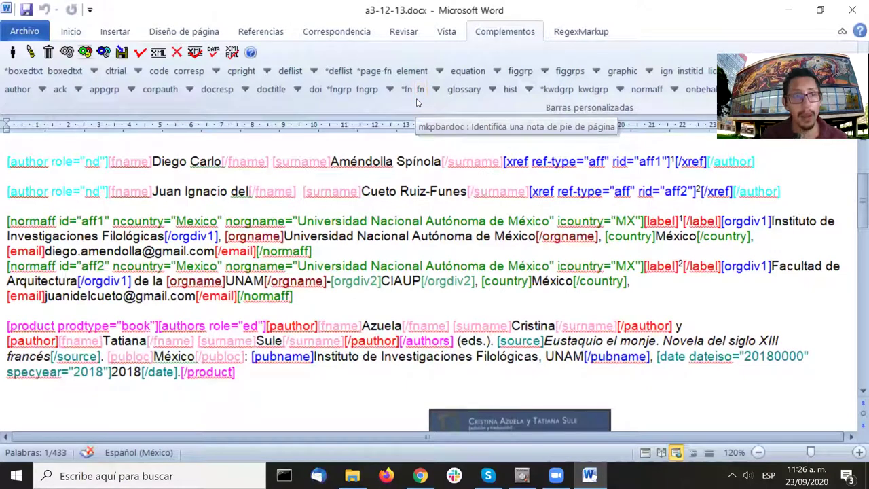
pyautogui.click(158, 54)
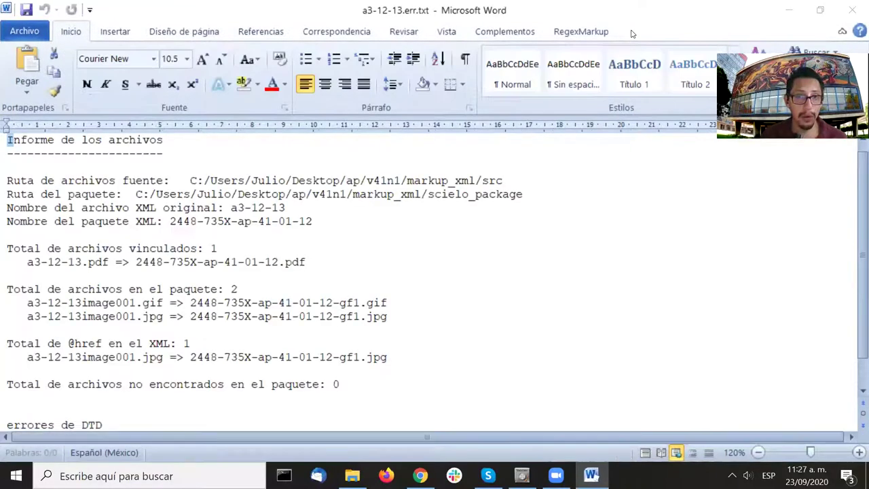
# - Check the a3-12-13.err.txt file report, highlighting the package's gif and jpg image entries and the linked PDF entry
pyautogui.scroll(-1, 546, 183)
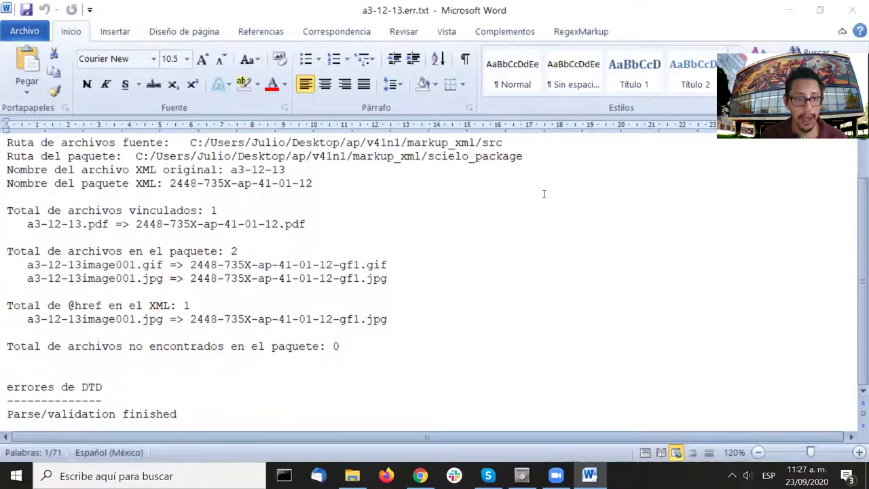
pyautogui.scroll(1, 544, 195)
pyautogui.scroll(-1, 544, 195)
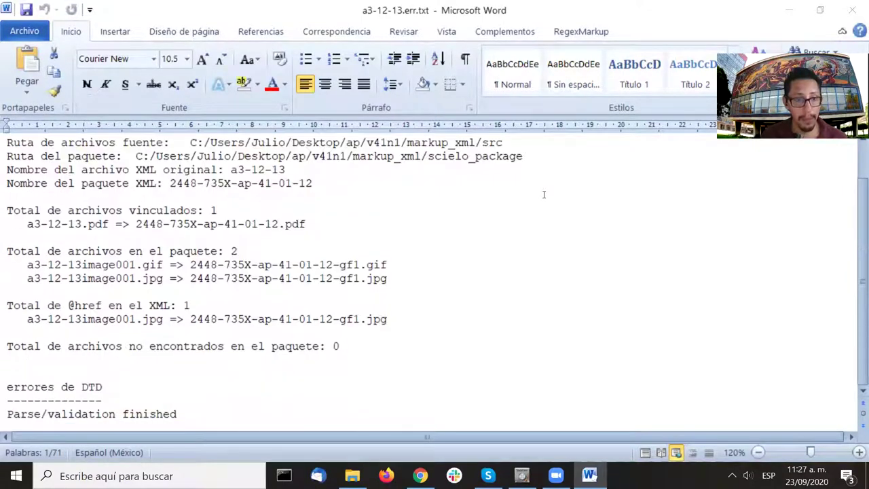
pyautogui.moveTo(388, 278); pyautogui.dragTo(12, 266)
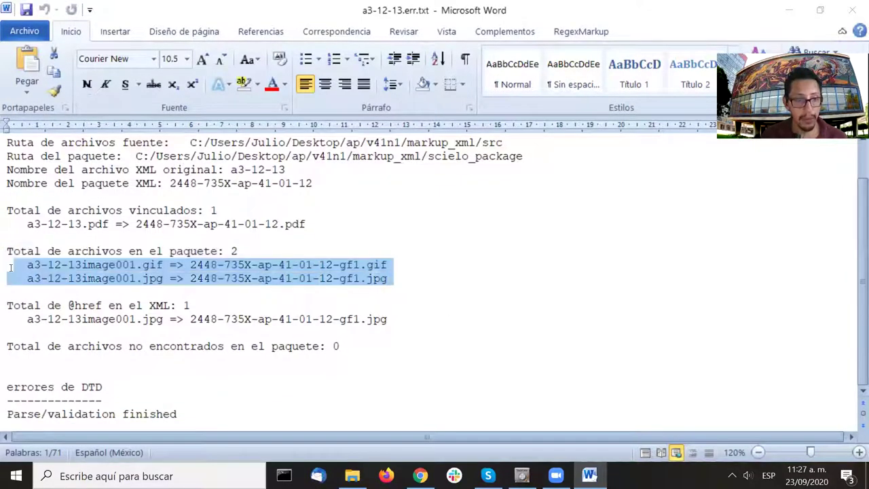
pyautogui.click(411, 319)
pyautogui.moveTo(318, 223); pyautogui.dragTo(28, 229)
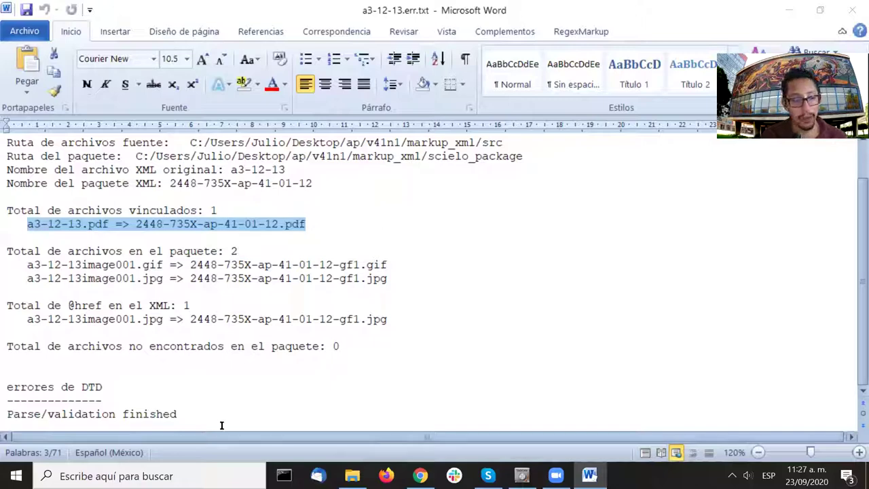
# - Check the errores de DTD section at the end of the a3-12-13.err.txt report by highlighting it, and clear the highlight
pyautogui.moveTo(197, 417); pyautogui.dragTo(6, 387)
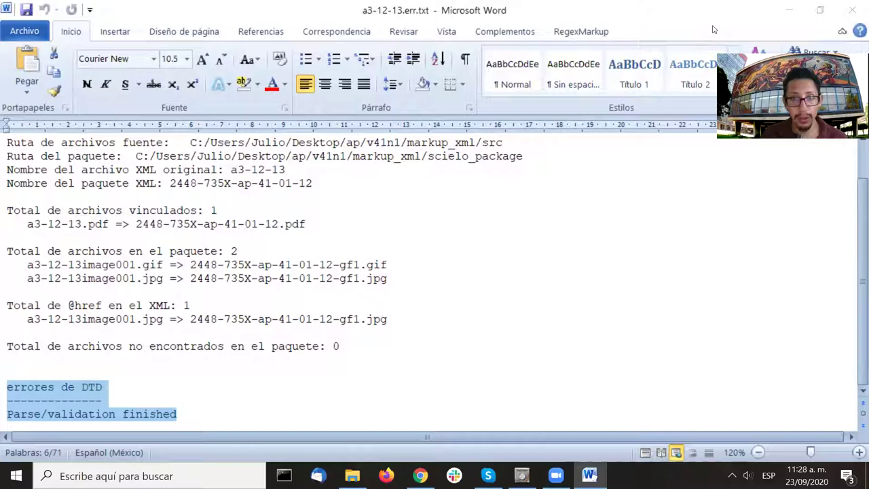
pyautogui.click(585, 242)
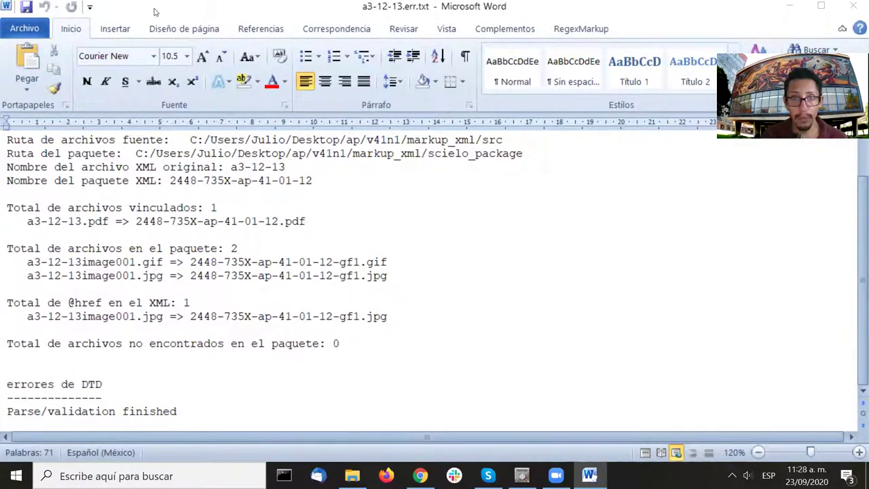
# - Open the article's Packtools Style Checker report, a3-12-13.rep.html, and its content errors report, a3-12-13.contents.html
pyautogui.doubleClick(158, 12)
pyautogui.click(500, 158)
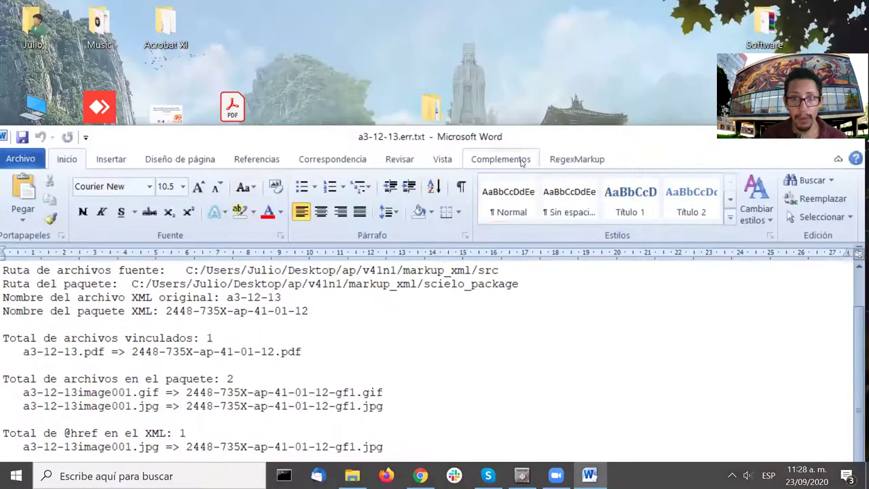
pyautogui.doubleClick(648, 136)
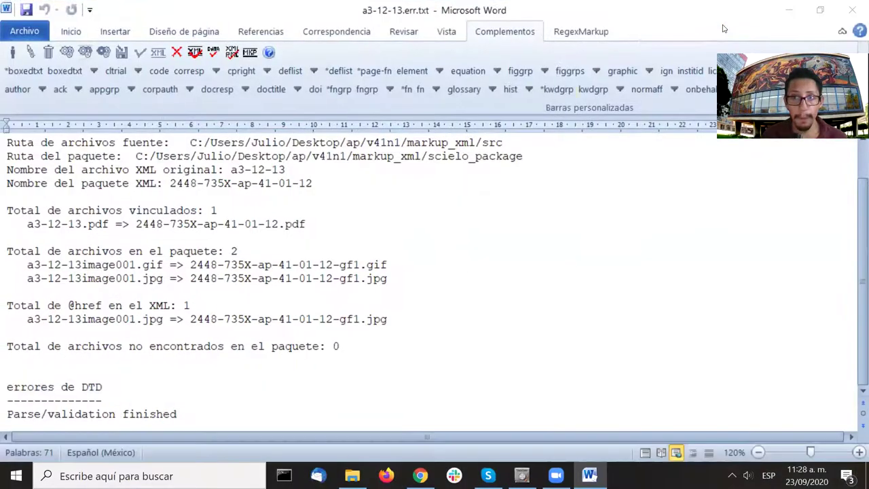
pyautogui.click(194, 53)
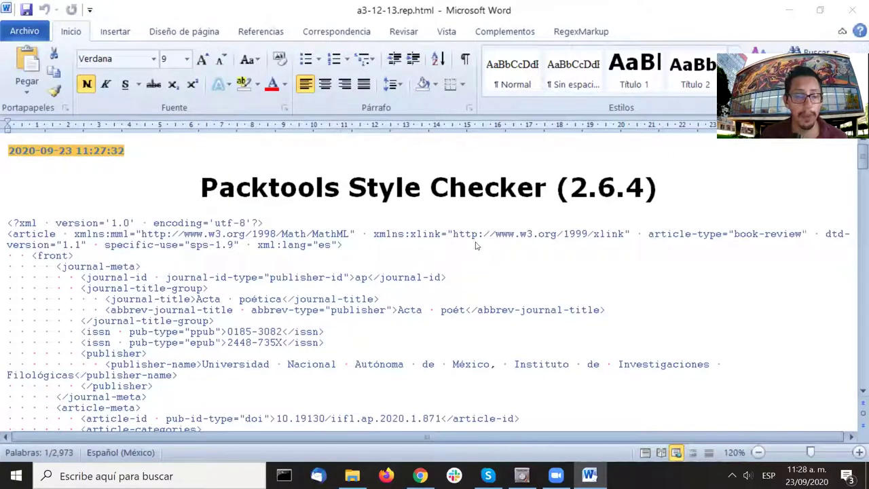
pyautogui.click(508, 31)
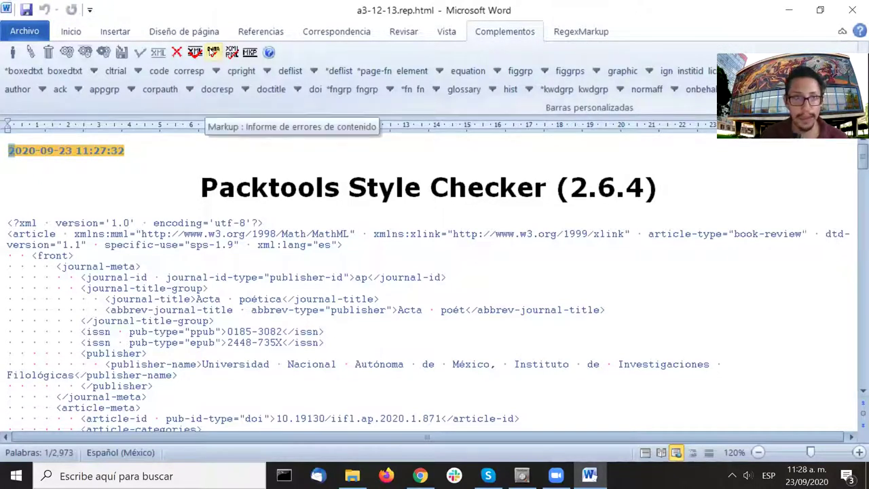
pyautogui.click(213, 51)
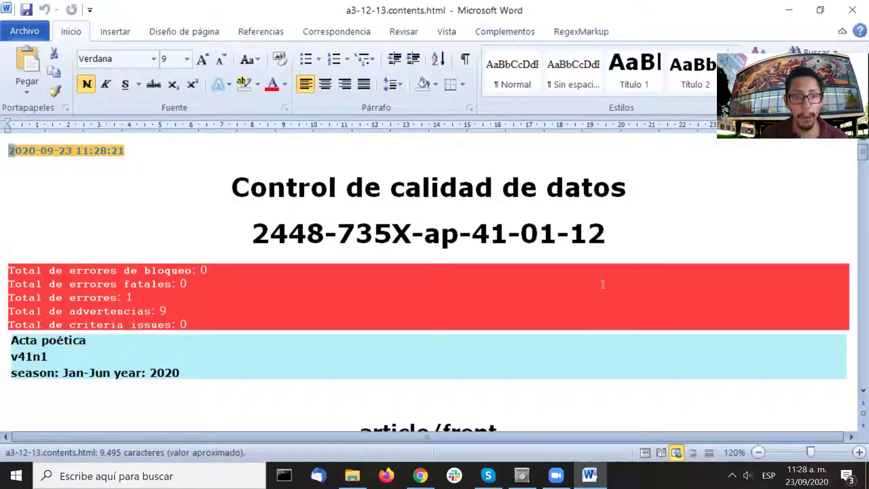